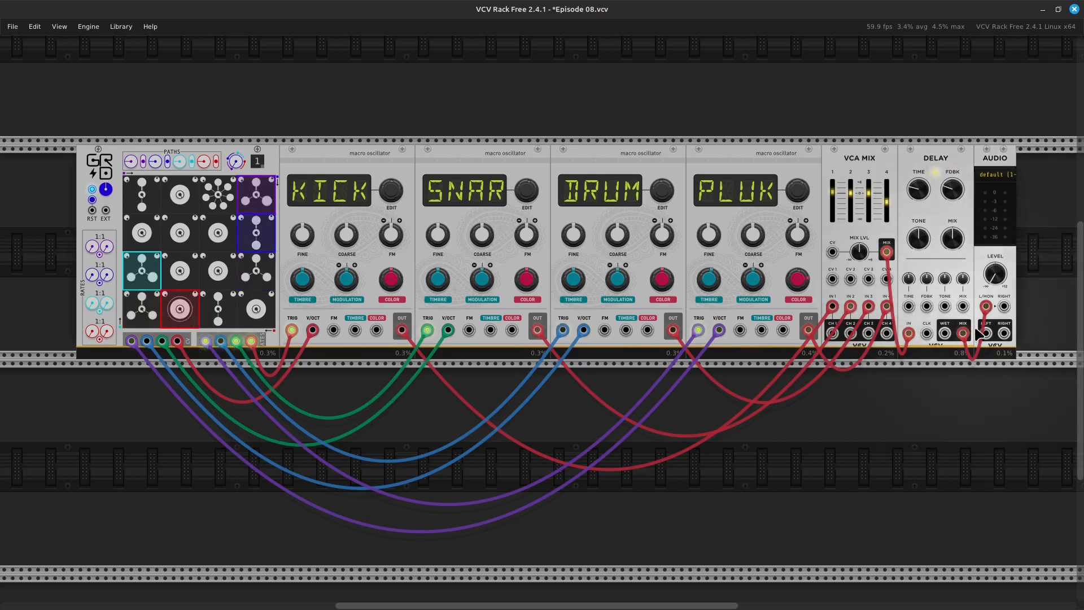
- Audition the patch with the audio output level at about -5.18 dB, and silence the output again
{"action": "mouse_move", "coordinate": [992, 281]}
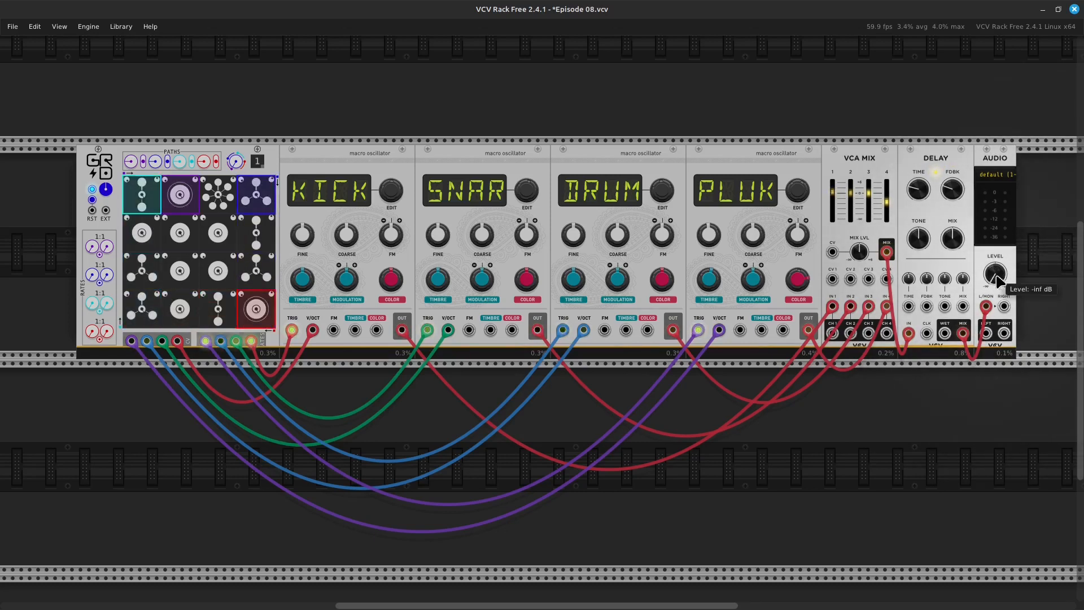
{"action": "left_click_drag", "start_coordinate": [992, 281], "coordinate": [992, 263]}
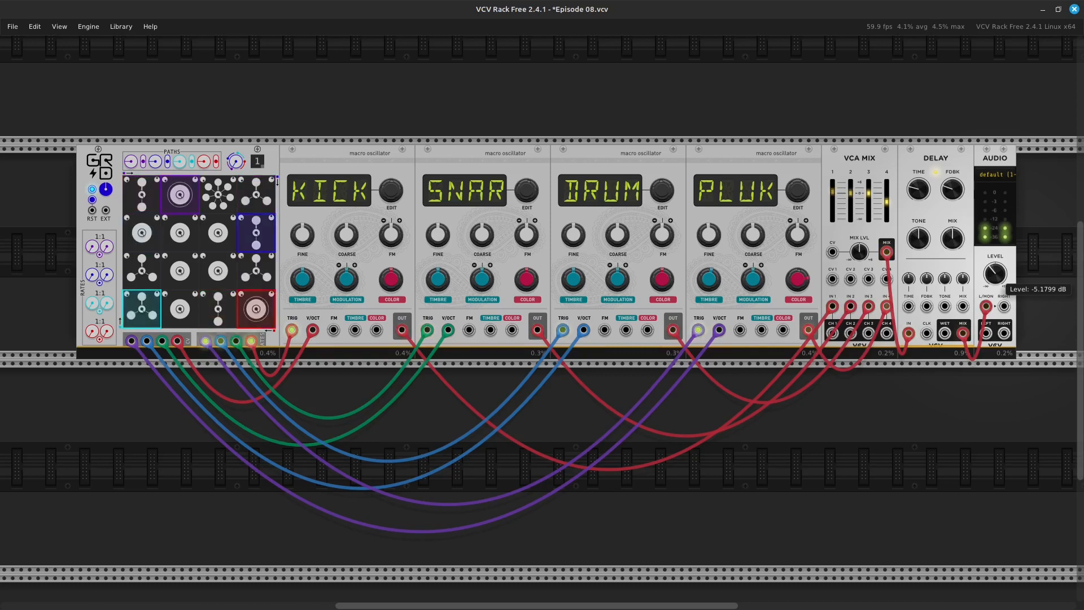
{"action": "left_click_drag", "start_coordinate": [994, 274], "coordinate": [994, 327]}
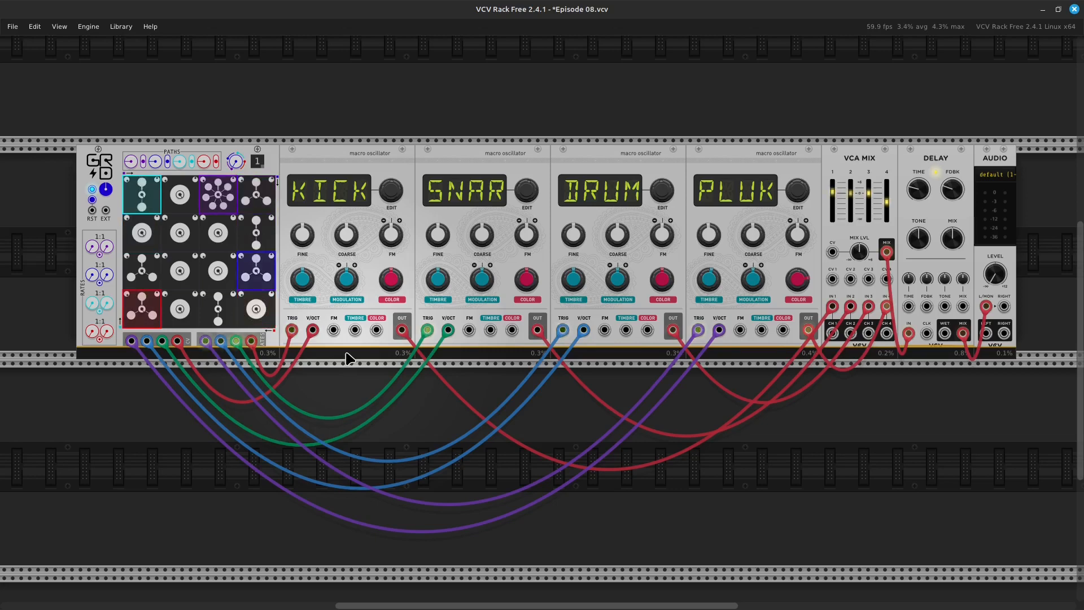
- Examine the KICK, SNAR, DRUM and PLUK oscillators, the mixer, delay and audio modules, and the grid sequencer's cabling
{"action": "scroll", "coordinate": [349, 359], "scroll_direction": "up", "scroll_amount": 2}
{"action": "scroll", "coordinate": [348, 358], "scroll_direction": "up", "scroll_amount": 2}
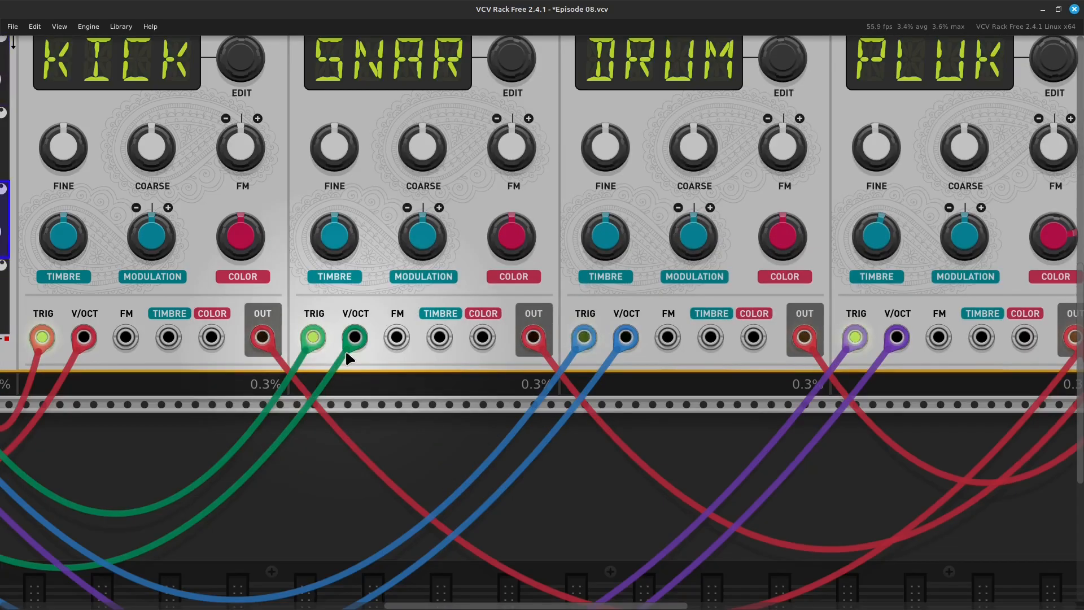
{"action": "scroll", "coordinate": [348, 359], "scroll_direction": "up", "scroll_amount": 1}
{"action": "scroll", "coordinate": [349, 358], "scroll_direction": "left", "scroll_amount": 5}
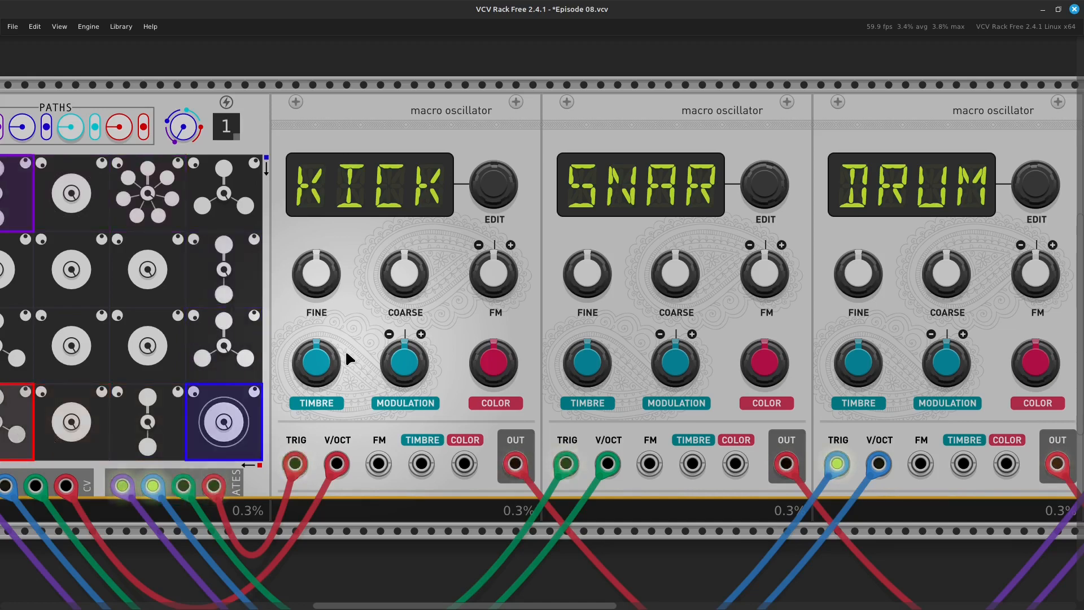
{"action": "scroll", "coordinate": [347, 354], "scroll_direction": "right", "scroll_amount": 3}
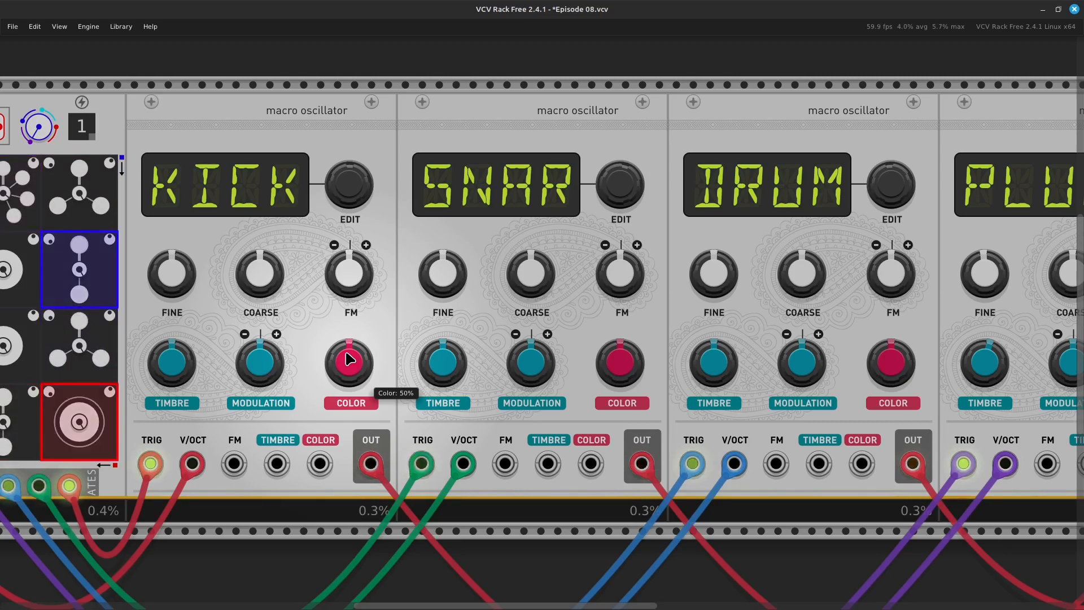
{"action": "scroll", "coordinate": [347, 355], "scroll_direction": "right", "scroll_amount": 3}
{"action": "scroll", "coordinate": [346, 358], "scroll_direction": "right", "scroll_amount": 1}
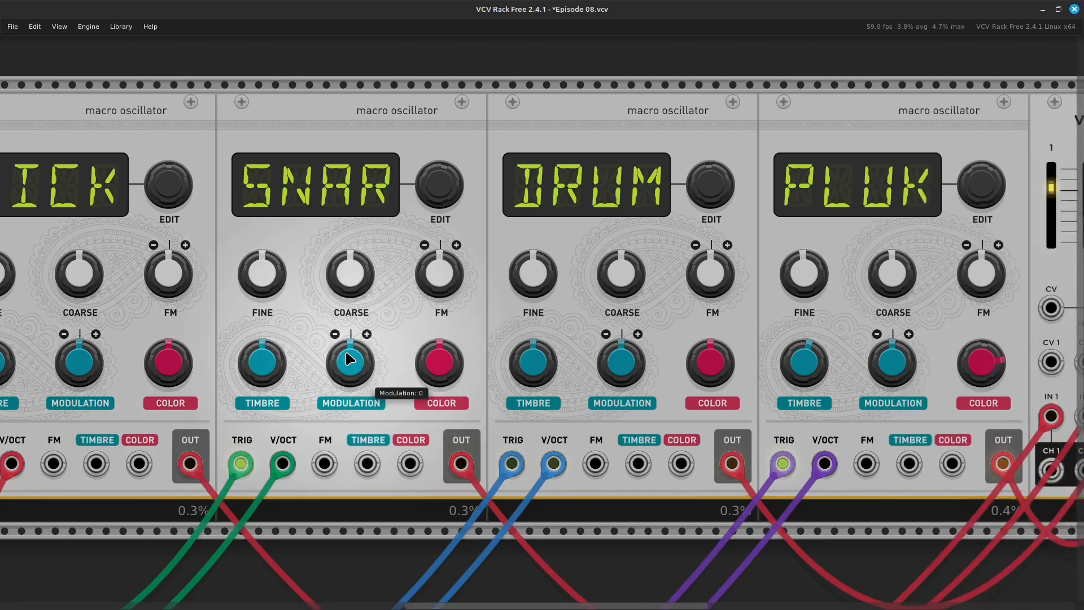
{"action": "scroll", "coordinate": [347, 358], "scroll_direction": "right", "scroll_amount": 4}
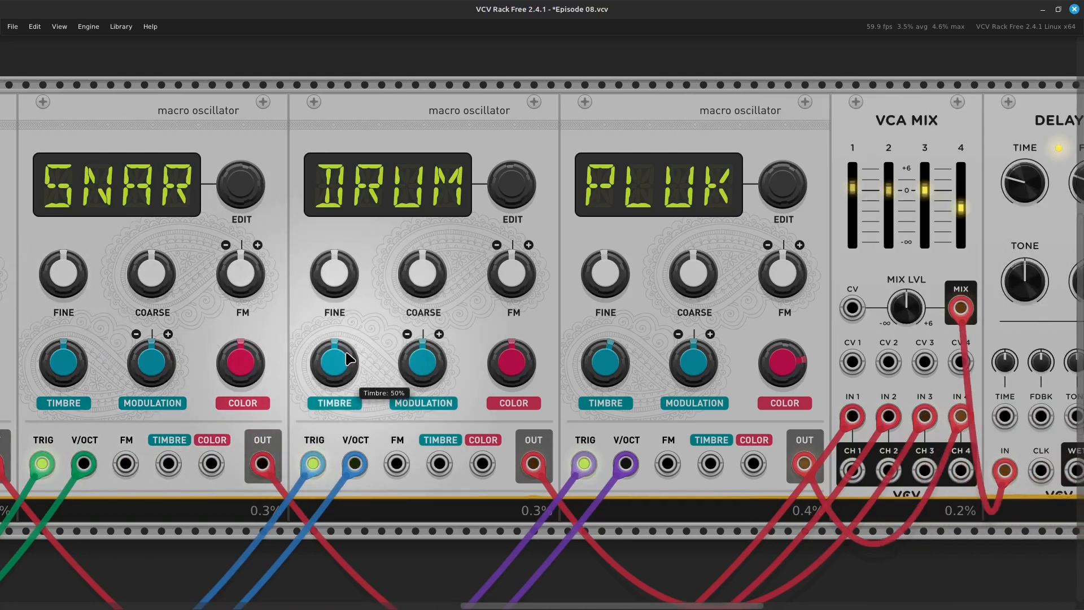
{"action": "scroll", "coordinate": [347, 358], "scroll_direction": "right", "scroll_amount": 4}
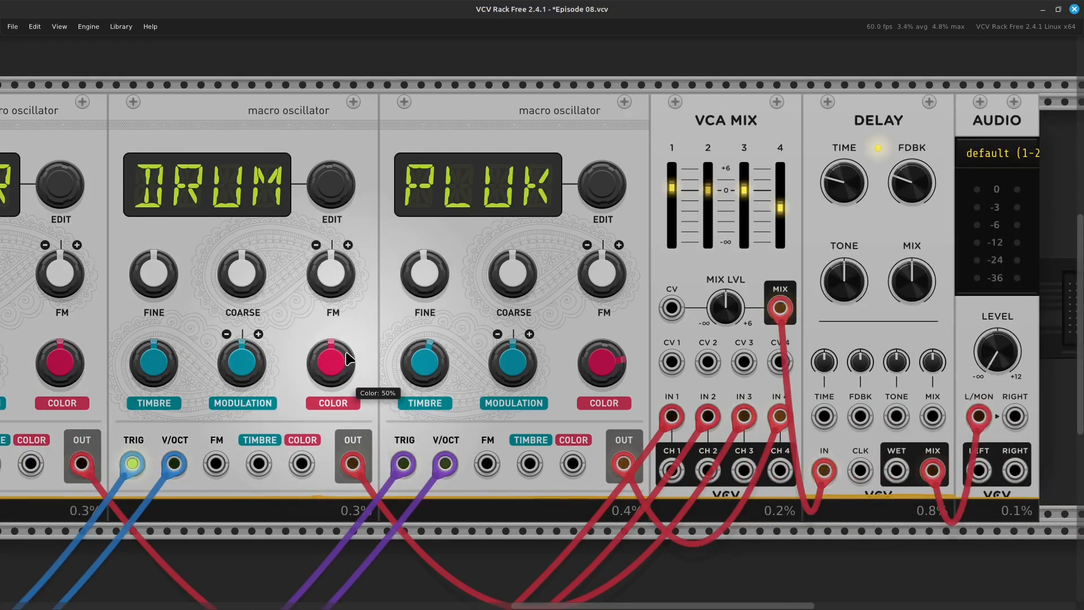
{"action": "scroll", "coordinate": [346, 358], "scroll_direction": "right", "scroll_amount": 3}
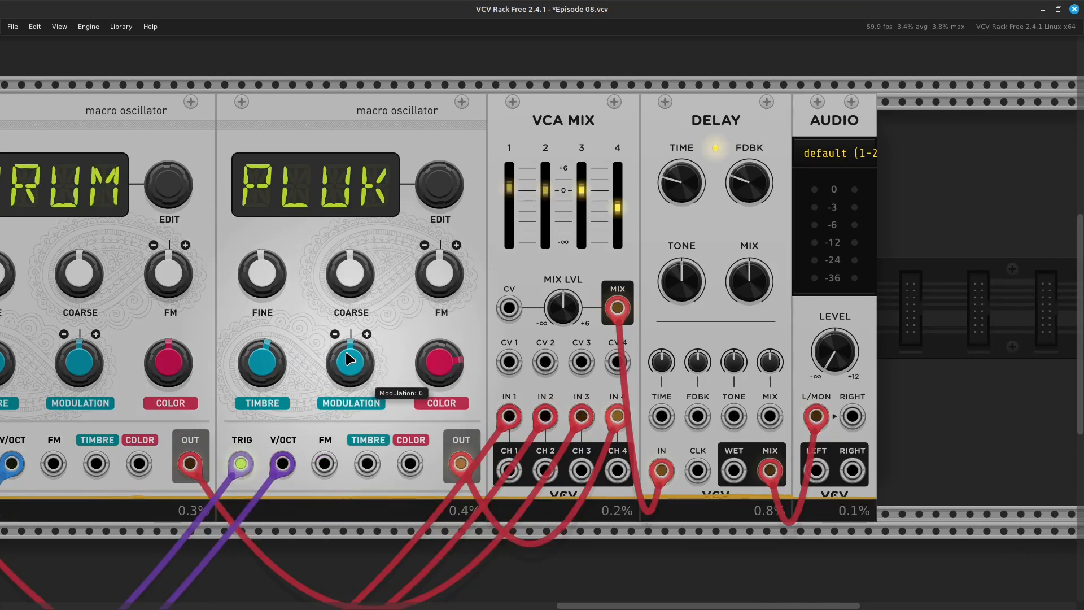
{"action": "scroll", "coordinate": [346, 358], "scroll_direction": "left", "scroll_amount": 3}
{"action": "scroll", "coordinate": [347, 358], "scroll_direction": "left", "scroll_amount": 20}
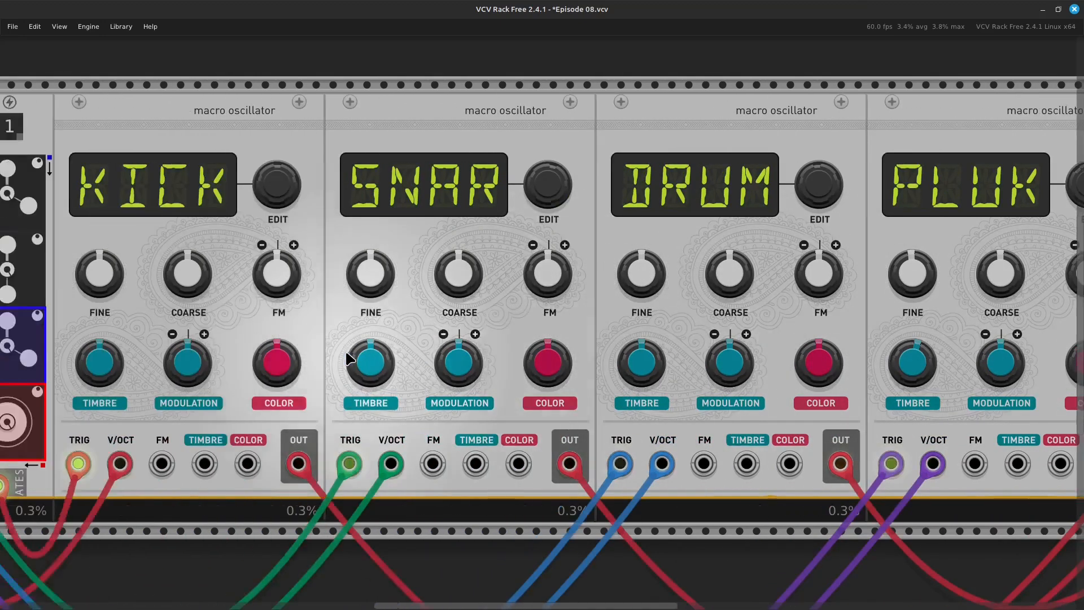
{"action": "scroll", "coordinate": [347, 358], "scroll_direction": "left", "scroll_amount": 3}
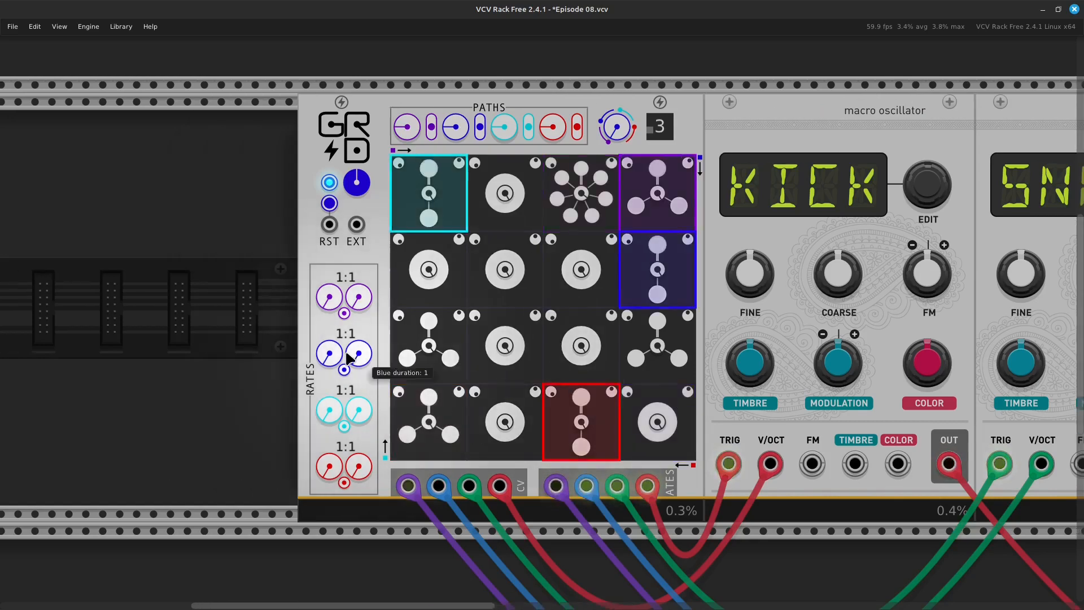
{"action": "scroll", "coordinate": [346, 358], "scroll_direction": "right", "scroll_amount": 3}
{"action": "scroll", "coordinate": [347, 358], "scroll_direction": "left", "scroll_amount": 2}
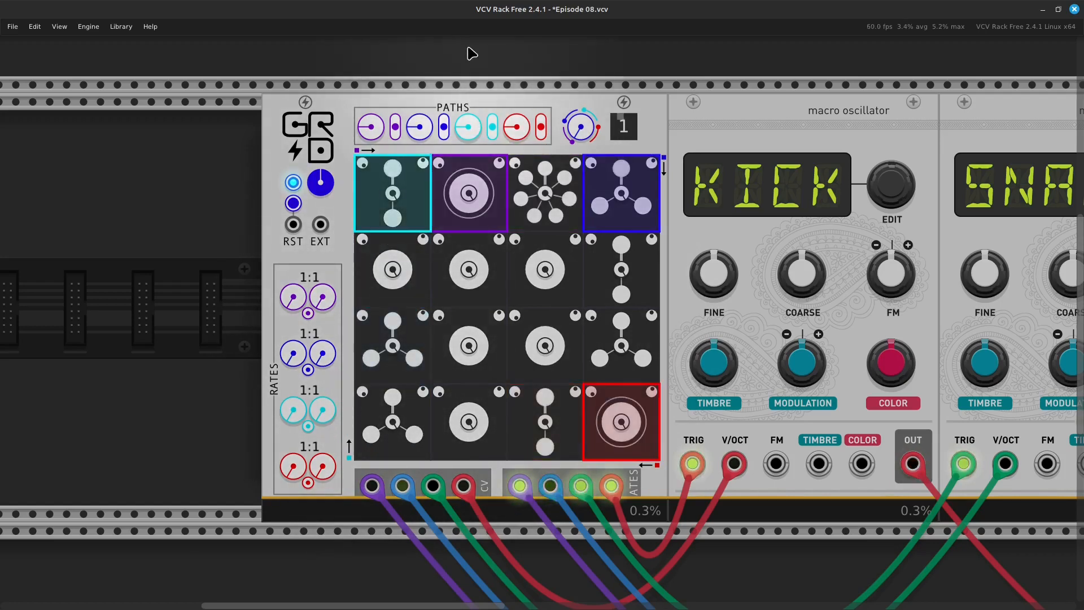
- Replace the patched grid sequencer with a fresh copy placed directly beside the KICK oscillator
{"action": "left_click", "coordinate": [306, 135]}
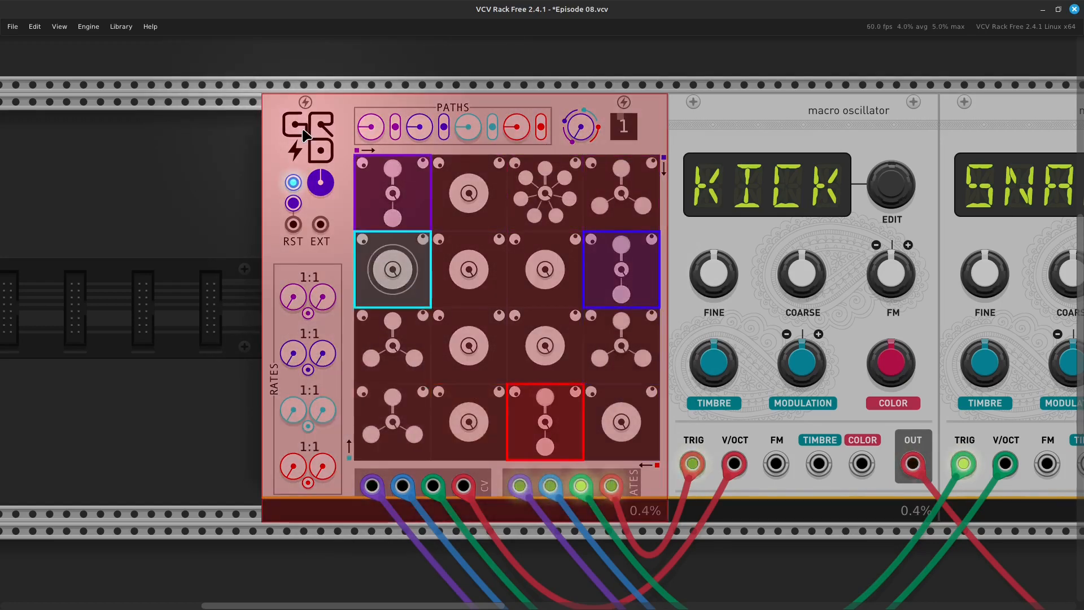
{"action": "key", "text": "Delete"}
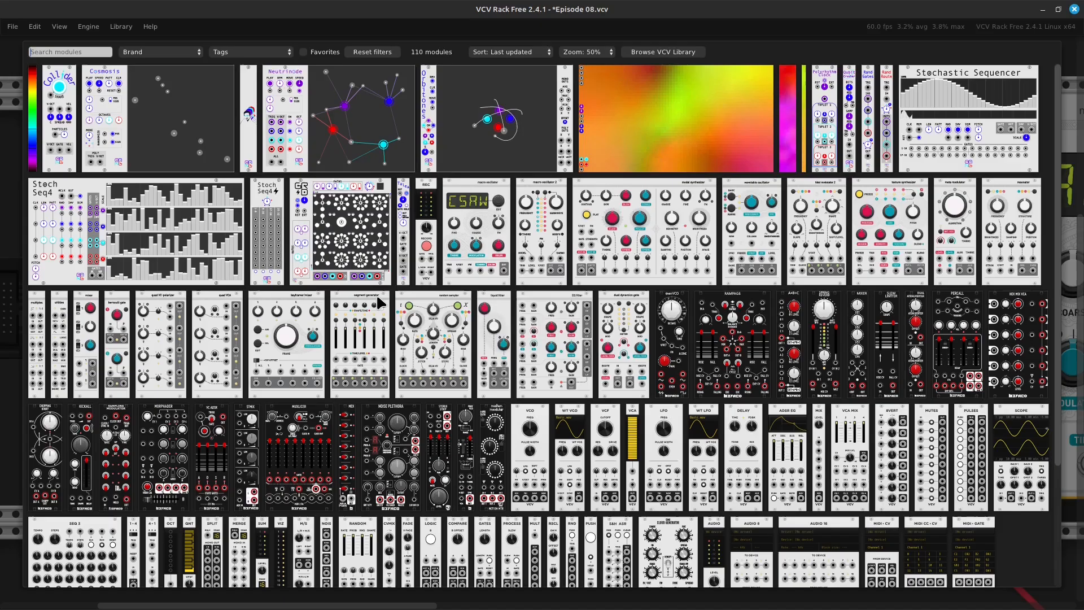
{"action": "right_click", "coordinate": [377, 298]}
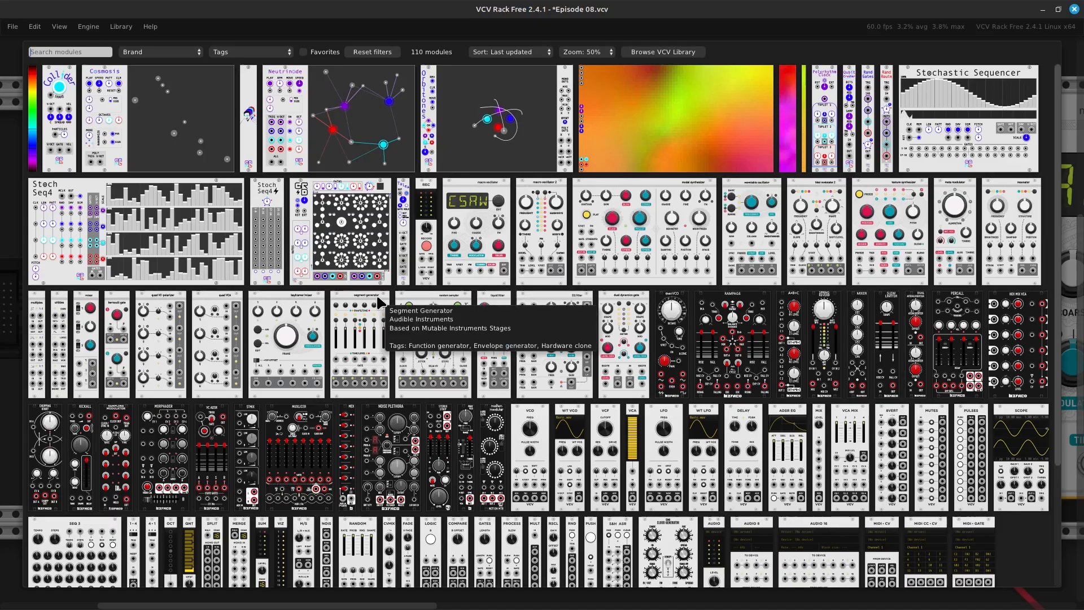
{"action": "left_click", "coordinate": [354, 236]}
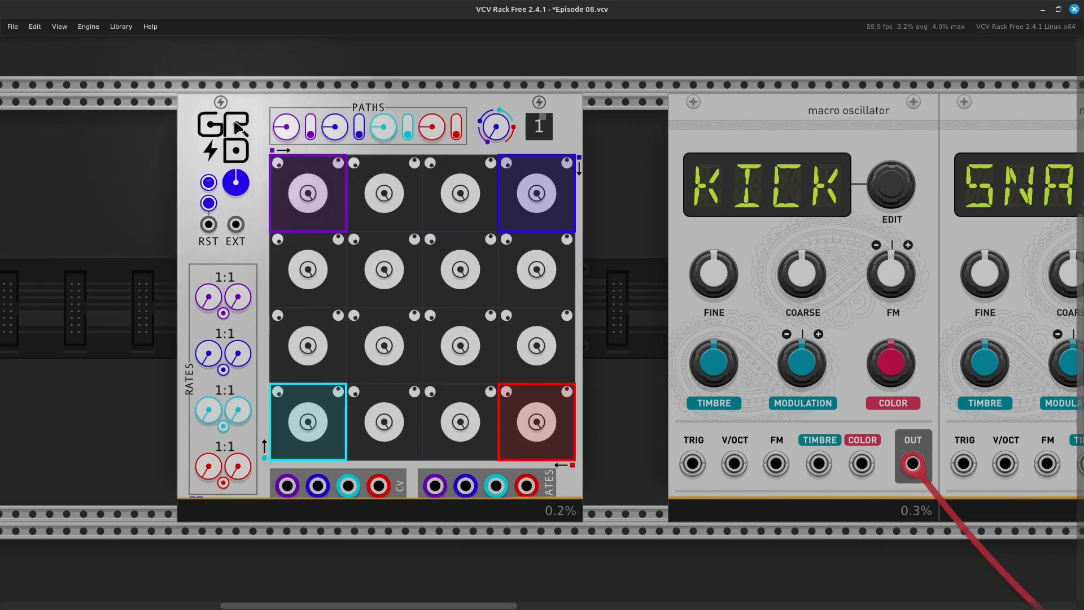
{"action": "left_click_drag", "start_coordinate": [256, 100], "coordinate": [378, 101]}
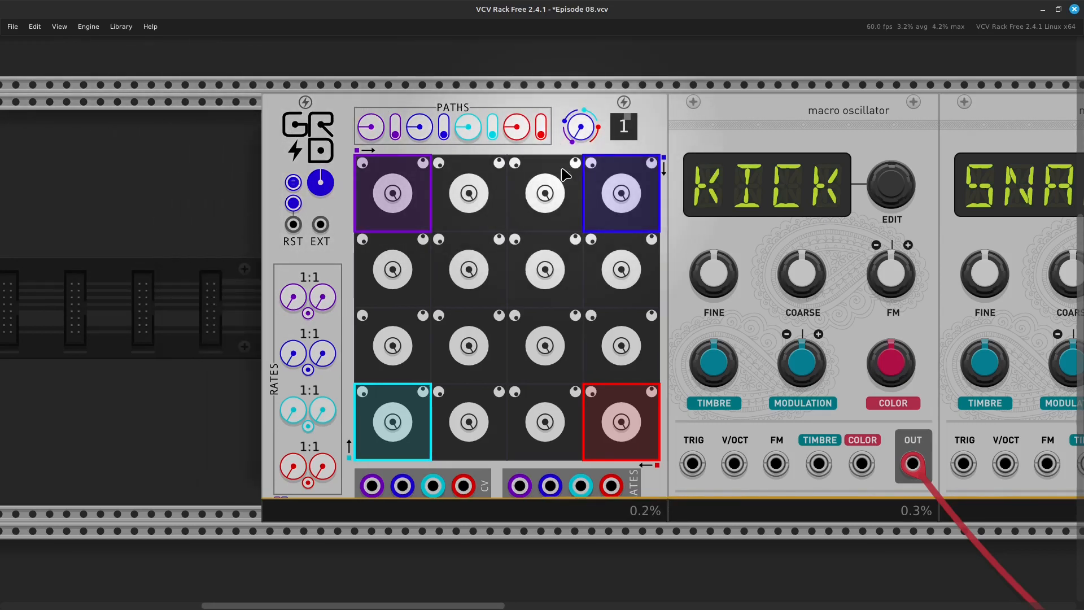
- Reset the audio module's output level to its default
{"action": "scroll", "coordinate": [564, 175], "scroll_direction": "right", "scroll_amount": 20}
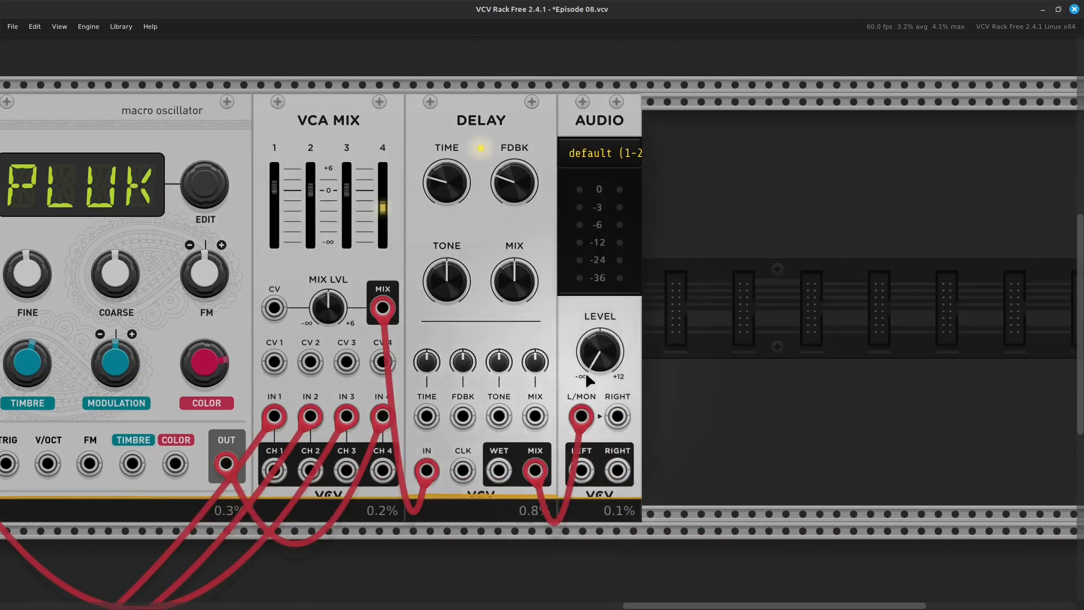
{"action": "right_click", "coordinate": [597, 364]}
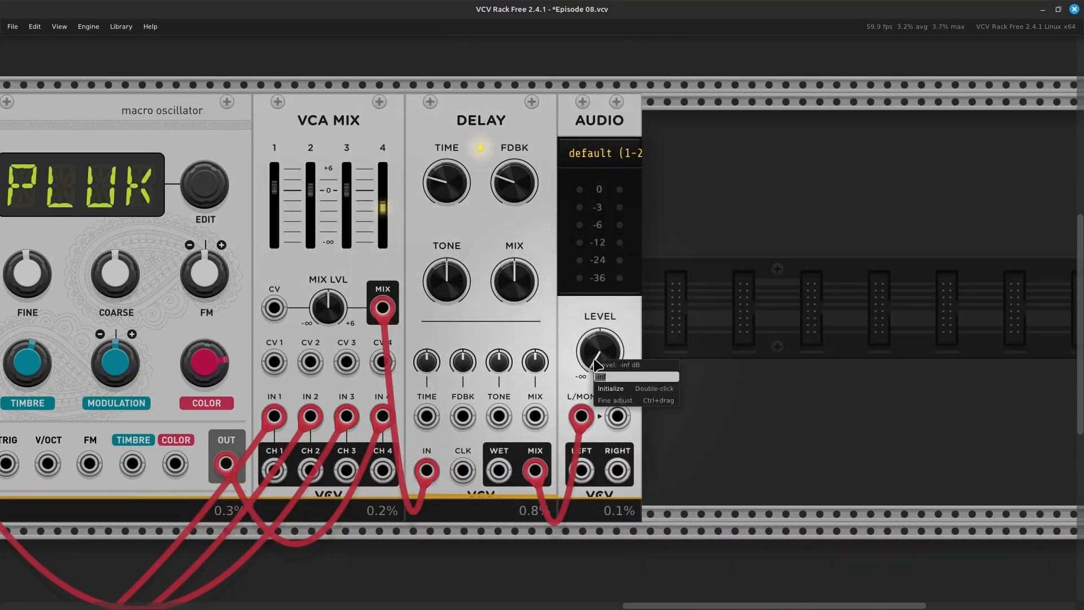
{"action": "left_click", "coordinate": [618, 388]}
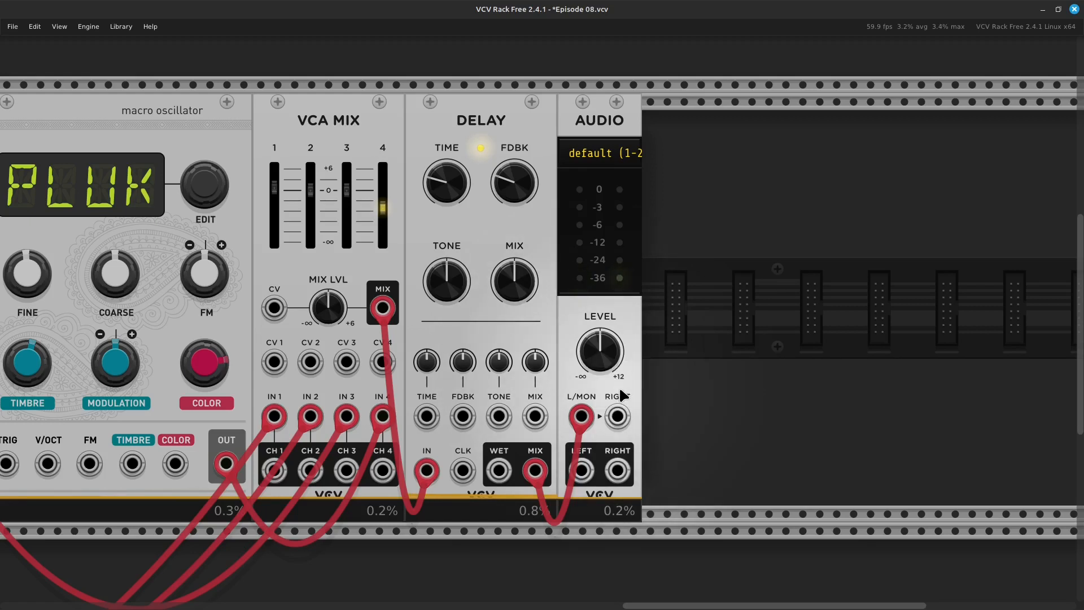
- Remove the cable from the VCA mixer's mix output to the delay's audio input
{"action": "scroll", "coordinate": [618, 381], "scroll_direction": "left", "scroll_amount": 3}
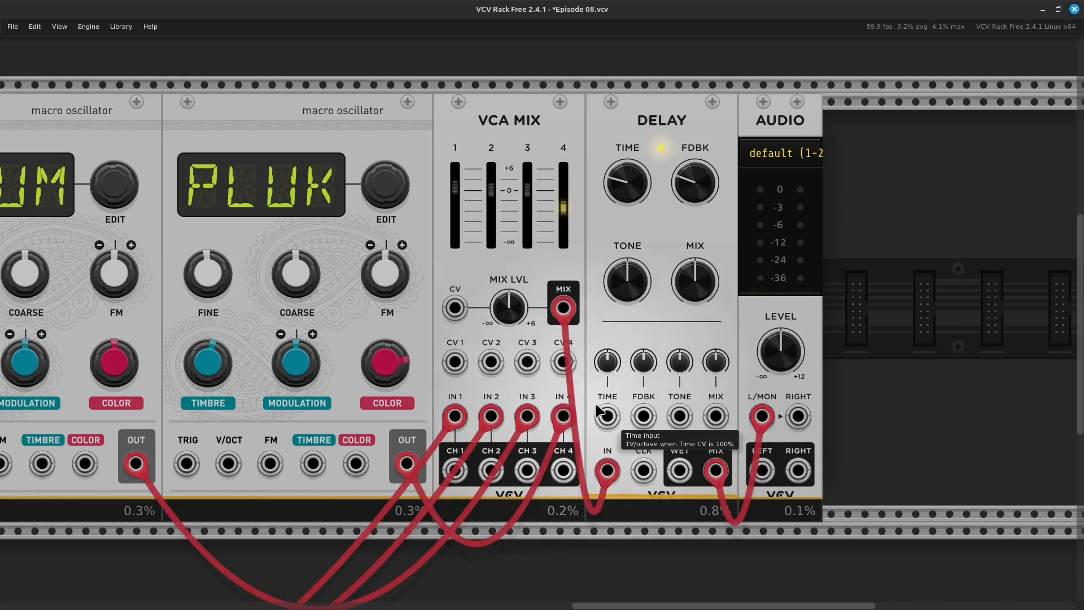
{"action": "scroll", "coordinate": [596, 405], "scroll_direction": "left", "scroll_amount": 5}
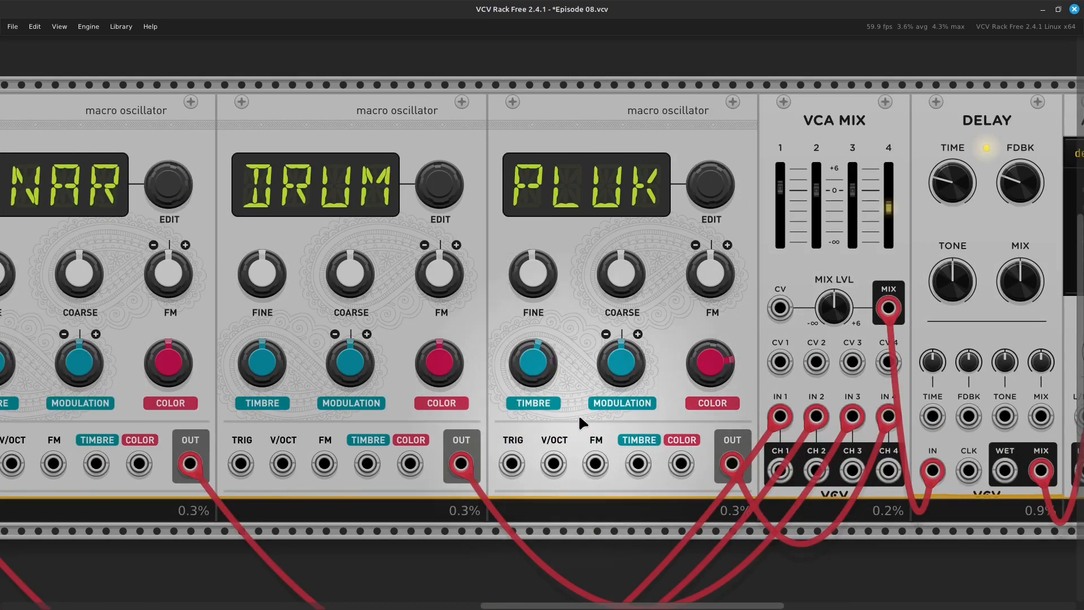
{"action": "scroll", "coordinate": [581, 420], "scroll_direction": "right", "scroll_amount": 4}
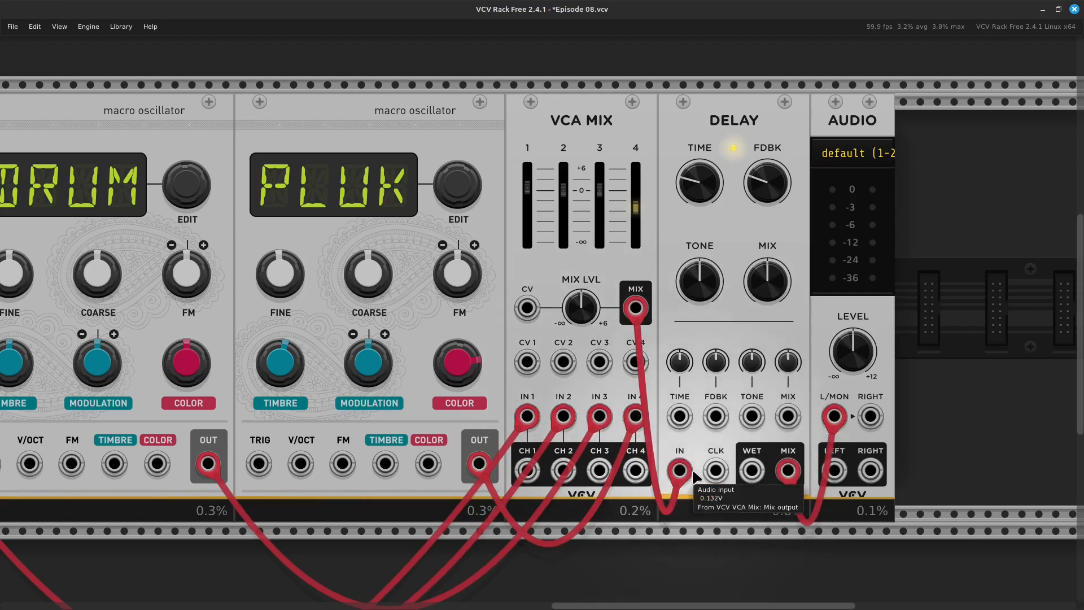
{"action": "left_click_drag", "start_coordinate": [684, 479], "coordinate": [681, 513]}
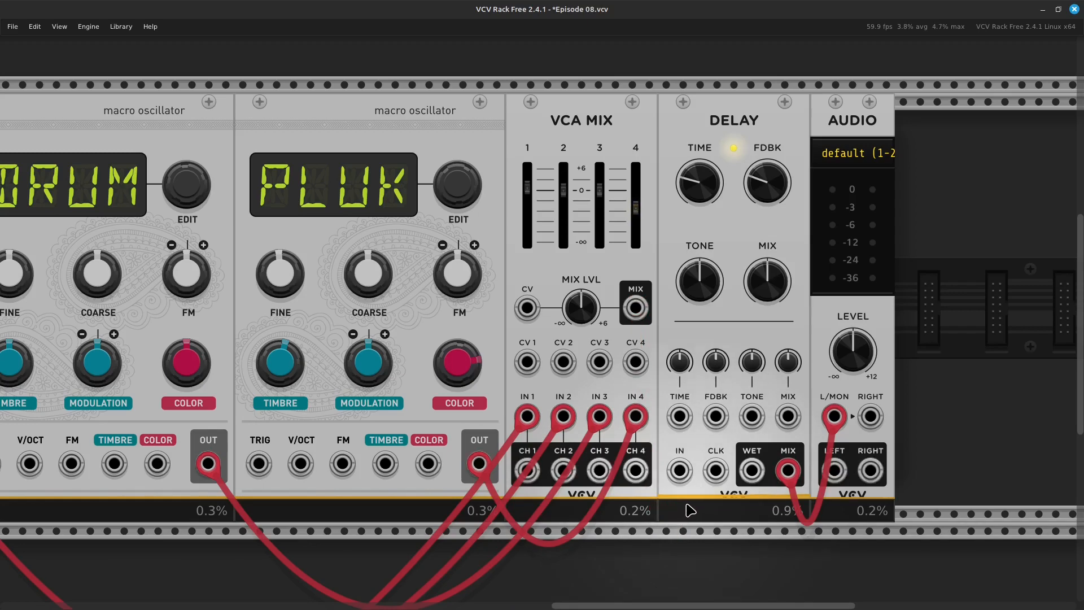
- Run the fresh grid sequencer briefly, stop it and reset its four playheads to their starting corners
{"action": "scroll", "coordinate": [664, 198], "scroll_direction": "left", "scroll_amount": 15}
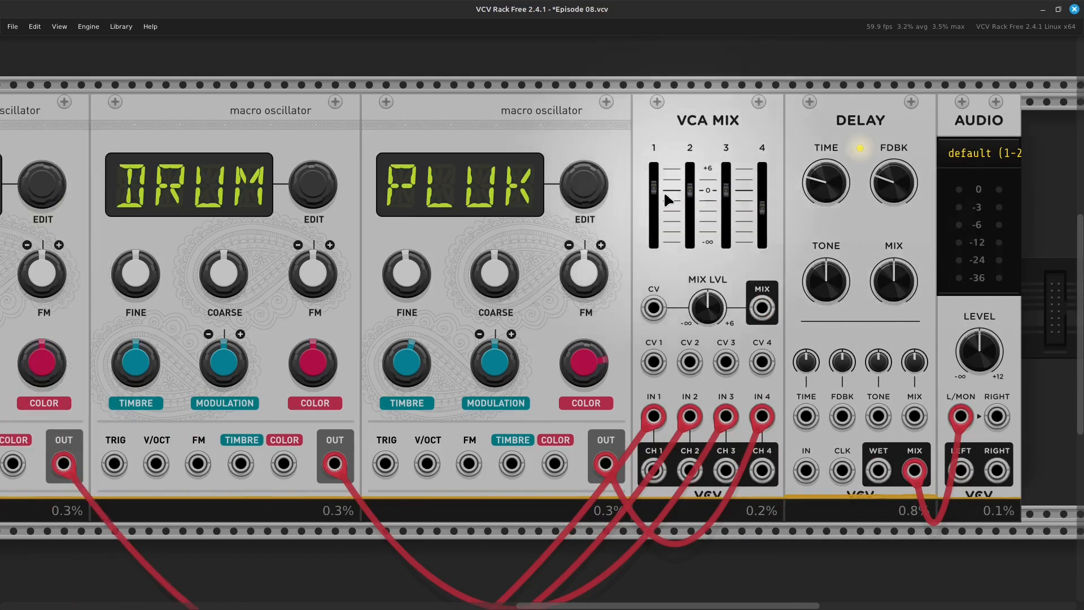
{"action": "scroll", "coordinate": [664, 199], "scroll_direction": "left", "scroll_amount": 8}
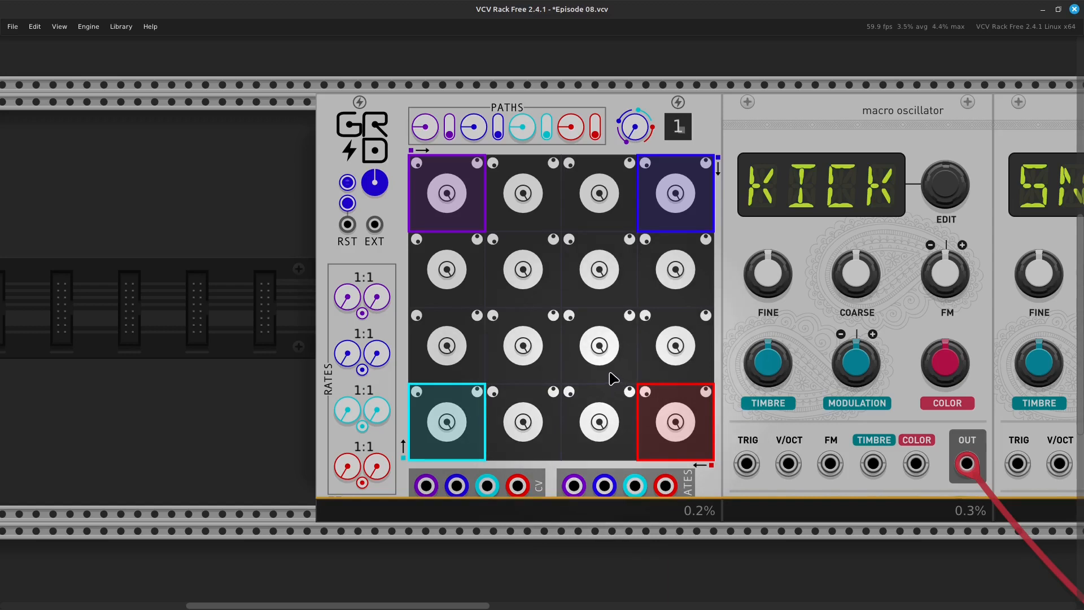
{"action": "scroll", "coordinate": [613, 379], "scroll_direction": "up", "scroll_amount": 2}
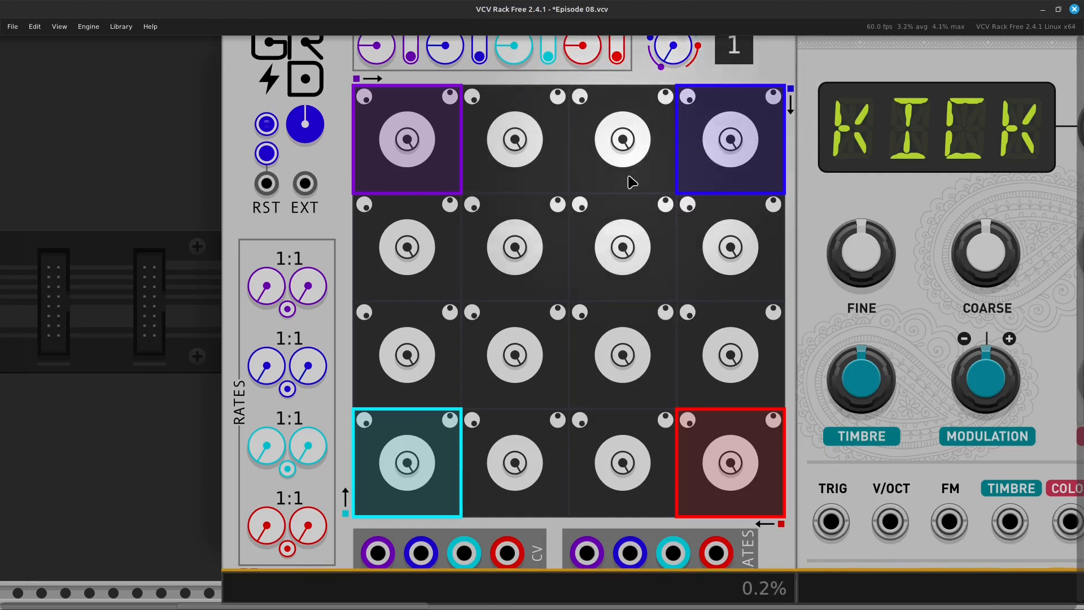
{"action": "scroll", "coordinate": [628, 171], "scroll_direction": "up", "scroll_amount": 3}
{"action": "scroll", "coordinate": [628, 173], "scroll_direction": "down", "scroll_amount": 5}
{"action": "scroll", "coordinate": [628, 174], "scroll_direction": "up", "scroll_amount": 3}
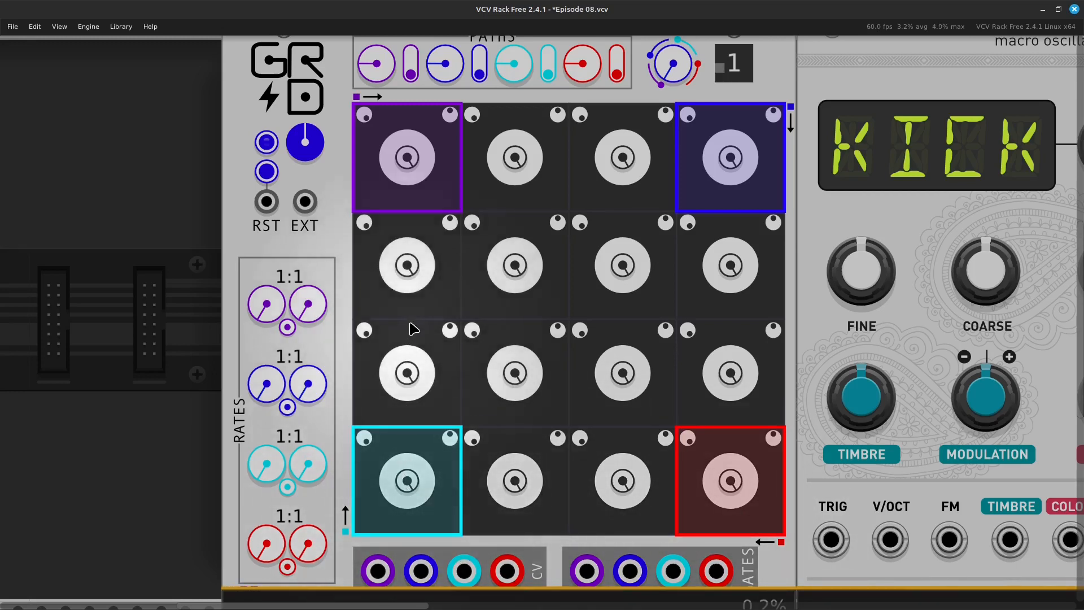
{"action": "left_click", "coordinate": [267, 142]}
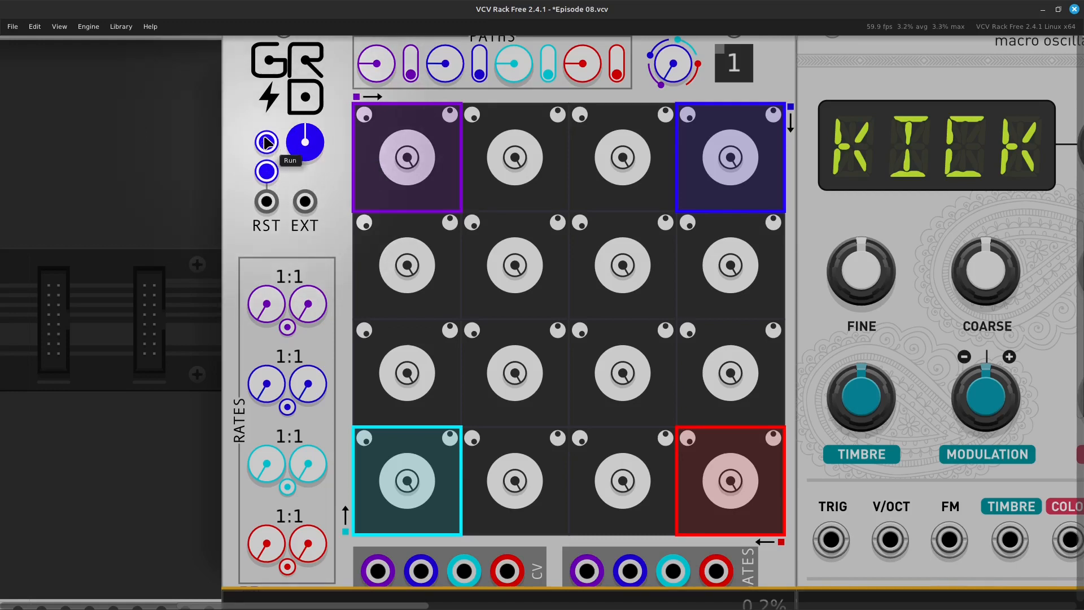
{"action": "left_click", "coordinate": [266, 142]}
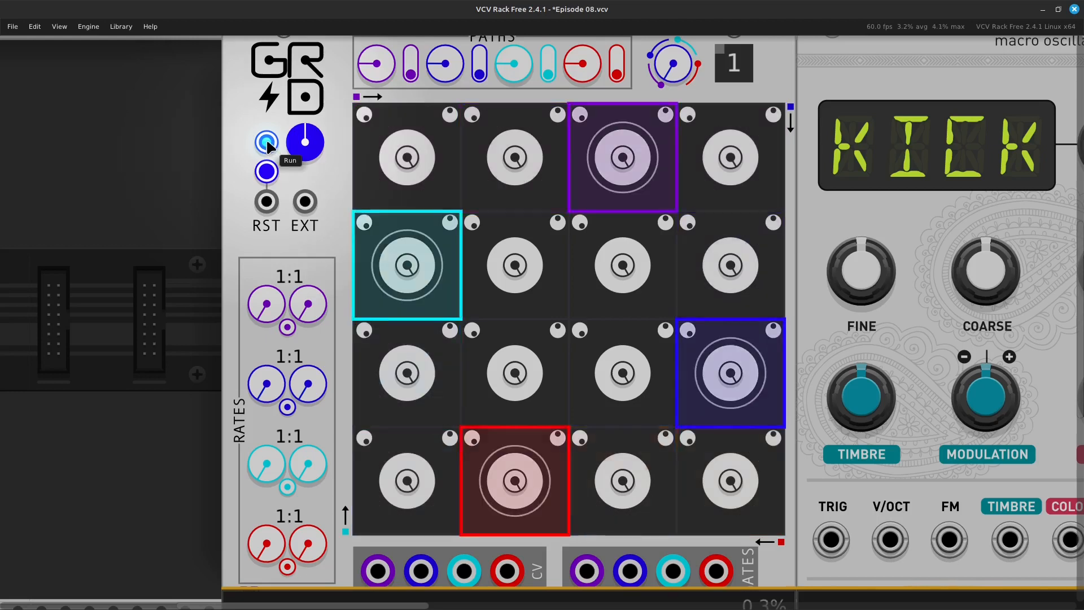
{"action": "left_click", "coordinate": [266, 142]}
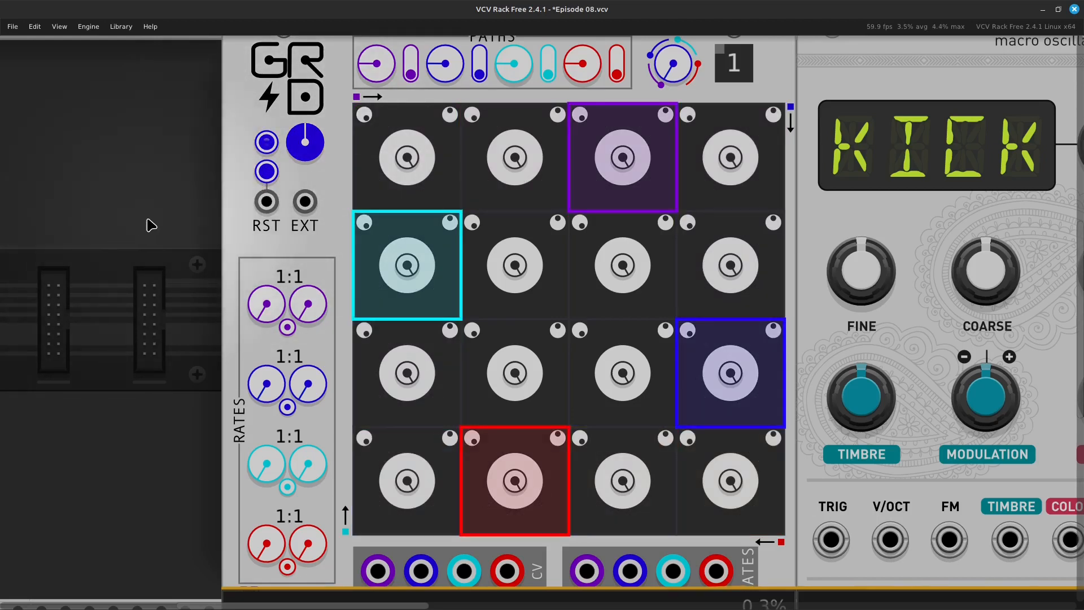
{"action": "left_click", "coordinate": [267, 175]}
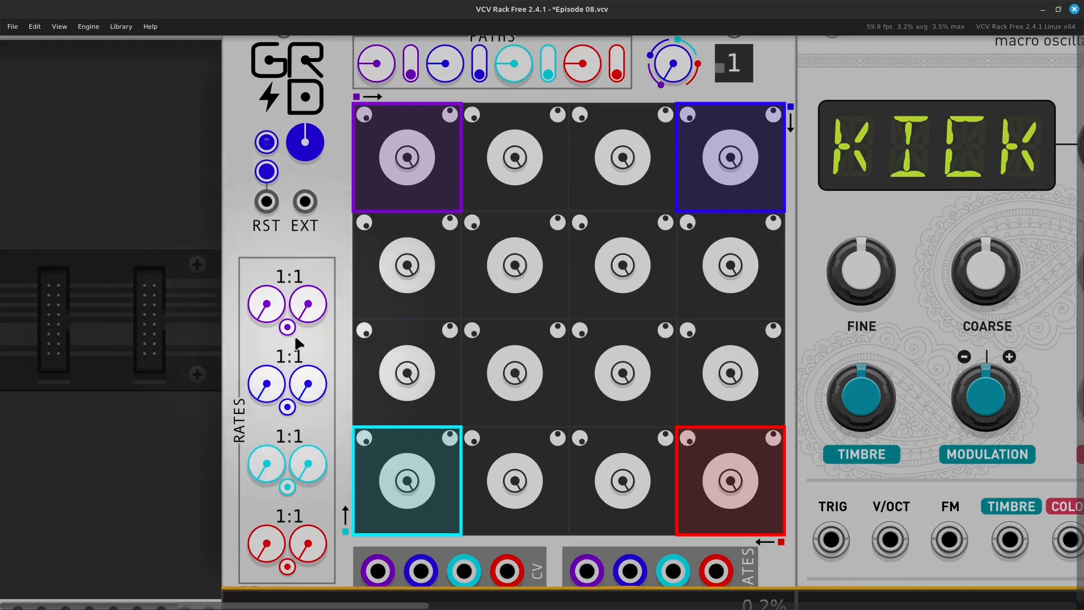
- Lower the grid sequencer's tempo to about 40 bpm
{"action": "mouse_move", "coordinate": [305, 140]}
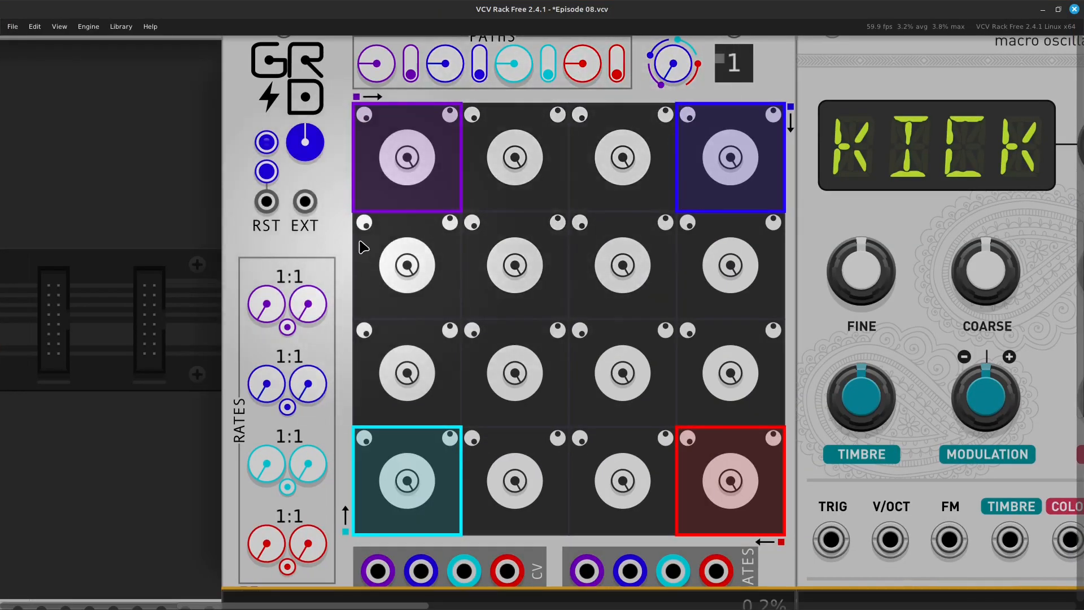
{"action": "mouse_move", "coordinate": [298, 142]}
{"action": "left_click_drag", "start_coordinate": [298, 142], "coordinate": [298, 175]}
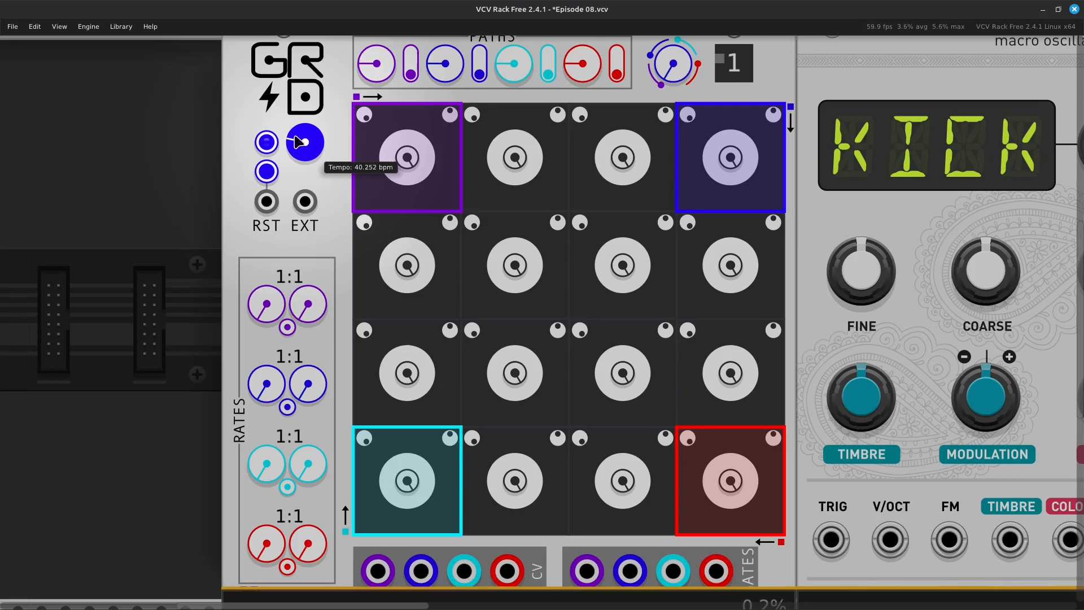
- Run the grid sequencer at its slow tempo to observe the playheads' paths, stop it and reset it
{"action": "left_click", "coordinate": [266, 144]}
{"action": "mouse_move", "coordinate": [730, 484]}
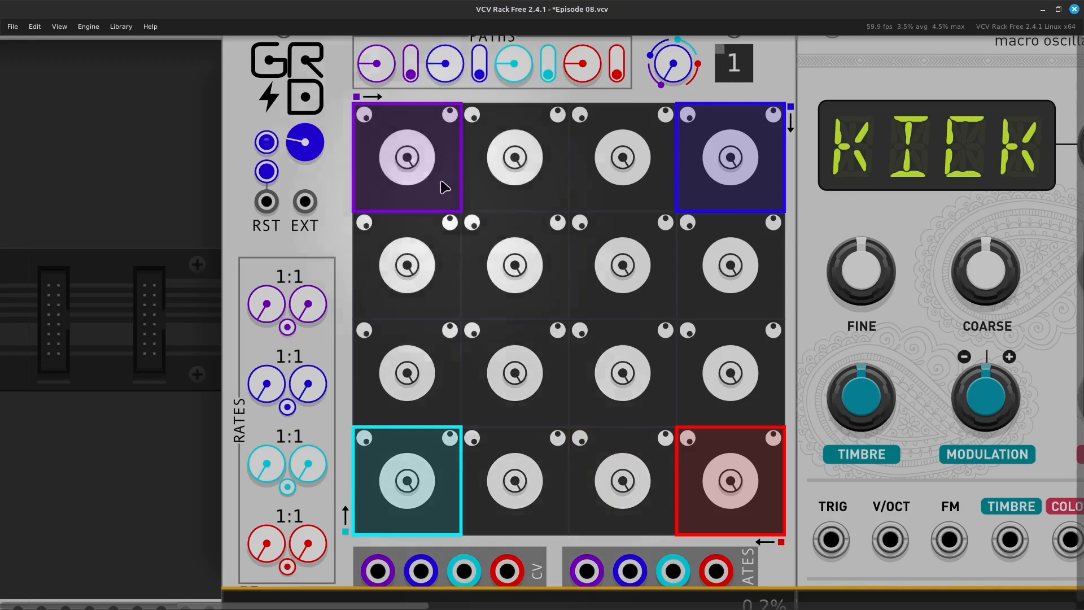
{"action": "mouse_move", "coordinate": [567, 66]}
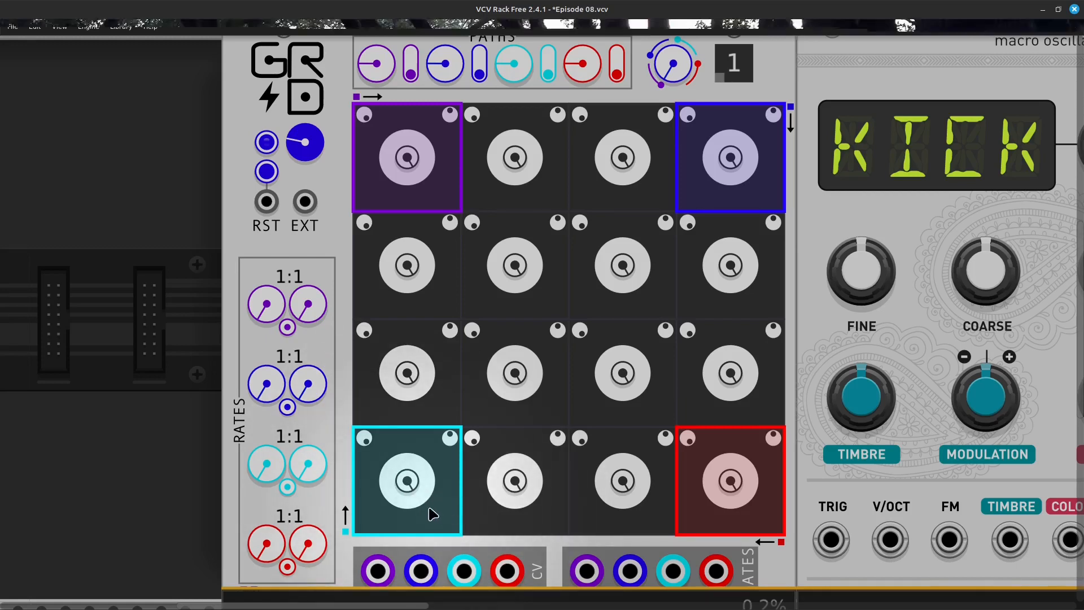
{"action": "left_click", "coordinate": [267, 144]}
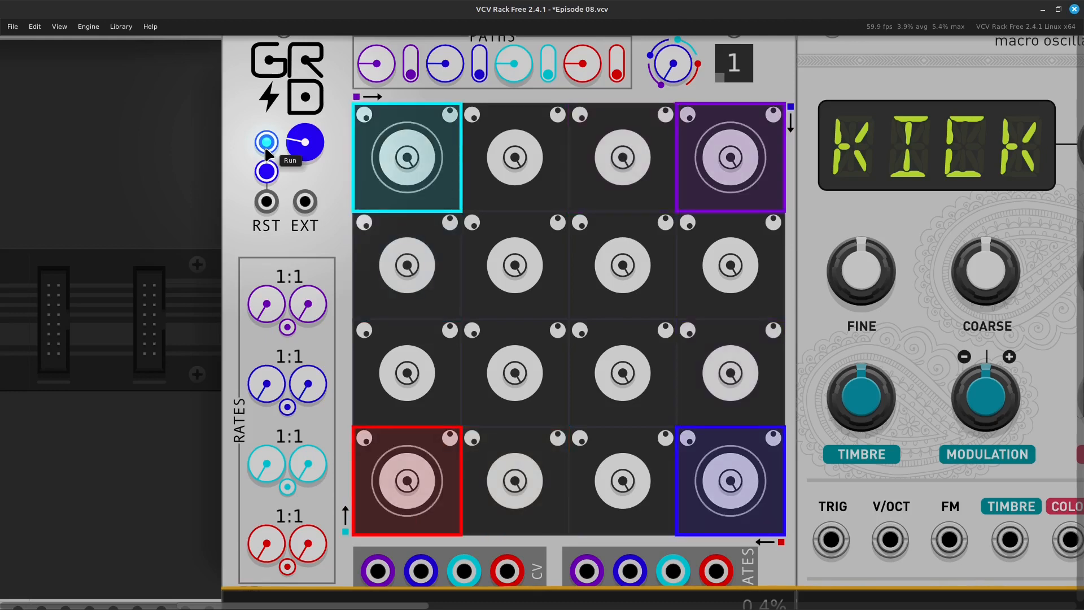
{"action": "left_click", "coordinate": [267, 143]}
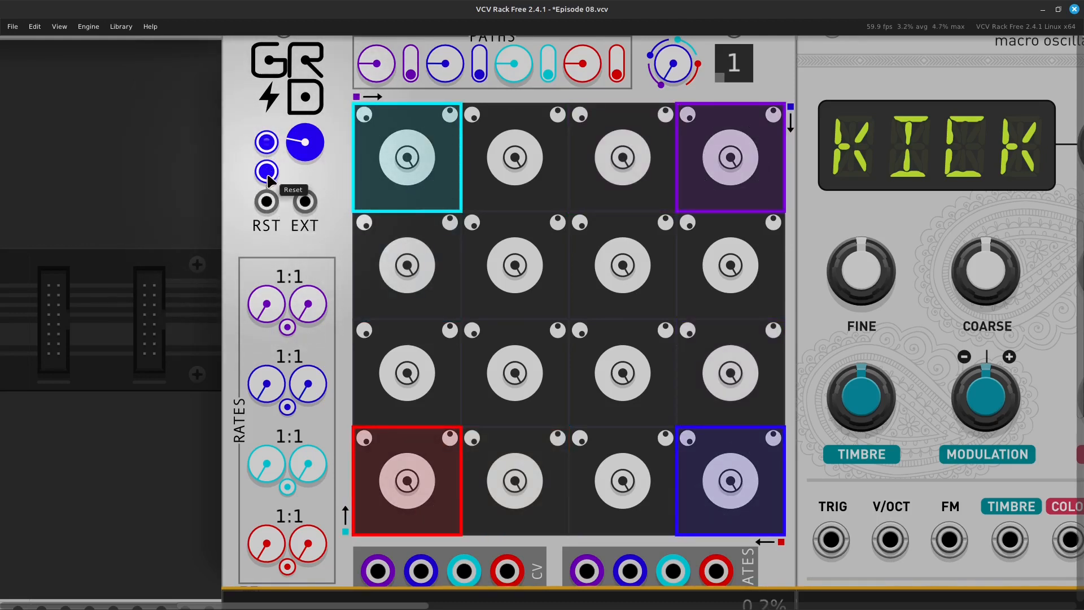
{"action": "left_click", "coordinate": [267, 175]}
- Patch a green cable from the grid sequencer's red gates output to the KICK oscillator's trigger input
{"action": "scroll", "coordinate": [472, 284], "scroll_direction": "down", "scroll_amount": 5}
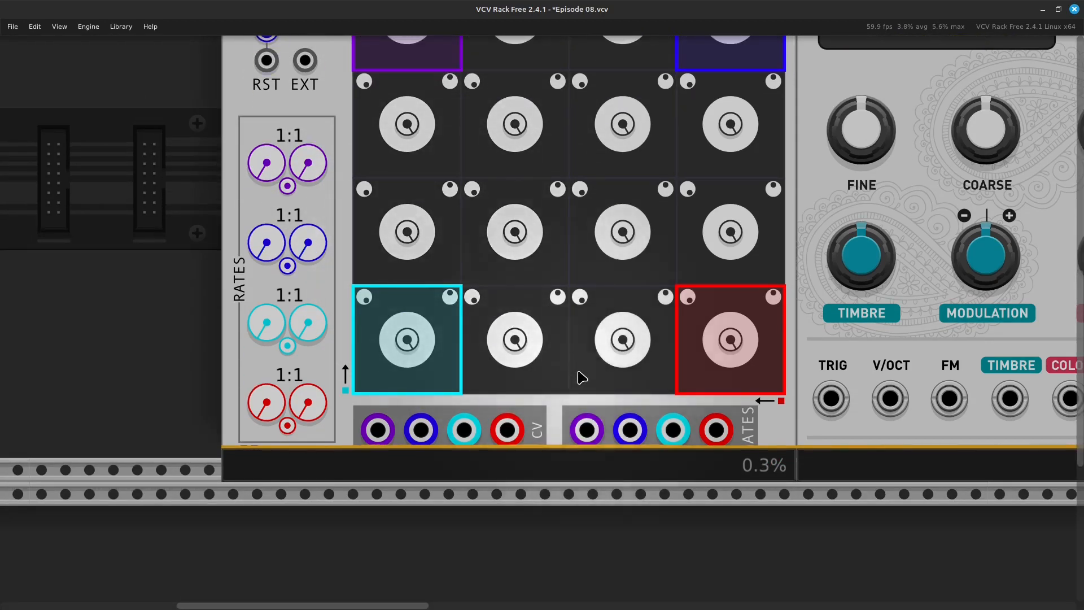
{"action": "scroll", "coordinate": [807, 238], "scroll_direction": "up", "scroll_amount": 3}
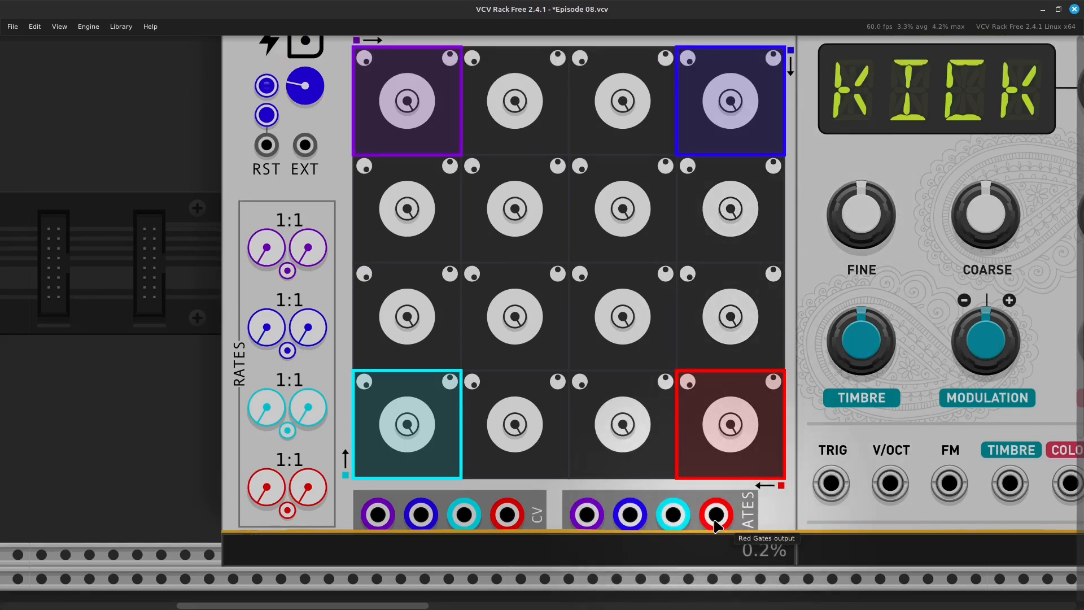
{"action": "right_click", "coordinate": [715, 518]}
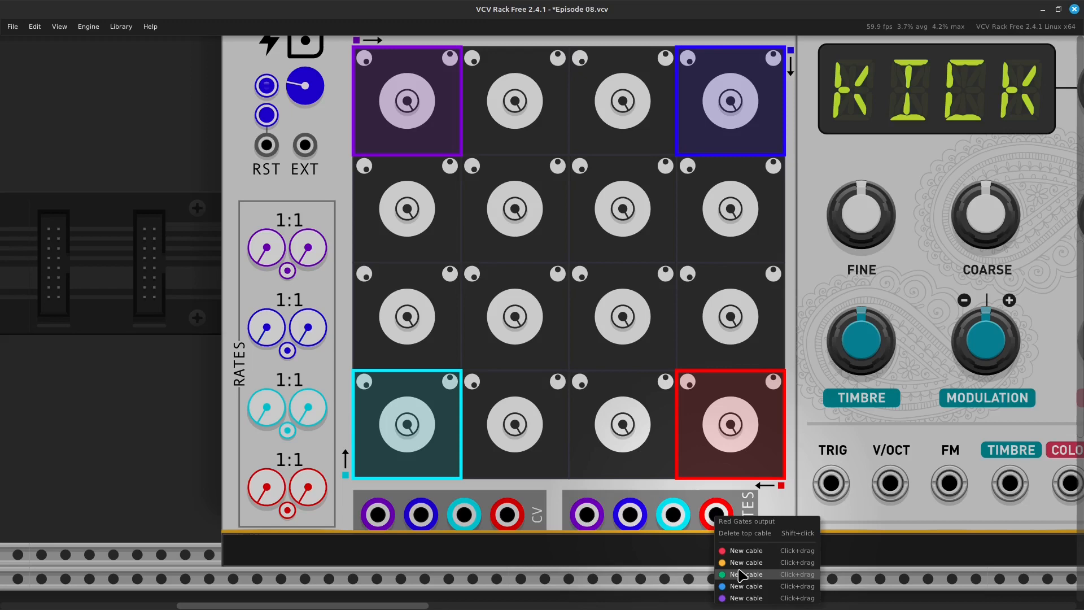
{"action": "left_click_drag", "start_coordinate": [741, 576], "coordinate": [831, 484]}
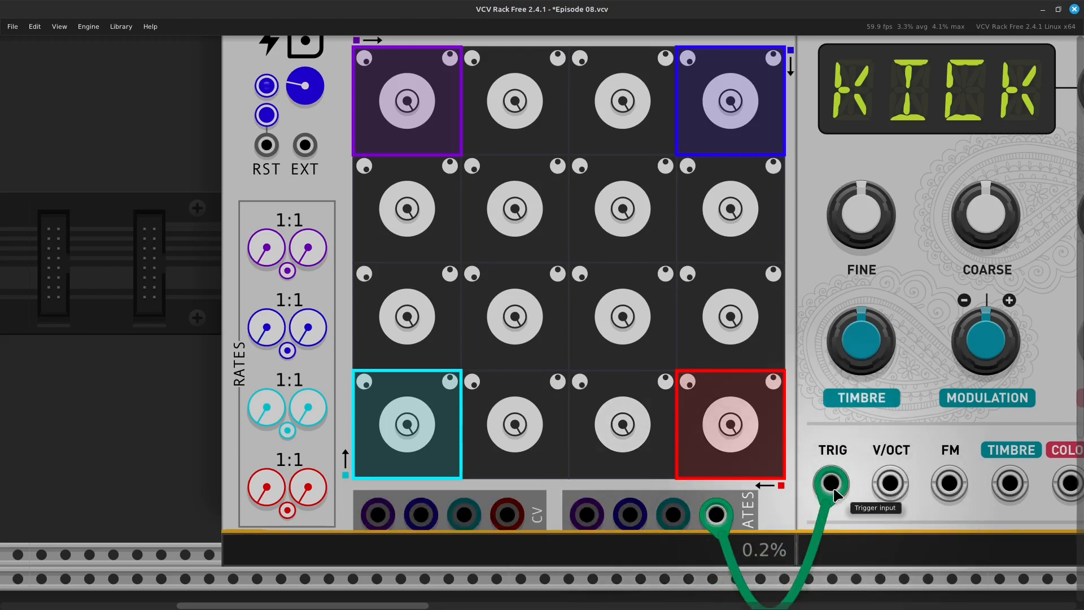
{"action": "scroll", "coordinate": [875, 452], "scroll_direction": "right", "scroll_amount": 2}
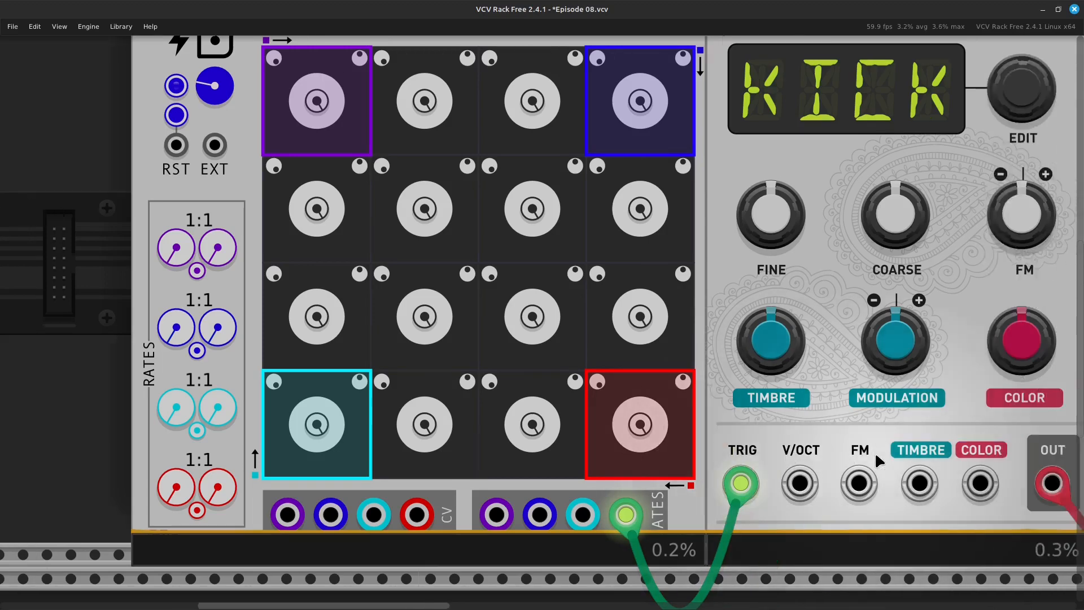
{"action": "scroll", "coordinate": [854, 461], "scroll_direction": "right", "scroll_amount": 5}
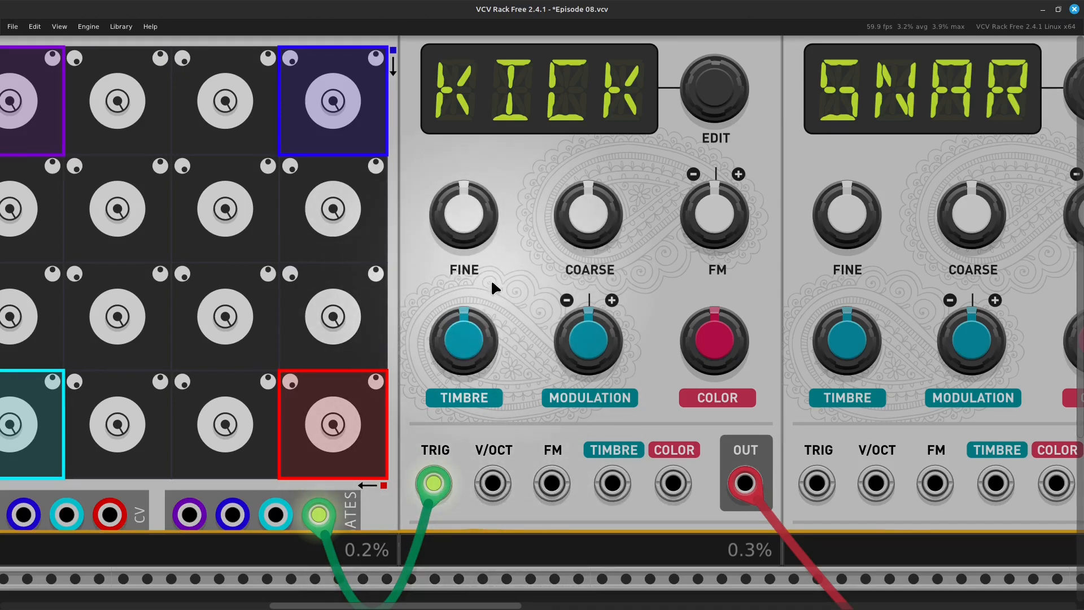
{"action": "scroll", "coordinate": [491, 285], "scroll_direction": "up", "scroll_amount": 1}
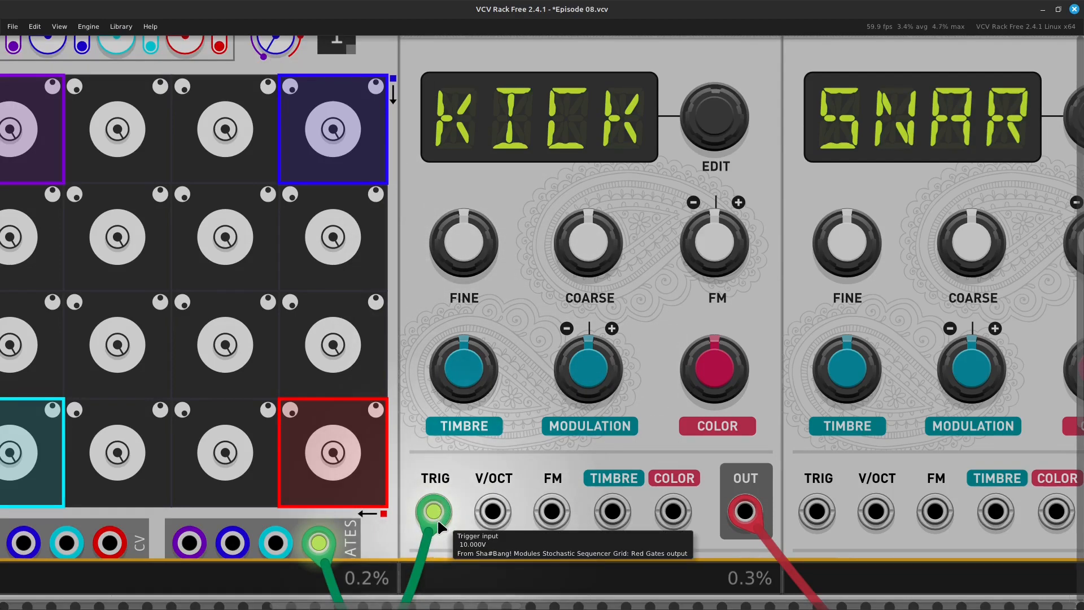
{"action": "scroll", "coordinate": [436, 519], "scroll_direction": "down", "scroll_amount": 1}
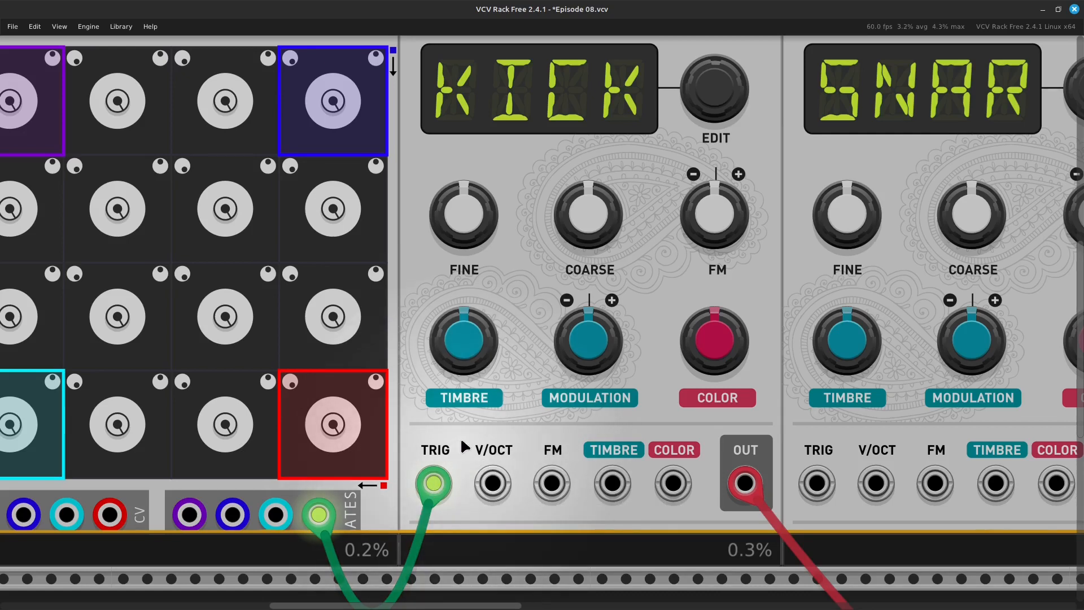
- Search the modules for "eg" and add an ADSR EG module in the empty row below the KICK oscillator
{"action": "scroll", "coordinate": [500, 387], "scroll_direction": "down", "scroll_amount": 2}
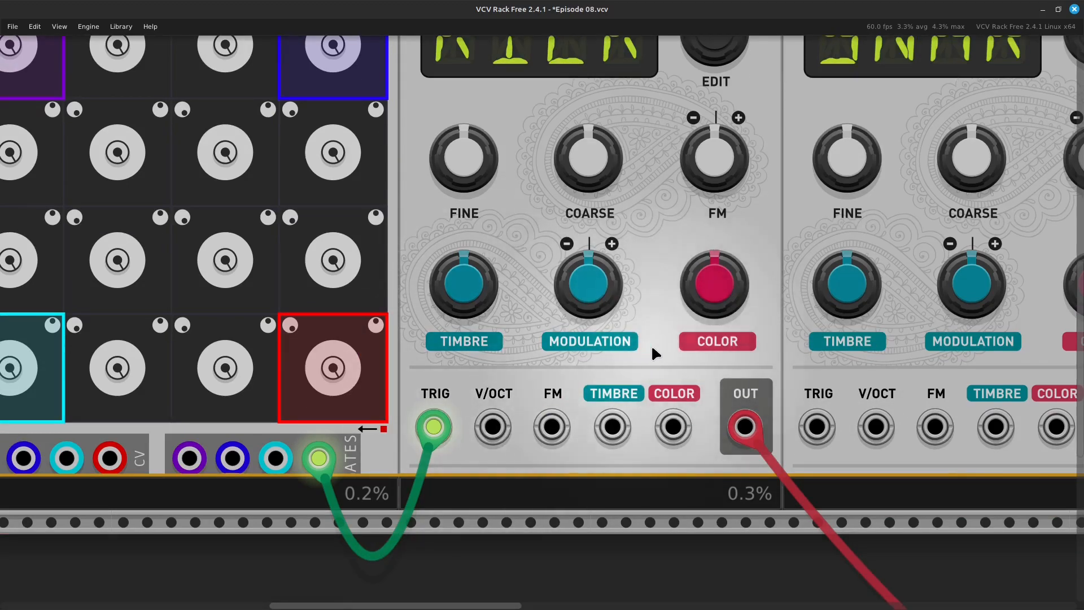
{"action": "scroll", "coordinate": [601, 364], "scroll_direction": "down", "scroll_amount": 5}
{"action": "scroll", "coordinate": [605, 371], "scroll_direction": "down", "scroll_amount": 3}
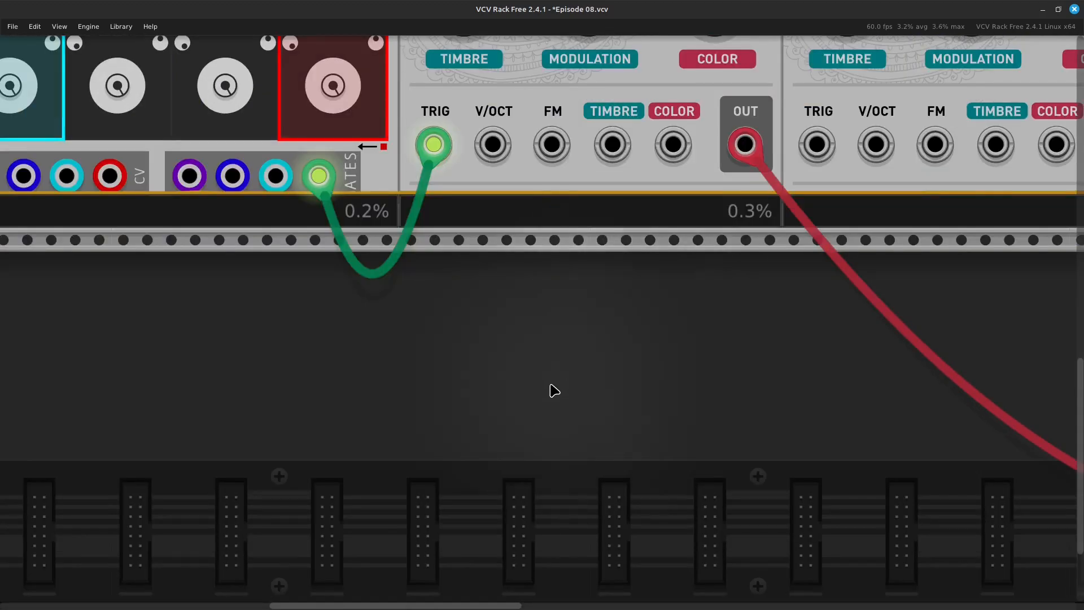
{"action": "right_click", "coordinate": [552, 389]}
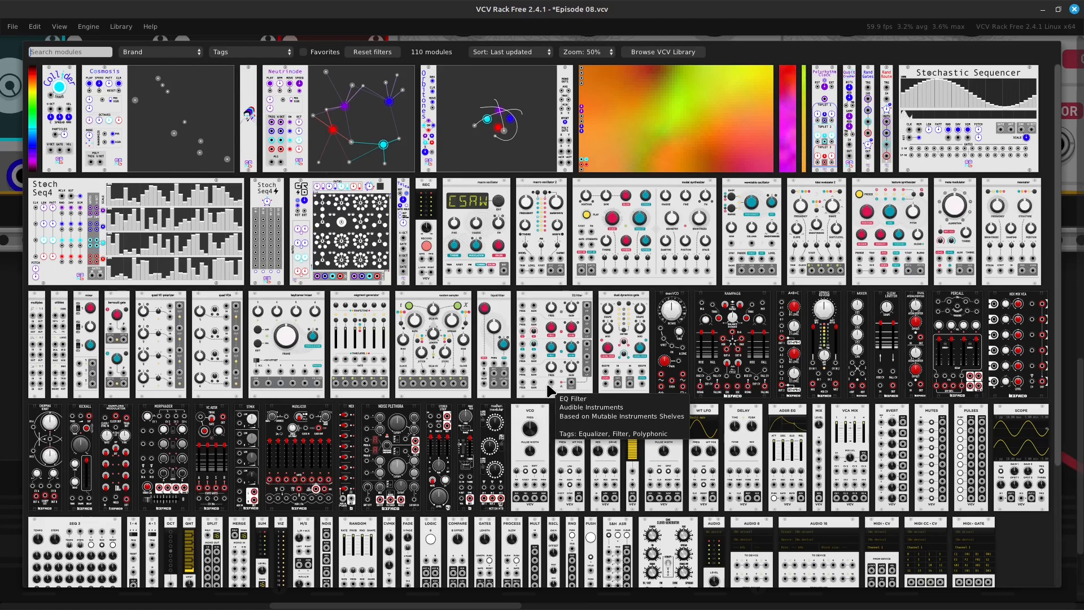
{"action": "type", "text": "eg"}
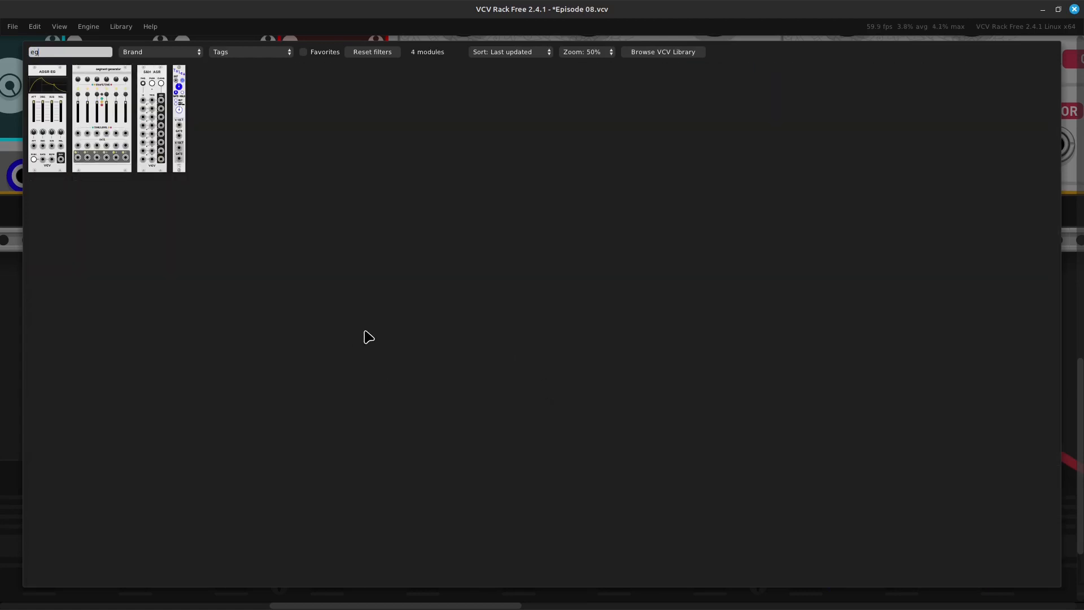
{"action": "left_click", "coordinate": [50, 157]}
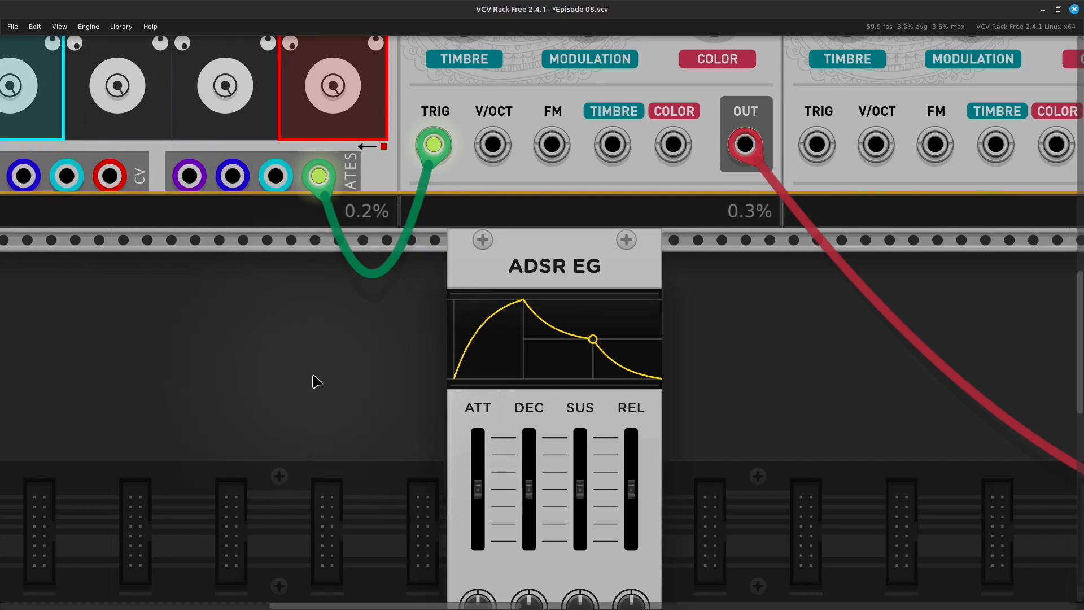
{"action": "scroll", "coordinate": [315, 380], "scroll_direction": "down", "scroll_amount": 2}
{"action": "scroll", "coordinate": [315, 380], "scroll_direction": "down", "scroll_amount": 3}
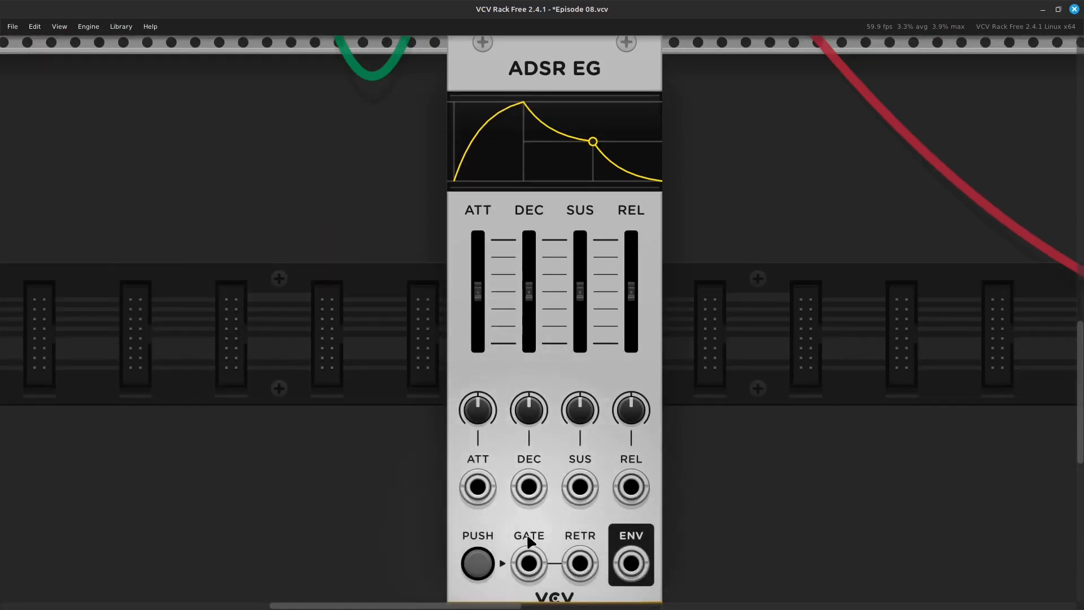
{"action": "right_click", "coordinate": [529, 567]}
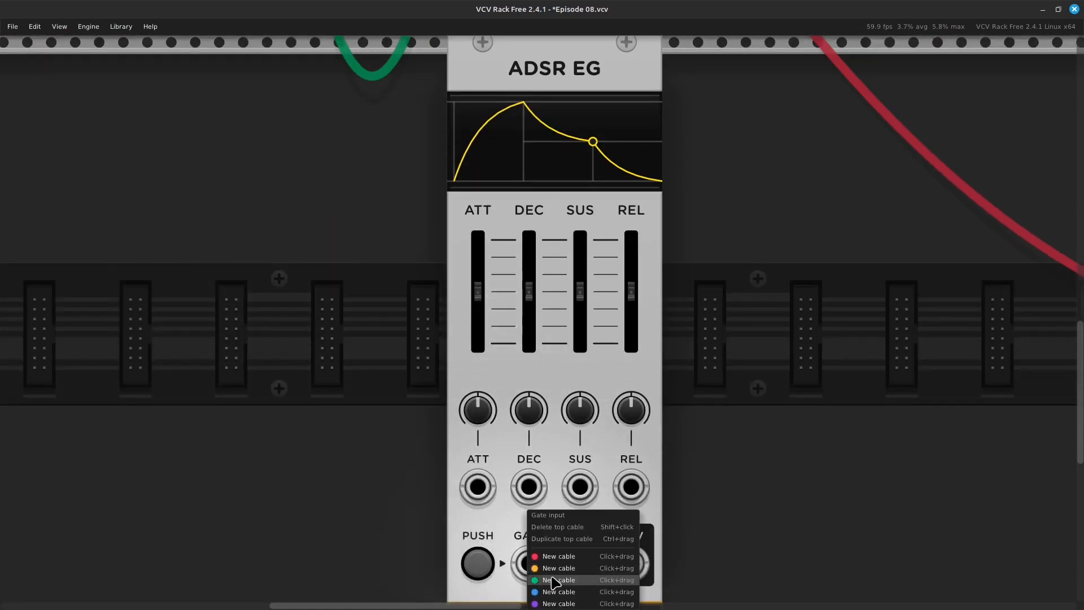
{"action": "left_click", "coordinate": [476, 564]}
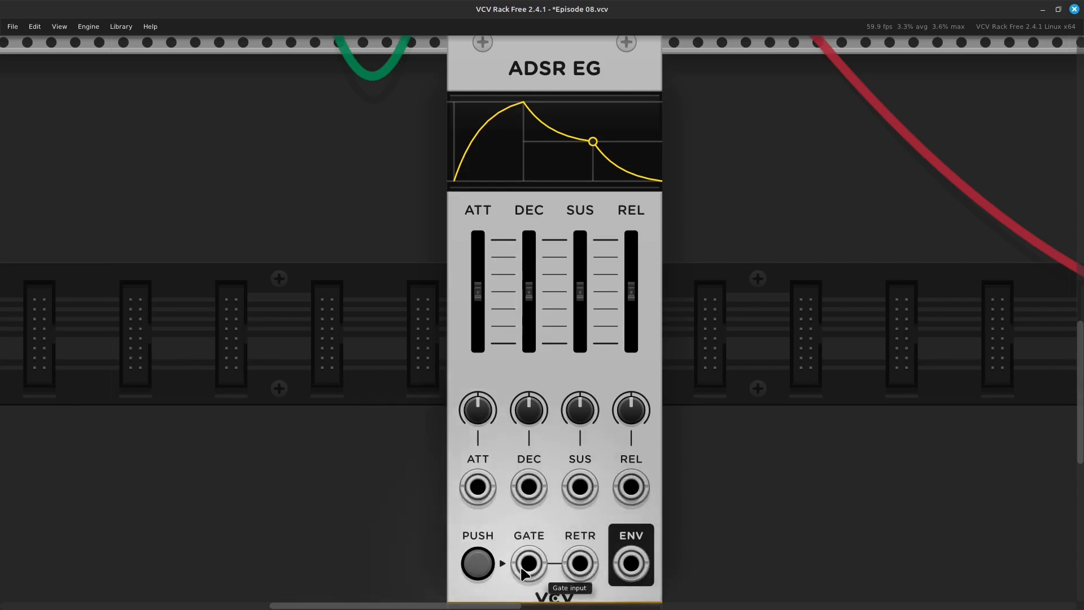
{"action": "right_click", "coordinate": [522, 567]}
{"action": "left_click_drag", "start_coordinate": [544, 583], "coordinate": [319, 215]}
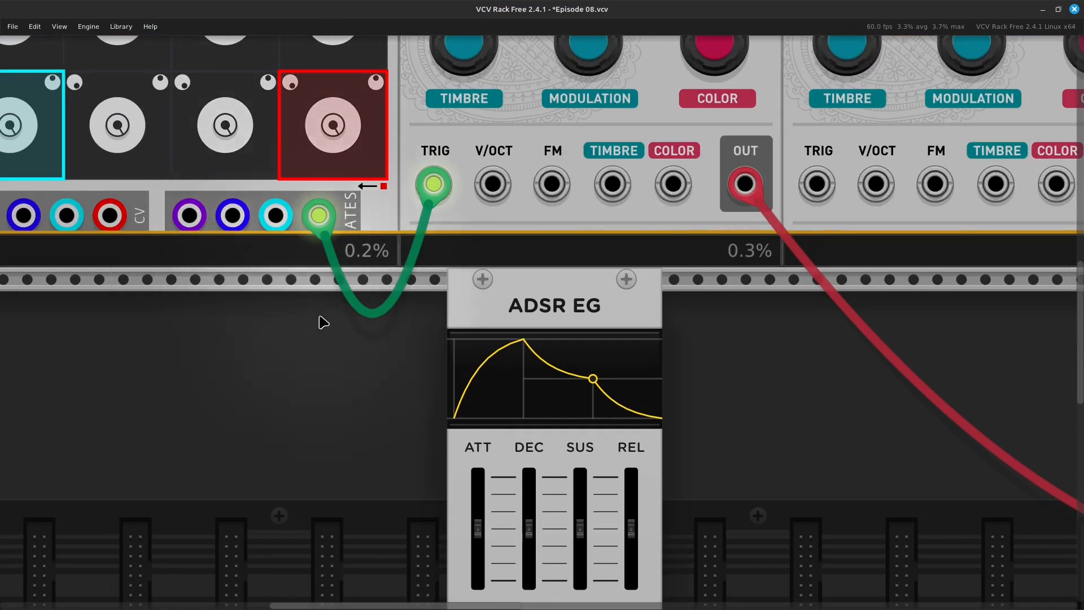
- Patch a green cable between the ADSR EG's gate input and the grid sequencer's red gates output
{"action": "scroll", "coordinate": [327, 347], "scroll_direction": "down", "scroll_amount": 5}
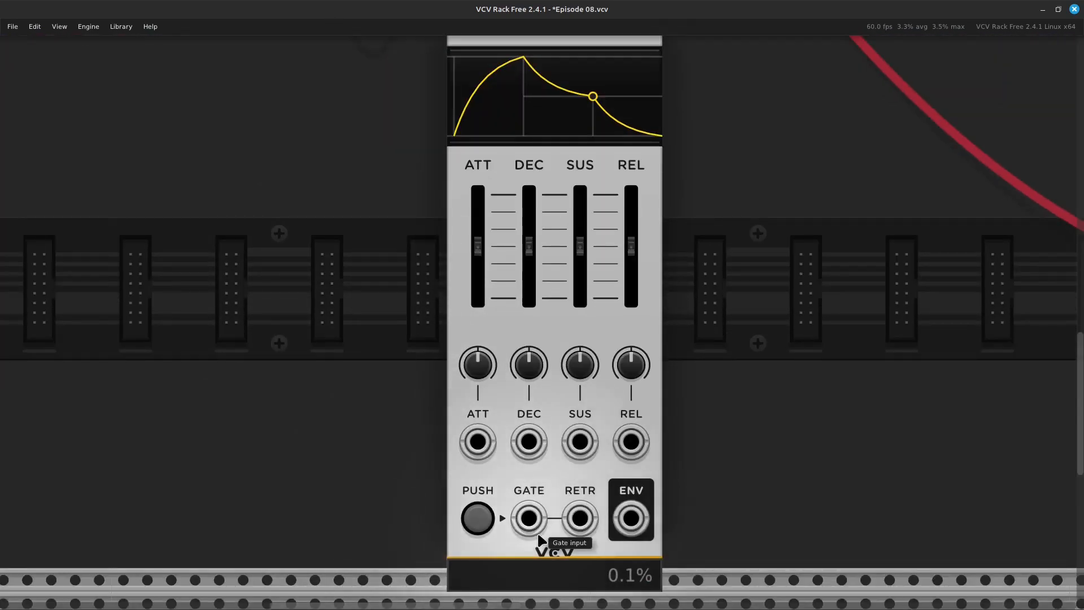
{"action": "right_click", "coordinate": [531, 524]}
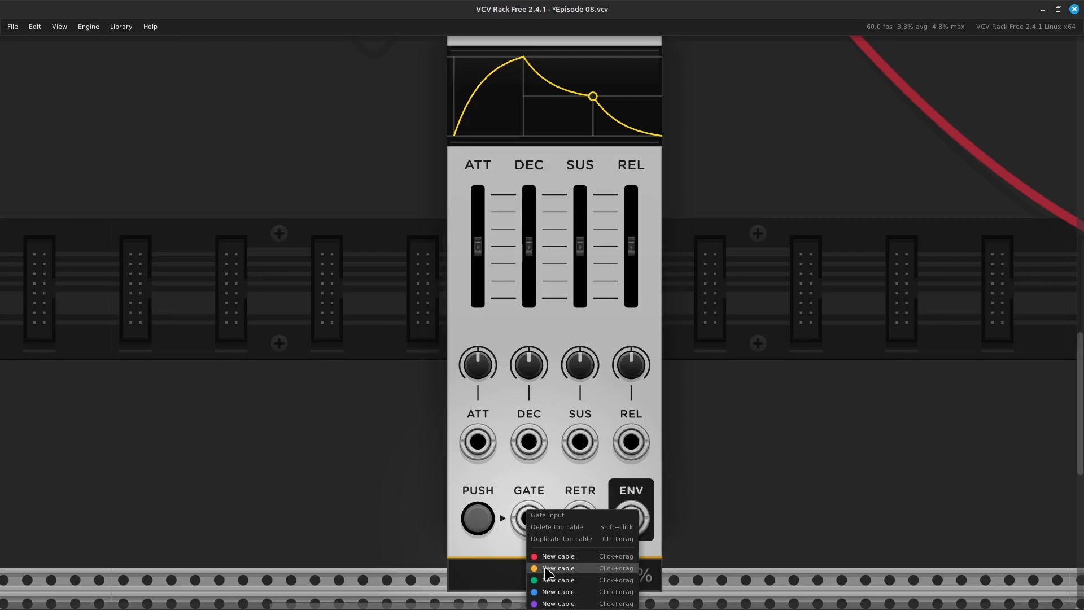
{"action": "left_click_drag", "start_coordinate": [547, 580], "coordinate": [317, 270]}
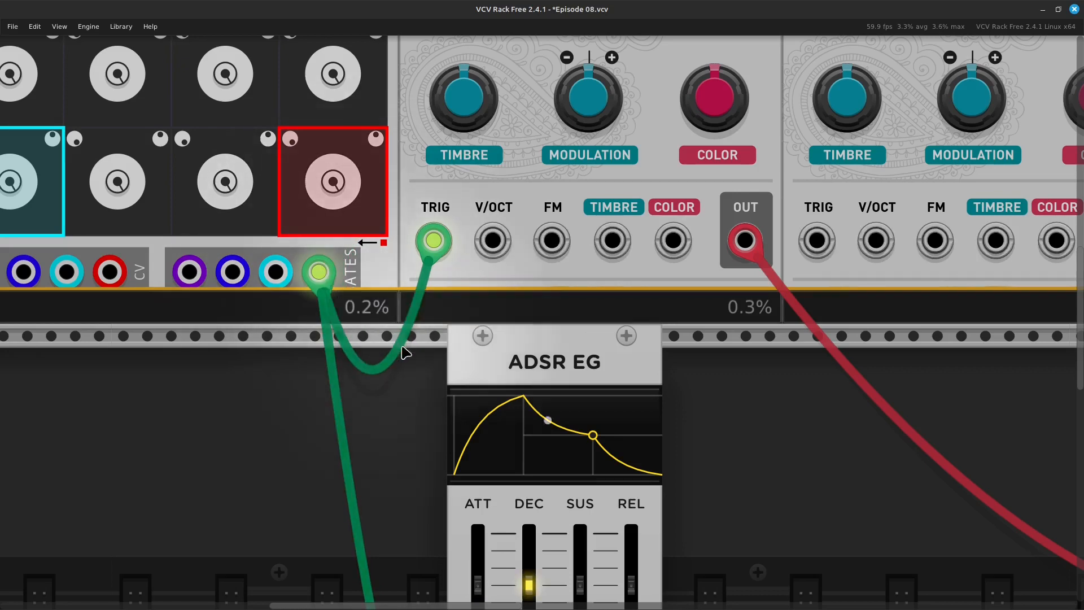
- Compare how the red gate signal acts on the KICK oscillator's trigger input and on the ADSR EG's envelope stages
{"action": "scroll", "coordinate": [342, 384], "scroll_direction": "up", "scroll_amount": 3}
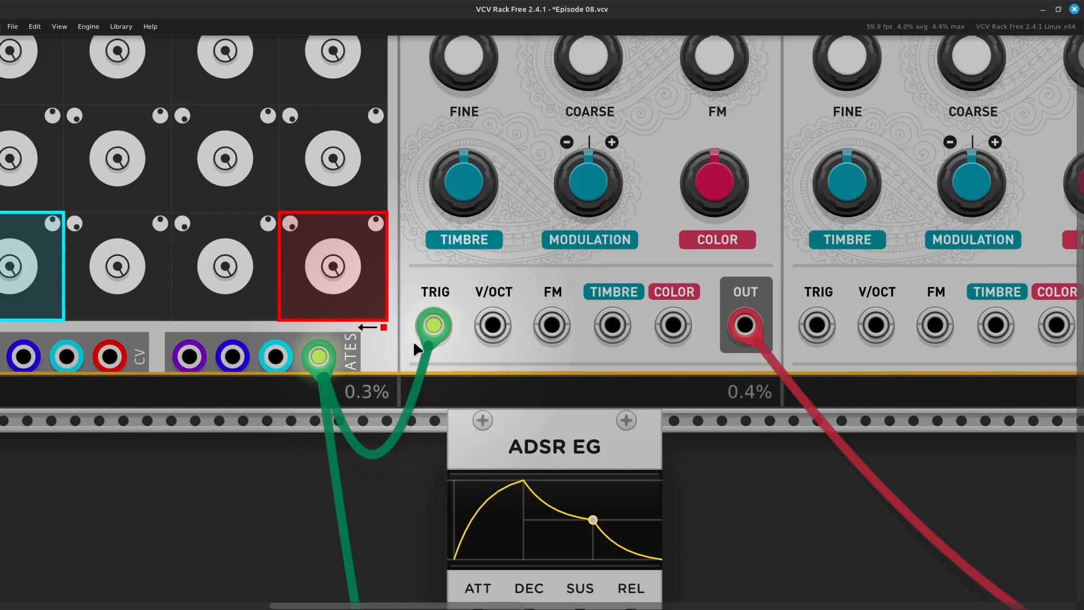
{"action": "scroll", "coordinate": [412, 339], "scroll_direction": "up", "scroll_amount": 2}
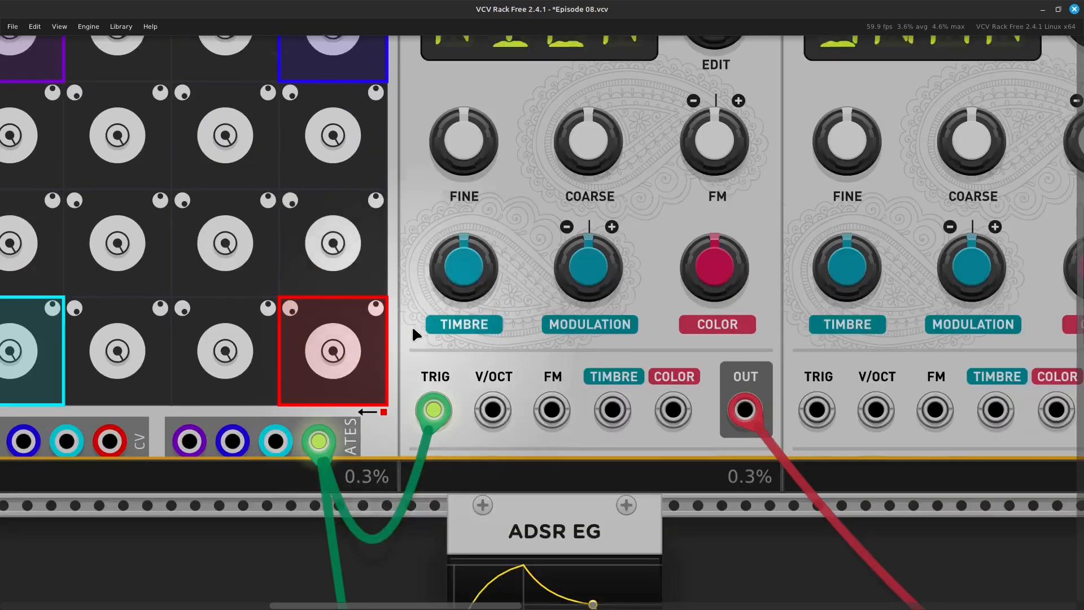
{"action": "scroll", "coordinate": [406, 311], "scroll_direction": "down", "scroll_amount": 1}
{"action": "scroll", "coordinate": [400, 307], "scroll_direction": "down", "scroll_amount": 1}
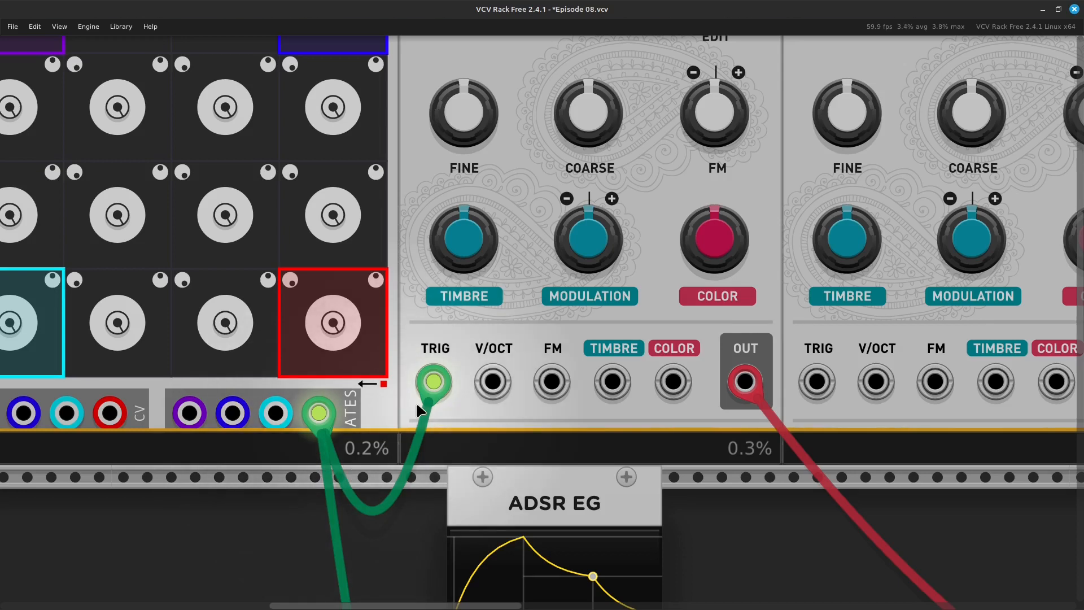
{"action": "scroll", "coordinate": [416, 402], "scroll_direction": "down", "scroll_amount": 2}
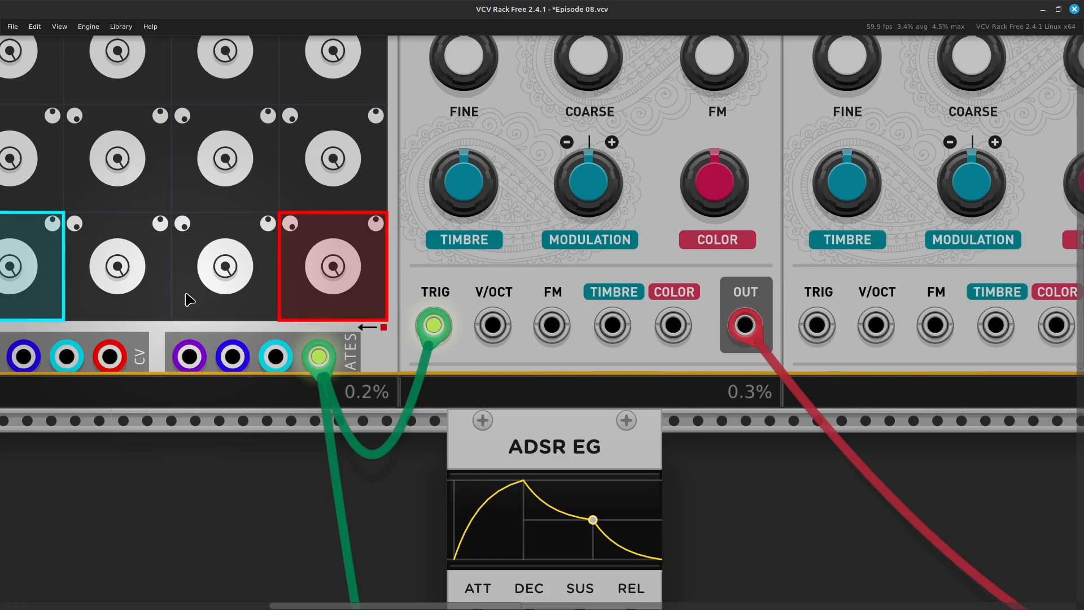
{"action": "scroll", "coordinate": [416, 376], "scroll_direction": "down", "scroll_amount": 6}
{"action": "scroll", "coordinate": [420, 377], "scroll_direction": "down", "scroll_amount": 4}
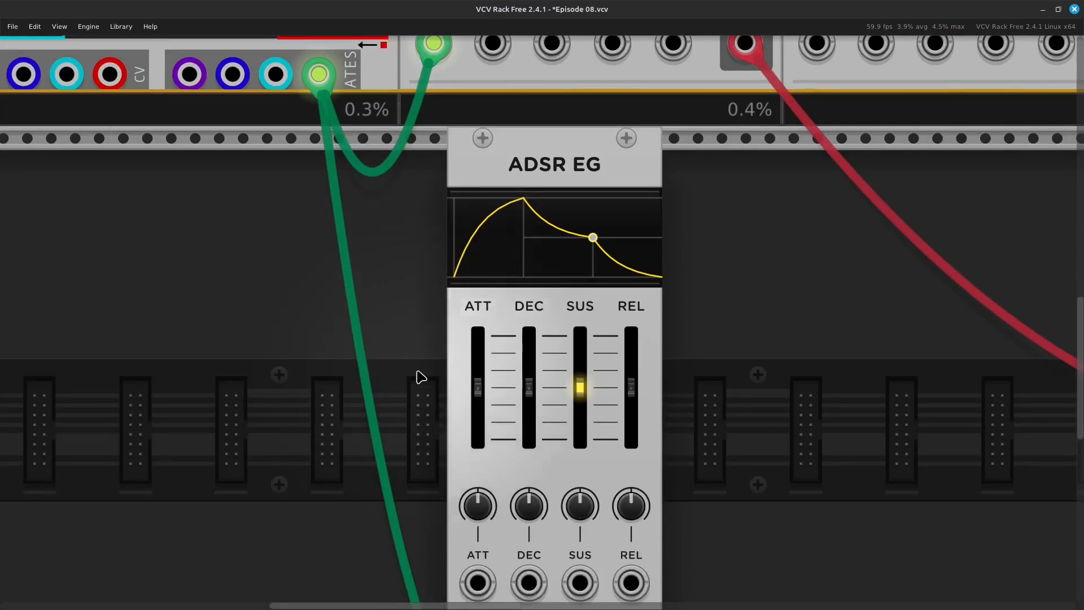
{"action": "scroll", "coordinate": [429, 378], "scroll_direction": "down", "scroll_amount": 1}
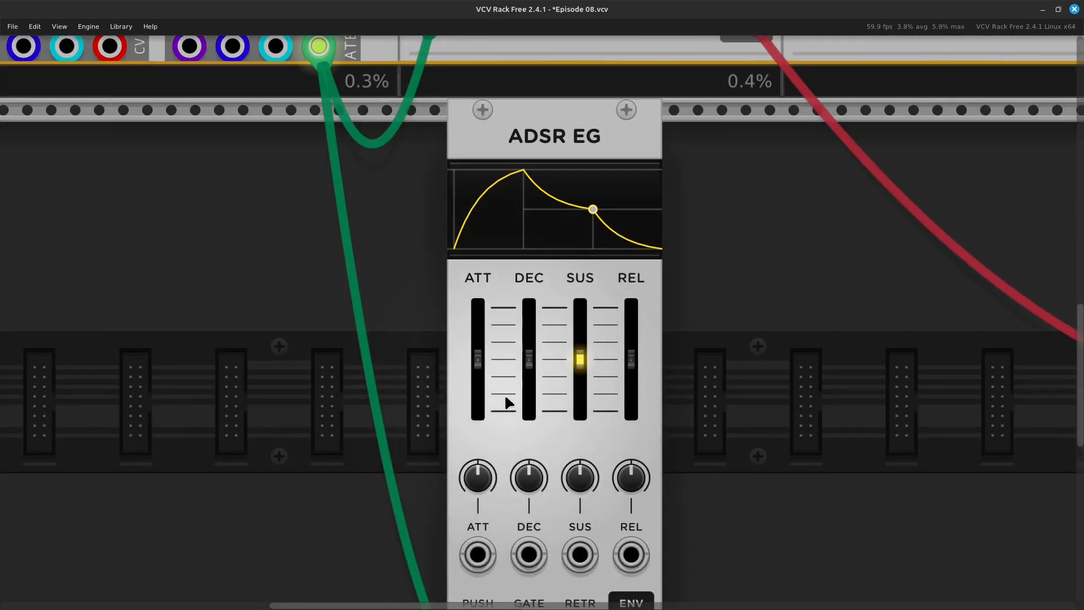
{"action": "scroll", "coordinate": [505, 400], "scroll_direction": "up", "scroll_amount": 13}
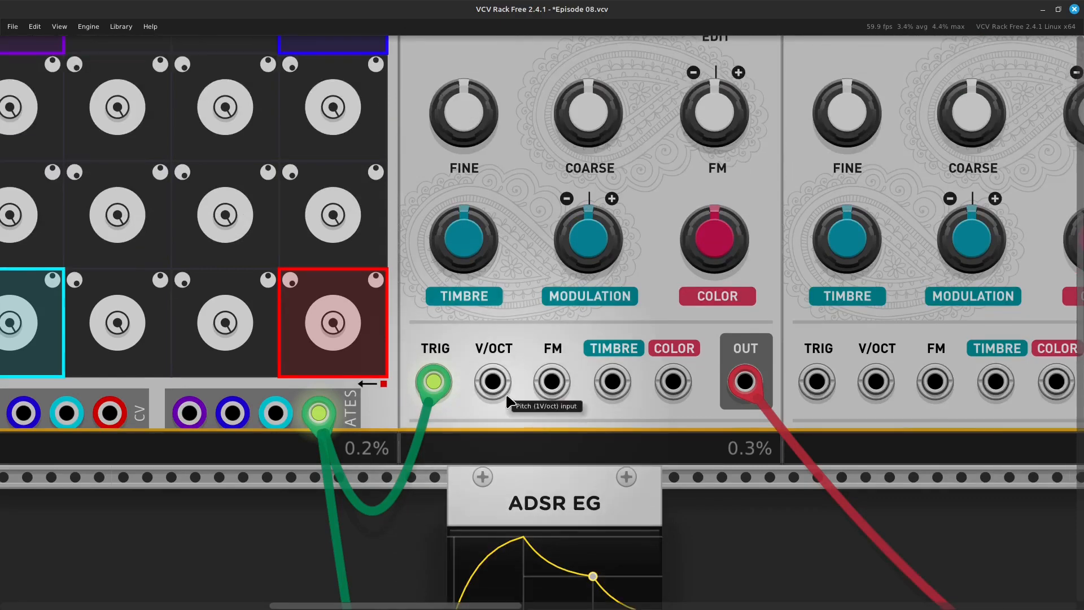
- Remove the cable from the PLUK oscillator's output to the mixer's input 4
{"action": "scroll", "coordinate": [508, 400], "scroll_direction": "down", "scroll_amount": 2}
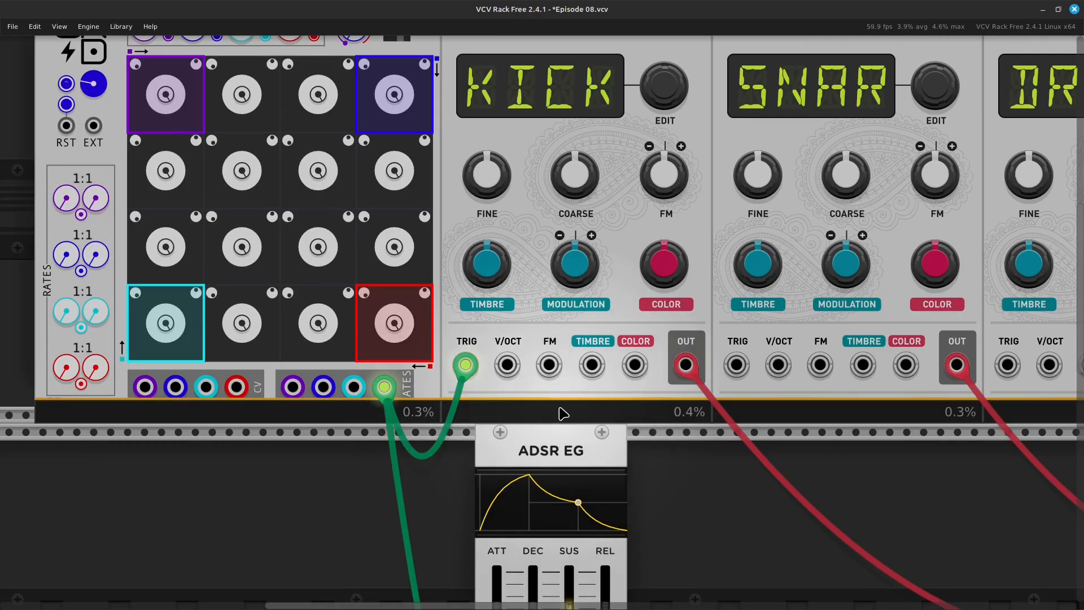
{"action": "scroll", "coordinate": [563, 414], "scroll_direction": "right", "scroll_amount": 20}
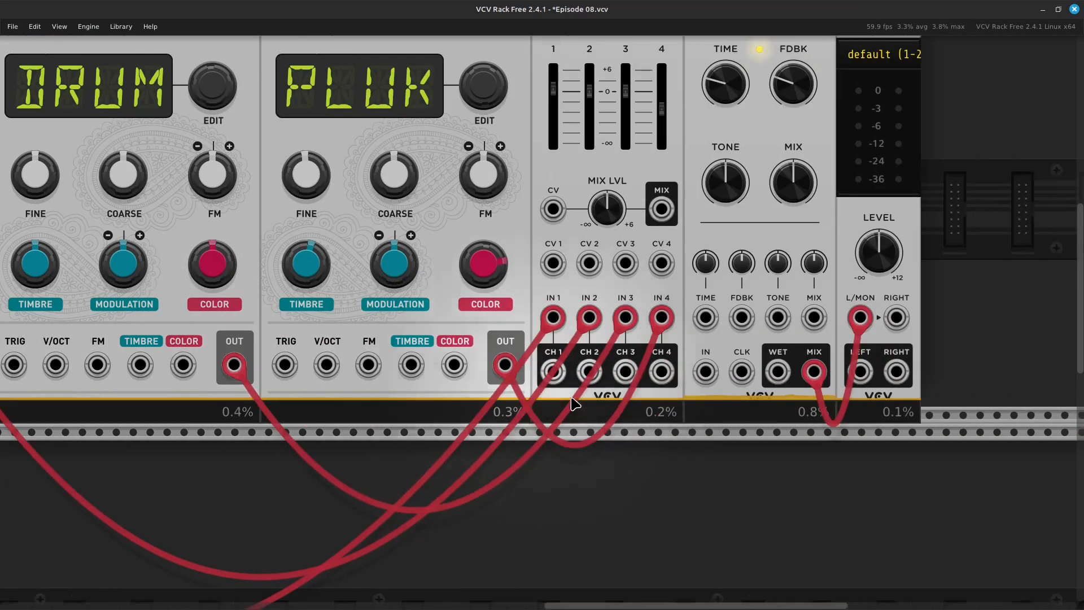
{"action": "scroll", "coordinate": [573, 402], "scroll_direction": "right", "scroll_amount": 2}
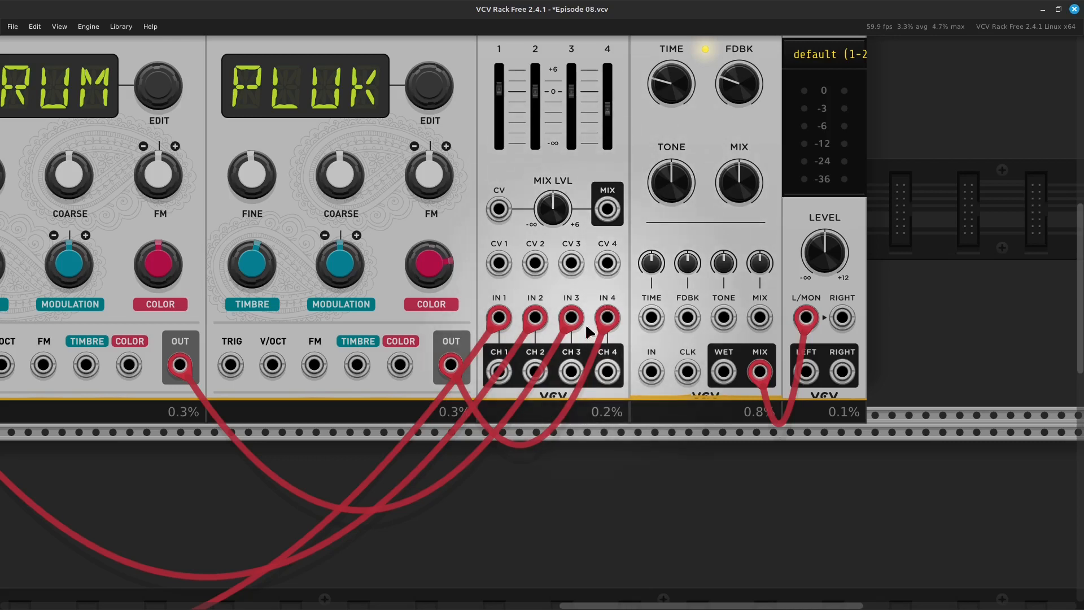
{"action": "left_click_drag", "start_coordinate": [607, 317], "coordinate": [580, 516]}
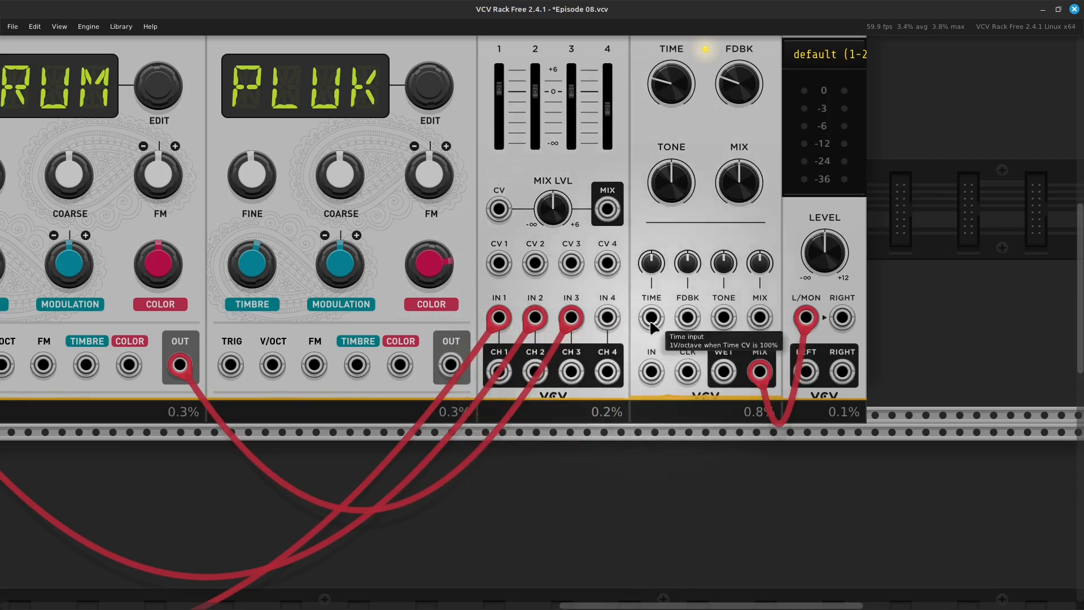
- Patch a red cable from the mixer's MIX output to the delay module's IN input
{"action": "right_click", "coordinate": [607, 210]}
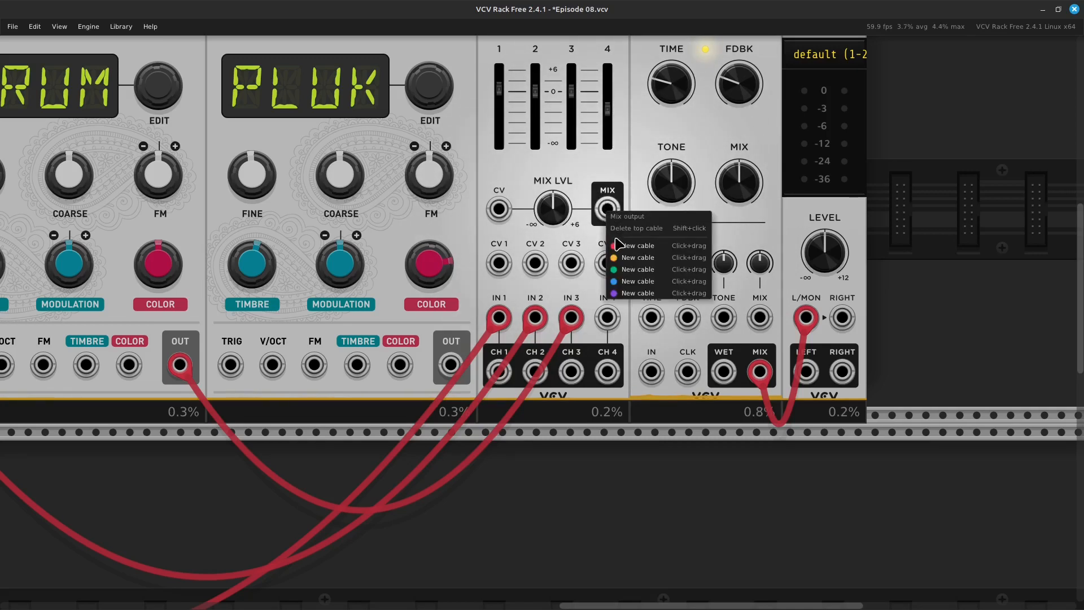
{"action": "left_click", "coordinate": [619, 245]}
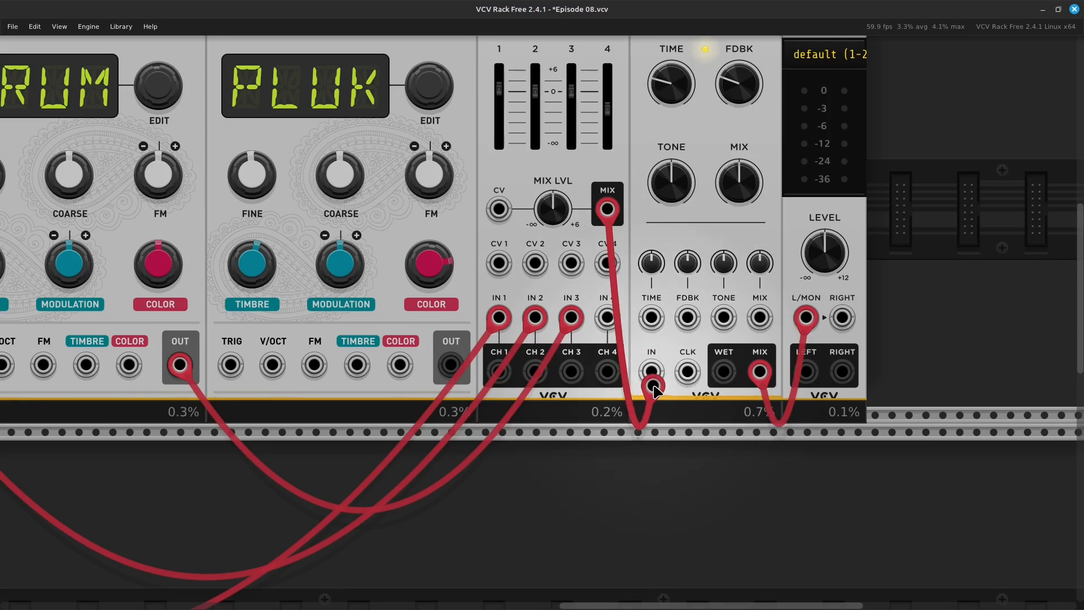
{"action": "left_click", "coordinate": [653, 386]}
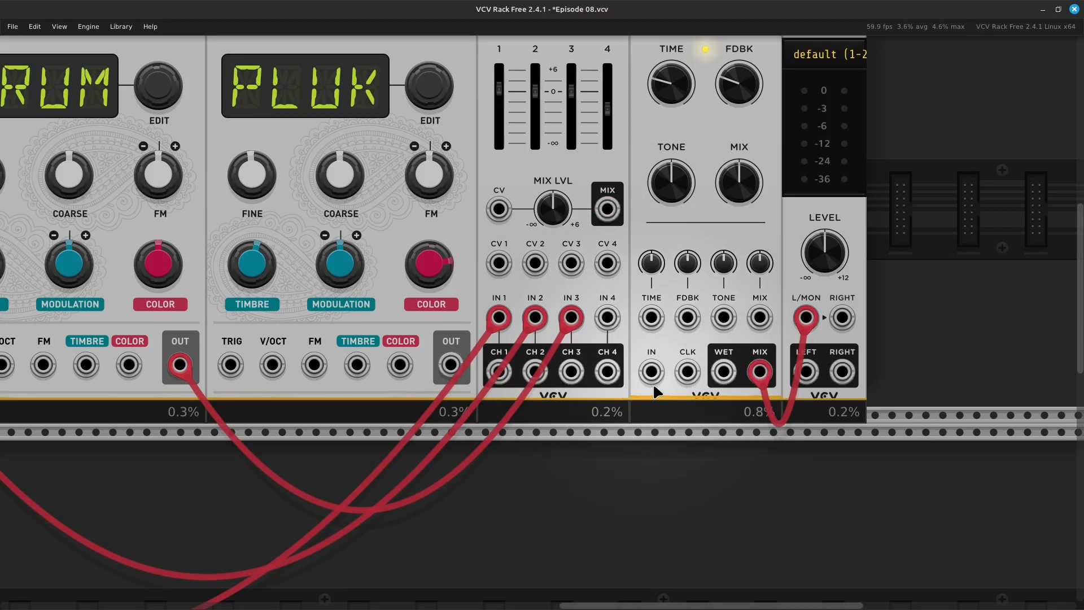
{"action": "right_click", "coordinate": [614, 218]}
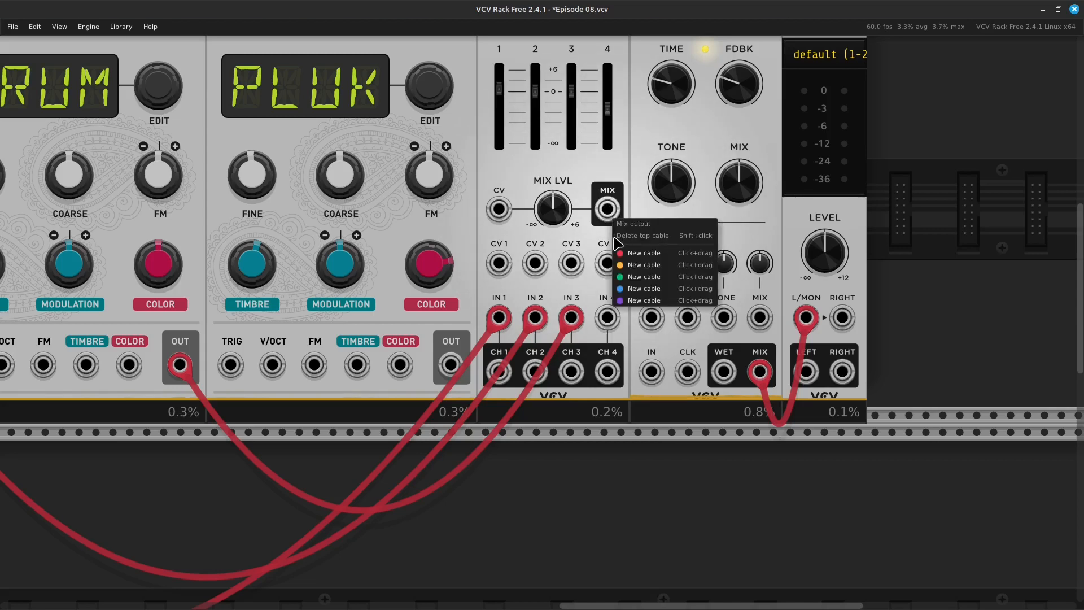
{"action": "left_click", "coordinate": [635, 312]}
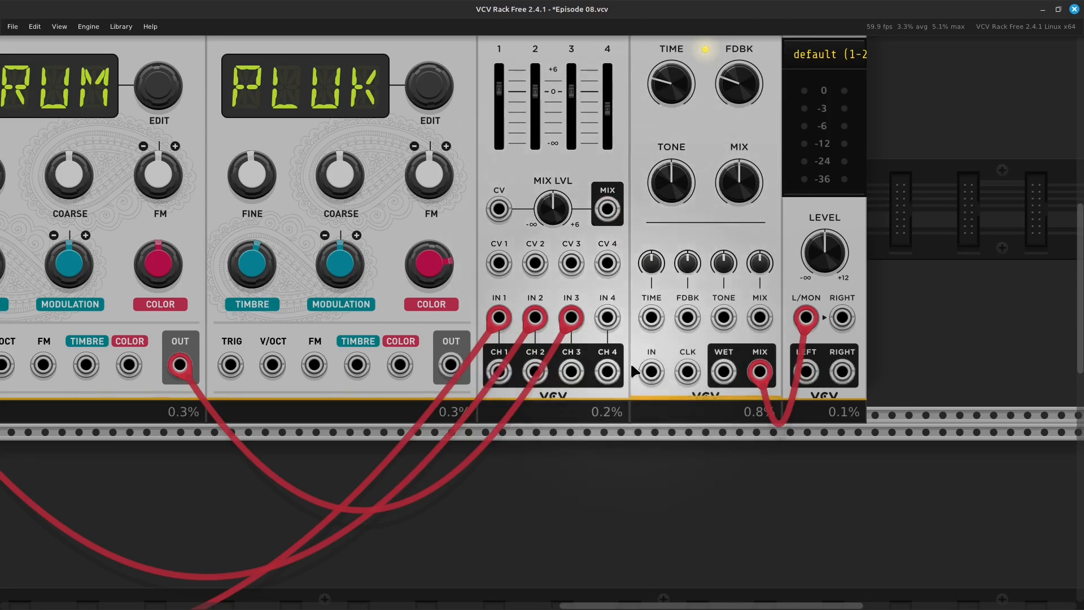
{"action": "right_click", "coordinate": [606, 214]}
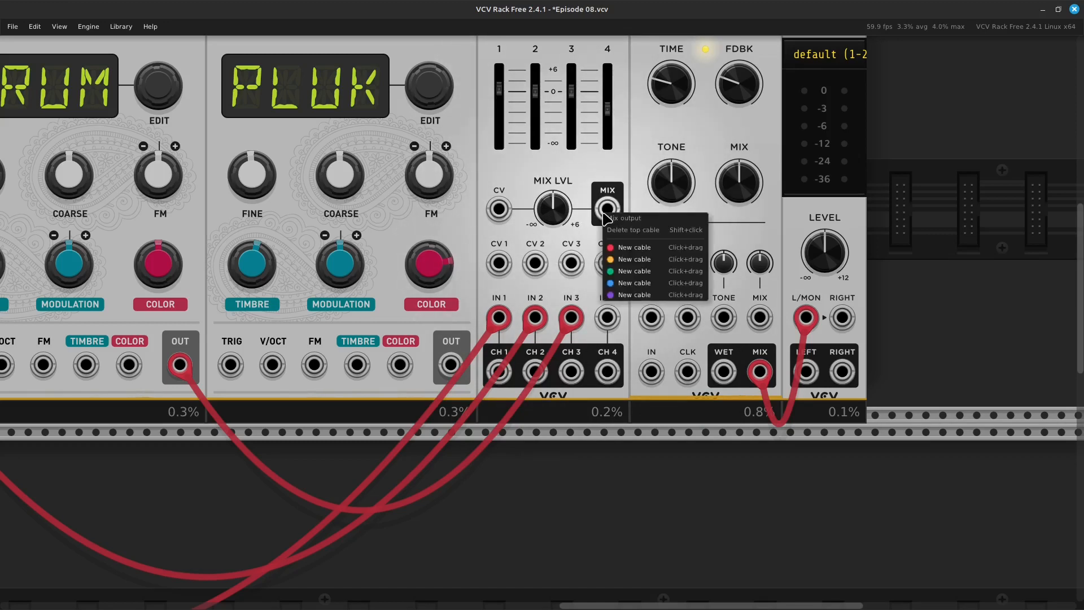
{"action": "left_click_drag", "start_coordinate": [627, 248], "coordinate": [651, 371]}
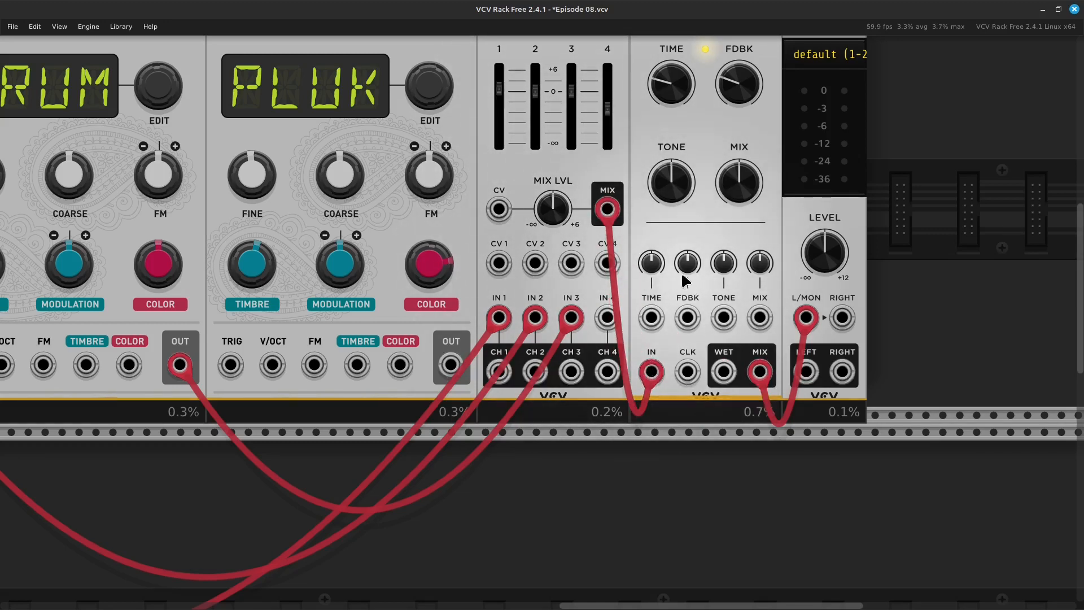
- Start the grid sequencer running and slow its tempo to below 120 bpm
{"action": "scroll", "coordinate": [672, 269], "scroll_direction": "left", "scroll_amount": 8}
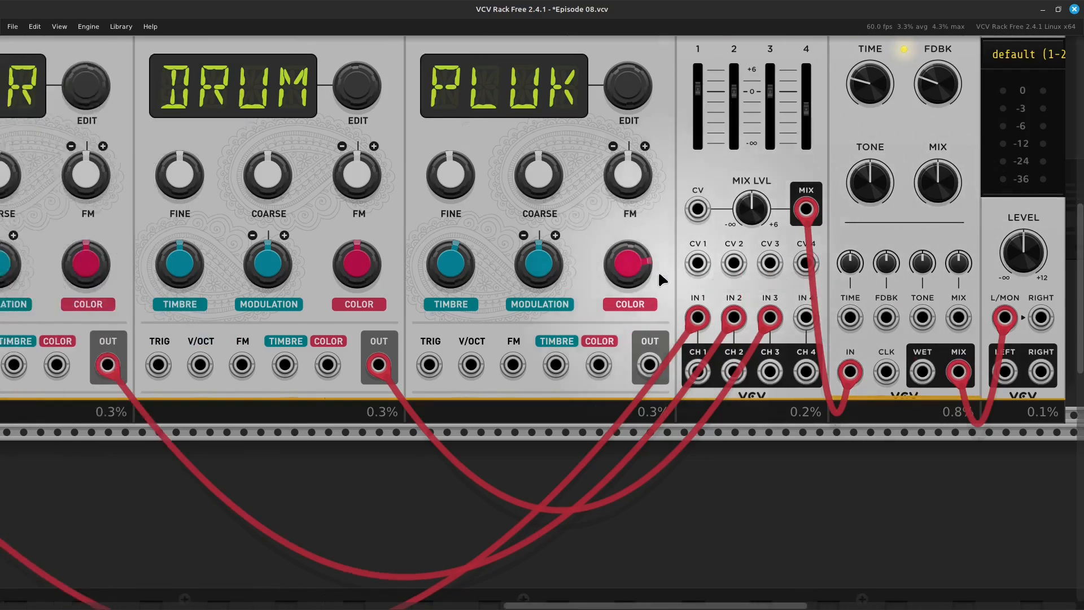
{"action": "scroll", "coordinate": [655, 276], "scroll_direction": "left", "scroll_amount": 14}
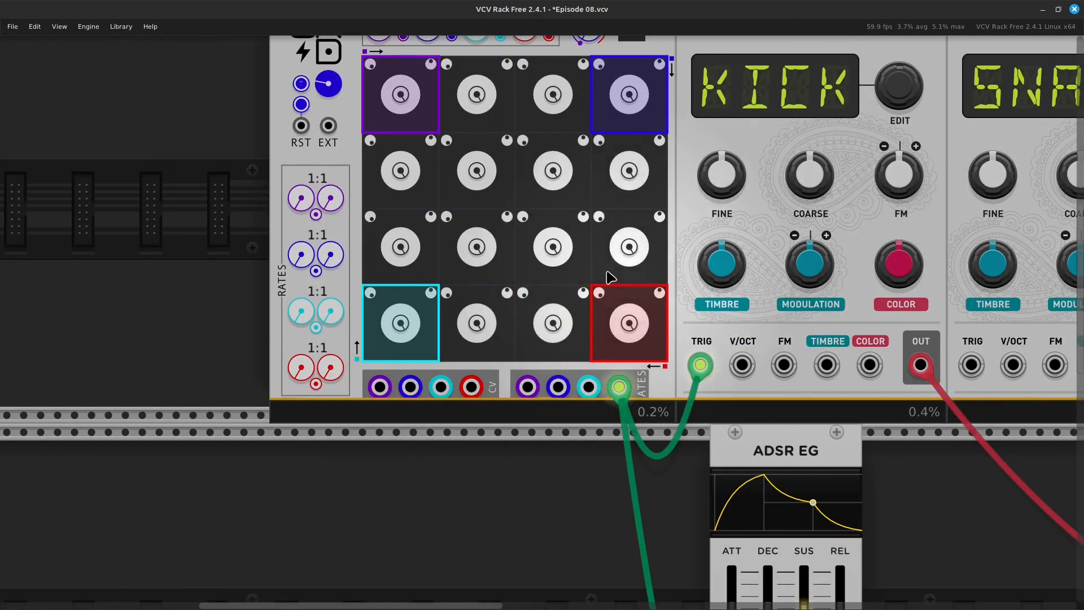
{"action": "scroll", "coordinate": [604, 274], "scroll_direction": "up", "scroll_amount": 2}
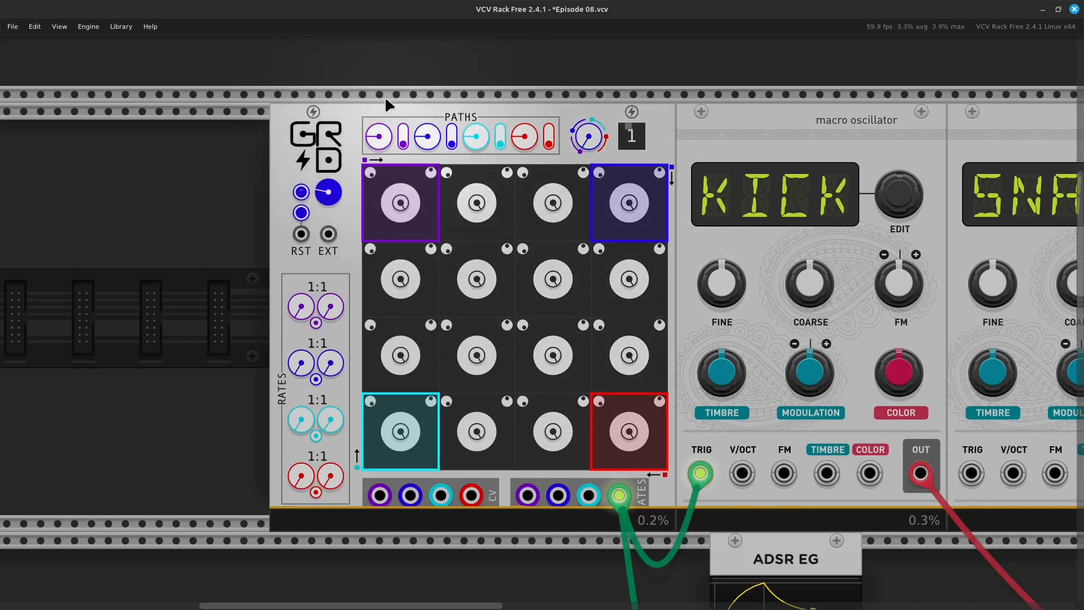
{"action": "left_click", "coordinate": [302, 197]}
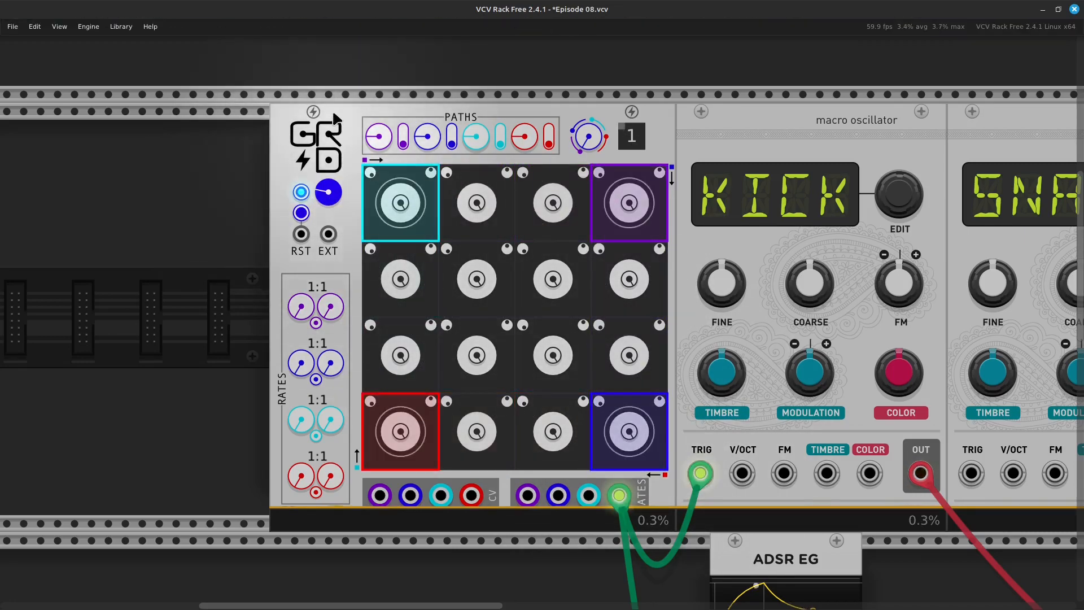
{"action": "double_click", "coordinate": [331, 201]}
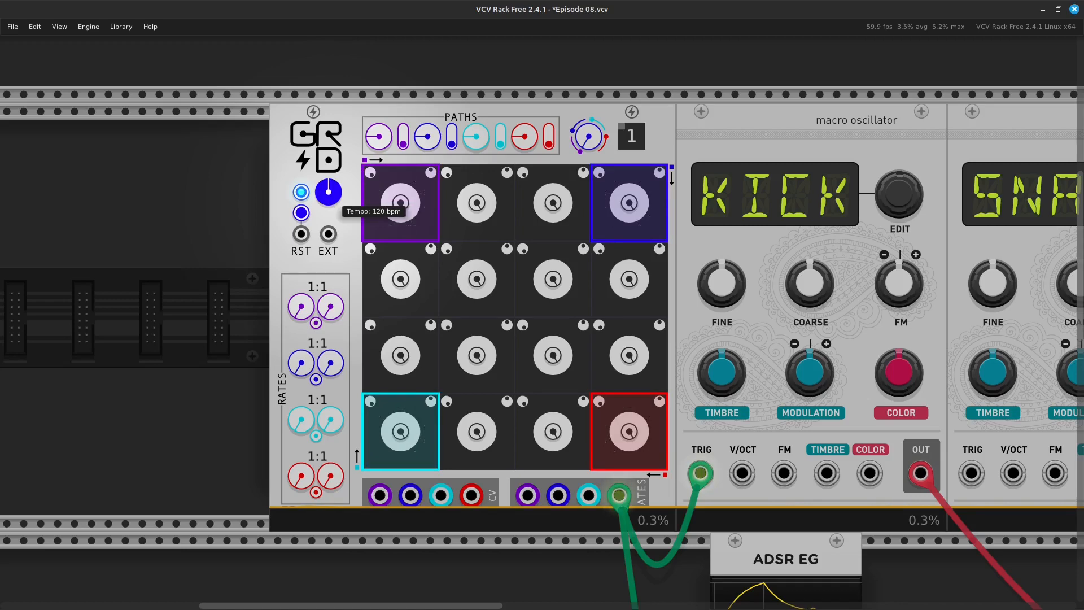
{"action": "left_click_drag", "start_coordinate": [328, 191], "coordinate": [328, 217]}
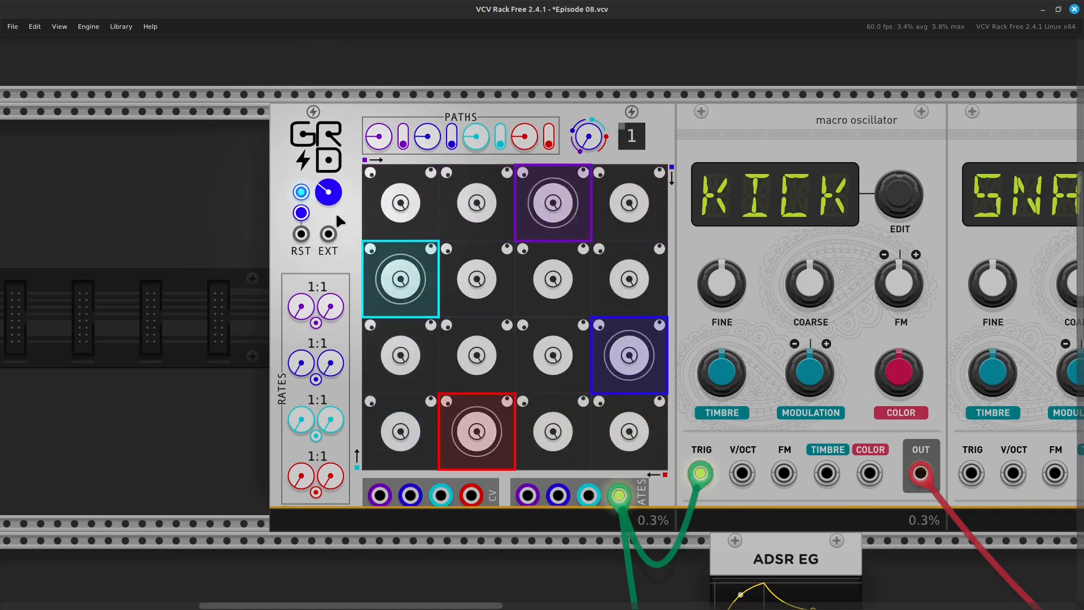
- Delete the ADSR EG module from the row below the KICK oscillator
{"action": "scroll", "coordinate": [335, 211], "scroll_direction": "down", "scroll_amount": 5}
{"action": "scroll", "coordinate": [350, 210], "scroll_direction": "right", "scroll_amount": 5}
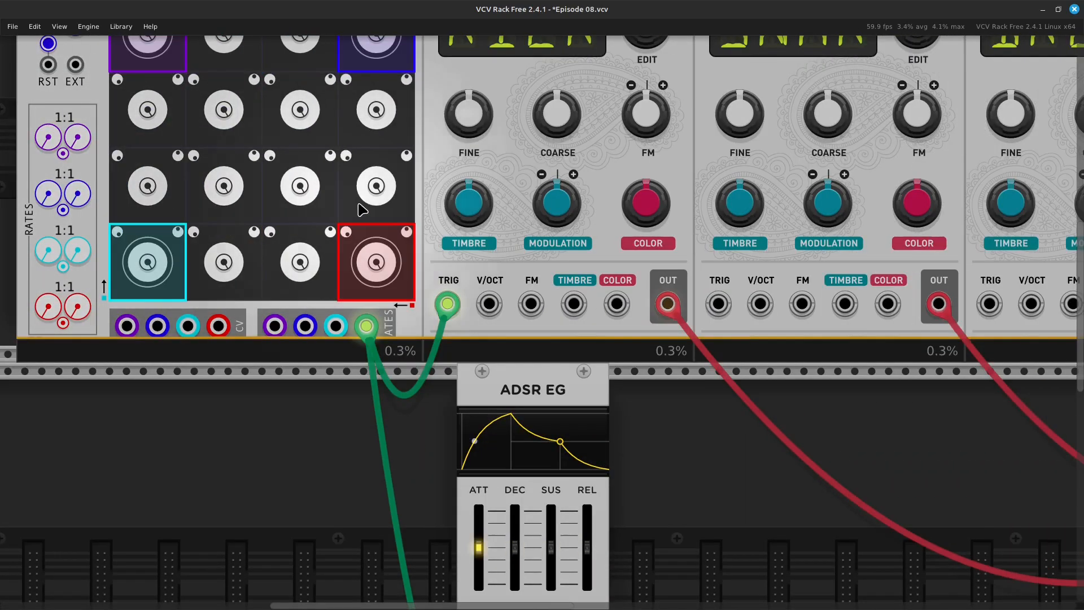
{"action": "scroll", "coordinate": [605, 358], "scroll_direction": "down", "scroll_amount": 5}
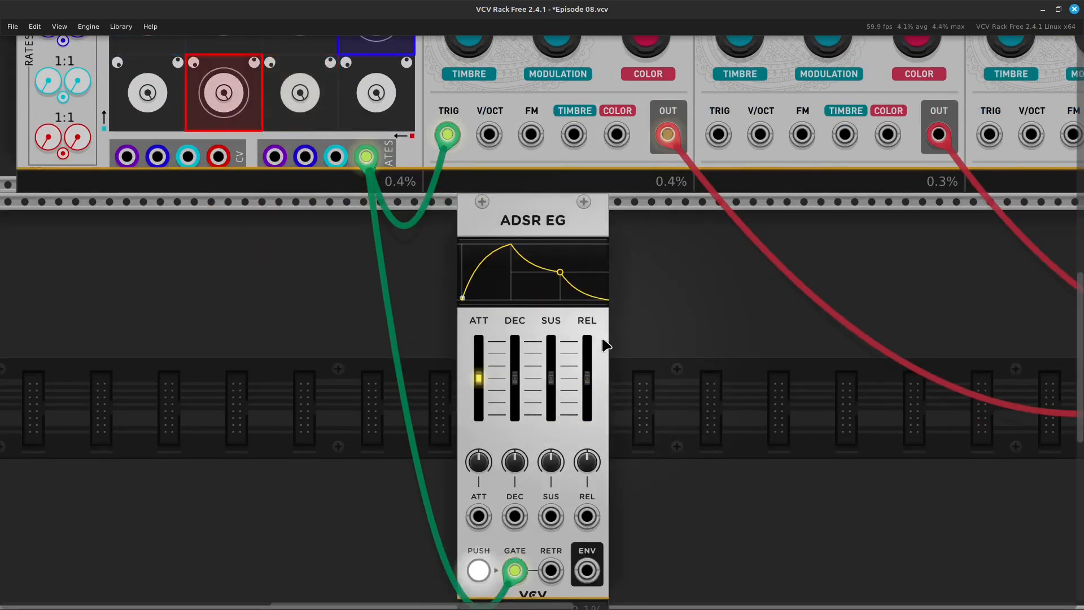
{"action": "left_click", "coordinate": [579, 229]}
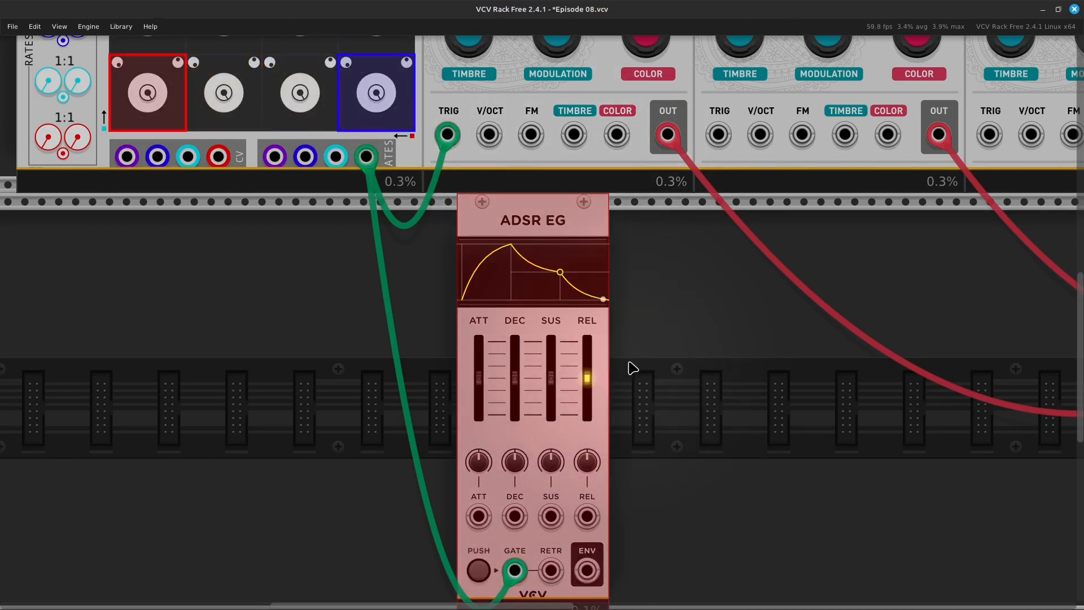
{"action": "key", "text": "Delete"}
- In the grid sequencer's bottom row, set the third cell to 2 rhythm divisions and the first cell to 3
{"action": "scroll", "coordinate": [613, 378], "scroll_direction": "up", "scroll_amount": 3}
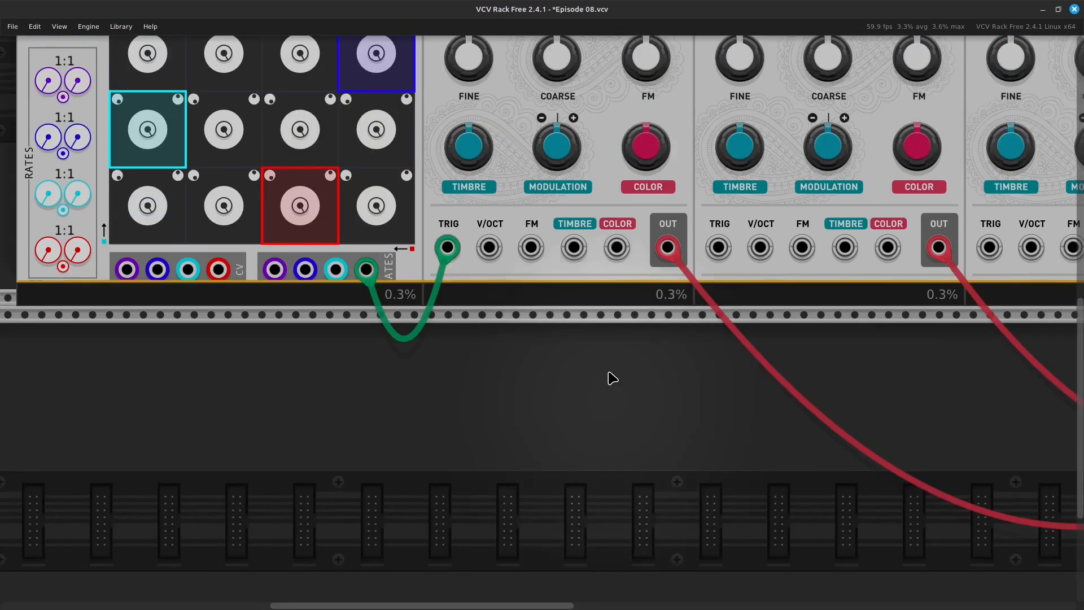
{"action": "scroll", "coordinate": [613, 378], "scroll_direction": "up", "scroll_amount": 5}
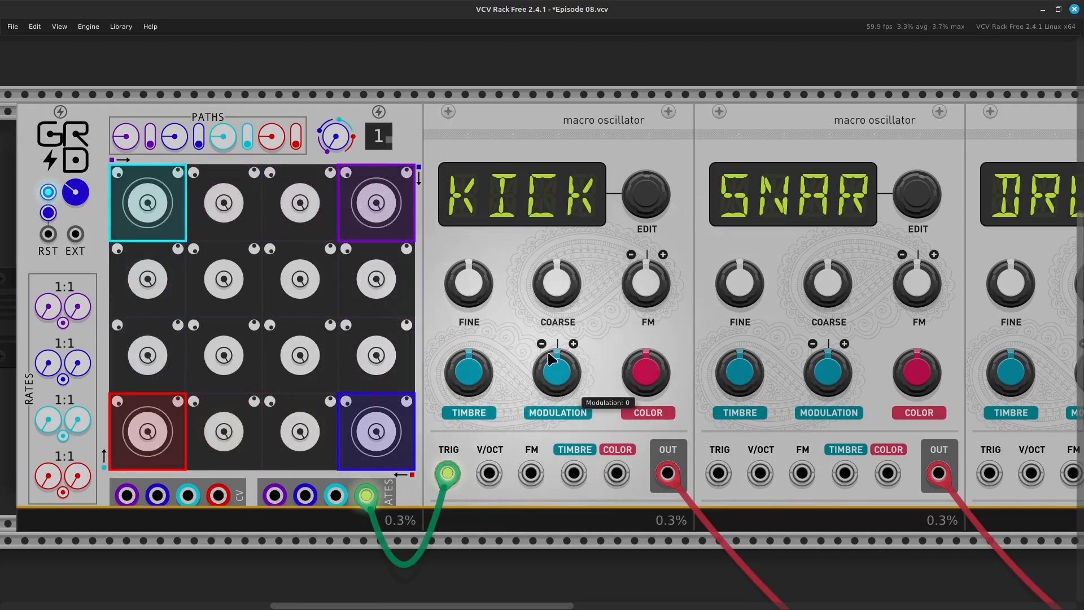
{"action": "scroll", "coordinate": [561, 361], "scroll_direction": "left", "scroll_amount": 5}
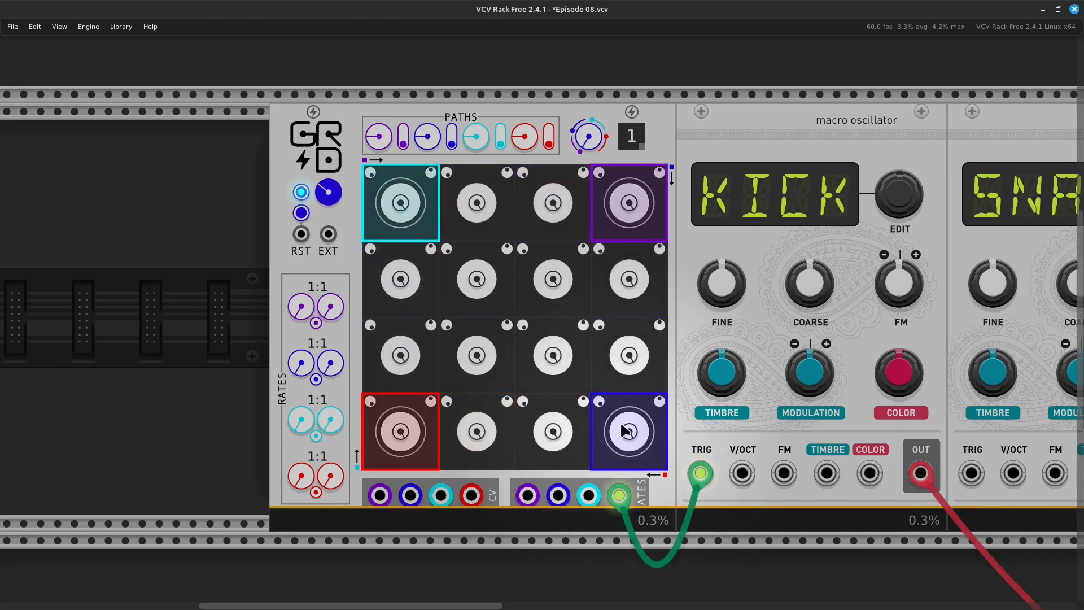
{"action": "left_click", "coordinate": [544, 445]}
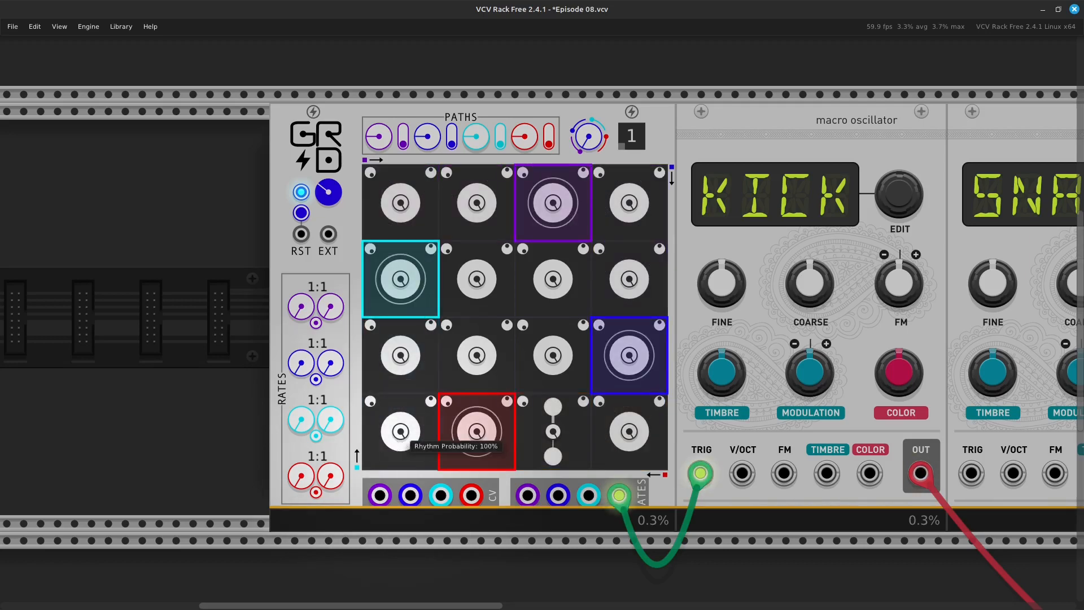
{"action": "left_click_drag", "start_coordinate": [400, 431], "coordinate": [397, 443]}
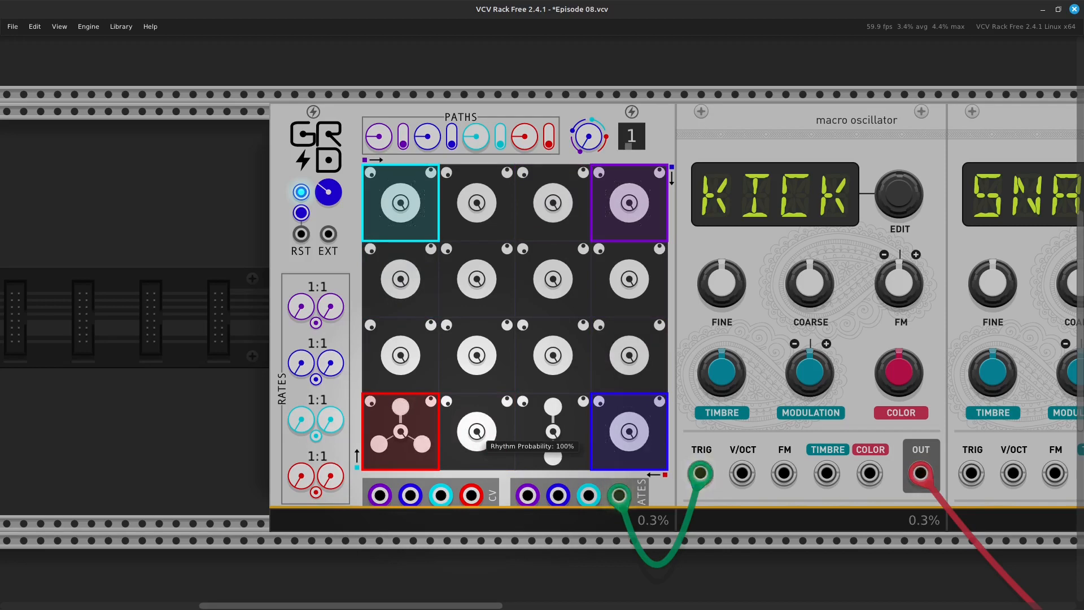
- Raise the rhythm divisions of the bottom row's second cell through 5, 6, 8 and 15 up to 16
{"action": "left_click_drag", "start_coordinate": [477, 432], "coordinate": [478, 479]}
{"action": "left_click", "coordinate": [464, 434]}
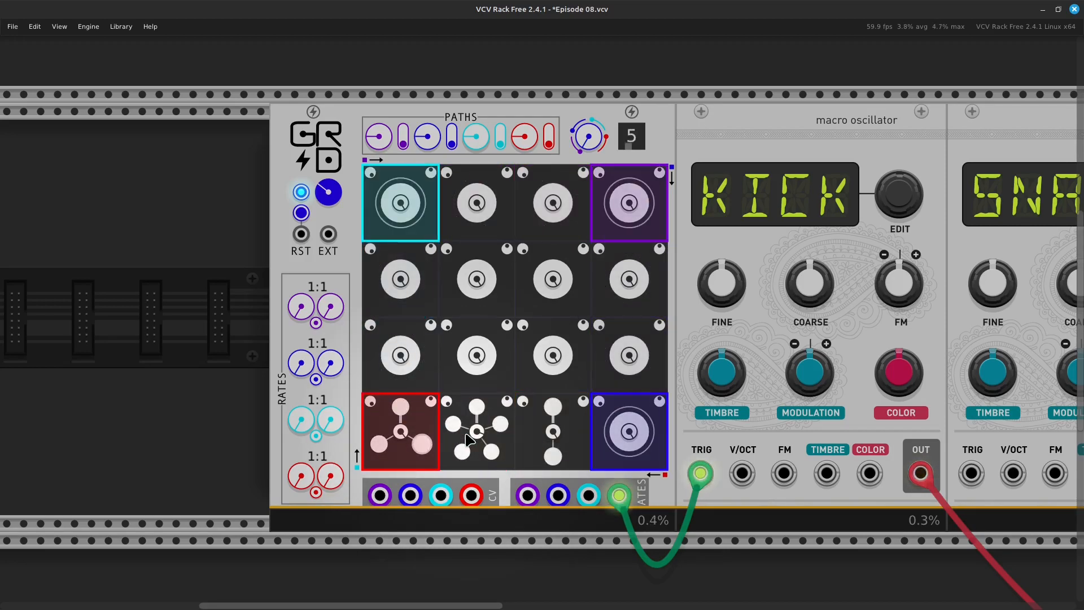
{"action": "left_click", "coordinate": [468, 439]}
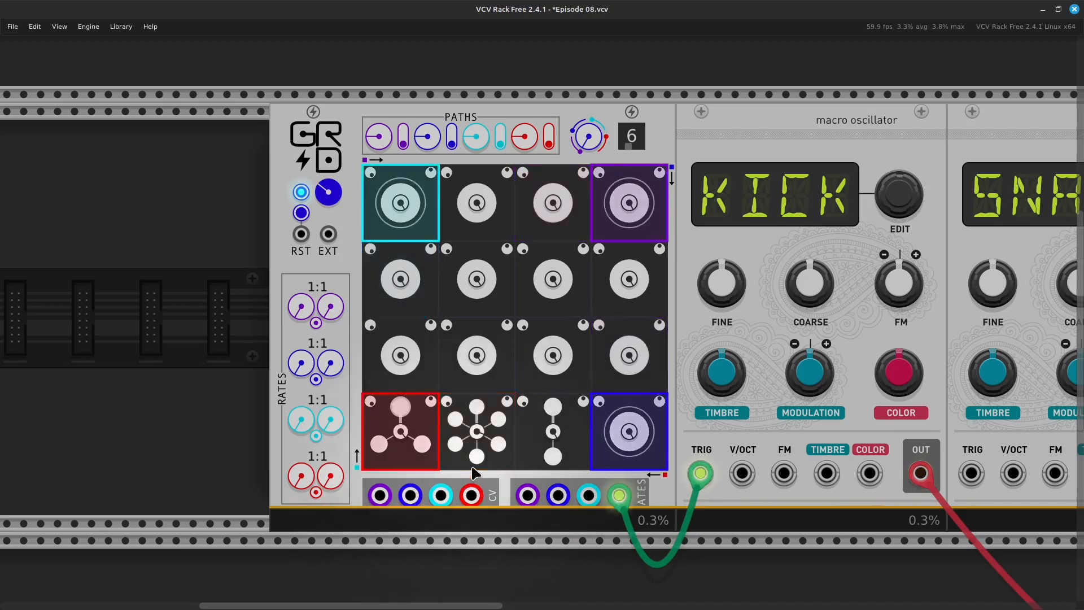
{"action": "mouse_move", "coordinate": [471, 436]}
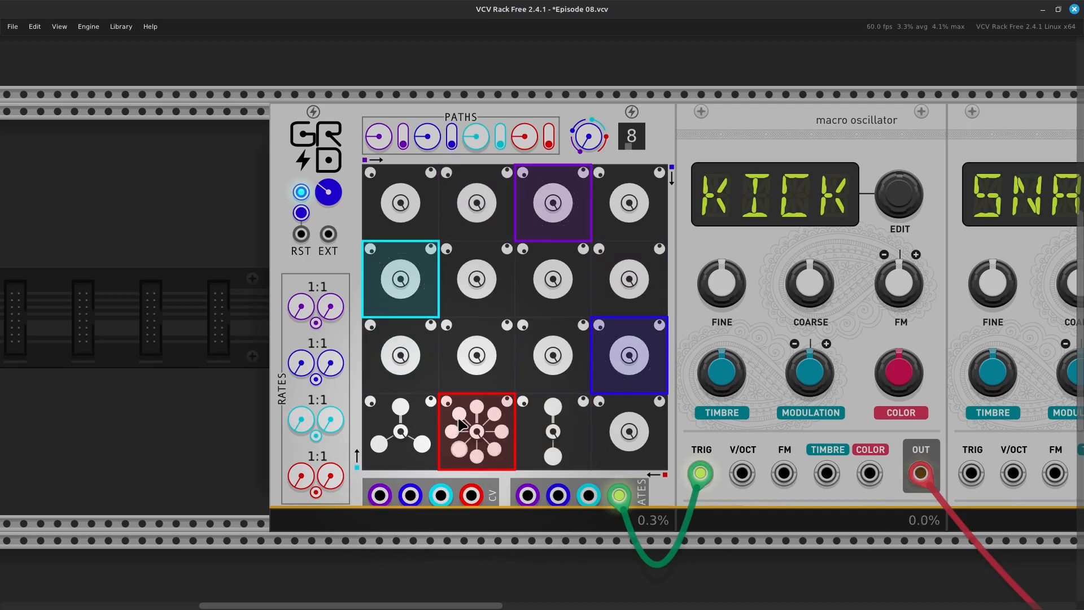
{"action": "left_click", "coordinate": [474, 452]}
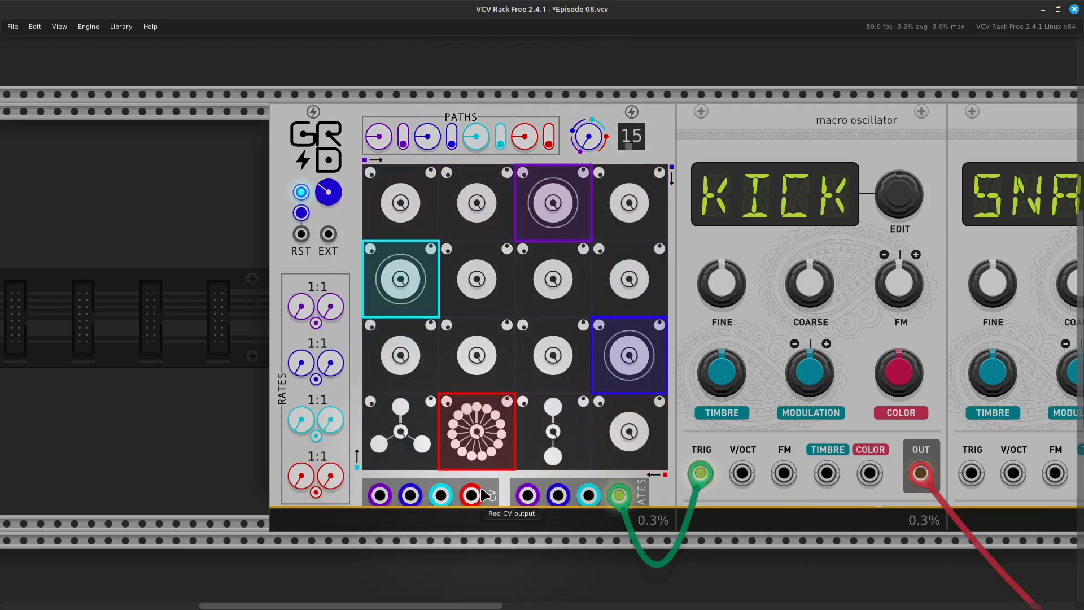
{"action": "left_click_drag", "start_coordinate": [486, 440], "coordinate": [476, 412]}
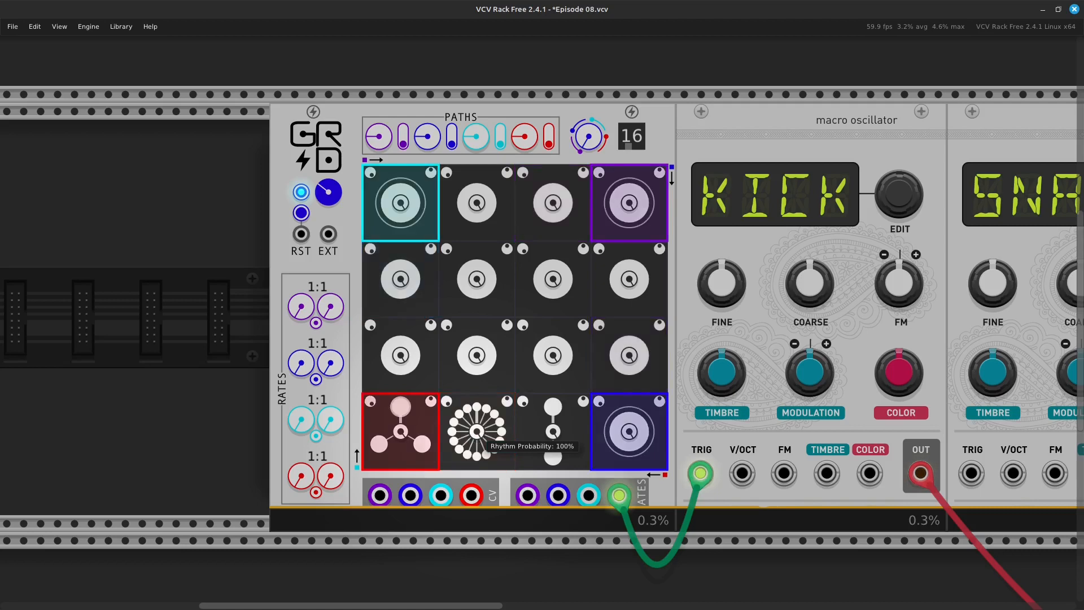
- Initialize the rhythm probability of the bottom row's second cell and lower its rhythm divisions to 1
{"action": "right_click", "coordinate": [472, 436]}
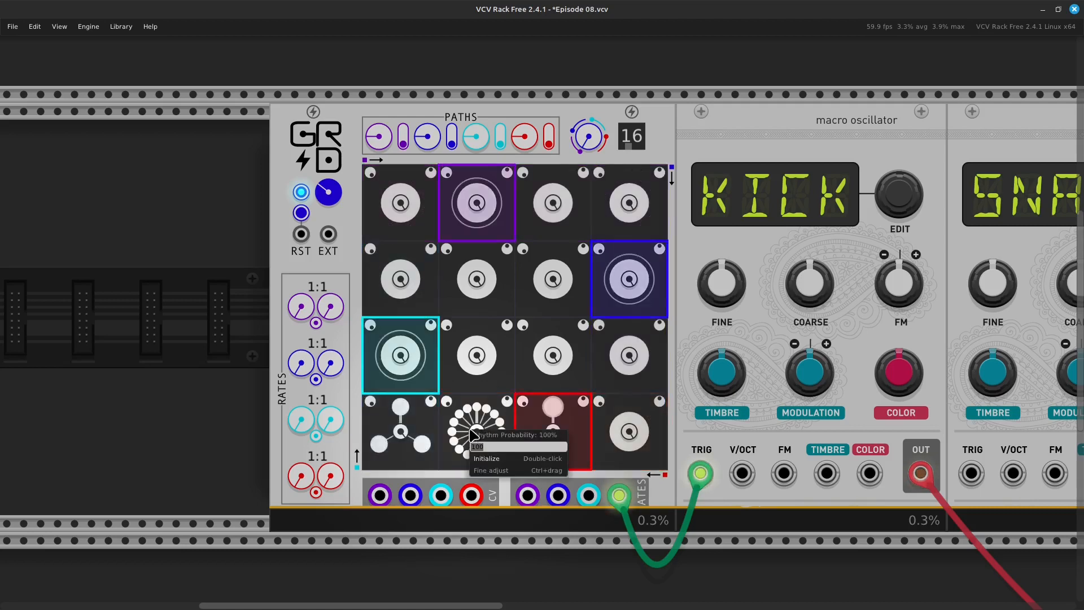
{"action": "left_click", "coordinate": [492, 455]}
{"action": "right_click", "coordinate": [472, 428]}
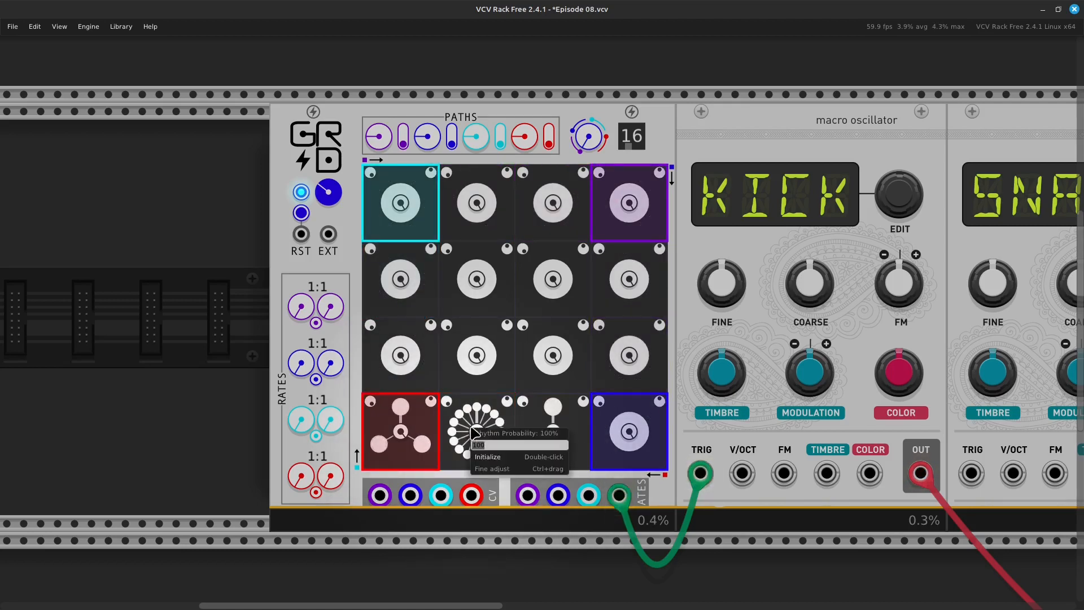
{"action": "left_click", "coordinate": [494, 459]}
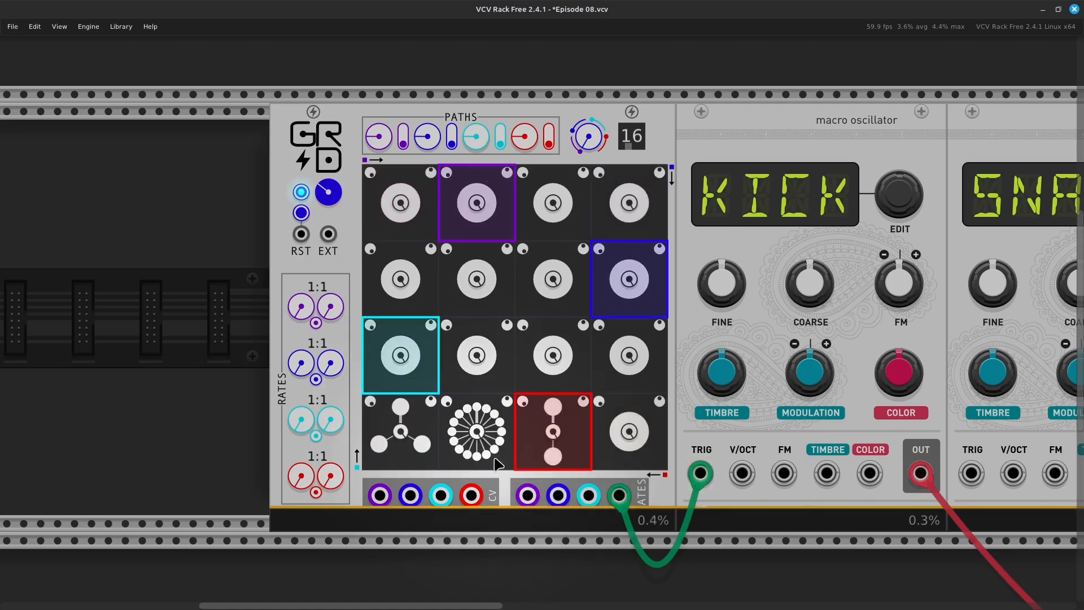
{"action": "left_click_drag", "start_coordinate": [486, 448], "coordinate": [476, 372]}
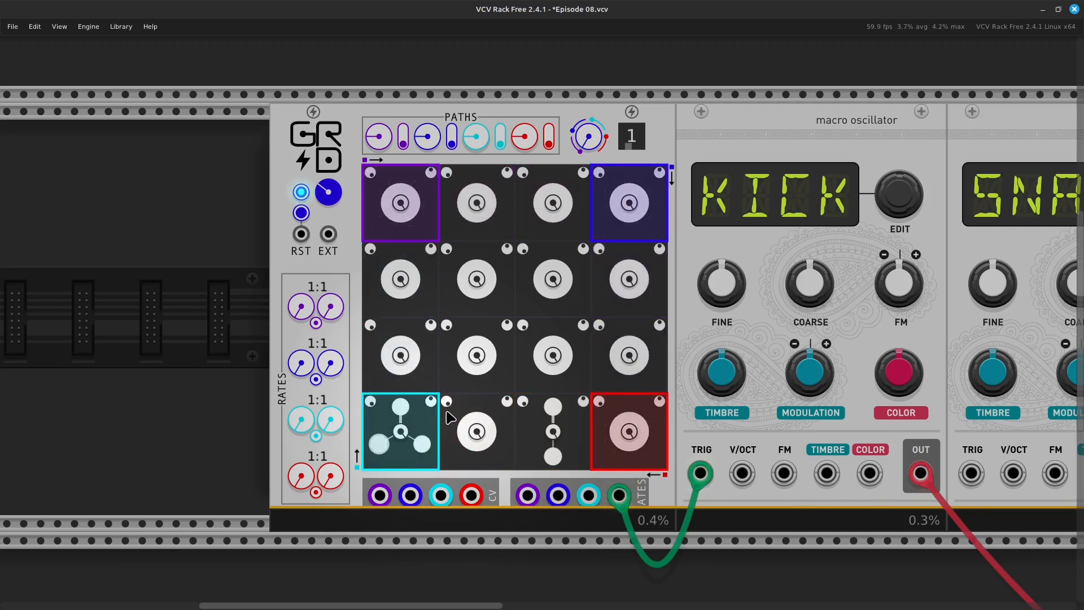
- Patch a red cable from the sequencer's red CV output to the KICK oscillator's V/OCT input and initialize the bottom row's second cell CV
{"action": "right_click", "coordinate": [471, 499]}
{"action": "left_click_drag", "start_coordinate": [491, 537], "coordinate": [744, 477]}
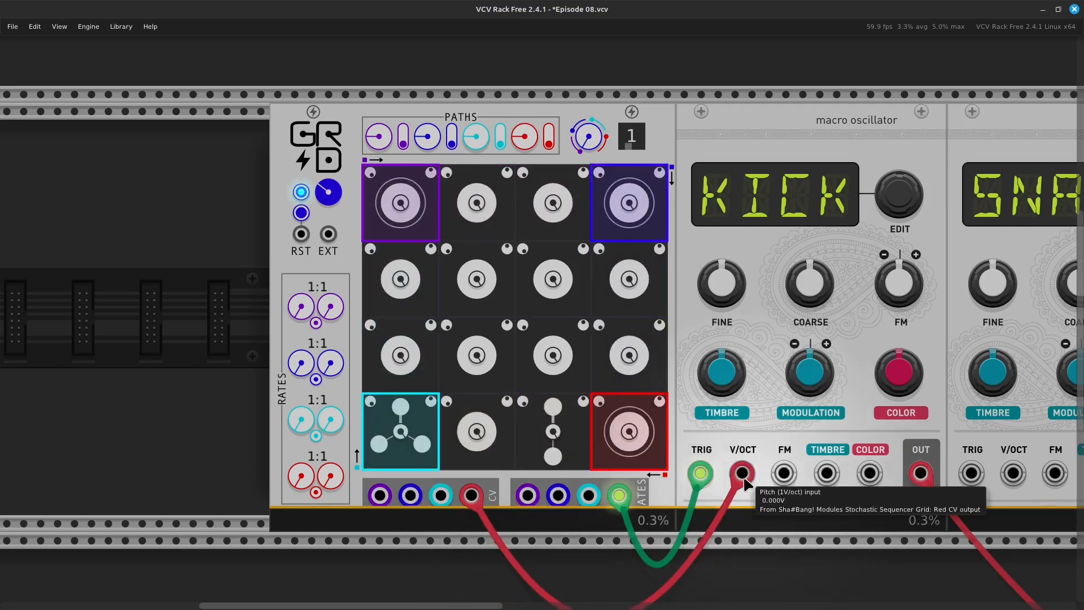
{"action": "scroll", "coordinate": [744, 478], "scroll_direction": "down", "scroll_amount": 1}
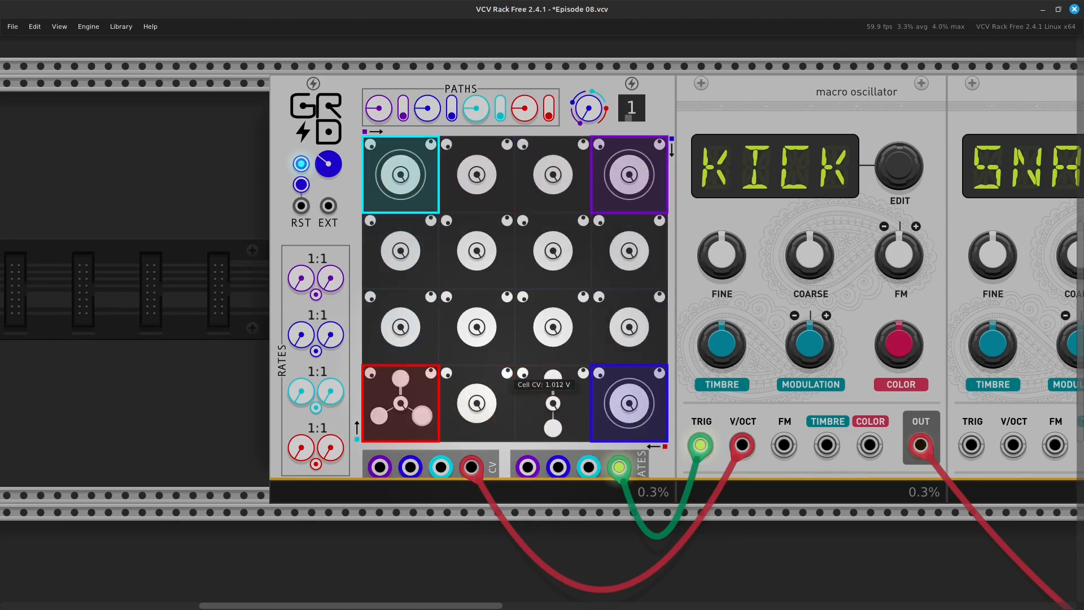
{"action": "right_click", "coordinate": [509, 375]}
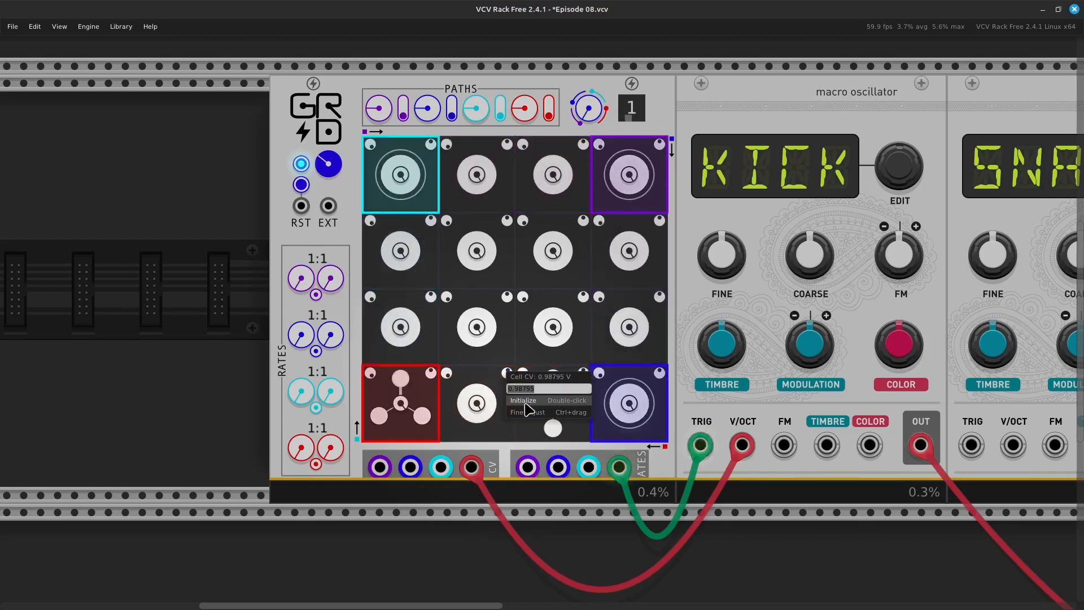
{"action": "left_click", "coordinate": [524, 400]}
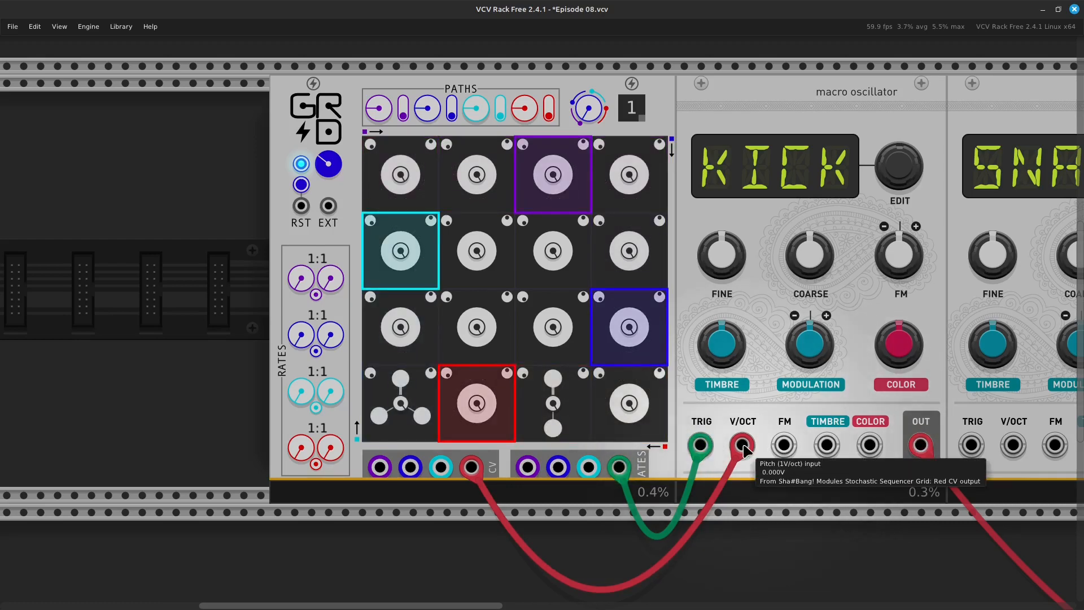
- Move the red CV cable from the KICK oscillator's V/OCT input to its TIMBRE input
{"action": "left_click_drag", "start_coordinate": [742, 444], "coordinate": [826, 445]}
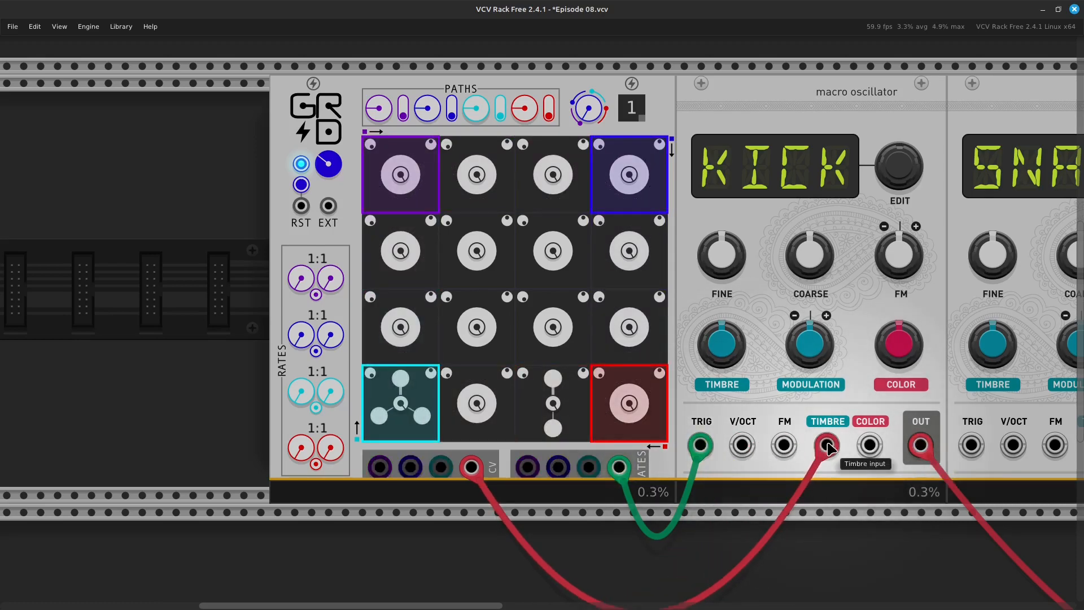
- Turn up the KICK oscillator's timbre modulation and raise the CV of the bottom row's second cell
{"action": "mouse_move", "coordinate": [818, 372]}
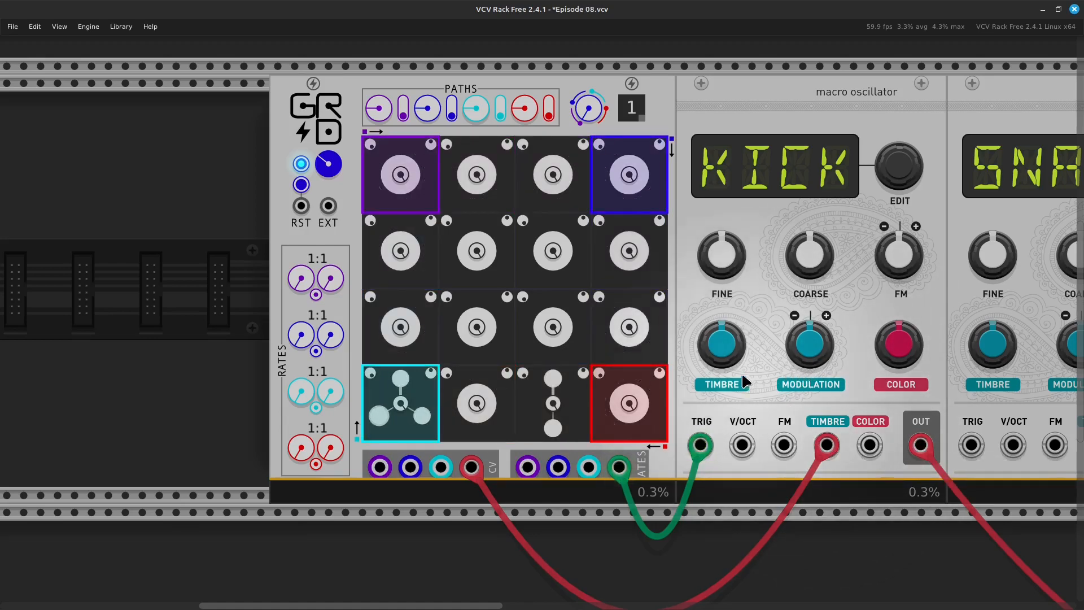
{"action": "mouse_move", "coordinate": [726, 361]}
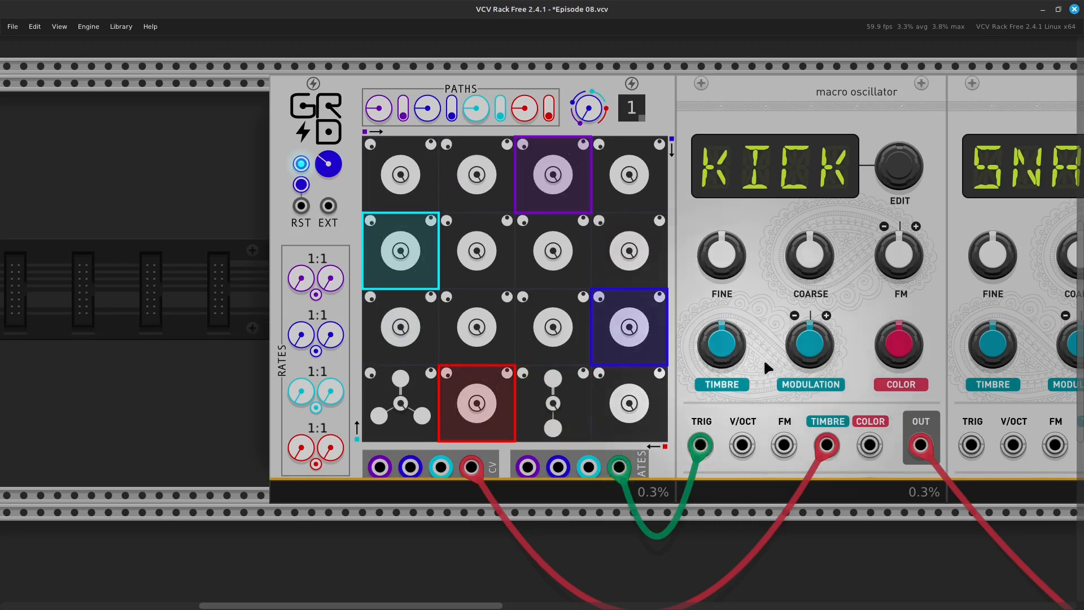
{"action": "left_click_drag", "start_coordinate": [818, 356], "coordinate": [818, 161]}
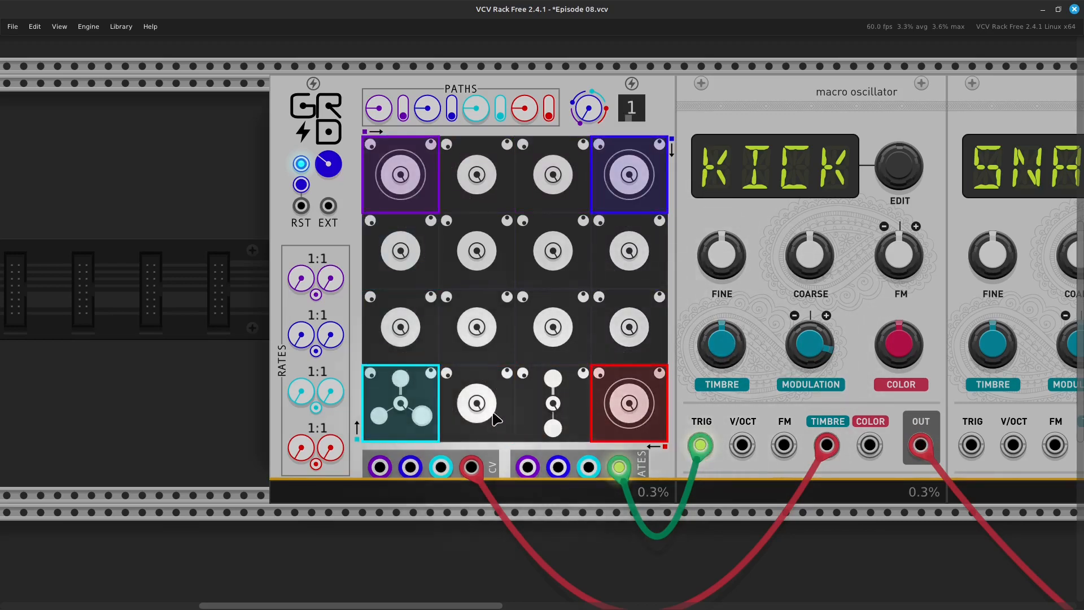
{"action": "left_click_drag", "start_coordinate": [506, 373], "coordinate": [506, 235]}
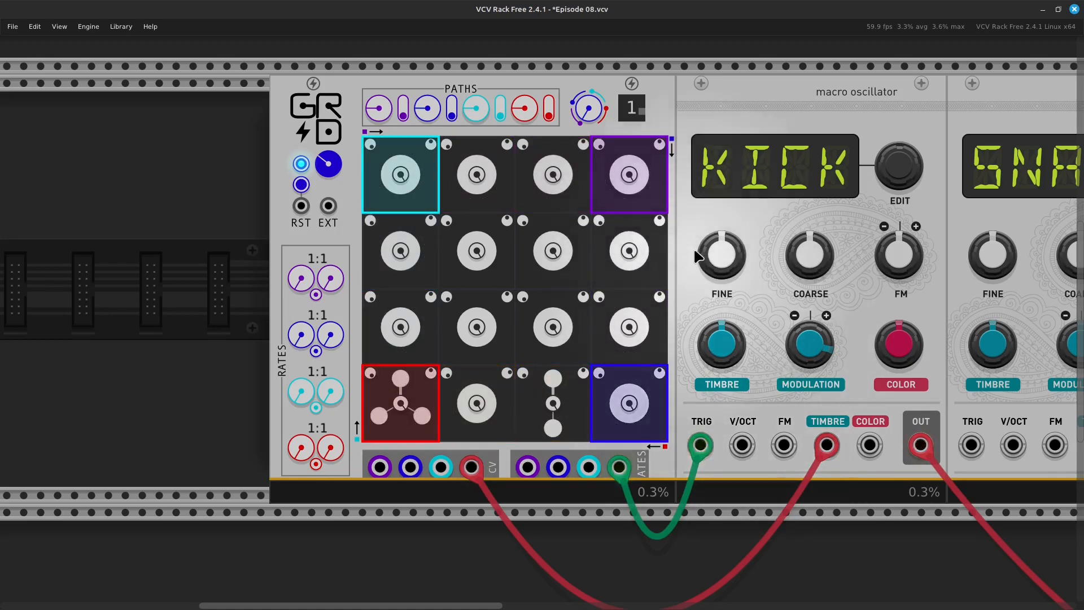
{"action": "mouse_move", "coordinate": [728, 259]}
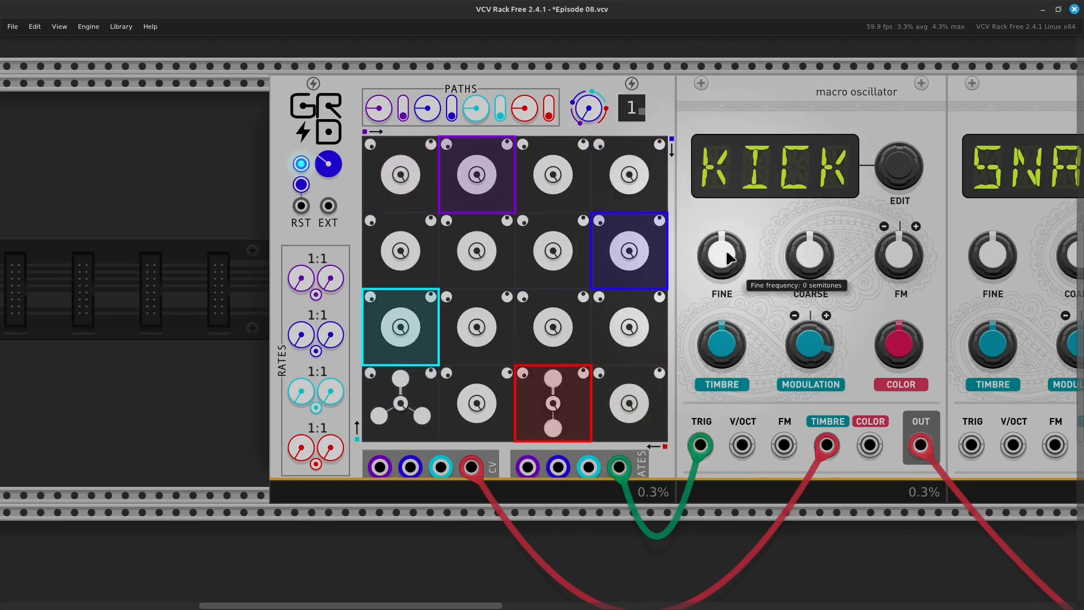
{"action": "left_click_drag", "start_coordinate": [728, 258], "coordinate": [726, 253]}
{"action": "right_click", "coordinate": [725, 252]}
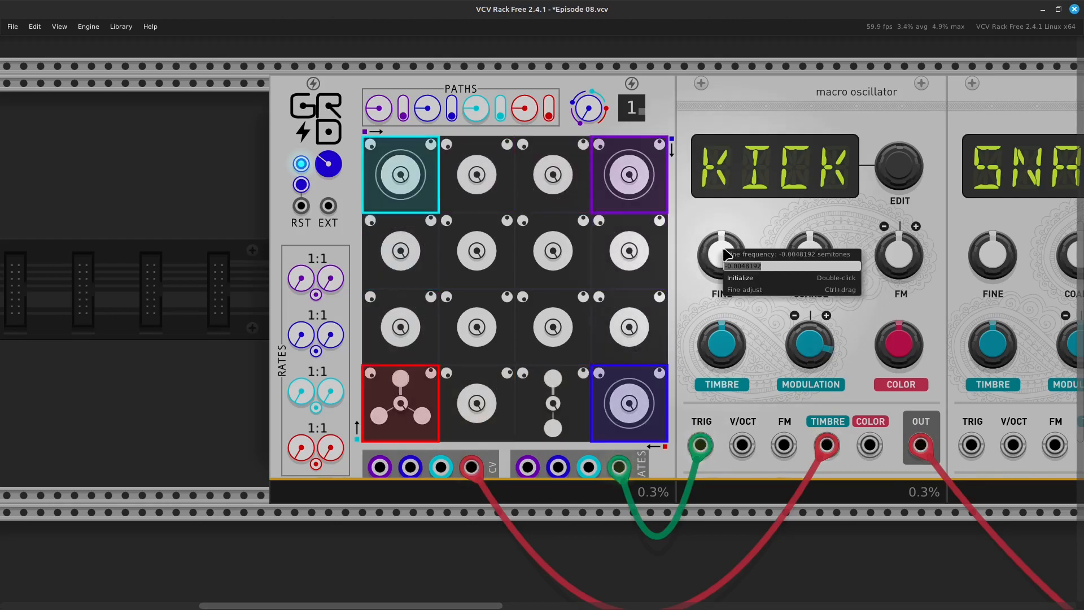
{"action": "left_click", "coordinate": [742, 278]}
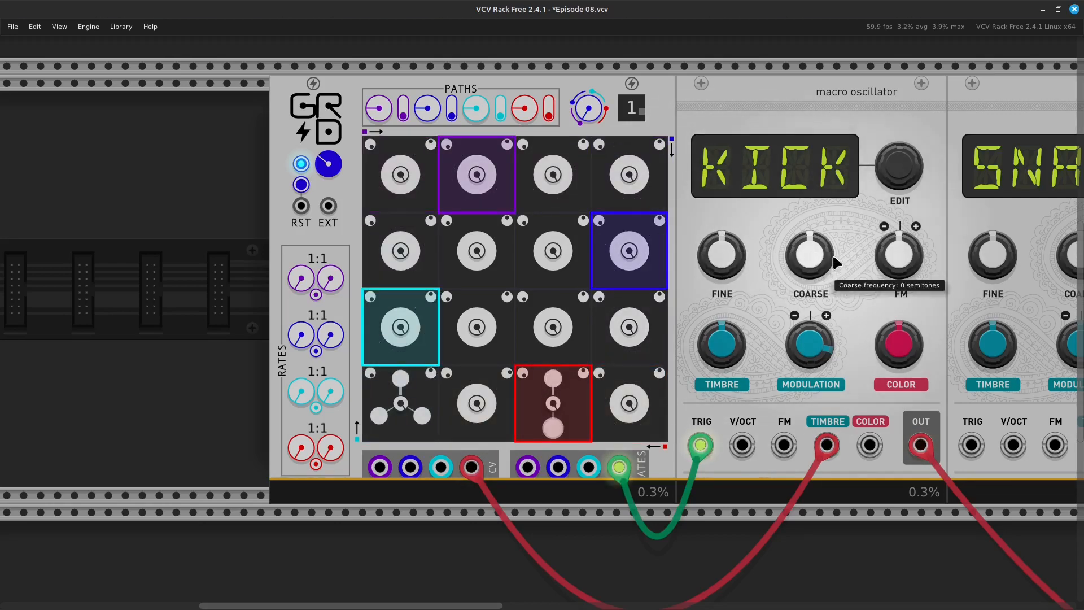
- Lower the KICK oscillator's coarse frequency to slightly below -18 semitones
{"action": "left_click_drag", "start_coordinate": [816, 250], "coordinate": [816, 309]}
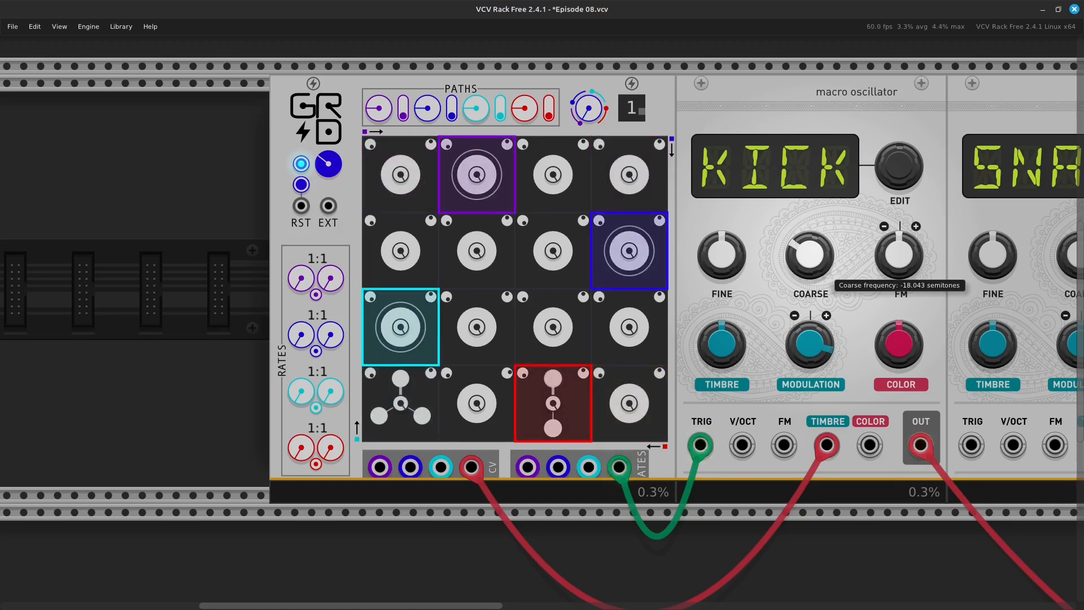
{"action": "left_click_drag", "start_coordinate": [816, 309], "coordinate": [816, 319]}
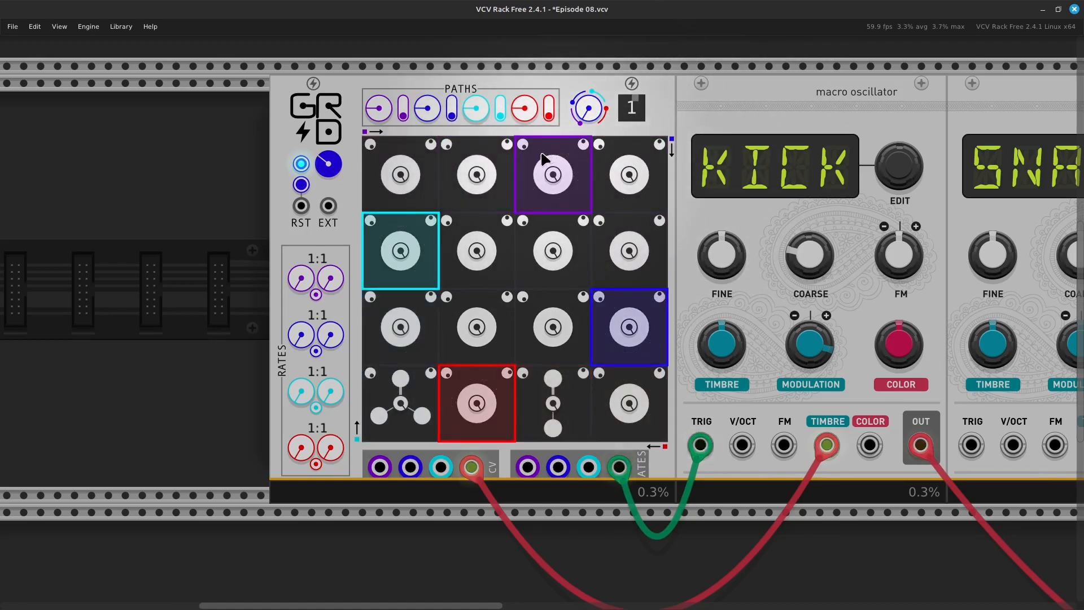
- Change the red sequence length to 5, to 3 and back to 4
{"action": "scroll", "coordinate": [518, 174], "scroll_direction": "down", "scroll_amount": 2}
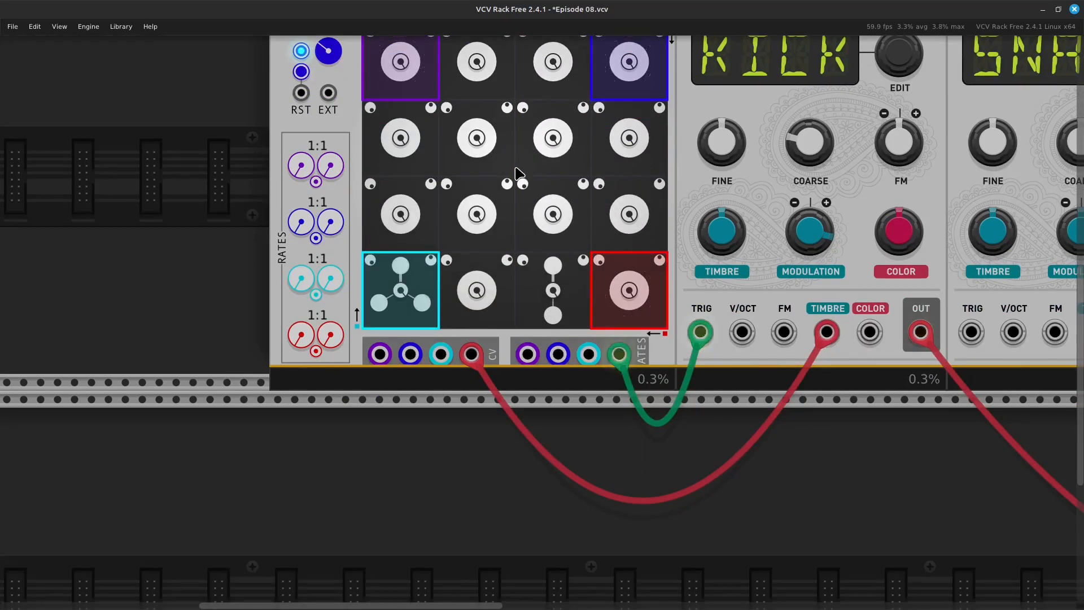
{"action": "scroll", "coordinate": [518, 174], "scroll_direction": "up", "scroll_amount": 4}
{"action": "scroll", "coordinate": [519, 174], "scroll_direction": "down", "scroll_amount": 1}
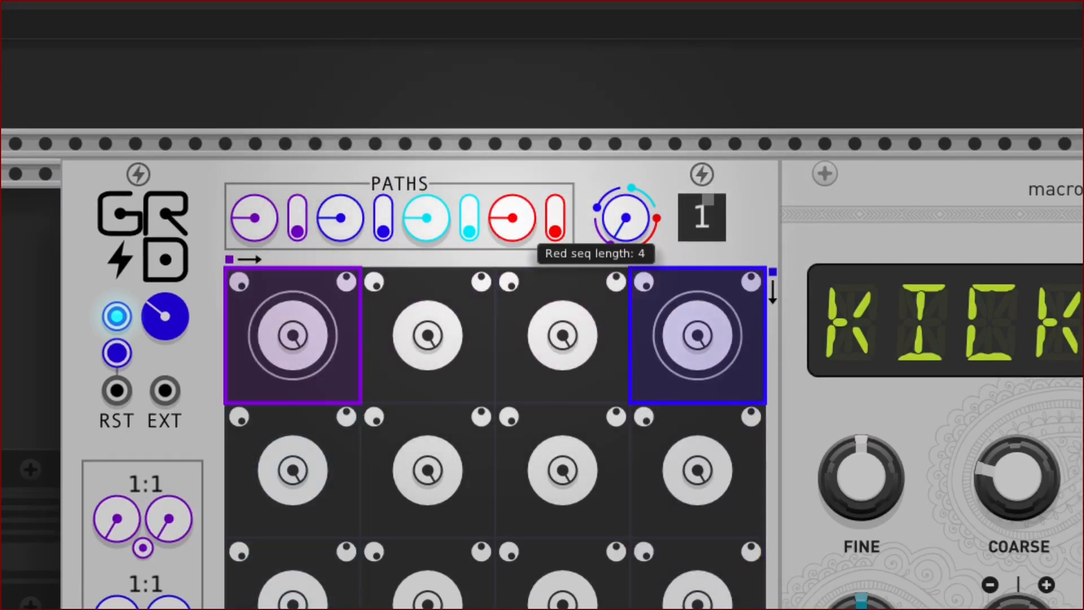
{"action": "left_click_drag", "start_coordinate": [500, 235], "coordinate": [500, 223]}
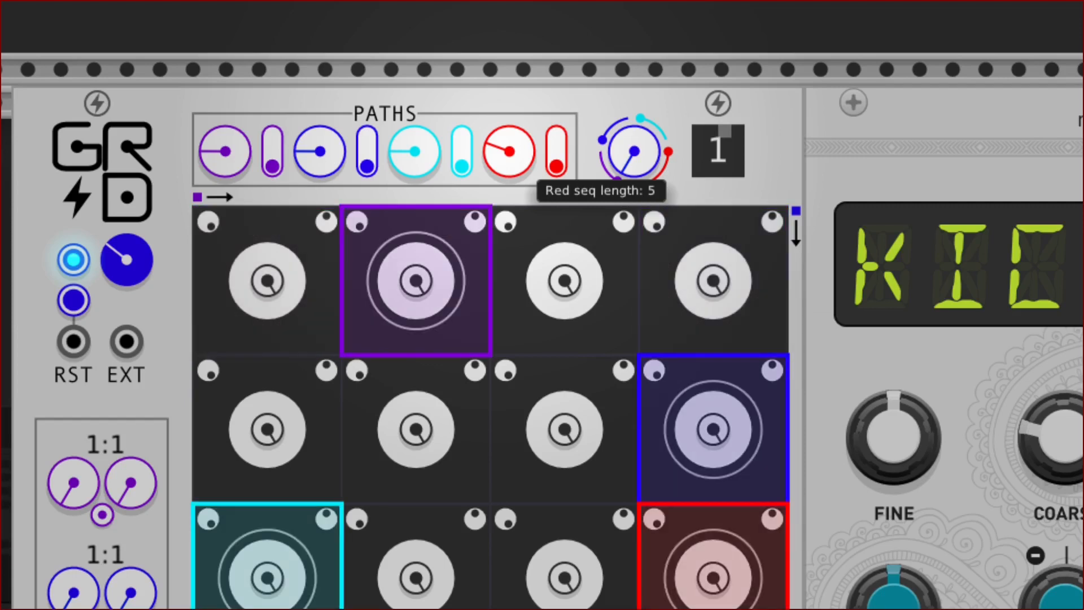
{"action": "left_click_drag", "start_coordinate": [510, 152], "coordinate": [509, 174]}
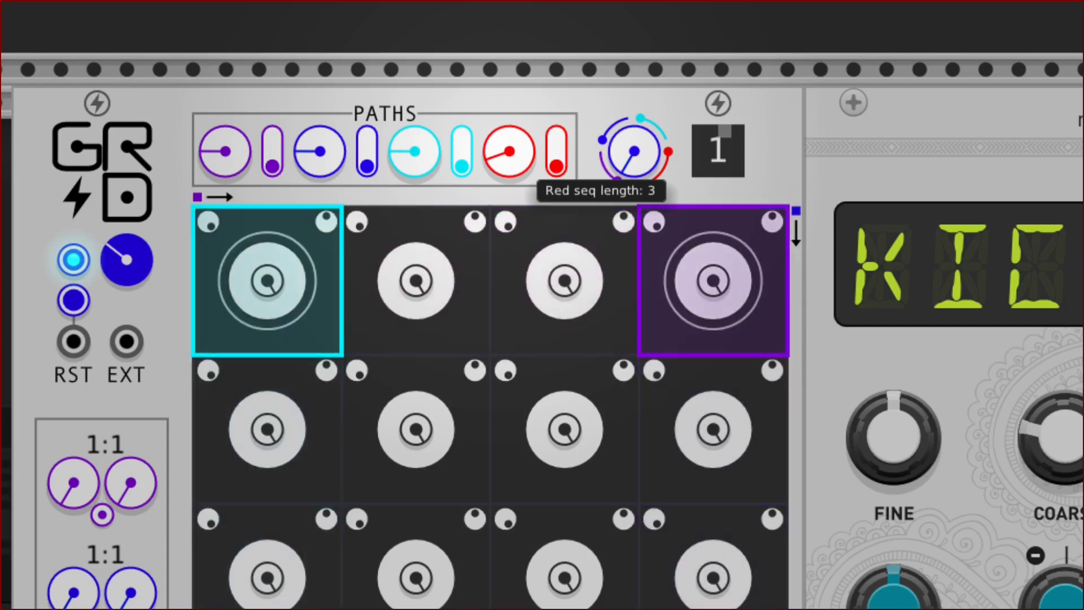
{"action": "left_click_drag", "start_coordinate": [508, 152], "coordinate": [510, 147]}
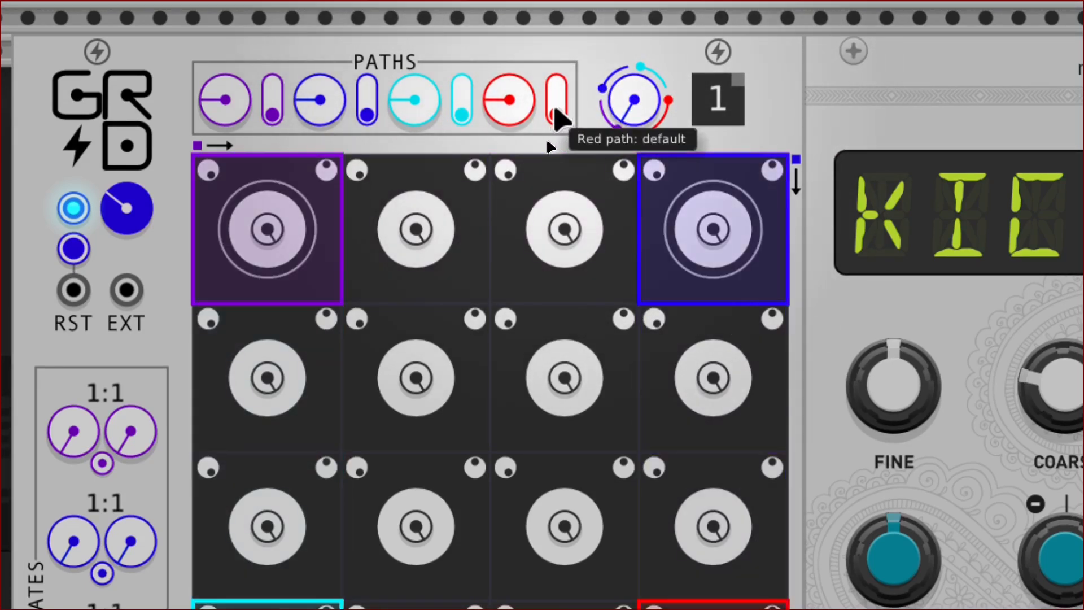
- Switch the red path to random walk, back to default, and to the option between those two
{"action": "left_click", "coordinate": [553, 108]}
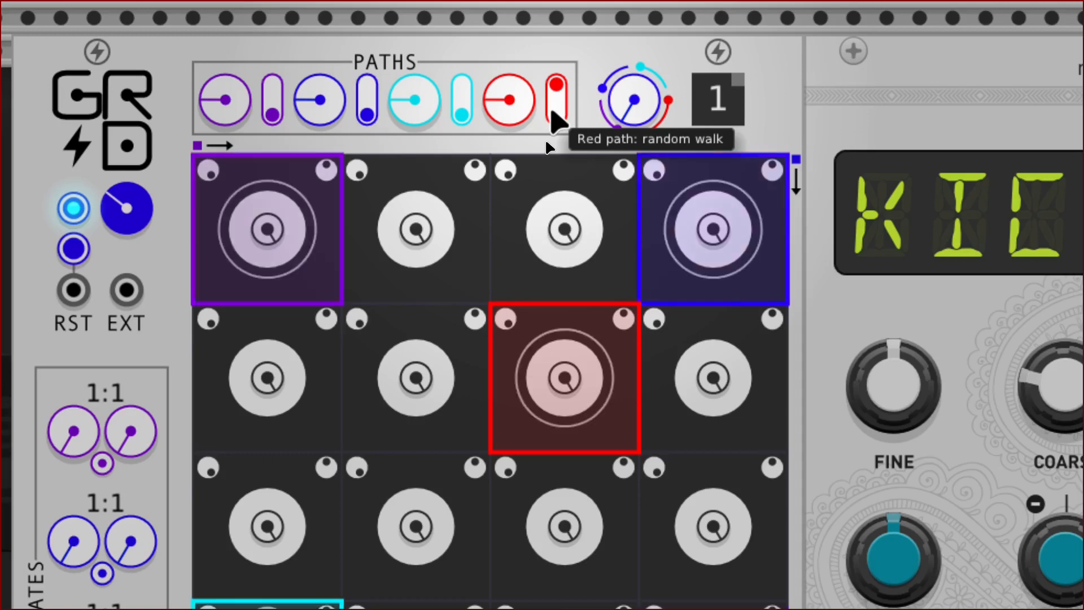
{"action": "scroll", "coordinate": [556, 122], "scroll_direction": "down", "scroll_amount": 5}
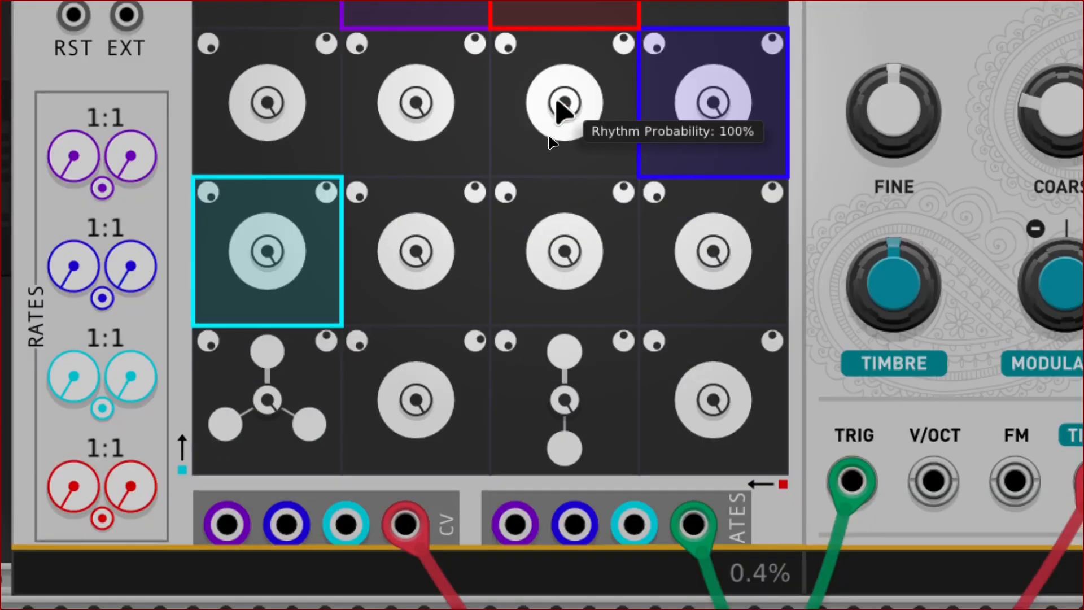
{"action": "scroll", "coordinate": [584, 302], "scroll_direction": "up", "scroll_amount": 2}
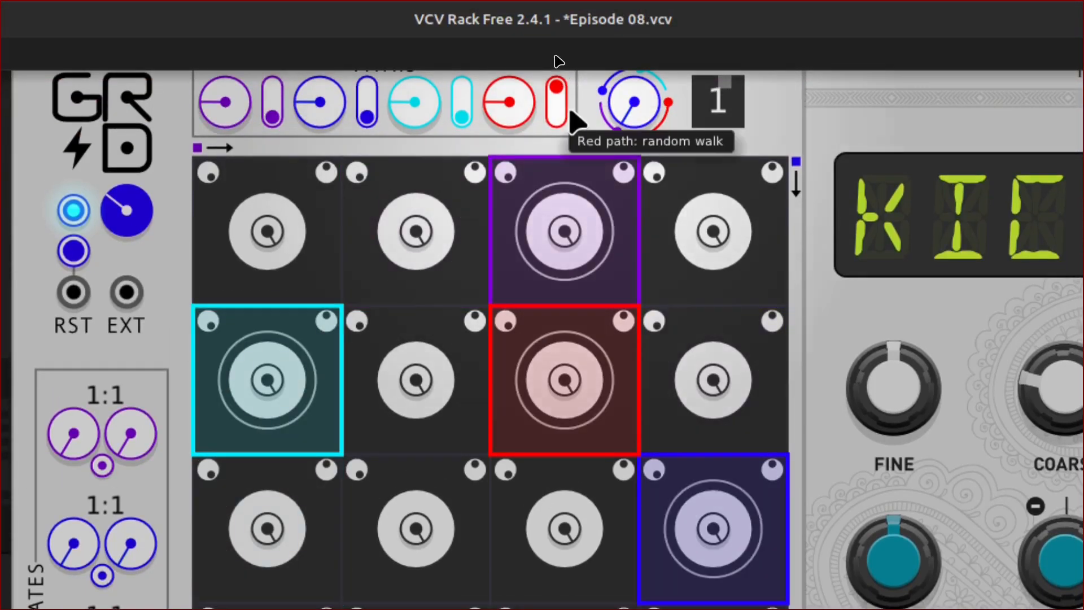
{"action": "left_click", "coordinate": [555, 28]}
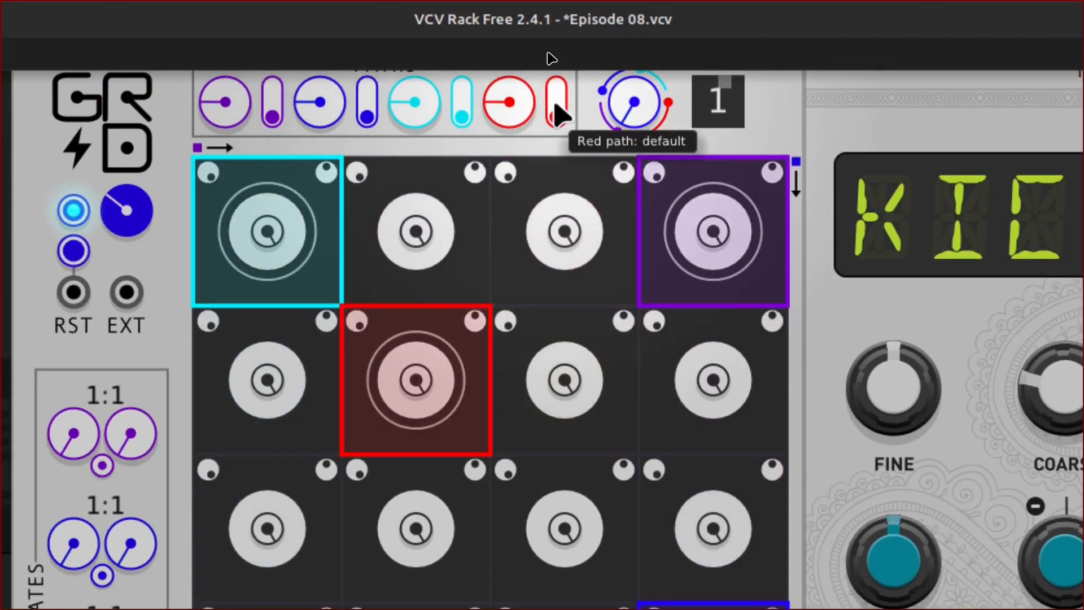
{"action": "left_click", "coordinate": [556, 111]}
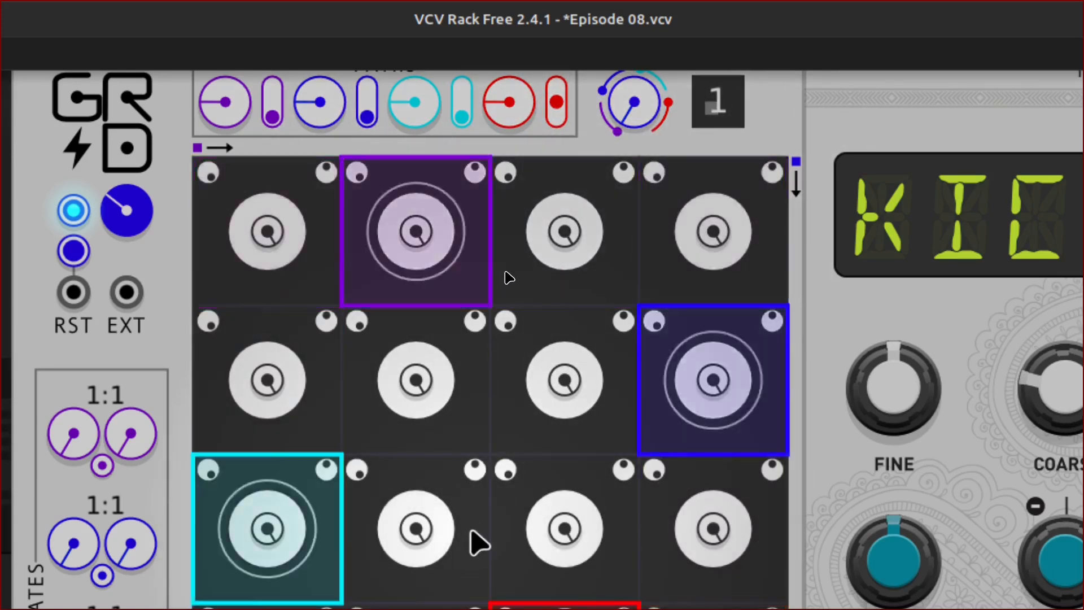
- Raise the bottom row's first cell to 6 rhythm divisions and lower the cell probabilities of that row's first and third cells
{"action": "scroll", "coordinate": [479, 542], "scroll_direction": "down", "scroll_amount": 3}
{"action": "scroll", "coordinate": [479, 542], "scroll_direction": "down", "scroll_amount": 1}
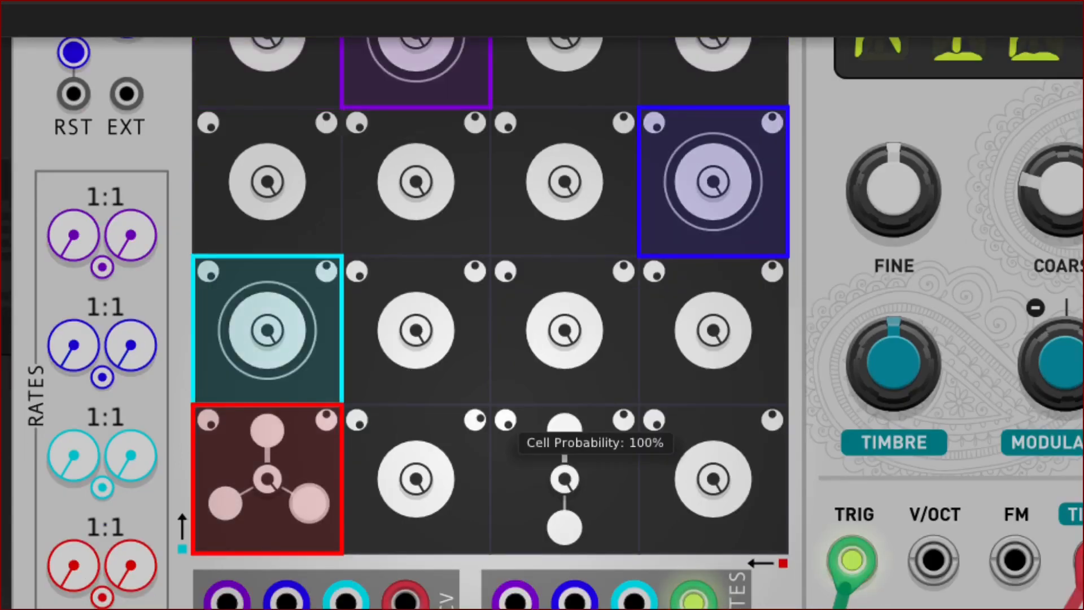
{"action": "left_click_drag", "start_coordinate": [505, 453], "coordinate": [506, 462]}
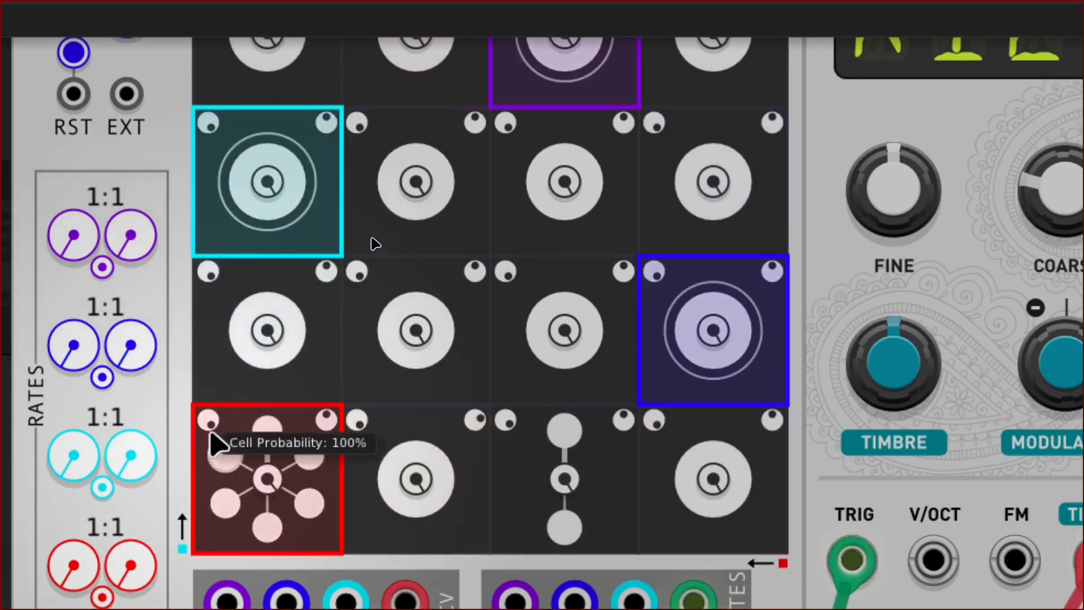
{"action": "left_click_drag", "start_coordinate": [208, 421], "coordinate": [208, 448]}
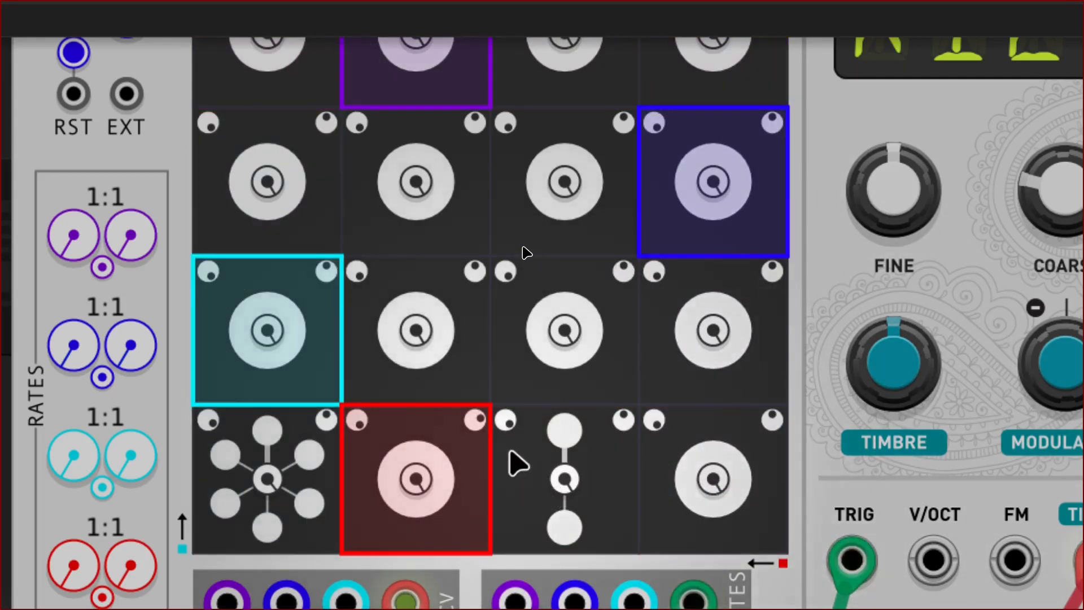
{"action": "left_click_drag", "start_coordinate": [506, 420], "coordinate": [508, 432]}
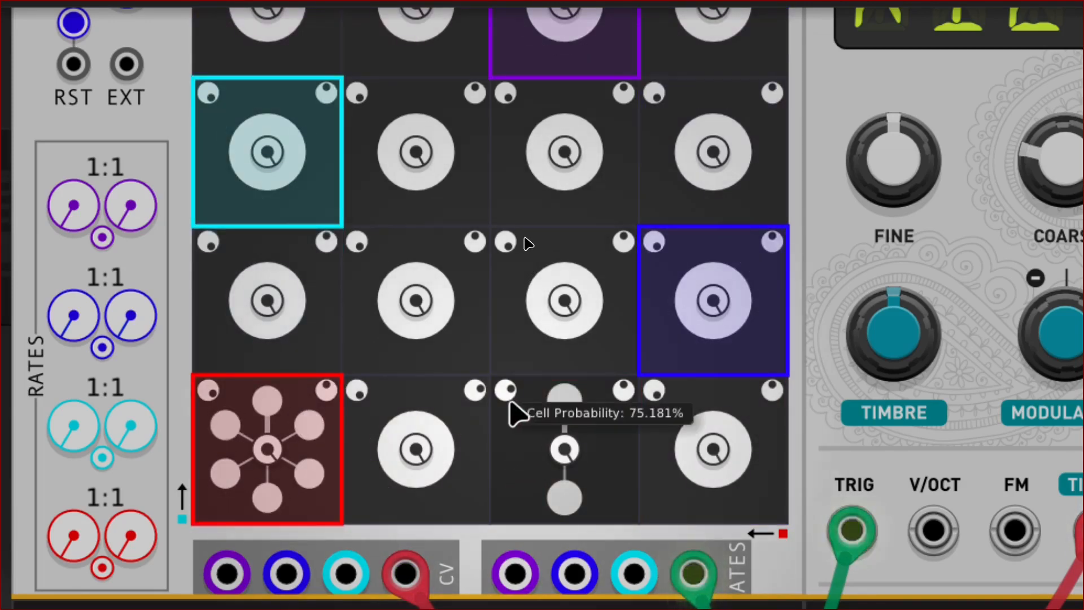
{"action": "left_click_drag", "start_coordinate": [505, 390], "coordinate": [505, 448]}
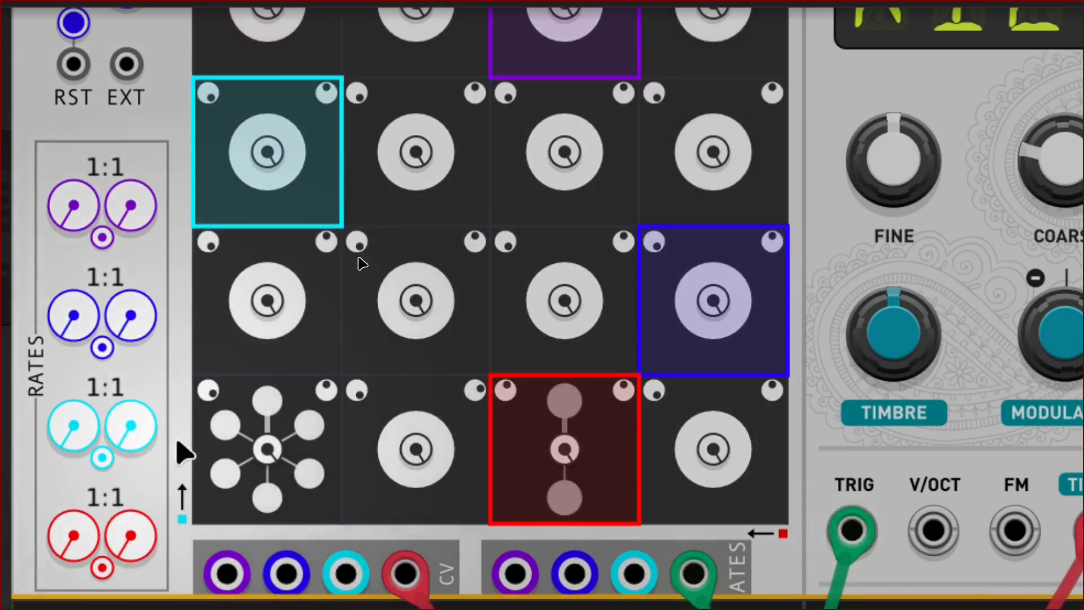
- Set the bottom row's first cell to 7 rhythm divisions and reduce its cell probability
{"action": "left_click", "coordinate": [206, 403]}
{"action": "left_click", "coordinate": [204, 404]}
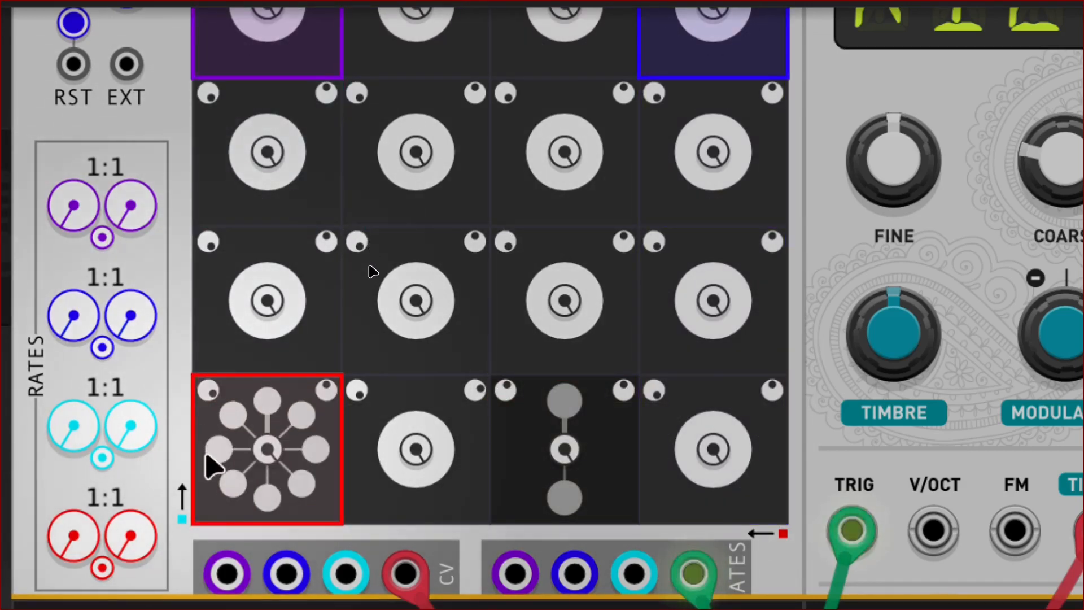
{"action": "left_click", "coordinate": [206, 451]}
{"action": "left_click_drag", "start_coordinate": [207, 391], "coordinate": [208, 424]}
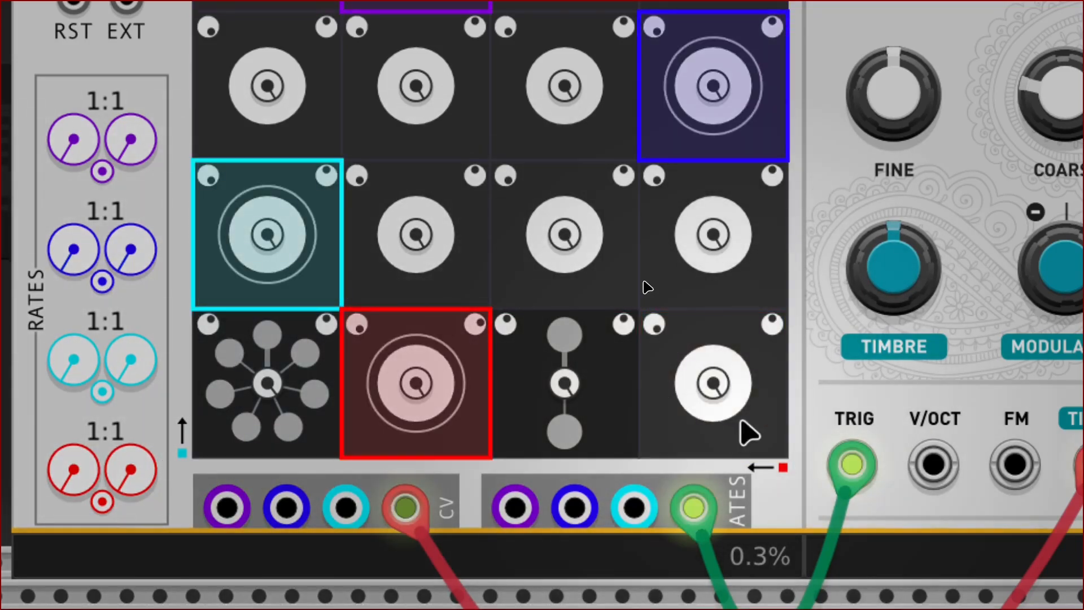
- Raise the cell probabilities of the bottom row's third and first cells back up
{"action": "mouse_move", "coordinate": [509, 337]}
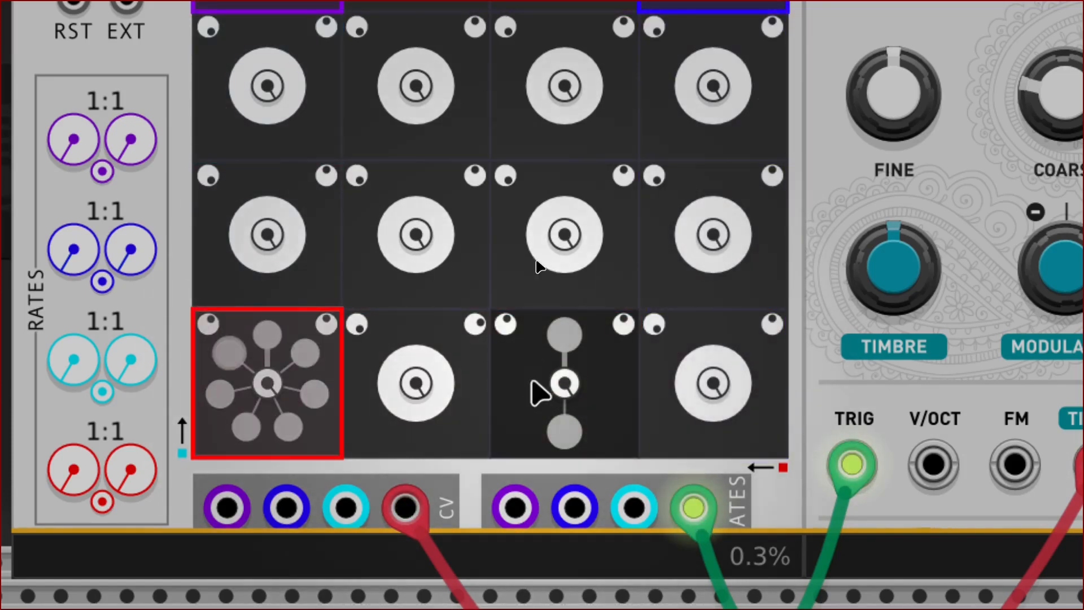
{"action": "scroll", "coordinate": [536, 266], "scroll_direction": "down", "scroll_amount": 3}
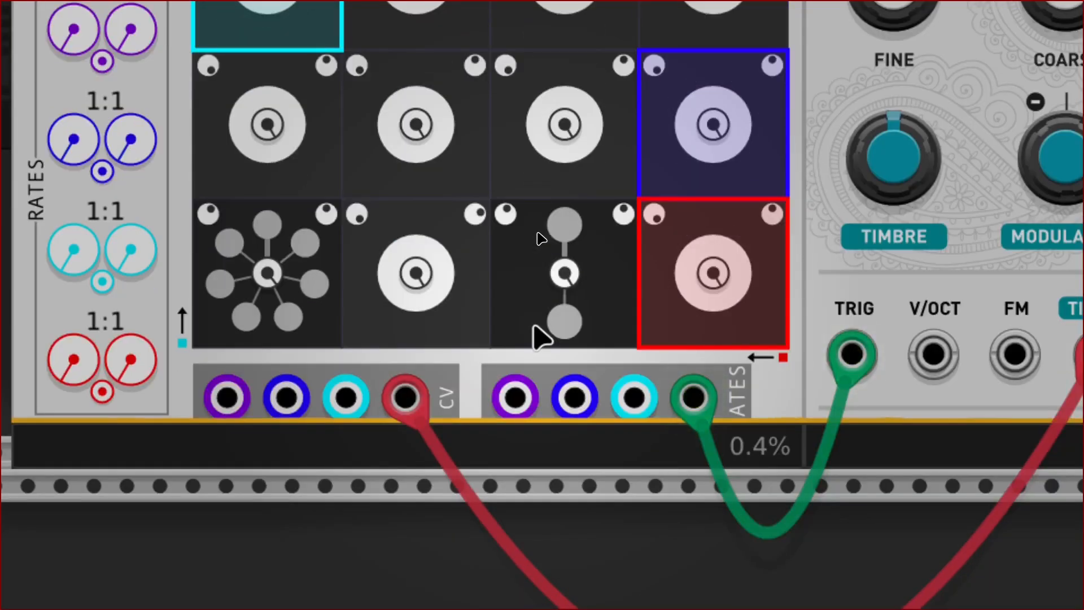
{"action": "scroll", "coordinate": [537, 237], "scroll_direction": "up", "scroll_amount": 3}
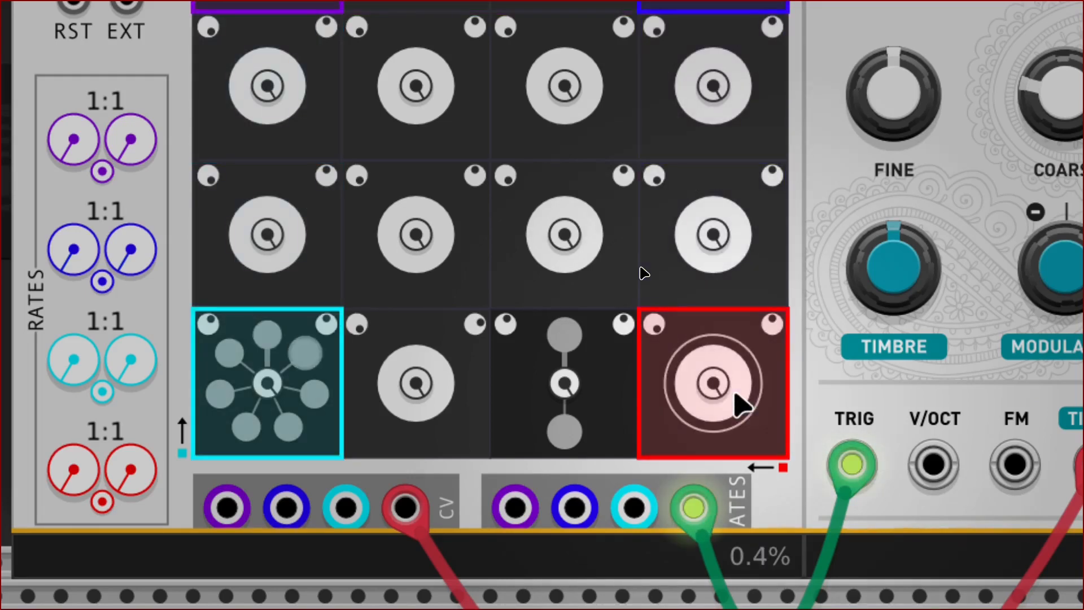
{"action": "left_click_drag", "start_coordinate": [506, 328], "coordinate": [507, 288]}
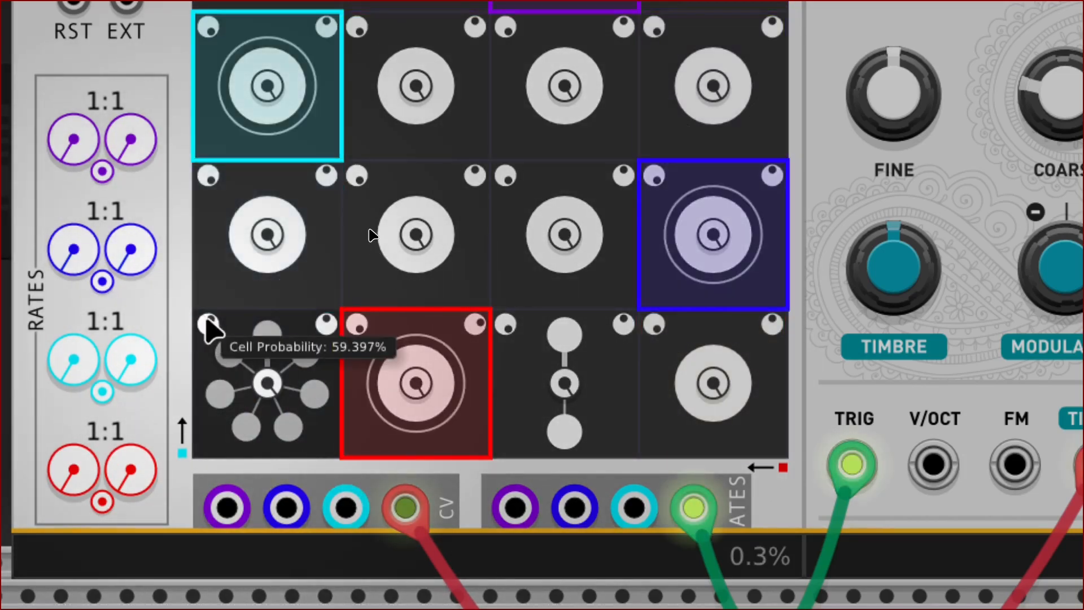
{"action": "left_click_drag", "start_coordinate": [208, 324], "coordinate": [209, 307]}
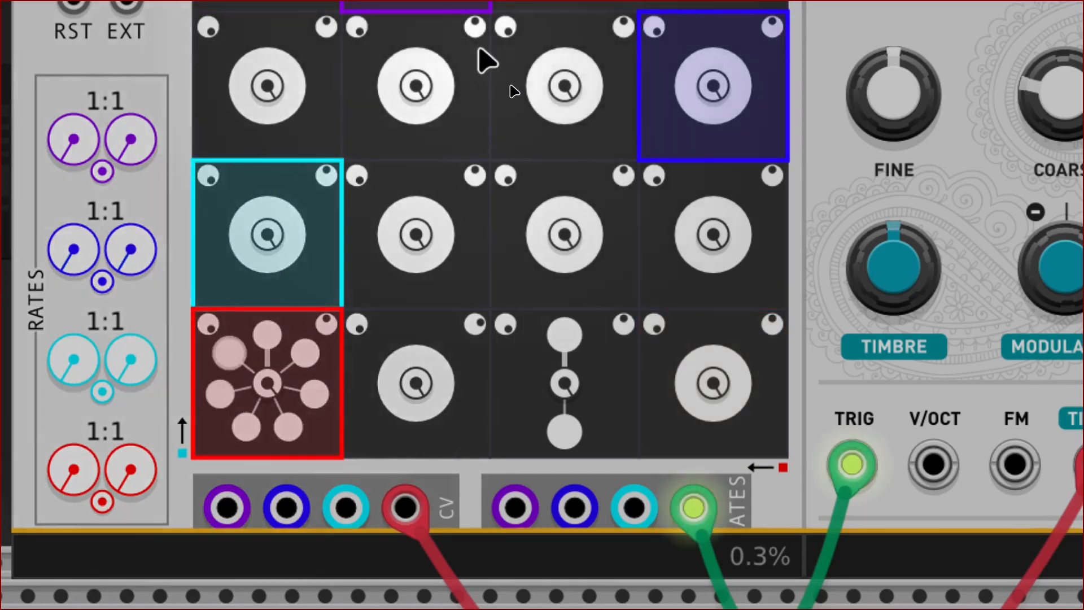
{"action": "scroll", "coordinate": [489, 42], "scroll_direction": "up", "scroll_amount": 3}
{"action": "scroll", "coordinate": [621, 516], "scroll_direction": "down", "scroll_amount": 2}
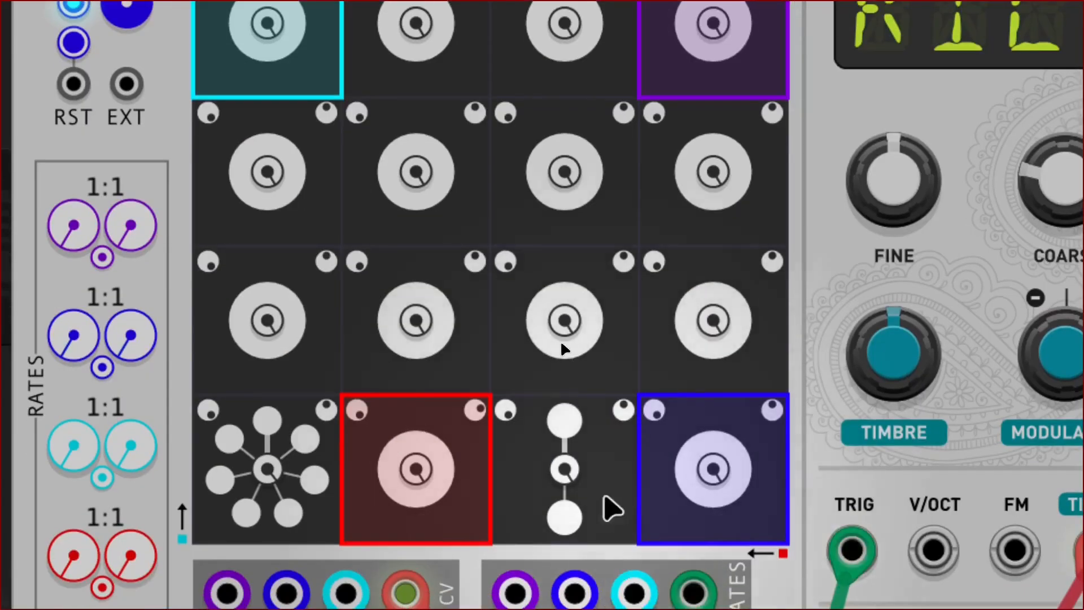
{"action": "scroll", "coordinate": [569, 461], "scroll_direction": "up", "scroll_amount": 2}
{"action": "scroll", "coordinate": [570, 460], "scroll_direction": "up", "scroll_amount": 2}
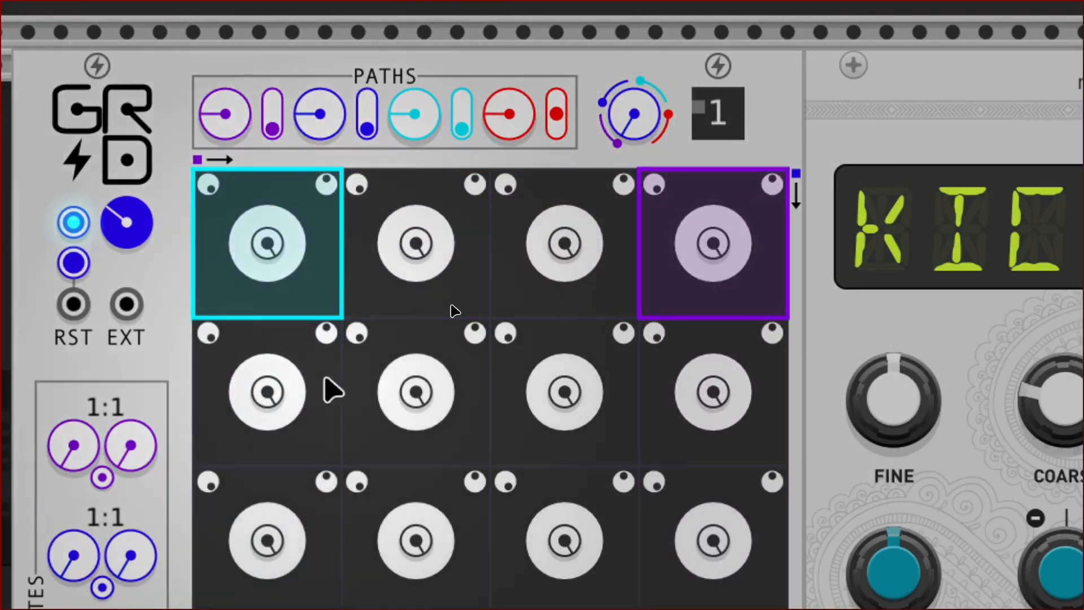
{"action": "scroll", "coordinate": [483, 440], "scroll_direction": "down", "scroll_amount": 6}
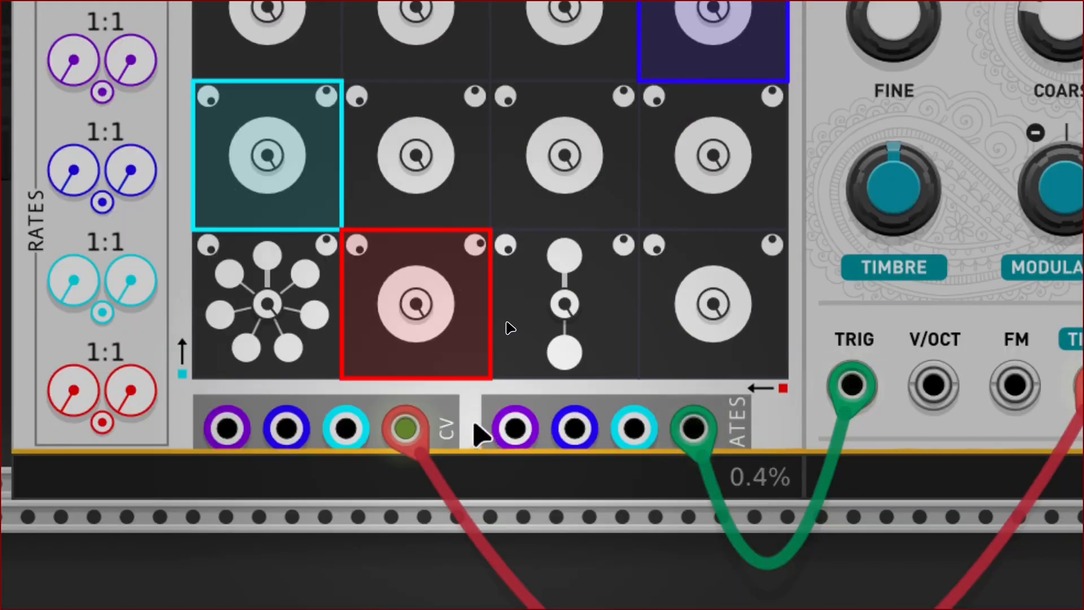
{"action": "scroll", "coordinate": [538, 430], "scroll_direction": "up", "scroll_amount": 3}
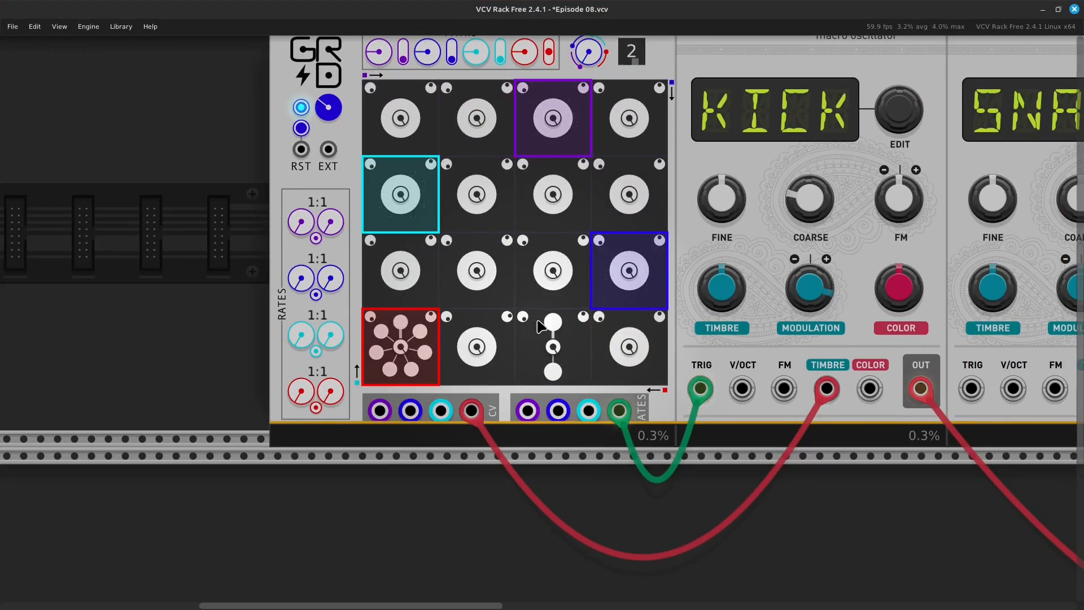
- Replace the red cable between the red CV output and the KICK oscillator's timbre input with a yellow one
{"action": "scroll", "coordinate": [539, 326], "scroll_direction": "up", "scroll_amount": 1}
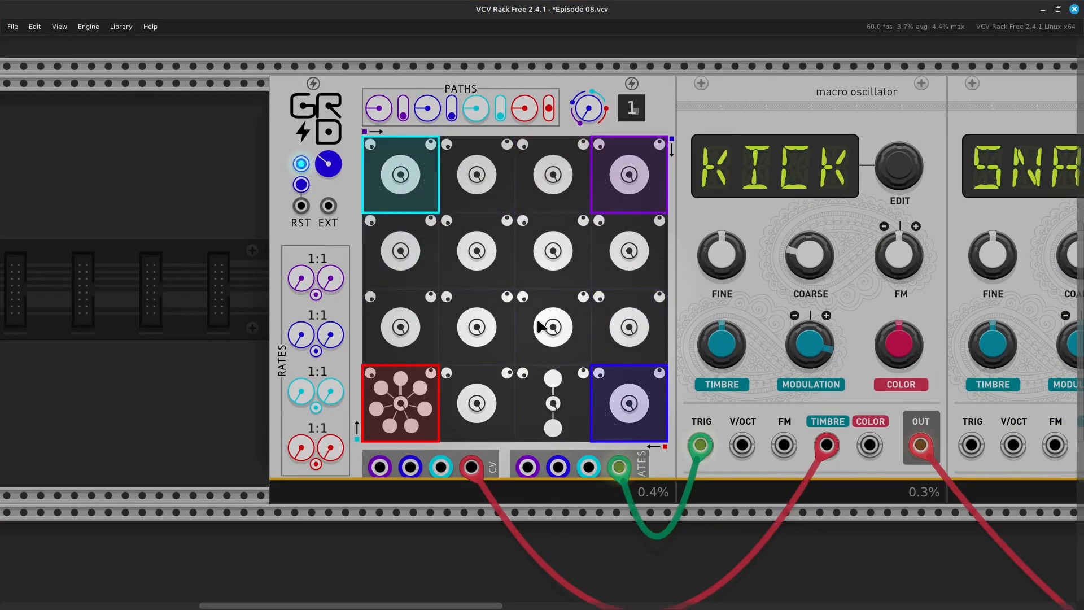
{"action": "scroll", "coordinate": [538, 324], "scroll_direction": "up", "scroll_amount": 2}
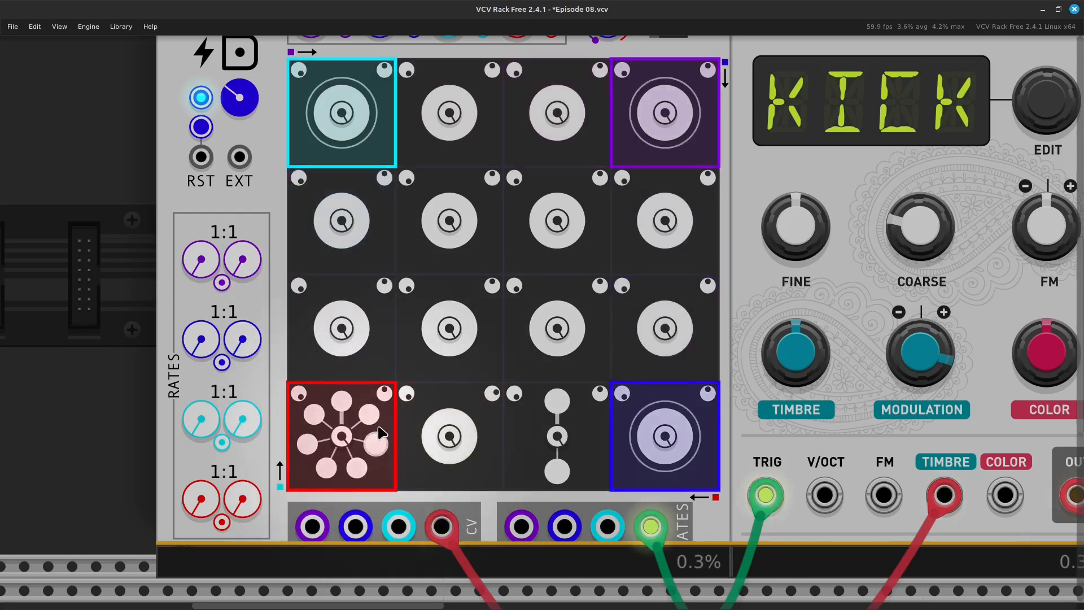
{"action": "scroll", "coordinate": [377, 437], "scroll_direction": "down", "scroll_amount": 5}
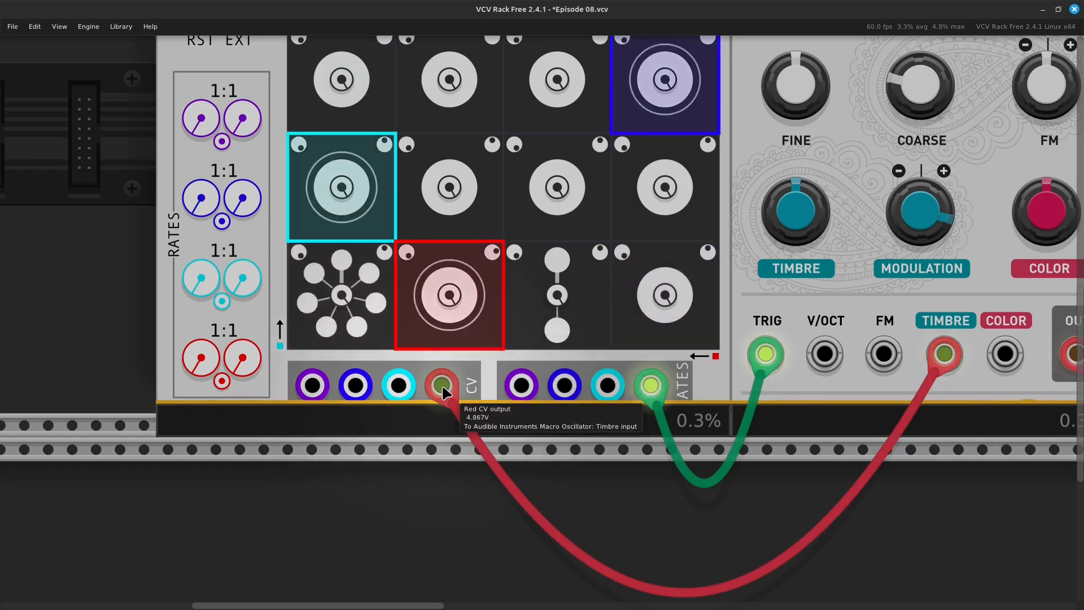
{"action": "left_click_drag", "start_coordinate": [442, 390], "coordinate": [476, 479]}
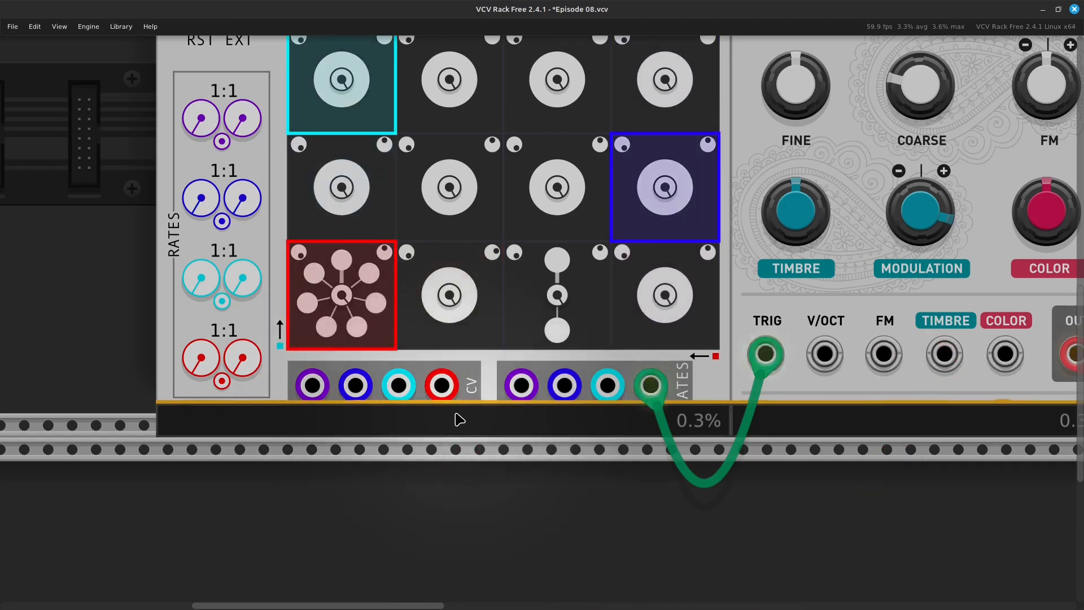
{"action": "right_click", "coordinate": [439, 391]}
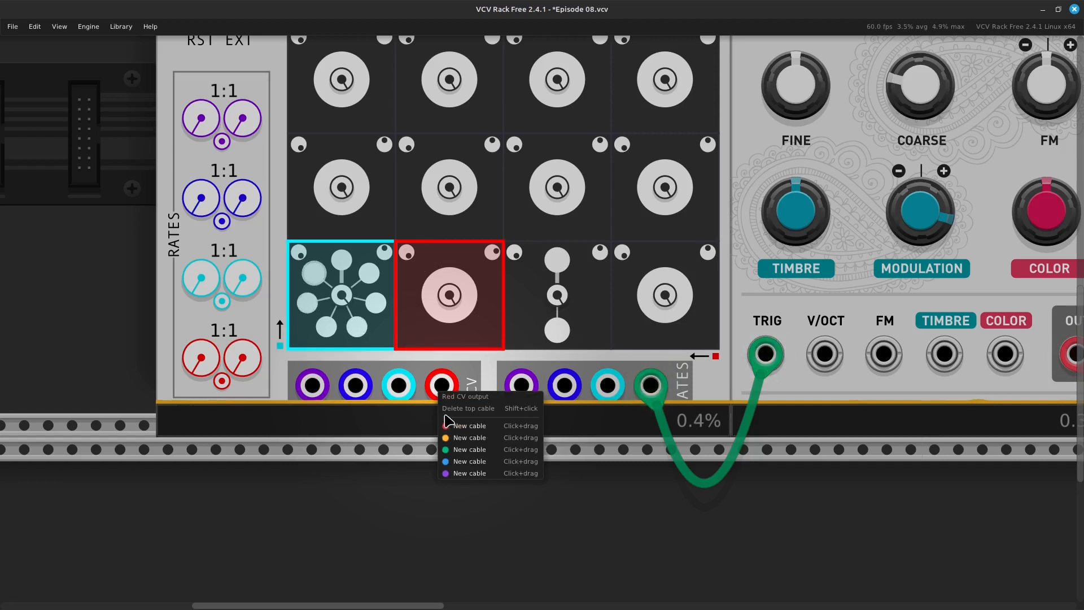
{"action": "left_click_drag", "start_coordinate": [461, 444], "coordinate": [955, 357]}
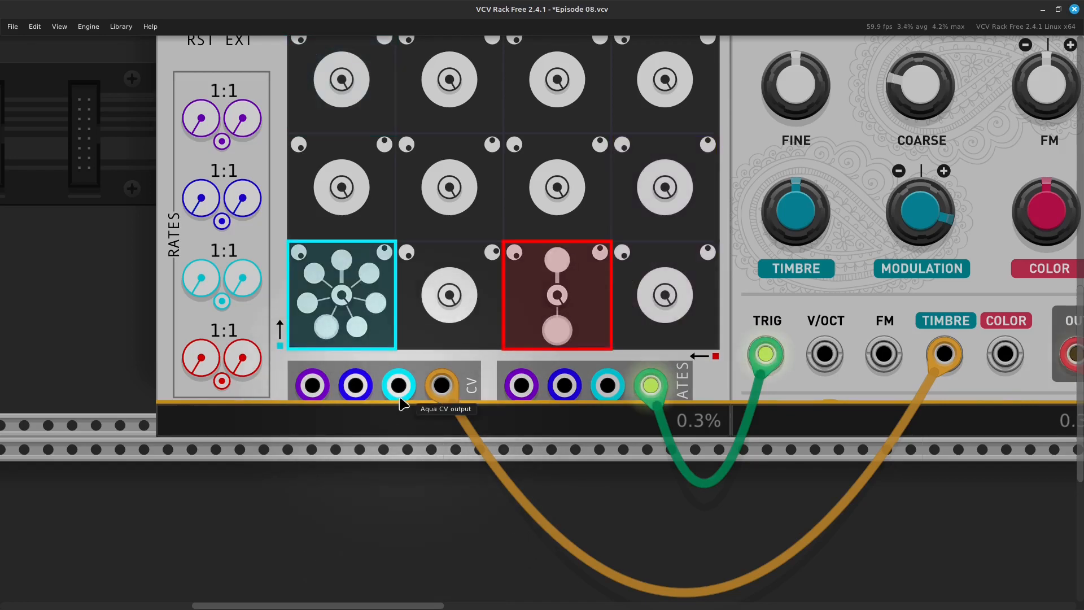
- Patch the grid's aqua gates output to the SNAR oscillator's trigger input with a green cable
{"action": "scroll", "coordinate": [398, 407], "scroll_direction": "up", "scroll_amount": 5}
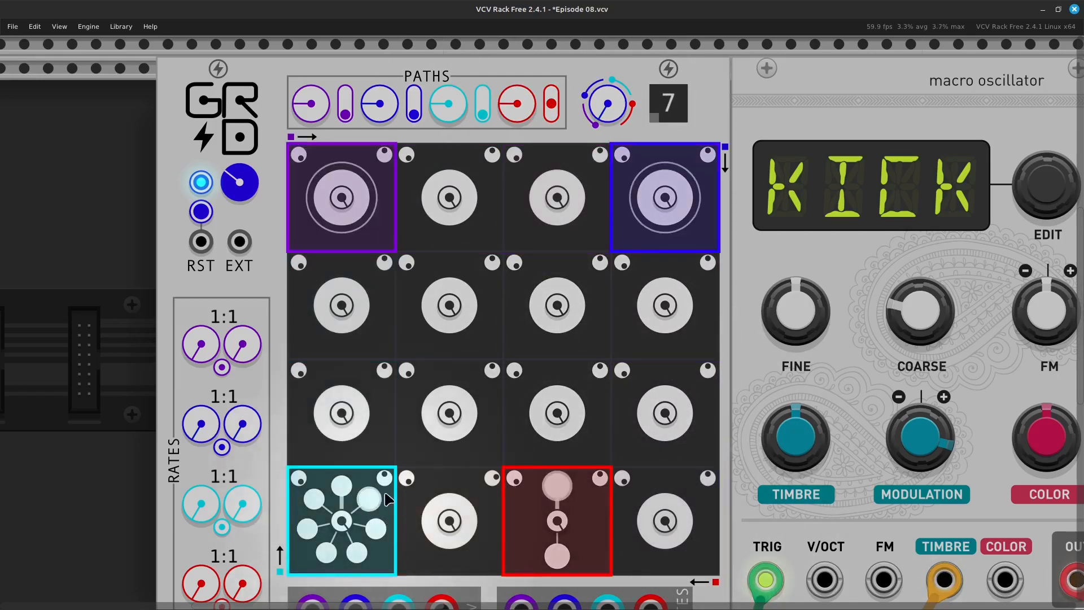
{"action": "scroll", "coordinate": [365, 256], "scroll_direction": "down", "scroll_amount": 5}
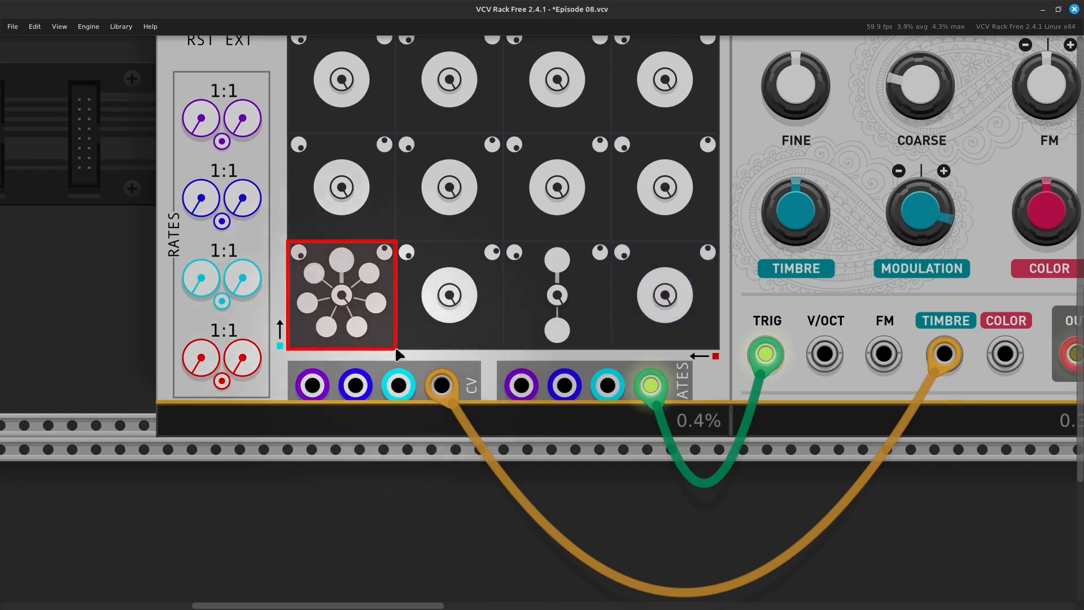
{"action": "right_click", "coordinate": [405, 390]}
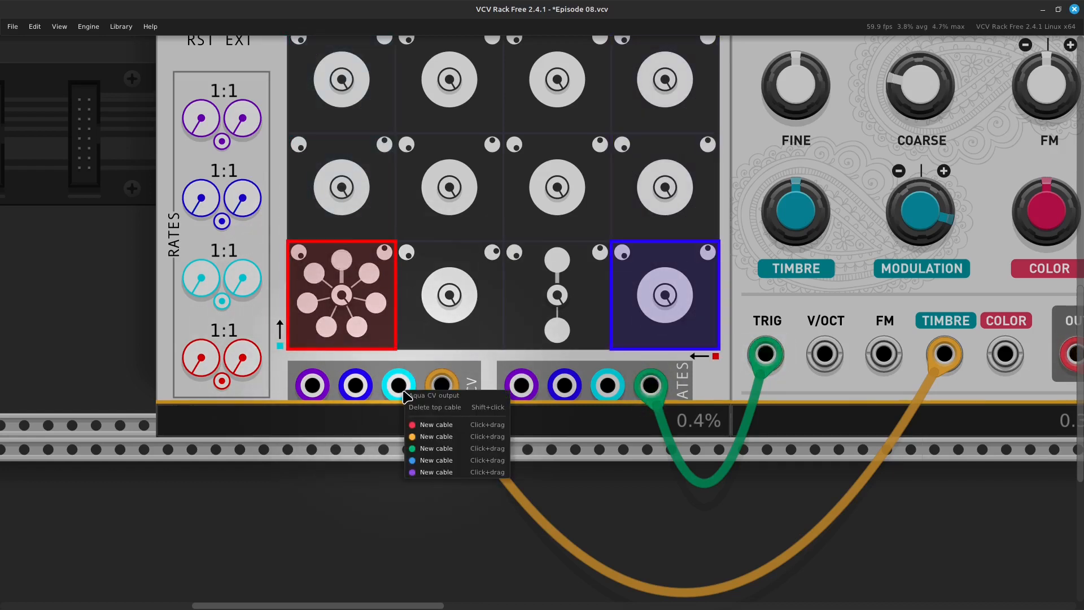
{"action": "left_click", "coordinate": [387, 452]}
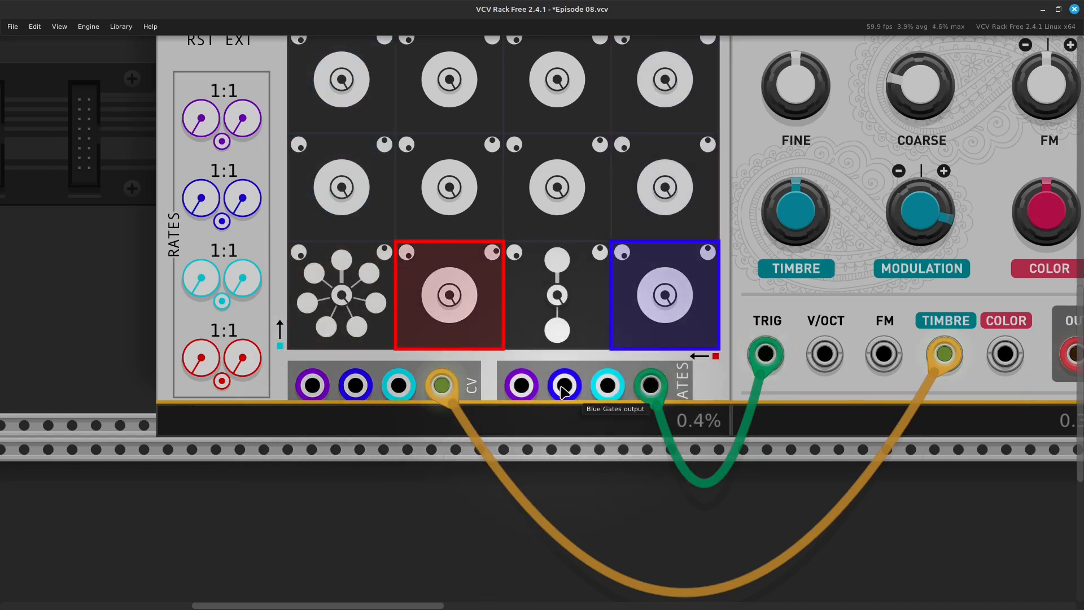
{"action": "right_click", "coordinate": [609, 394]}
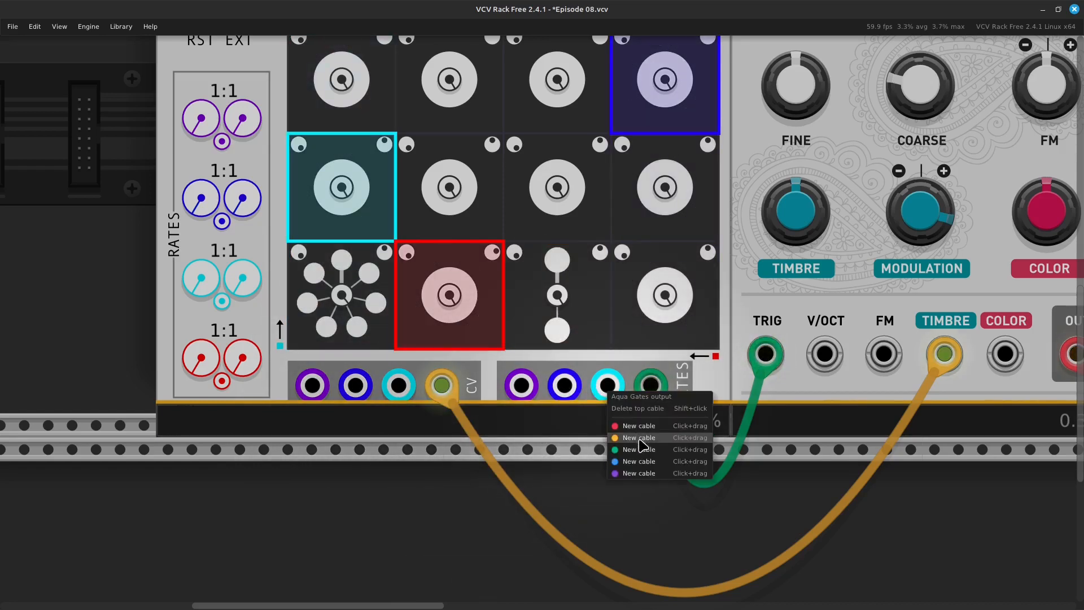
{"action": "left_click_drag", "start_coordinate": [640, 450], "coordinate": [752, 355]}
- Switch the red path of the grid sequencer back to its default mode
{"action": "scroll", "coordinate": [778, 358], "scroll_direction": "up", "scroll_amount": 3}
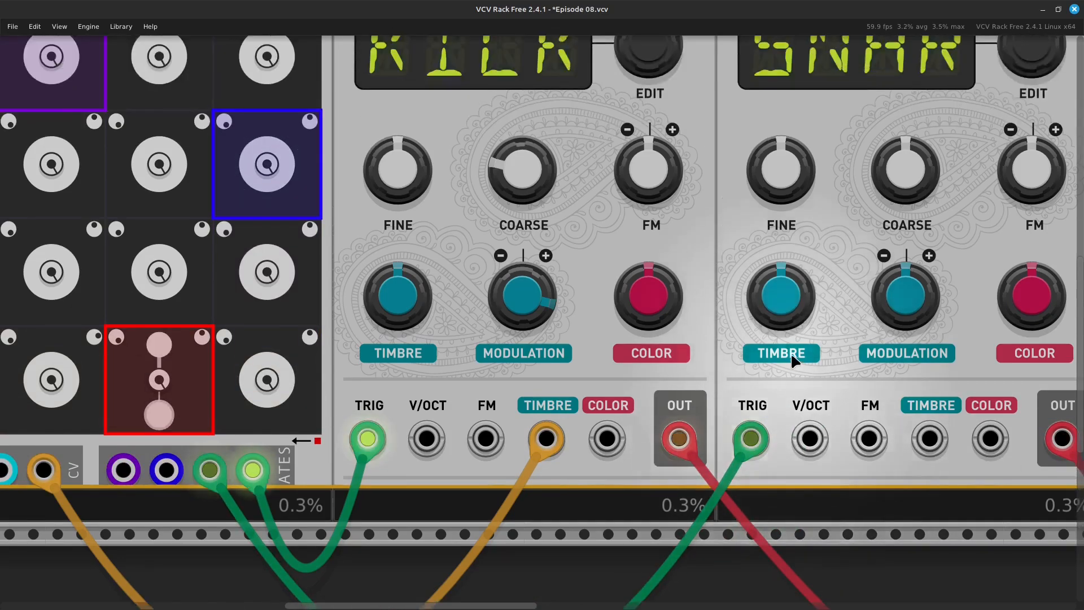
{"action": "scroll", "coordinate": [791, 359], "scroll_direction": "up", "scroll_amount": 1}
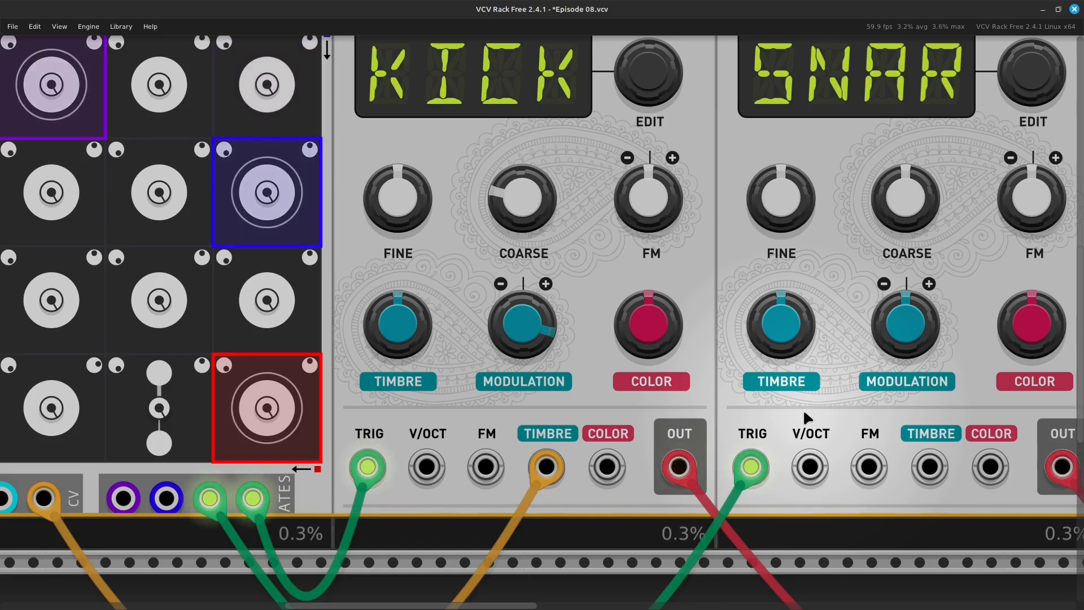
{"action": "scroll", "coordinate": [802, 408], "scroll_direction": "down", "scroll_amount": 4}
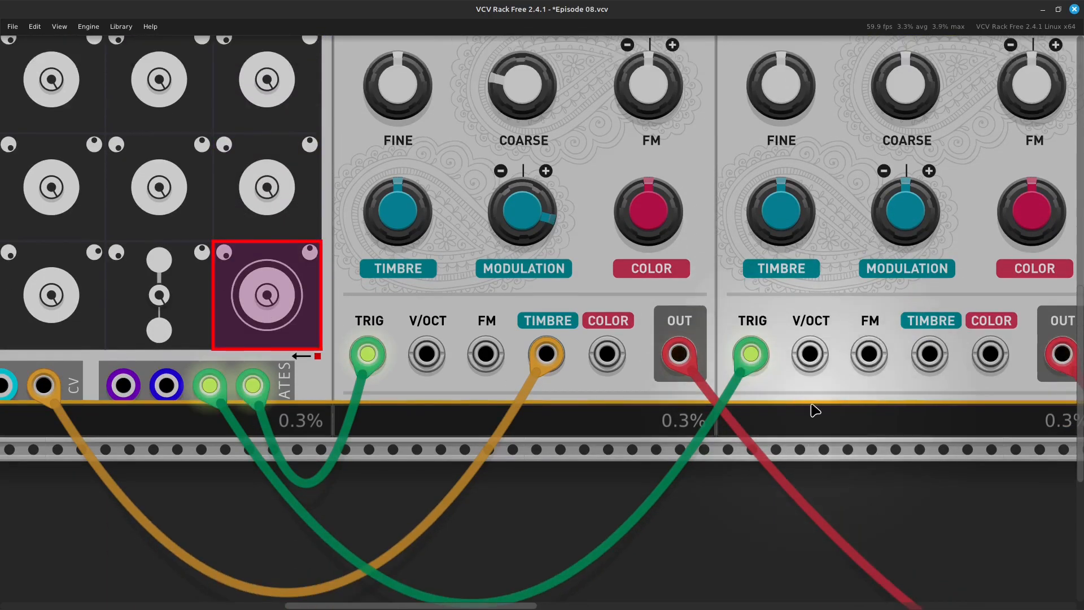
{"action": "scroll", "coordinate": [315, 420], "scroll_direction": "left", "scroll_amount": 9}
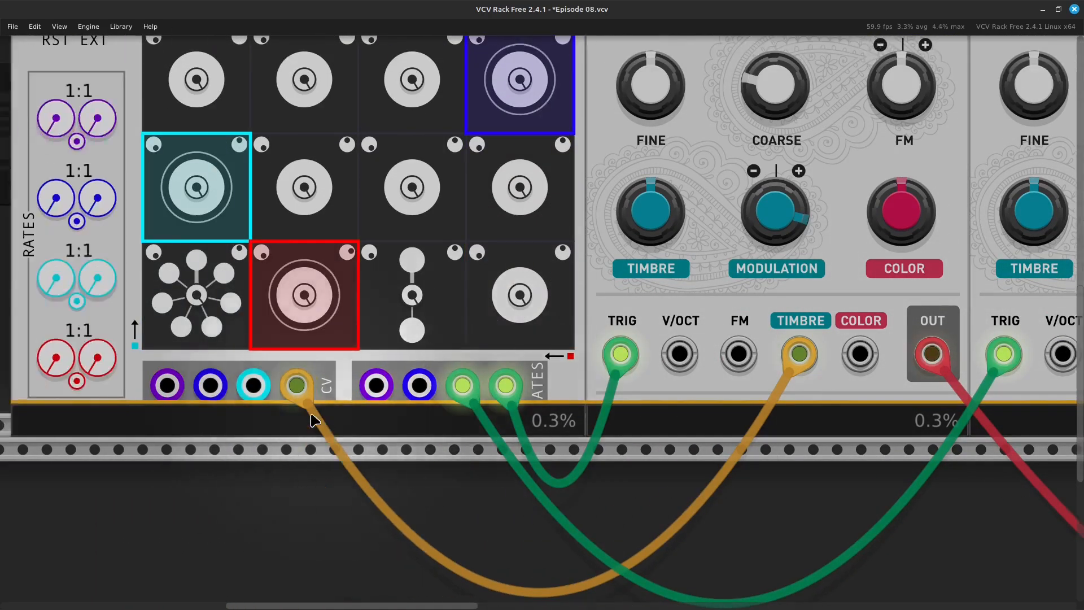
{"action": "scroll", "coordinate": [315, 421], "scroll_direction": "left", "scroll_amount": 6}
{"action": "scroll", "coordinate": [339, 430], "scroll_direction": "up", "scroll_amount": 5}
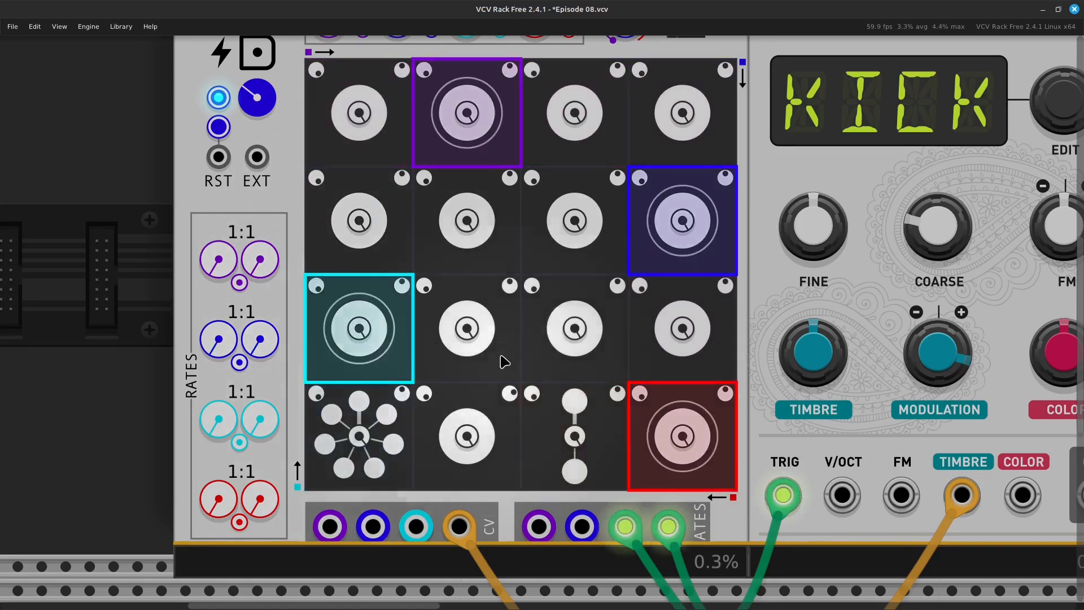
{"action": "scroll", "coordinate": [504, 206], "scroll_direction": "up", "scroll_amount": 4}
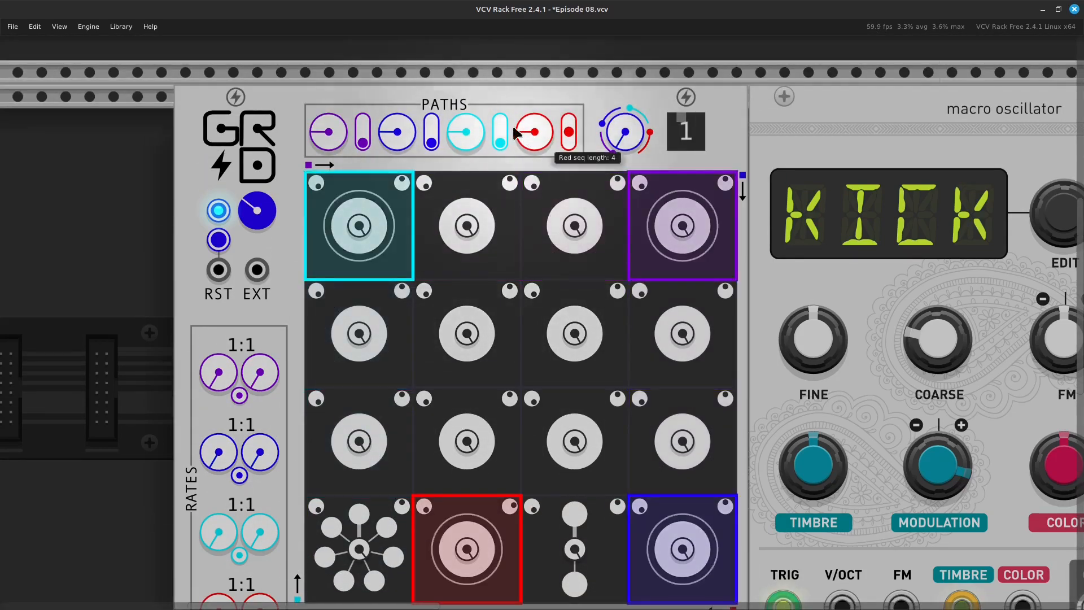
{"action": "left_click", "coordinate": [571, 148]}
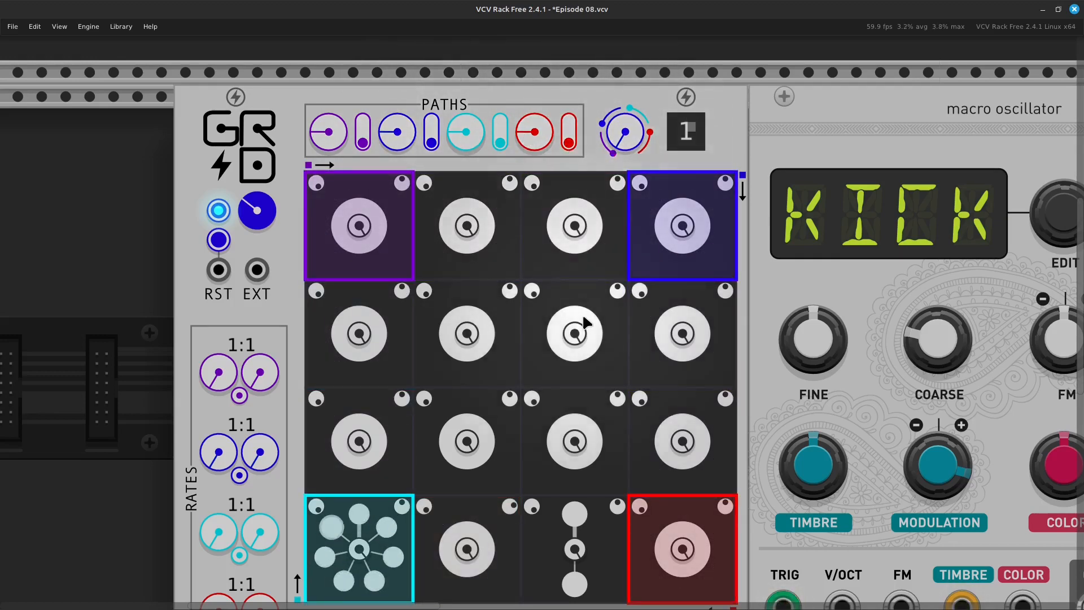
- Patch the grid's aqua CV output to the SNAR oscillator's timbre input with a yellow cable
{"action": "scroll", "coordinate": [582, 316], "scroll_direction": "down", "scroll_amount": 3}
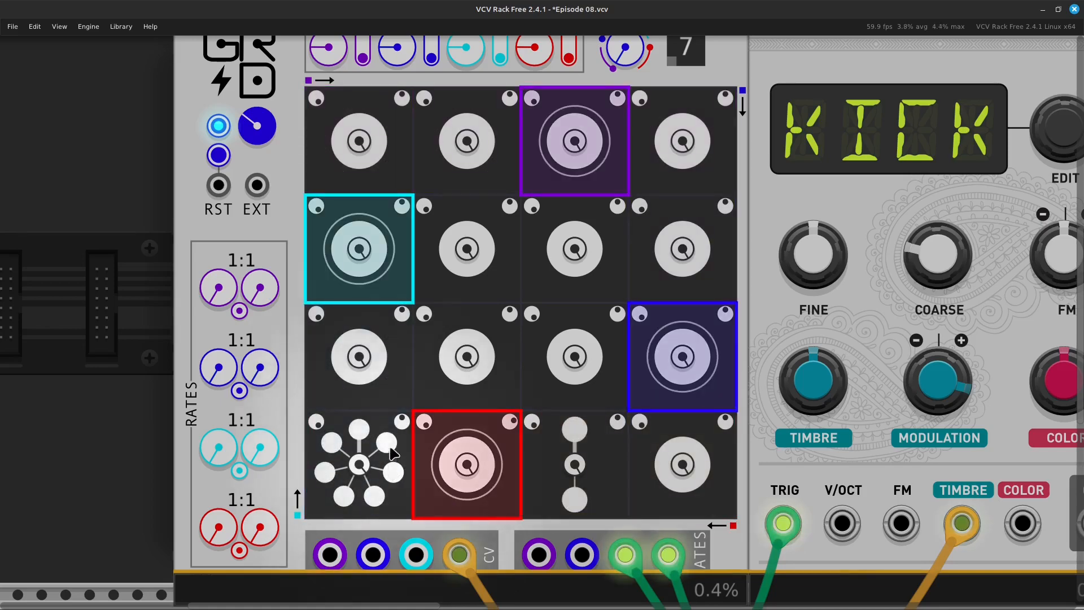
{"action": "scroll", "coordinate": [360, 361], "scroll_direction": "down", "scroll_amount": 2}
{"action": "scroll", "coordinate": [360, 356], "scroll_direction": "down", "scroll_amount": 4}
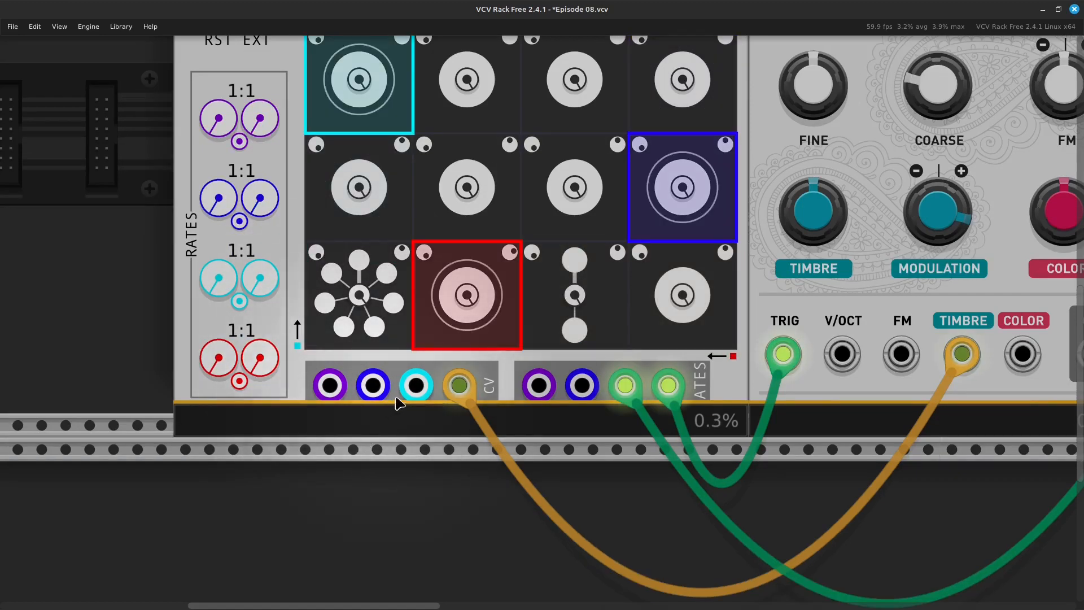
{"action": "right_click", "coordinate": [416, 392]}
{"action": "left_click_drag", "start_coordinate": [426, 425], "coordinate": [719, 321]}
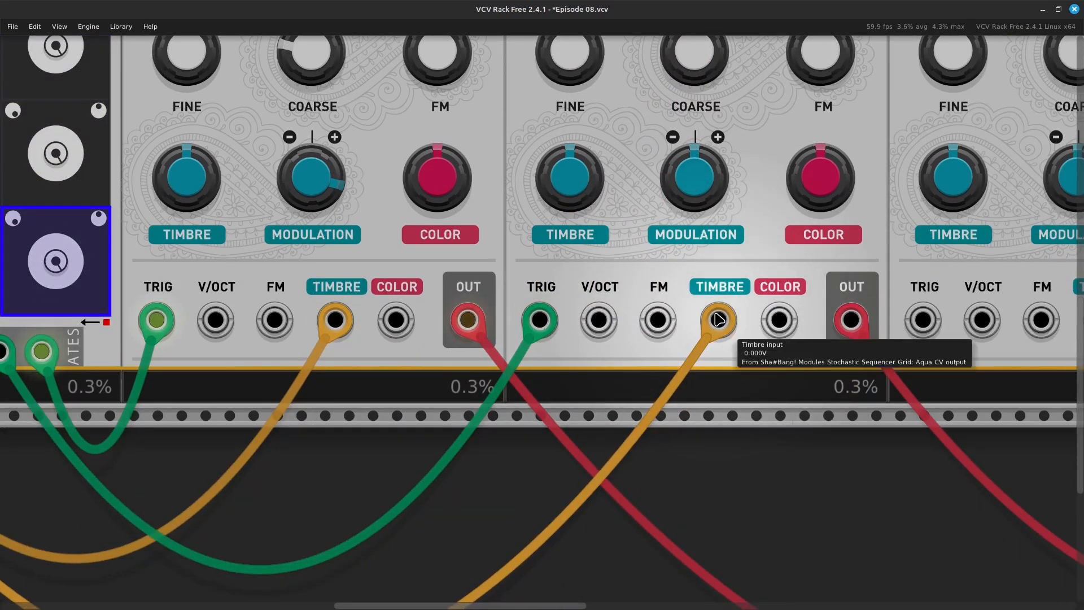
- Raise the SNAR oscillator's modulation to about 0.47 and sweep its timbre down to about 28% and back to about 50%
{"action": "left_click_drag", "start_coordinate": [676, 189], "coordinate": [676, 163]}
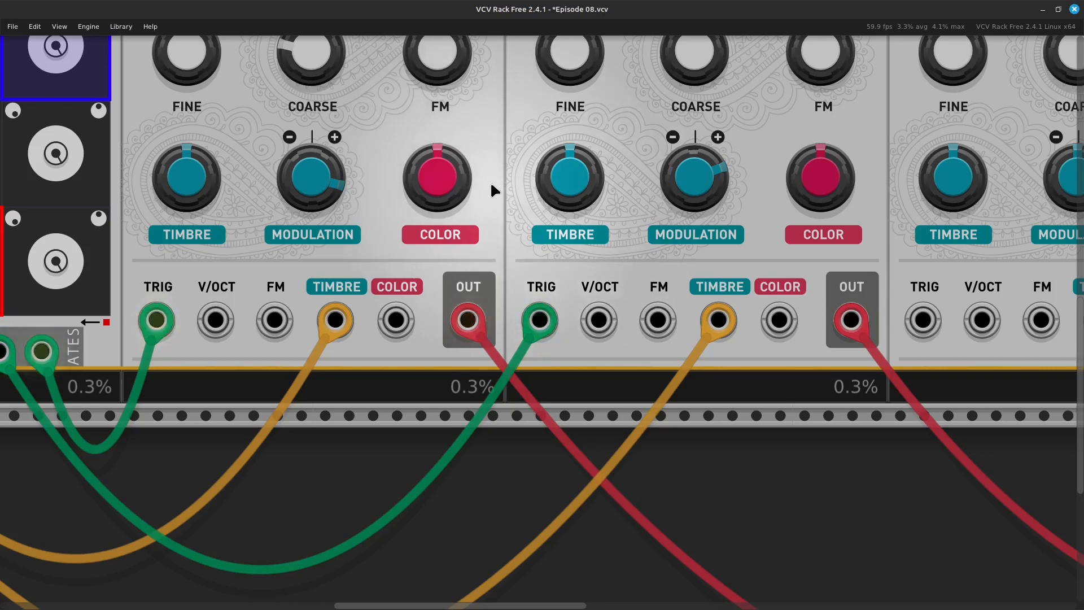
{"action": "scroll", "coordinate": [491, 183], "scroll_direction": "left", "scroll_amount": 10}
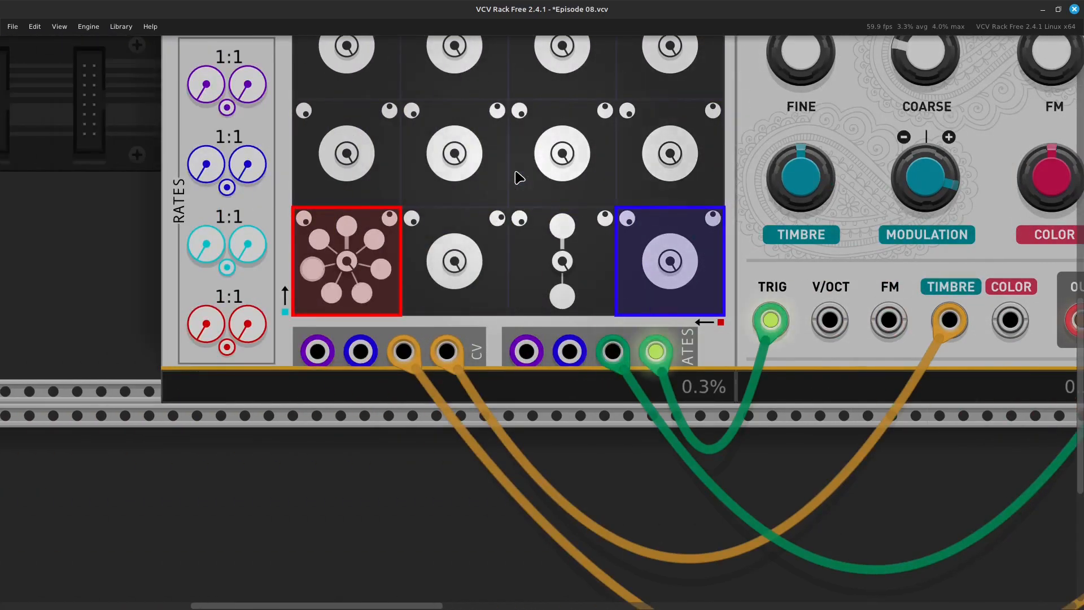
{"action": "scroll", "coordinate": [520, 178], "scroll_direction": "right", "scroll_amount": 8}
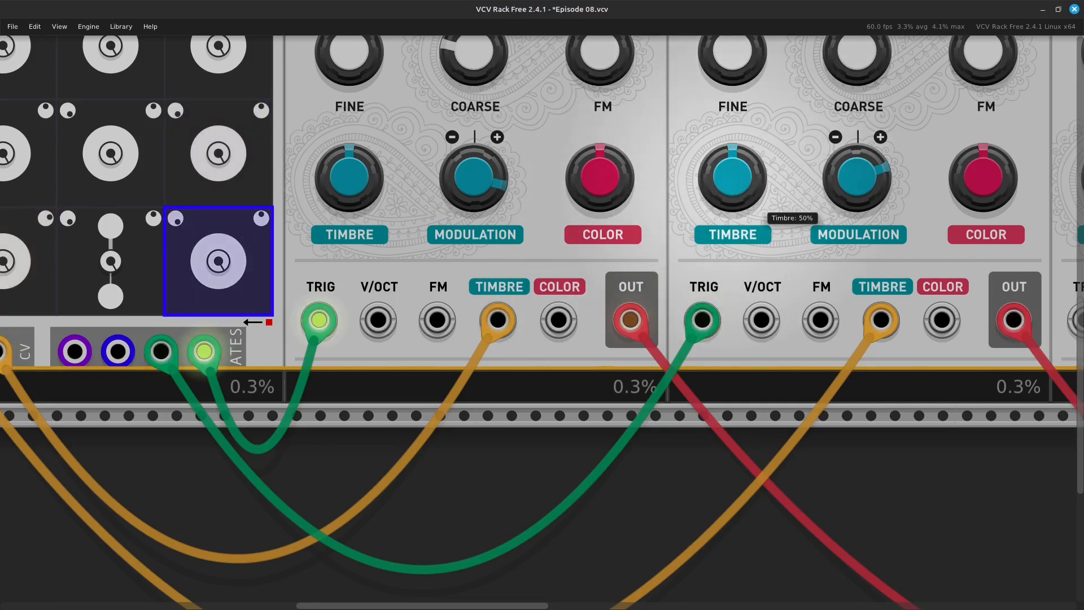
{"action": "left_click_drag", "start_coordinate": [732, 177], "coordinate": [733, 158]}
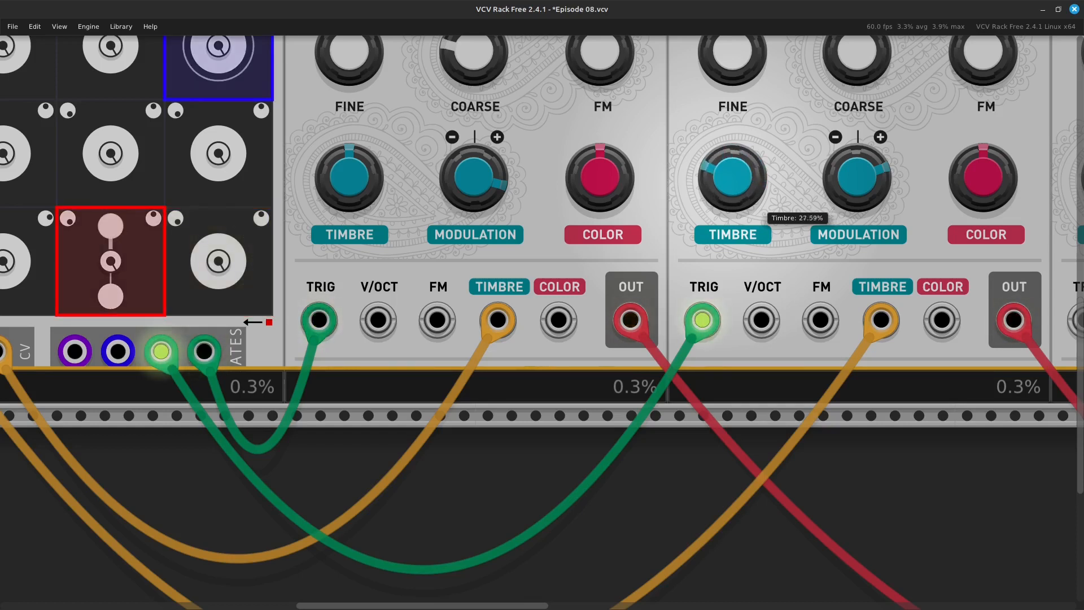
{"action": "mouse_move", "coordinate": [732, 177]}
{"action": "left_mouse_down"}
{"action": "mouse_move", "coordinate": [733, 209]}
{"action": "mouse_move", "coordinate": [733, 163]}
{"action": "mouse_move", "coordinate": [732, 172]}
{"action": "left_mouse_up"}
- Initialize the timbre and modulation of the SNAR oscillator
{"action": "scroll", "coordinate": [723, 175], "scroll_direction": "up", "scroll_amount": 7}
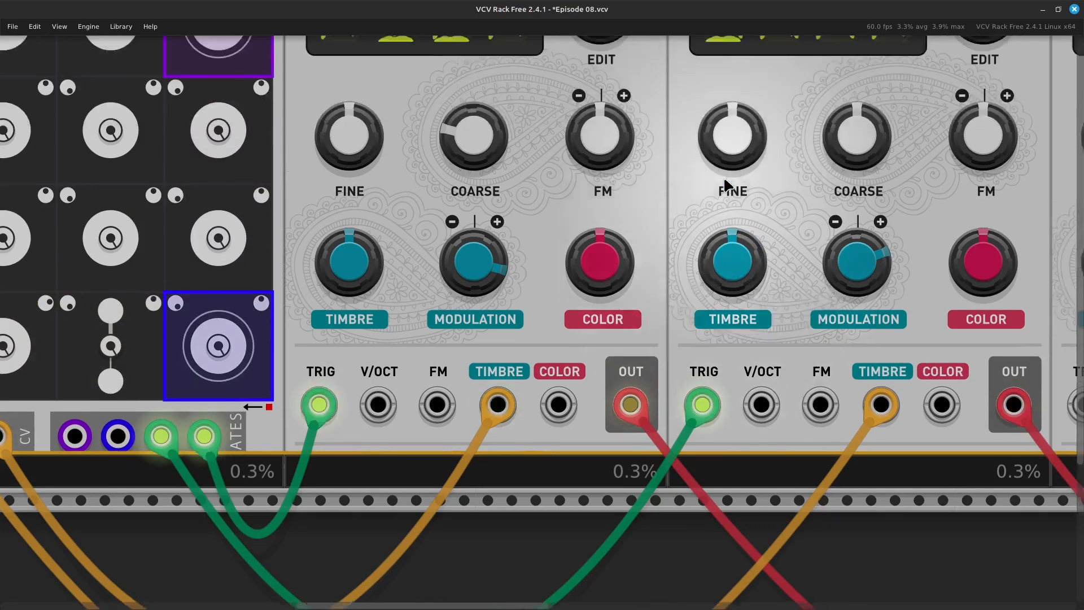
{"action": "scroll", "coordinate": [723, 175], "scroll_direction": "right", "scroll_amount": 10}
{"action": "scroll", "coordinate": [721, 187], "scroll_direction": "down", "scroll_amount": 1}
{"action": "scroll", "coordinate": [722, 186], "scroll_direction": "right", "scroll_amount": 2}
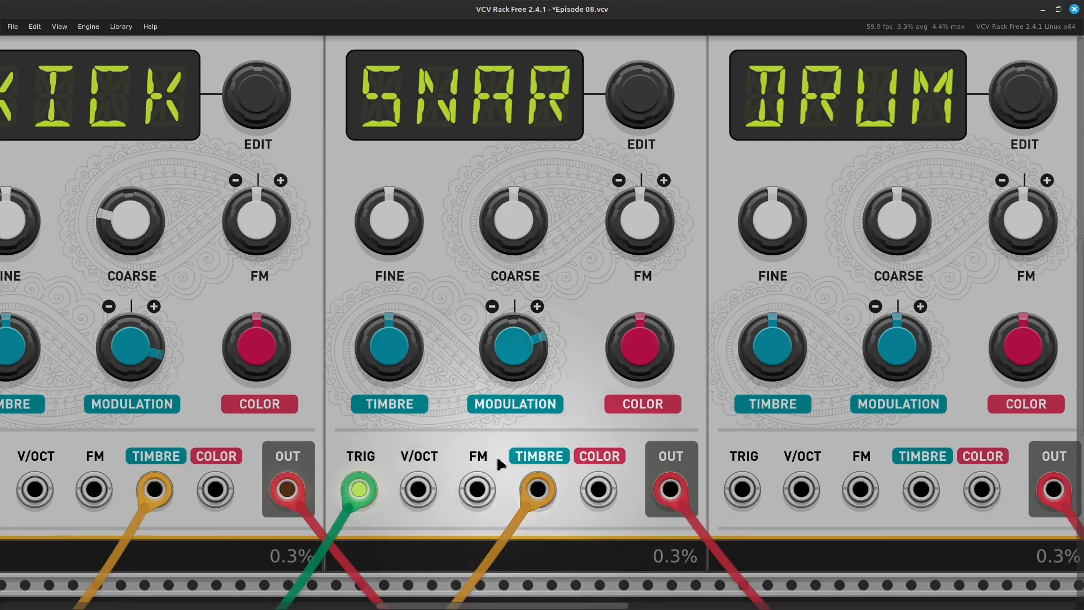
{"action": "right_click", "coordinate": [387, 357]}
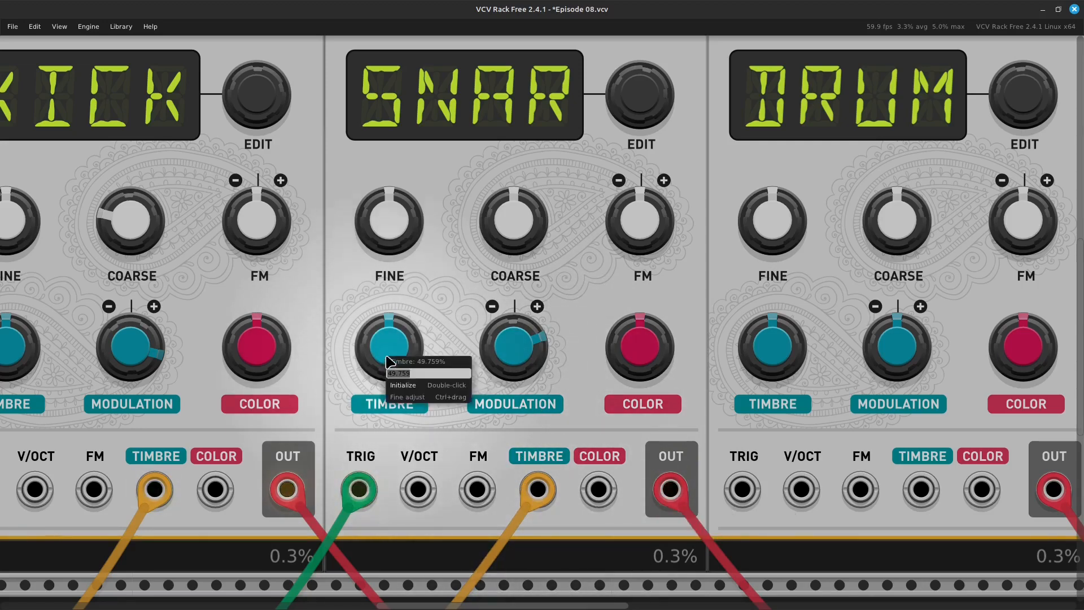
{"action": "left_click", "coordinate": [426, 386]}
{"action": "right_click", "coordinate": [516, 357]}
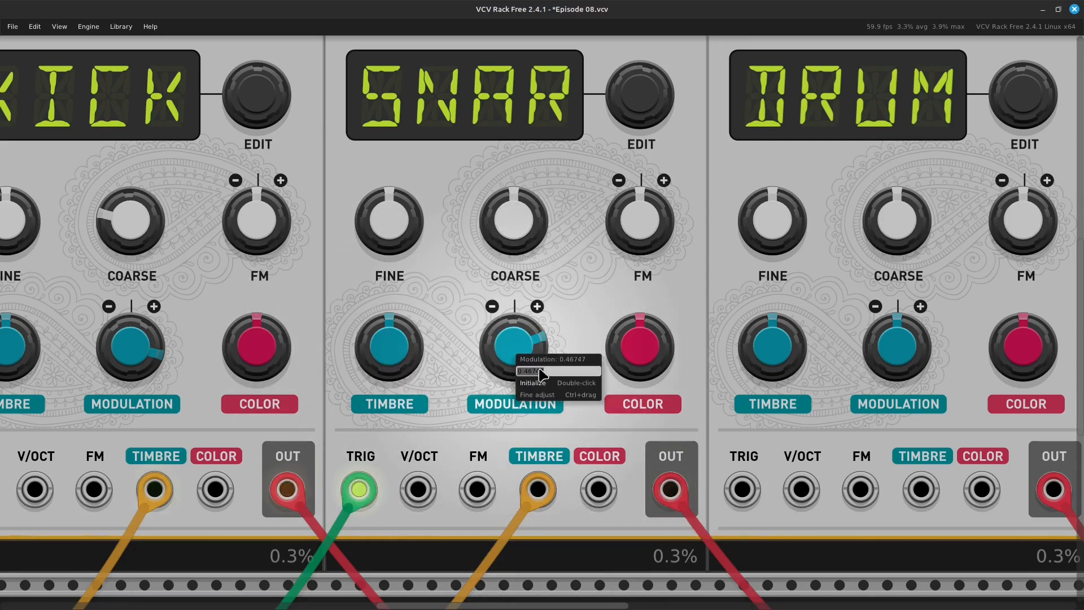
{"action": "left_click", "coordinate": [551, 384]}
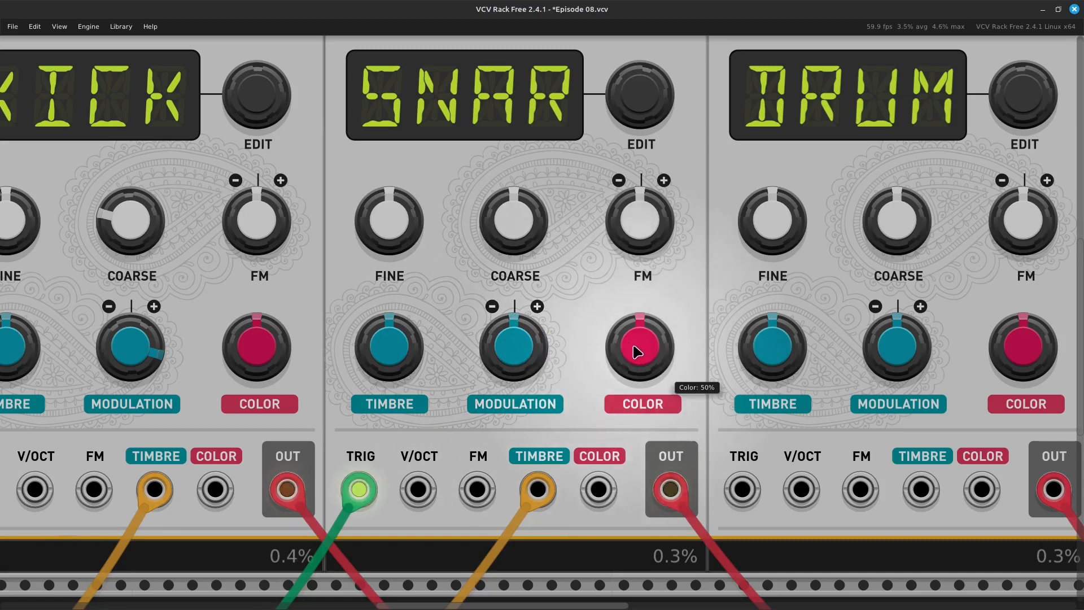
- Sweep the SNAR oscillator's color up to about 89% and back down
{"action": "left_click_drag", "start_coordinate": [640, 346], "coordinate": [640, 341]}
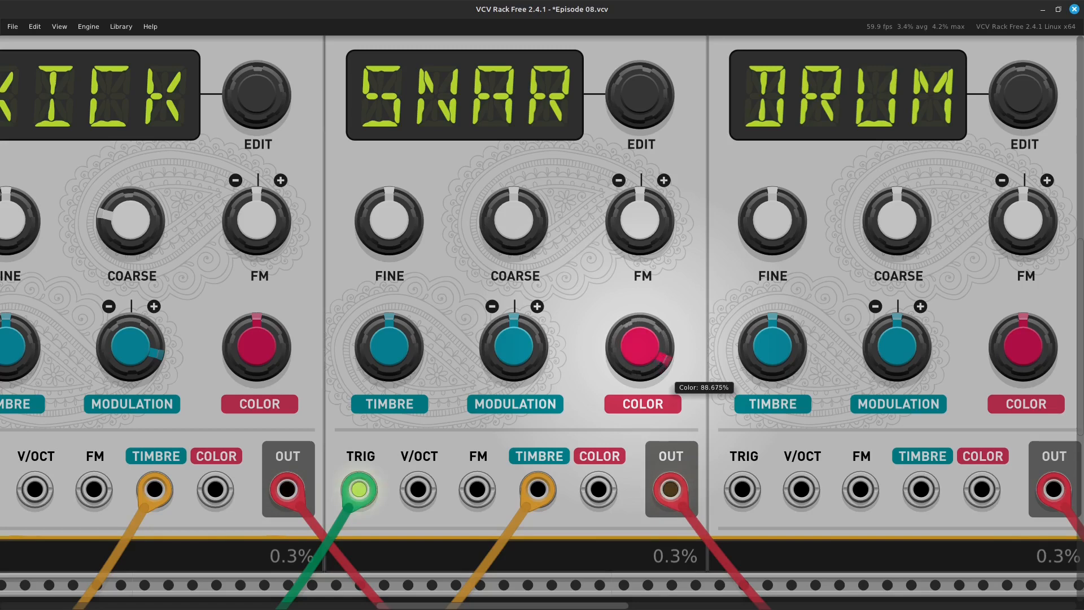
{"action": "left_click_drag", "start_coordinate": [639, 389], "coordinate": [634, 412]}
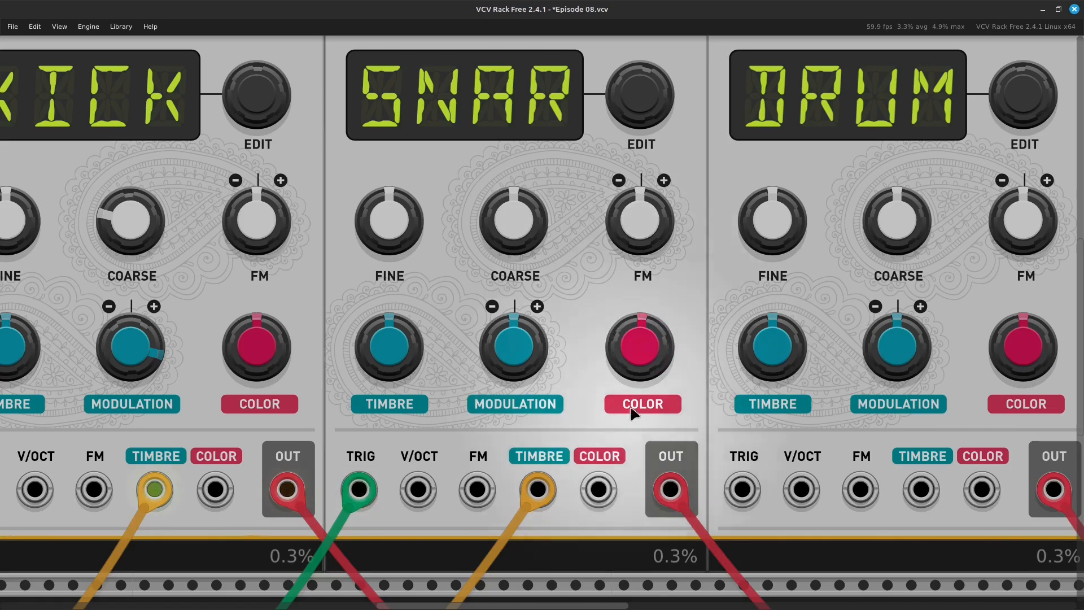
- Move the aqua CV cable from the SNAR oscillator's timbre input to its color input and initialize the color setting
{"action": "scroll", "coordinate": [625, 412], "scroll_direction": "down", "scroll_amount": 3}
{"action": "left_click_drag", "start_coordinate": [538, 376], "coordinate": [599, 377]}
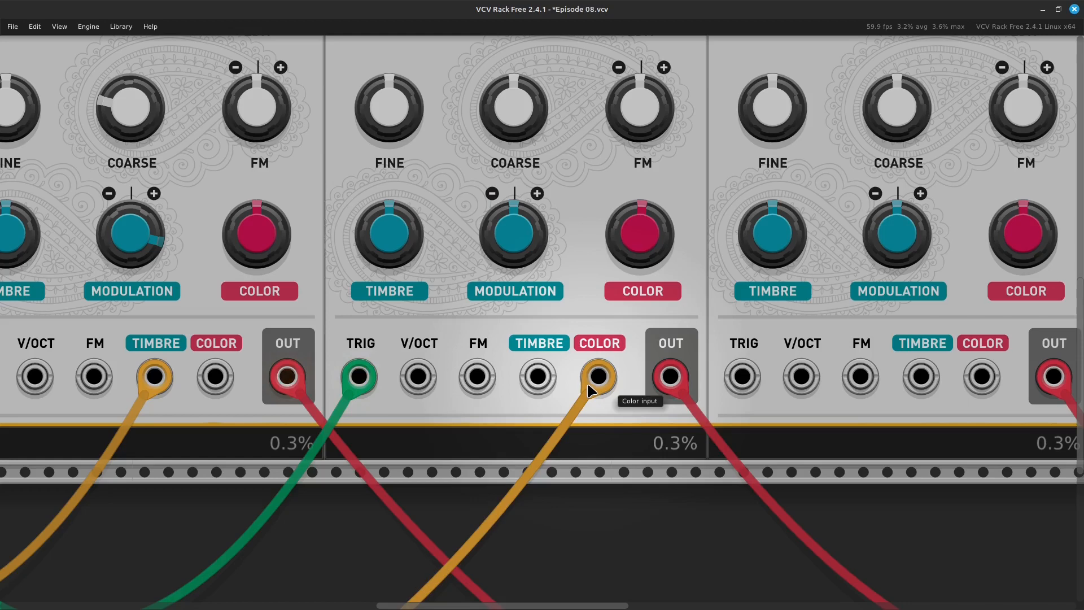
{"action": "right_click", "coordinate": [638, 239]}
{"action": "left_click", "coordinate": [655, 262]}
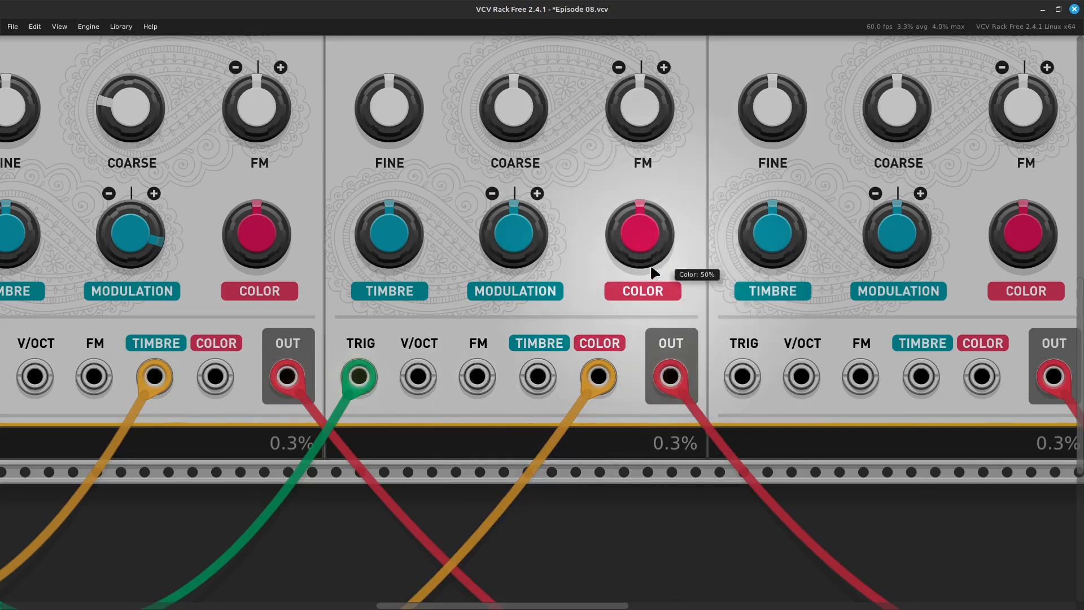
{"action": "scroll", "coordinate": [451, 264], "scroll_direction": "left", "scroll_amount": 5}
{"action": "scroll", "coordinate": [338, 285], "scroll_direction": "left", "scroll_amount": 15}
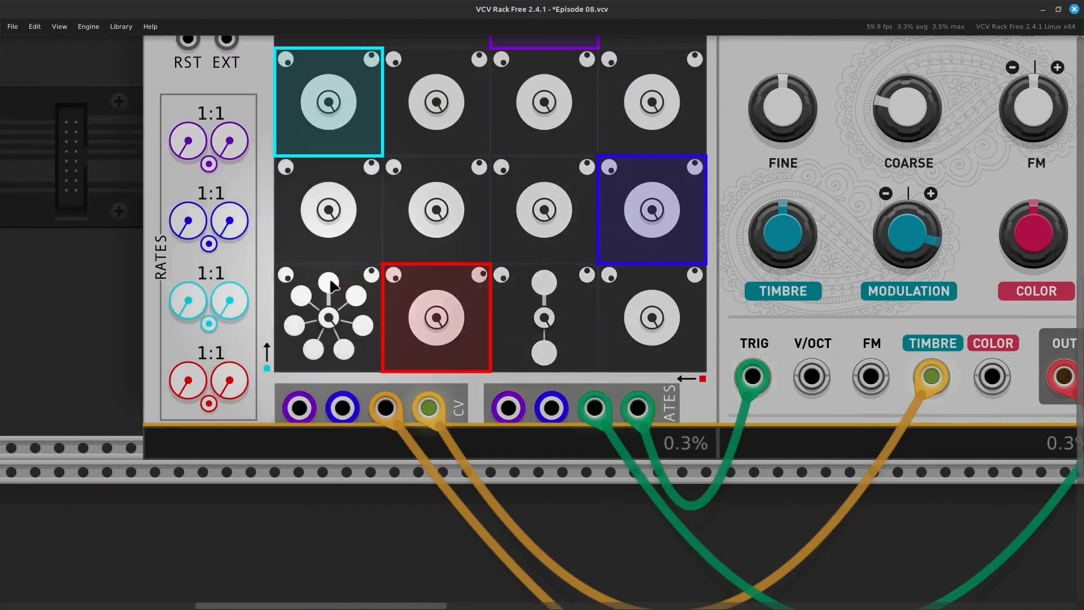
- Raise the CV of the third row's first cell and set the second row's first cell to three subdivisions
{"action": "scroll", "coordinate": [329, 277], "scroll_direction": "up", "scroll_amount": 5}
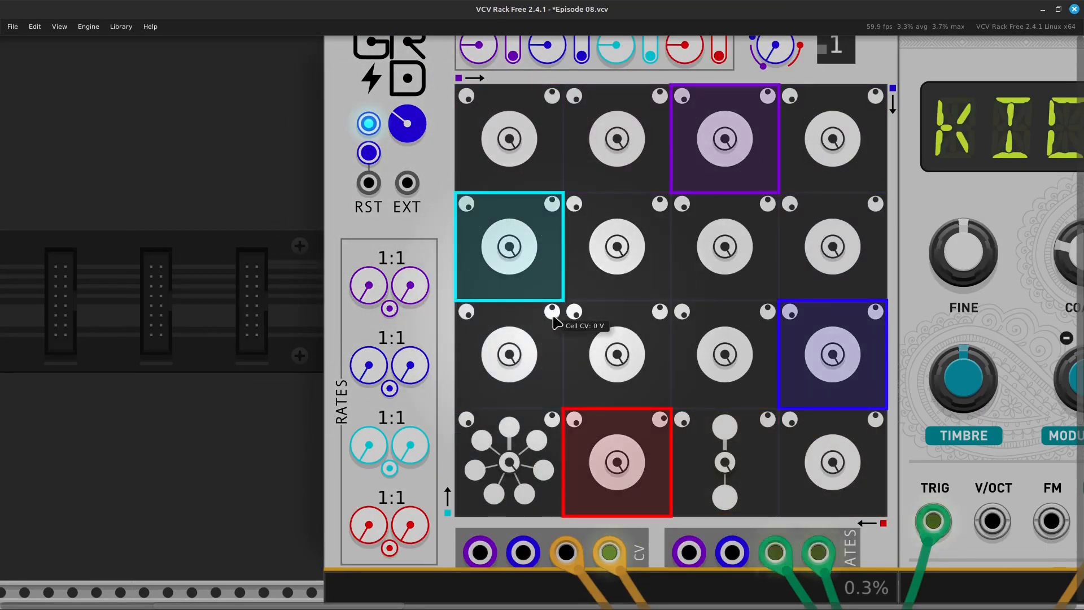
{"action": "left_click_drag", "start_coordinate": [552, 312], "coordinate": [552, 289]}
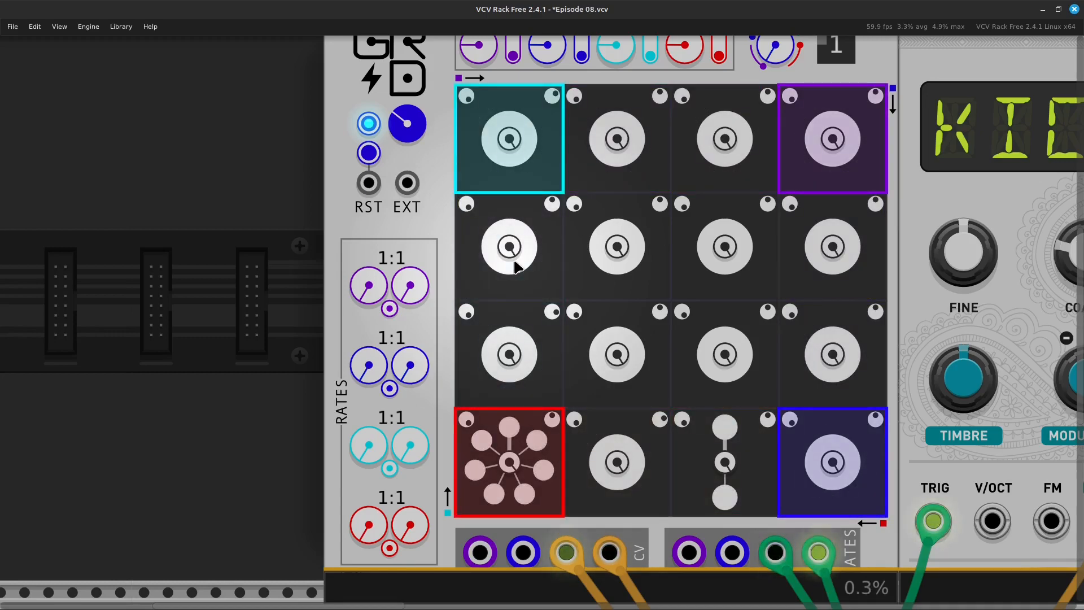
{"action": "scroll", "coordinate": [514, 261], "scroll_direction": "up", "scroll_amount": 2}
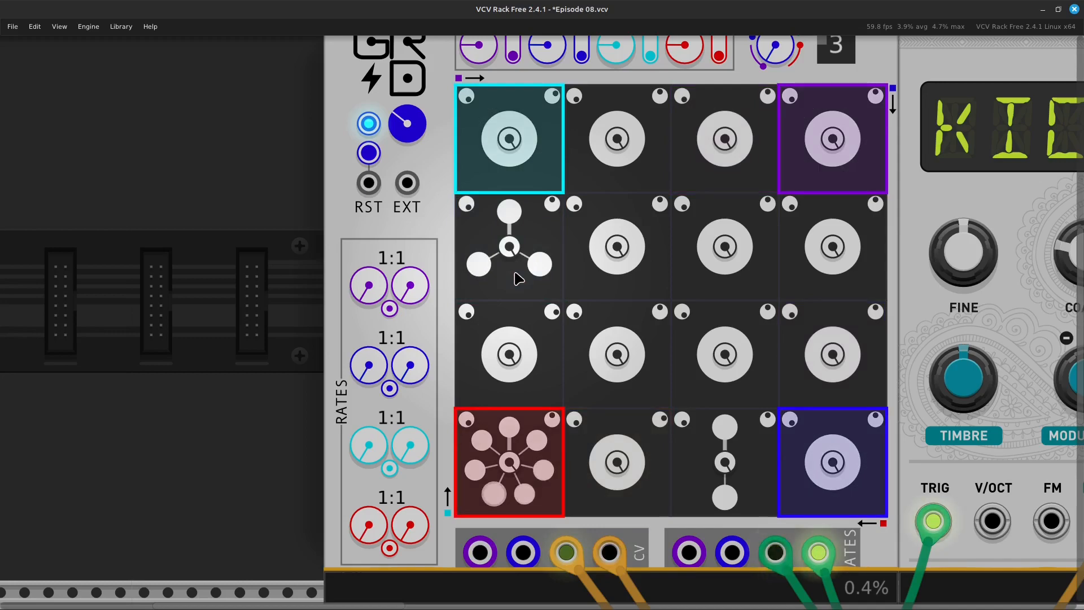
- Patch a green cable between the grid's blue gates output and the DRUM oscillator's trigger input
{"action": "scroll", "coordinate": [516, 280], "scroll_direction": "right", "scroll_amount": 3}
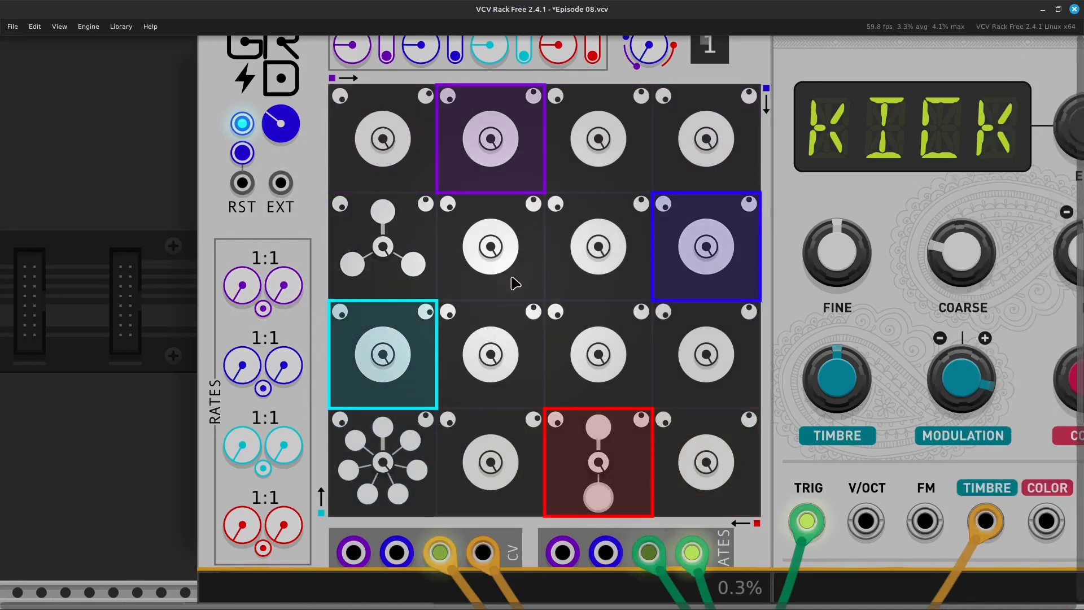
{"action": "scroll", "coordinate": [515, 283], "scroll_direction": "right", "scroll_amount": 4}
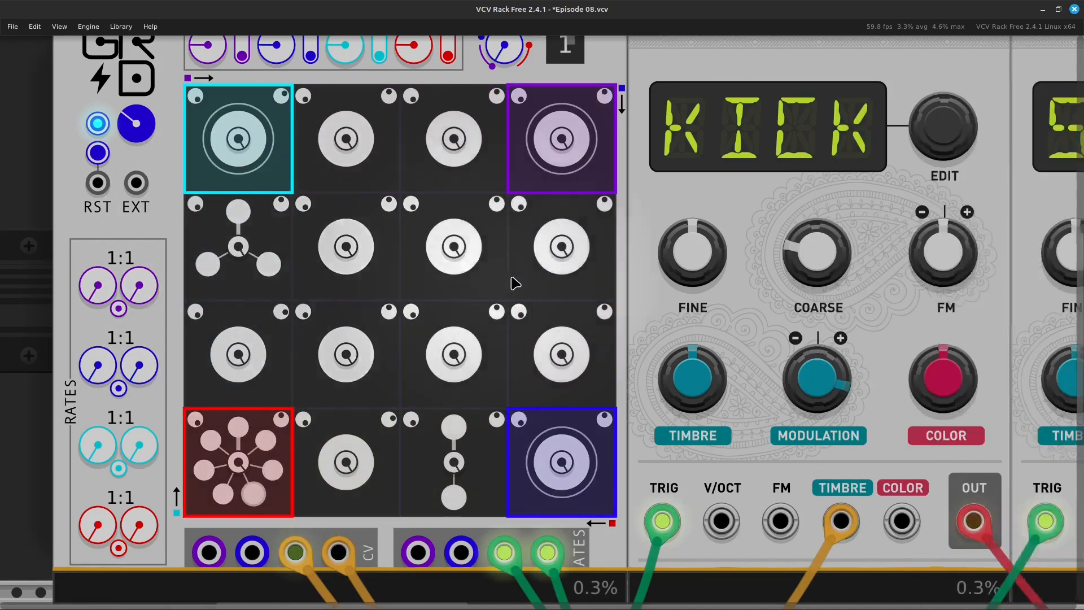
{"action": "scroll", "coordinate": [515, 282], "scroll_direction": "up", "scroll_amount": 2}
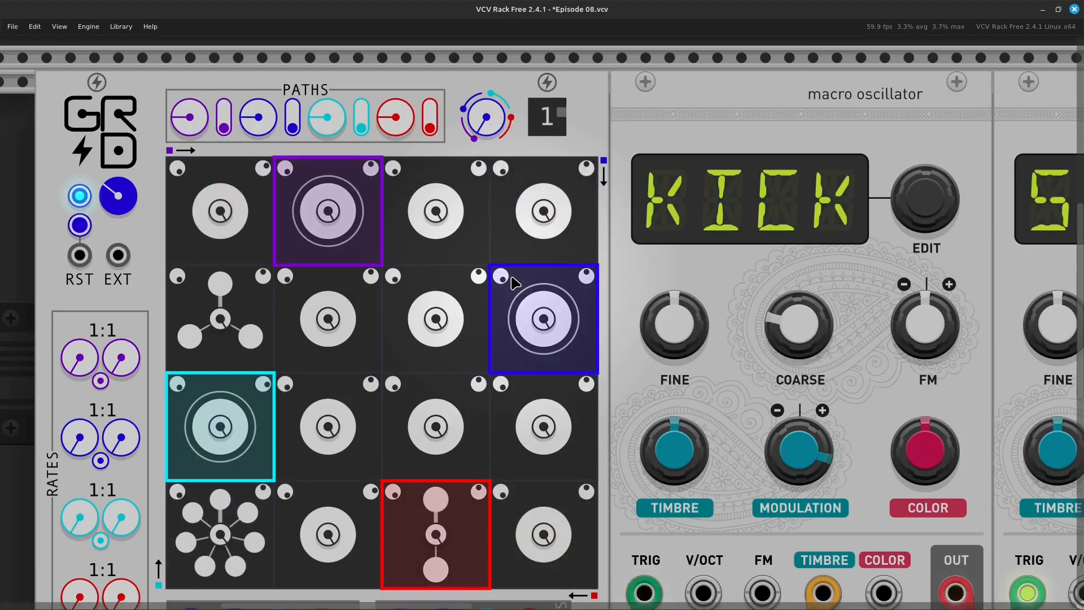
{"action": "scroll", "coordinate": [514, 281], "scroll_direction": "down", "scroll_amount": 5}
{"action": "scroll", "coordinate": [514, 281], "scroll_direction": "right", "scroll_amount": 15}
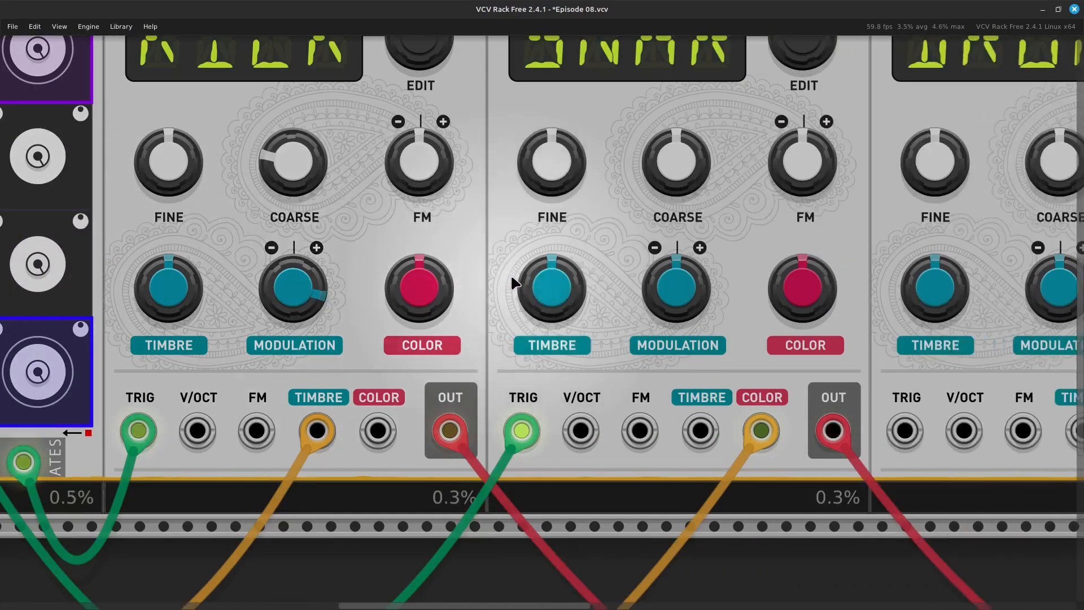
{"action": "scroll", "coordinate": [514, 282], "scroll_direction": "right", "scroll_amount": 5}
{"action": "scroll", "coordinate": [514, 283], "scroll_direction": "up", "scroll_amount": 3}
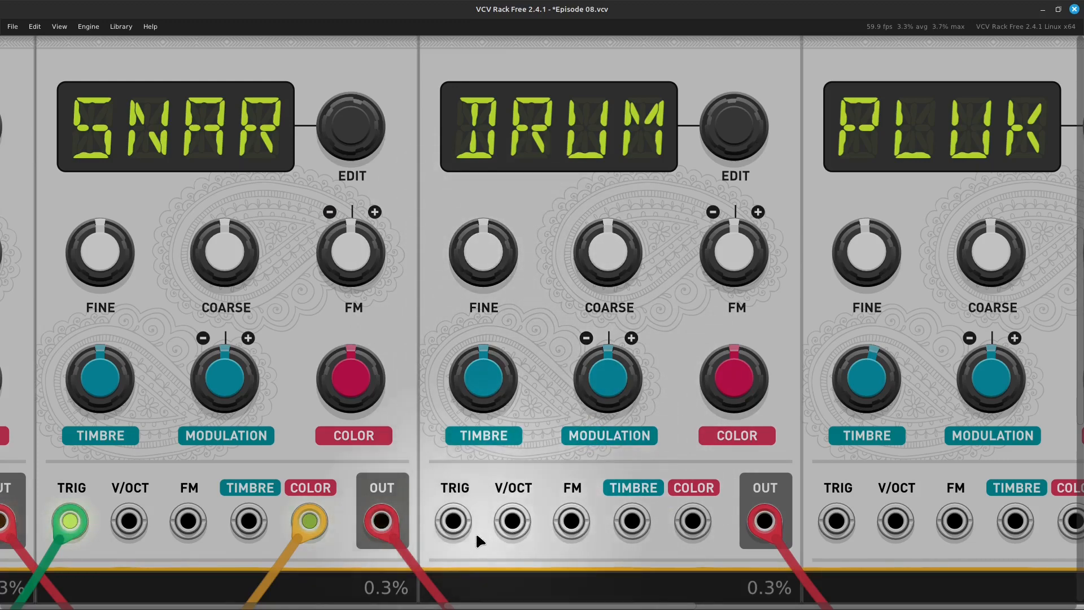
{"action": "right_click", "coordinate": [458, 528]}
{"action": "mouse_move", "coordinate": [459, 592]}
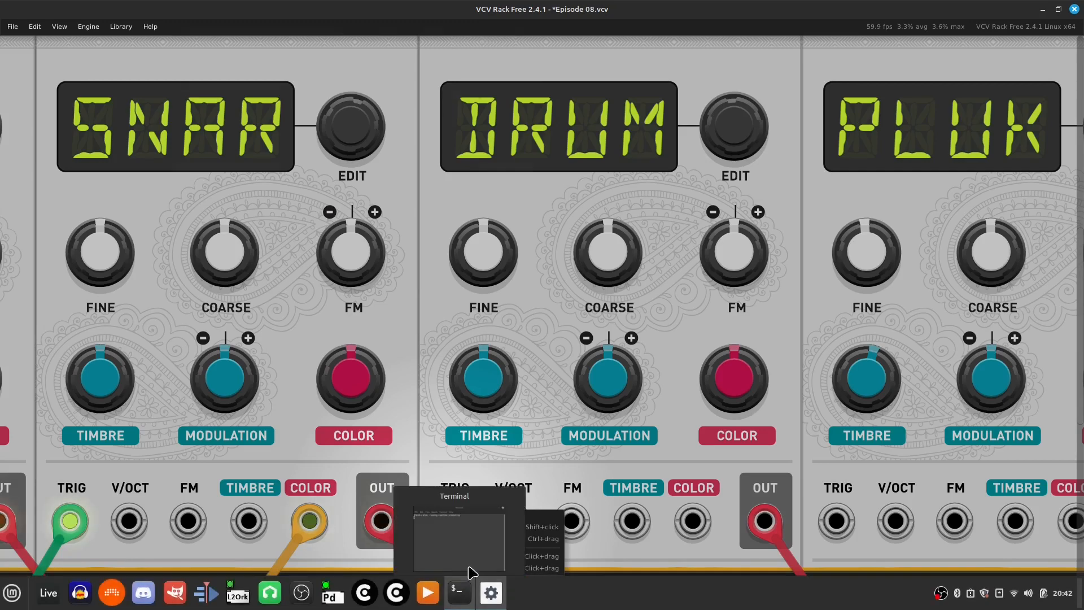
{"action": "mouse_move", "coordinate": [472, 539]}
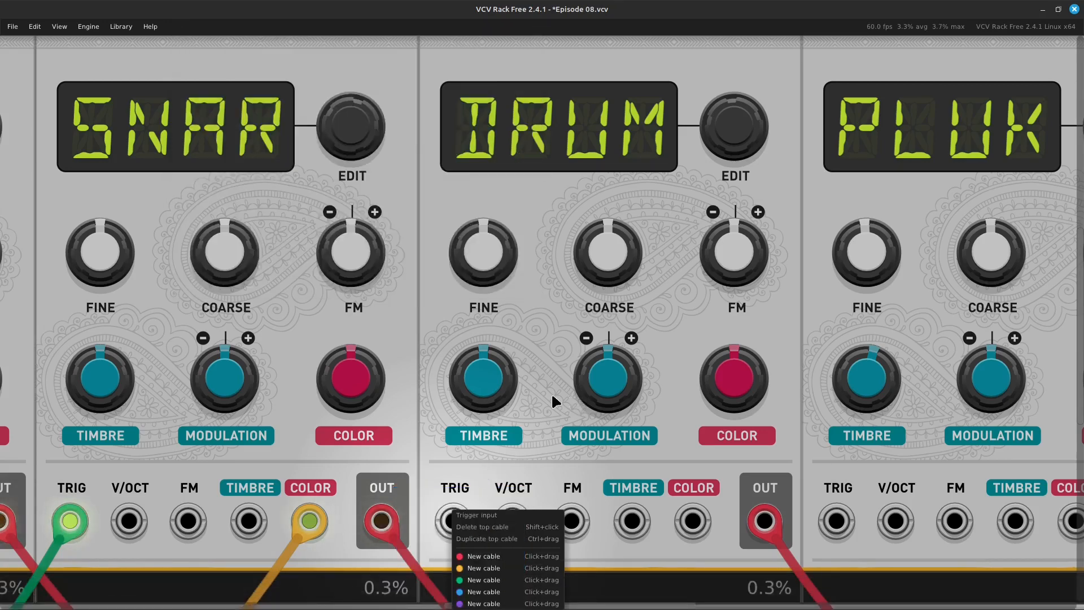
{"action": "left_click", "coordinate": [439, 438]}
{"action": "scroll", "coordinate": [437, 436], "scroll_direction": "down", "scroll_amount": 3}
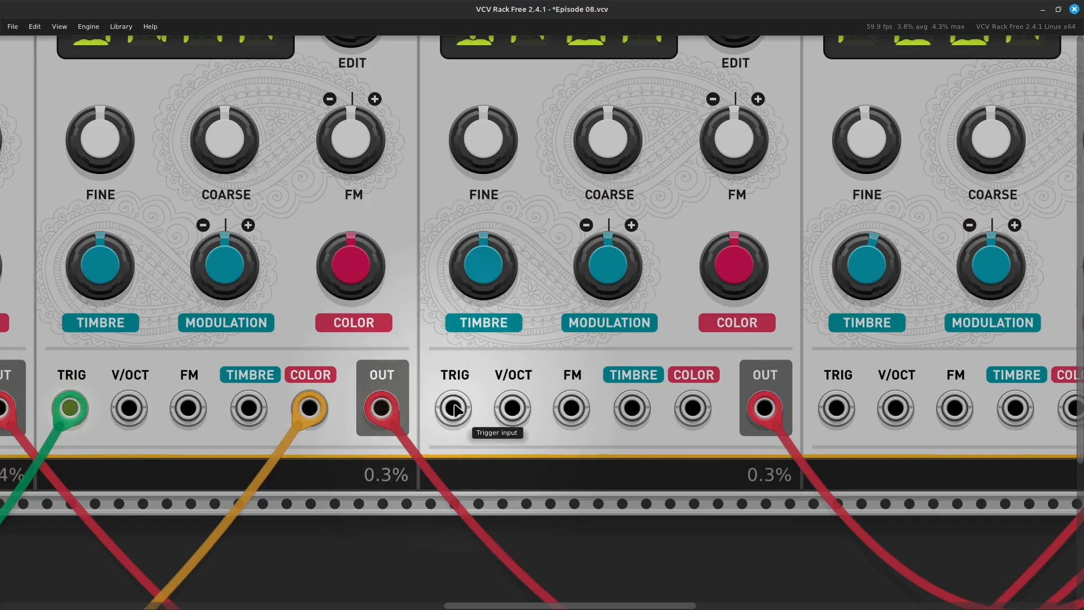
{"action": "right_click", "coordinate": [450, 414]}
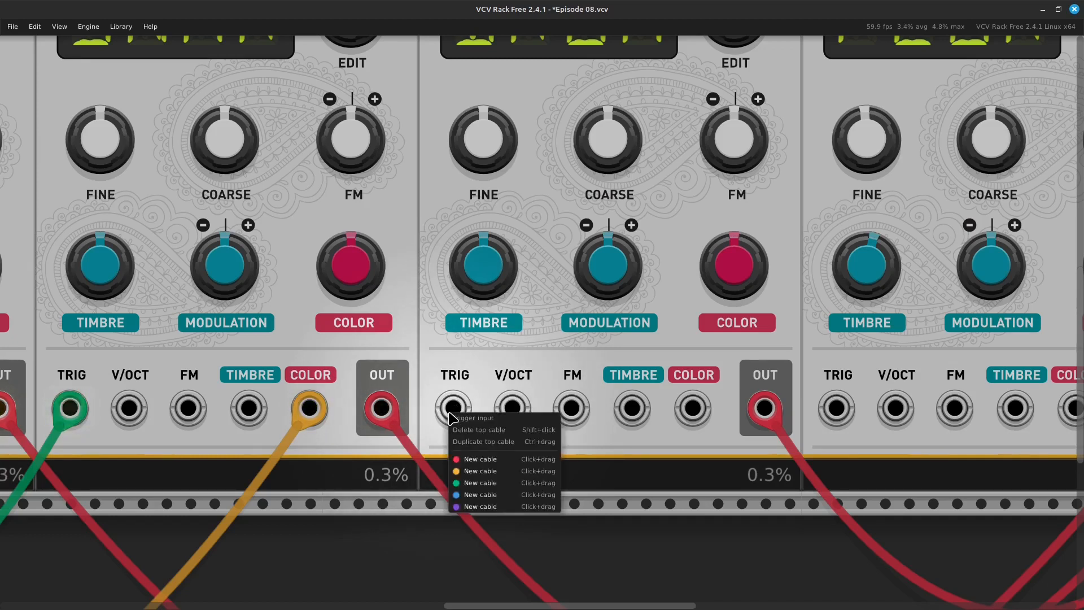
{"action": "left_click", "coordinate": [471, 483]}
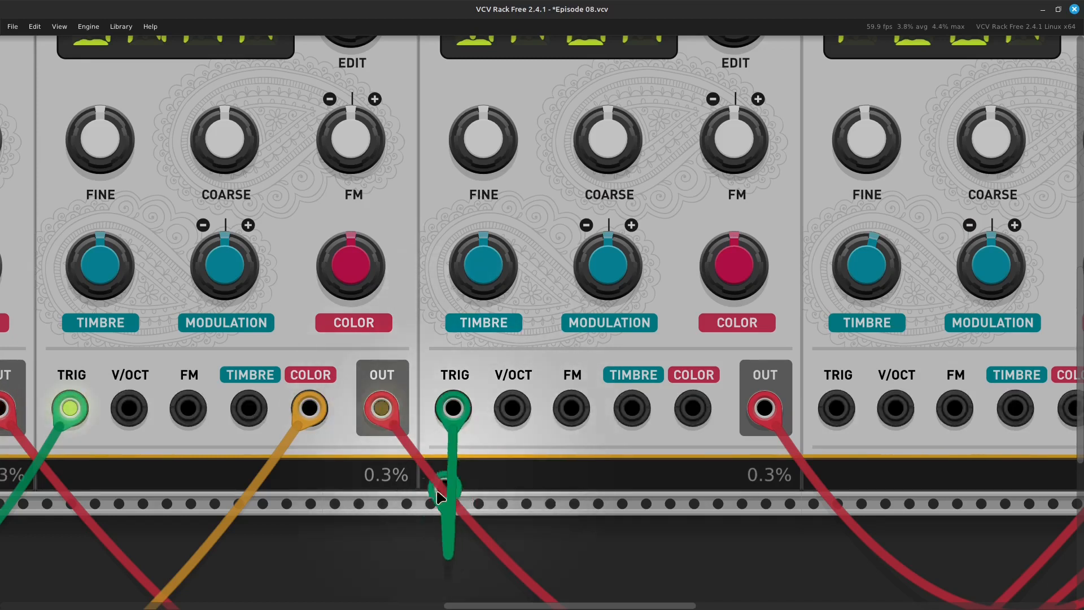
{"action": "left_click_drag", "start_coordinate": [207, 453], "coordinate": [459, 442]}
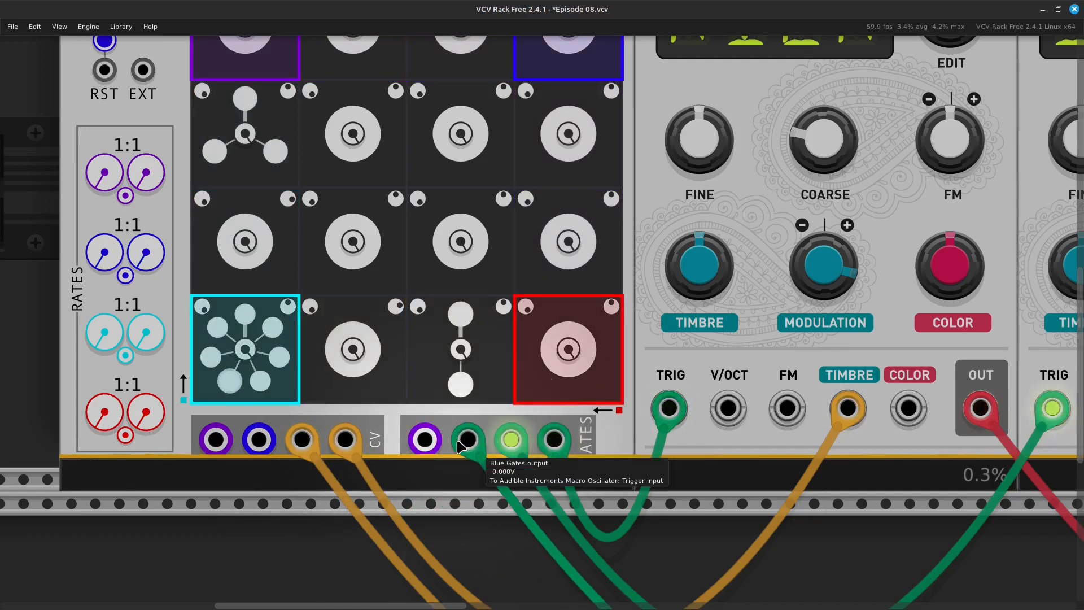
- Patch a yellow cable from the grid's blue CV output to the DRUM oscillator's V/OCT input
{"action": "scroll", "coordinate": [511, 302], "scroll_direction": "up", "scroll_amount": 4}
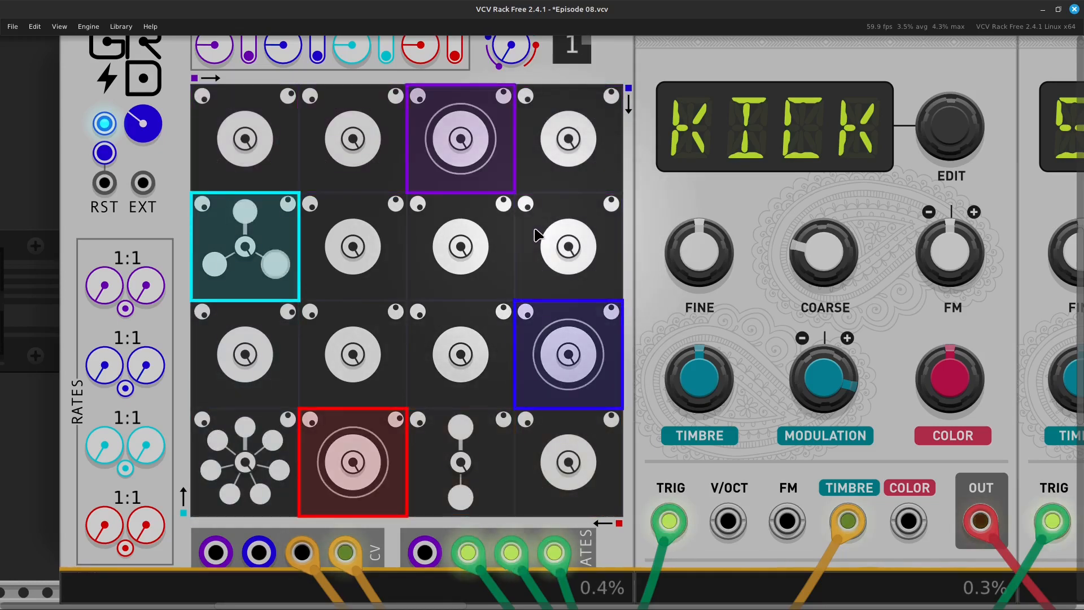
{"action": "scroll", "coordinate": [536, 236], "scroll_direction": "down", "scroll_amount": 1}
{"action": "scroll", "coordinate": [536, 235], "scroll_direction": "down", "scroll_amount": 6}
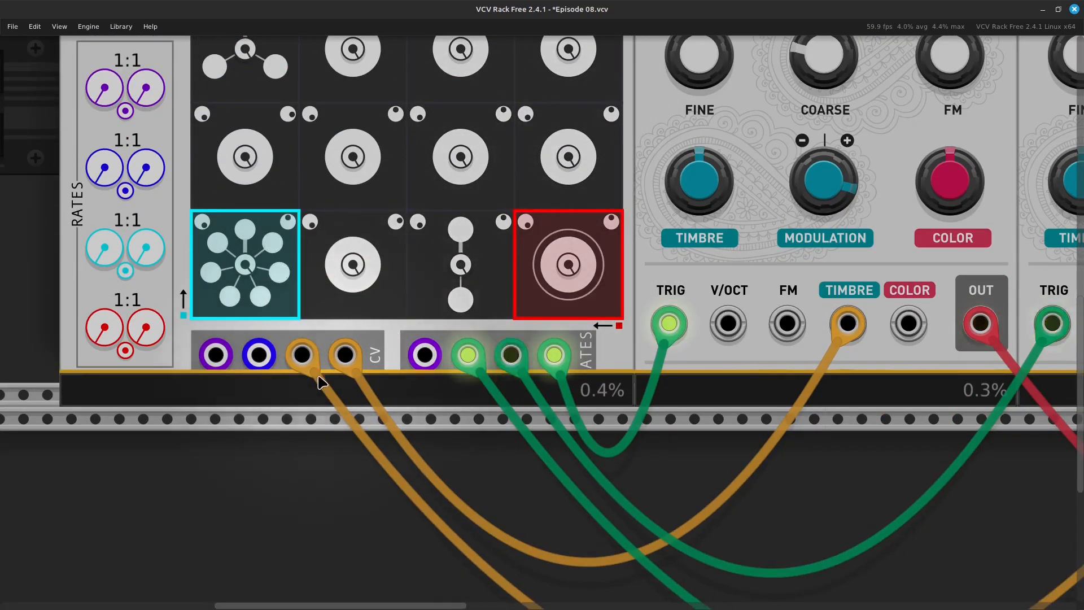
{"action": "right_click", "coordinate": [259, 354]}
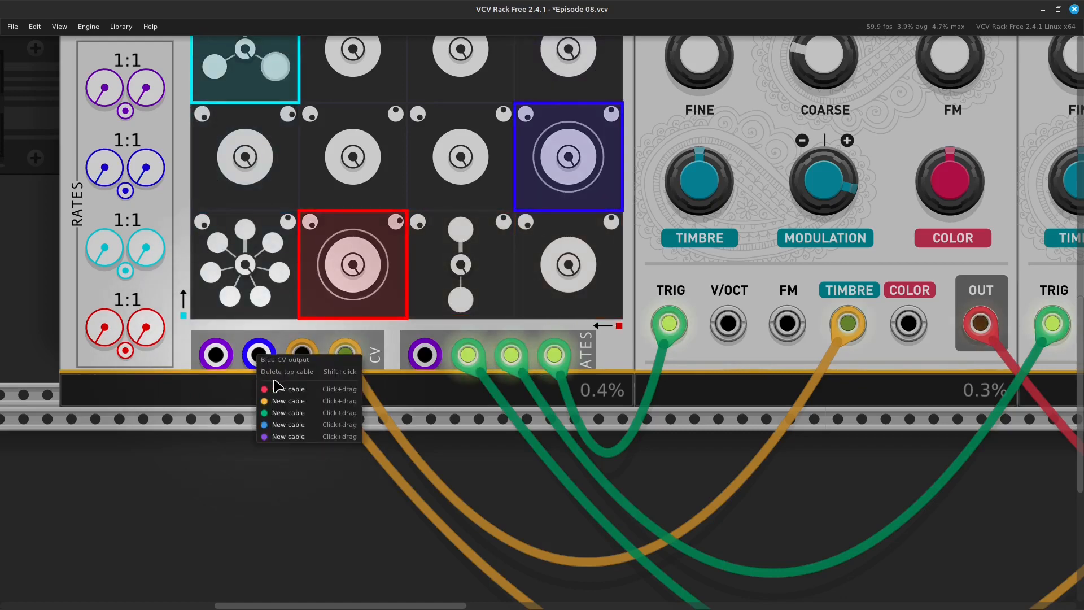
{"action": "left_click_drag", "start_coordinate": [288, 400], "coordinate": [838, 338]}
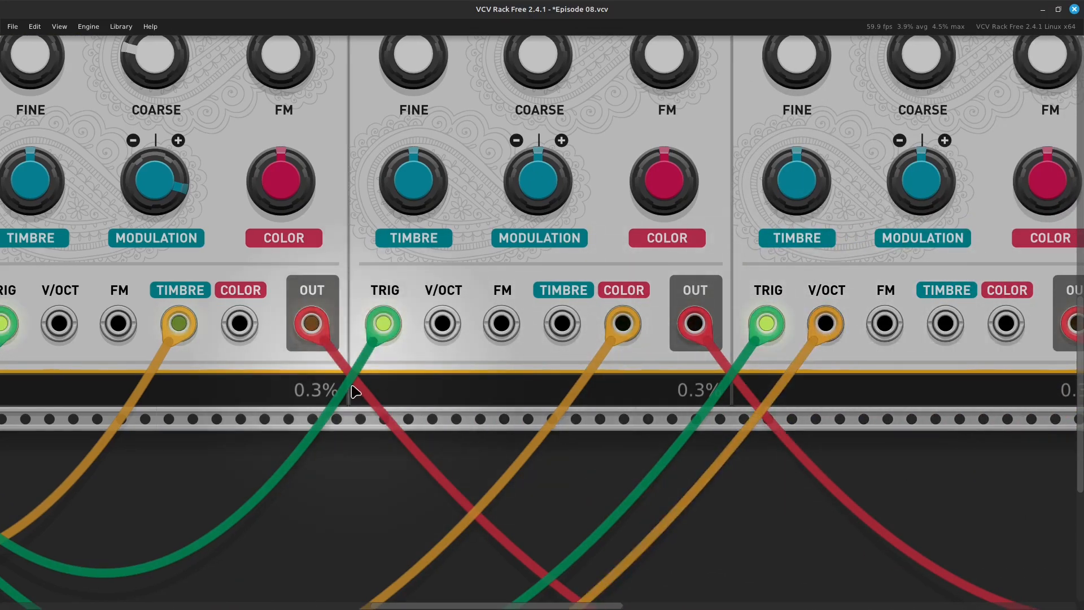
- Sweep the CV of the second row's last cell up and down and tune the top row's last cell to about -0.07 V
{"action": "scroll", "coordinate": [350, 385], "scroll_direction": "left", "scroll_amount": 15}
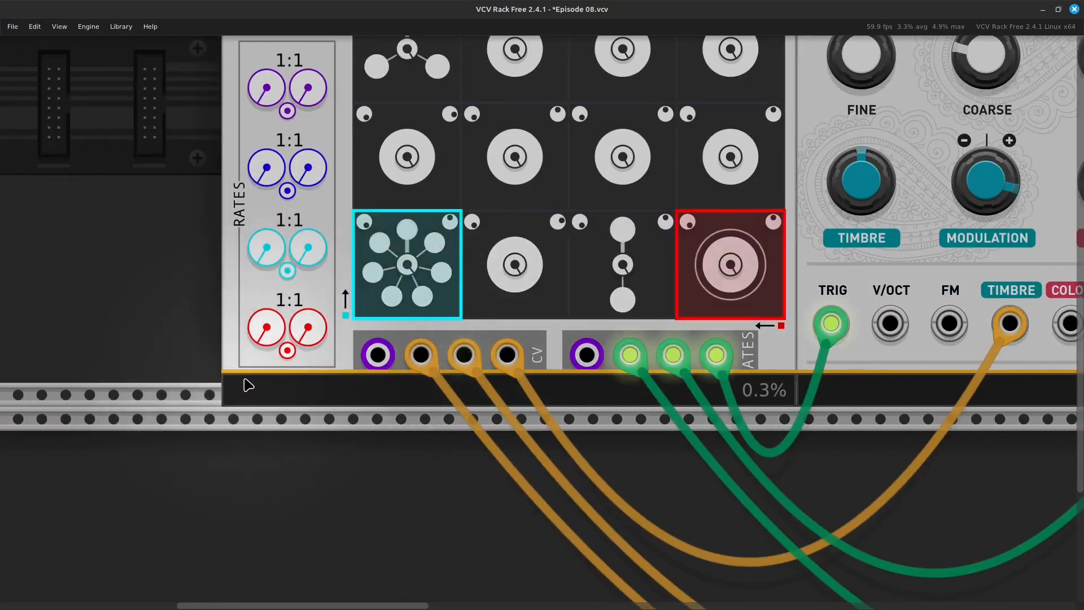
{"action": "scroll", "coordinate": [248, 381], "scroll_direction": "up", "scroll_amount": 5}
{"action": "scroll", "coordinate": [276, 387], "scroll_direction": "up", "scroll_amount": 2}
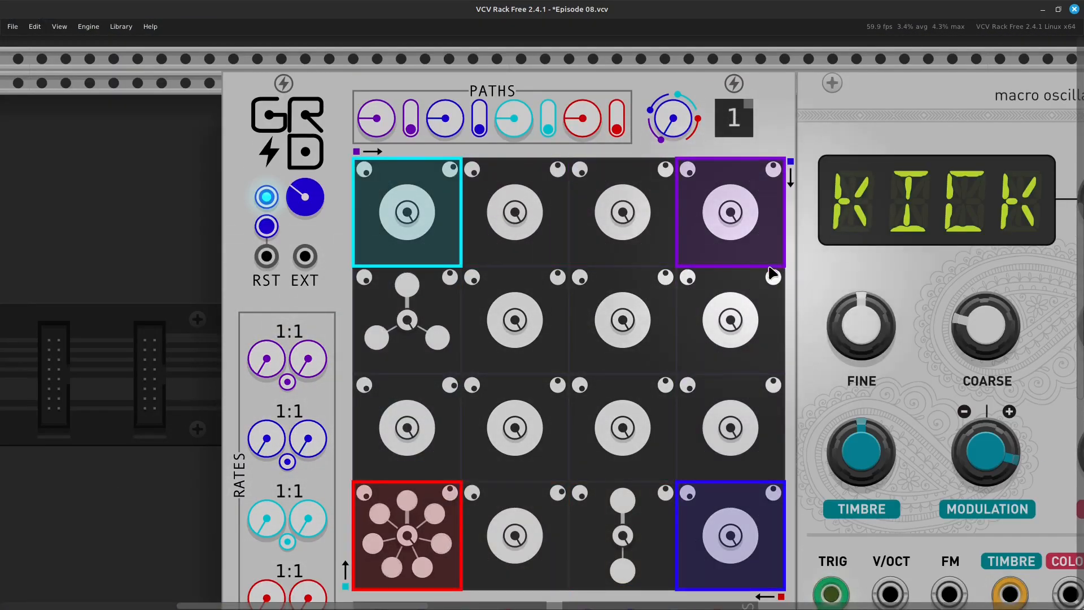
{"action": "left_click_drag", "start_coordinate": [774, 278], "coordinate": [774, 254]}
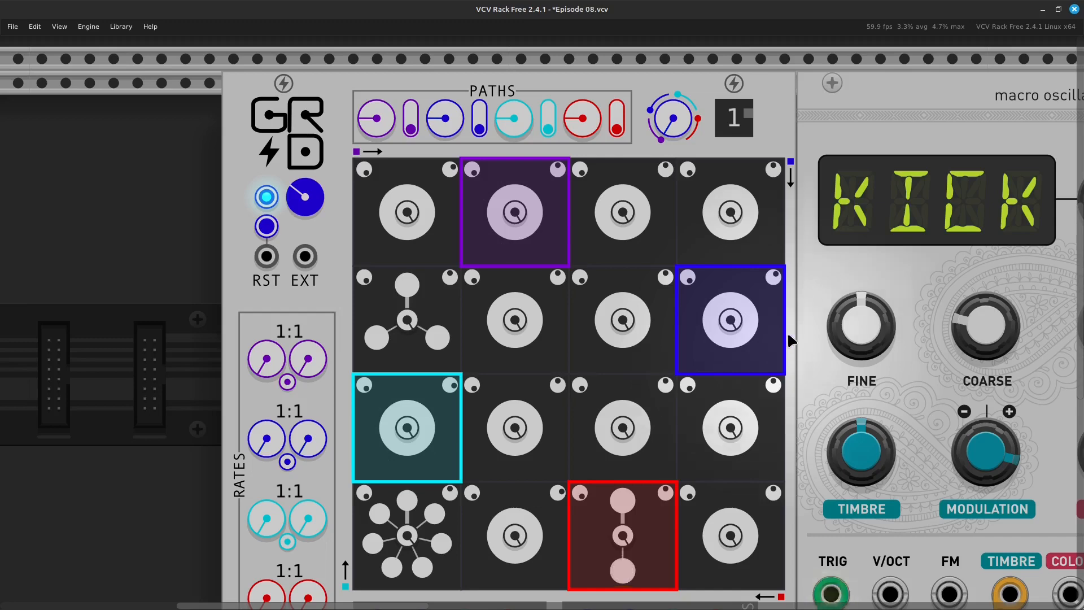
{"action": "left_click_drag", "start_coordinate": [774, 278], "coordinate": [775, 291]}
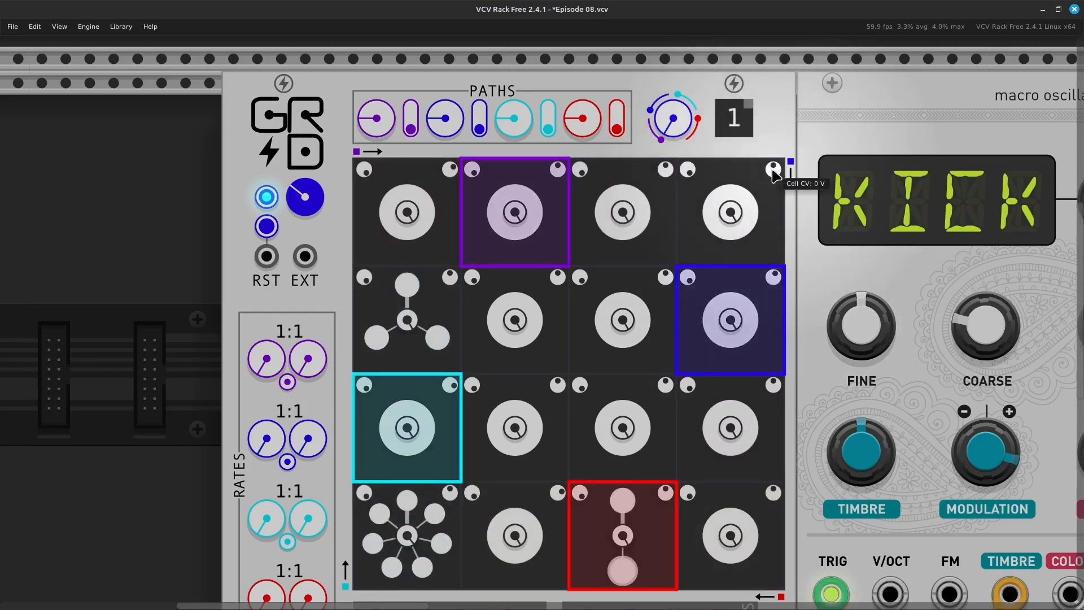
{"action": "mouse_move", "coordinate": [773, 170]}
{"action": "left_mouse_down"}
{"action": "mouse_move", "coordinate": [773, 187]}
{"action": "mouse_move", "coordinate": [773, 175]}
{"action": "left_mouse_up"}
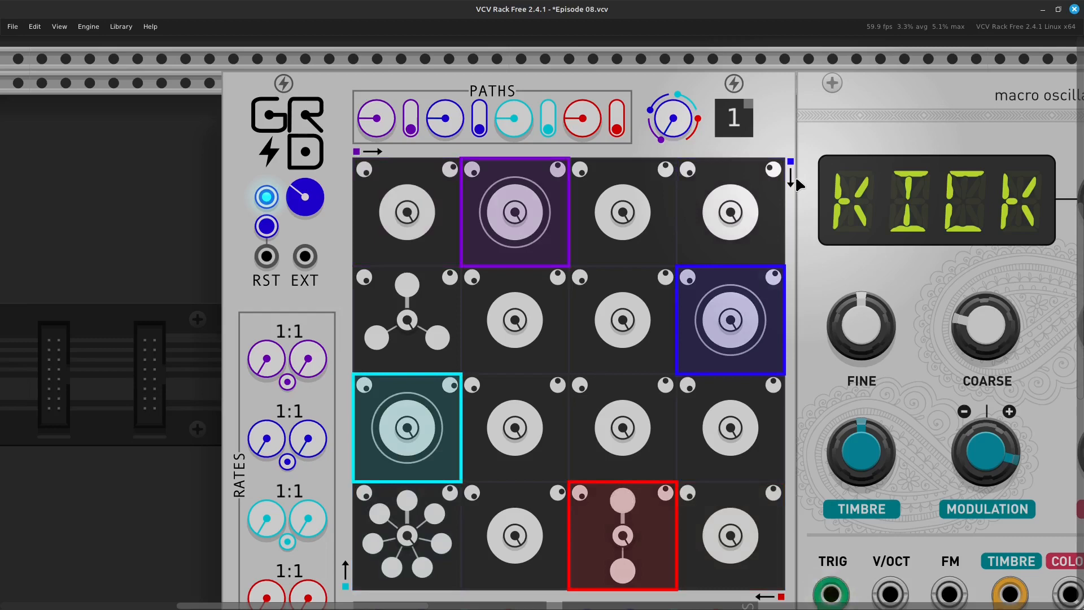
{"action": "mouse_move", "coordinate": [771, 170]}
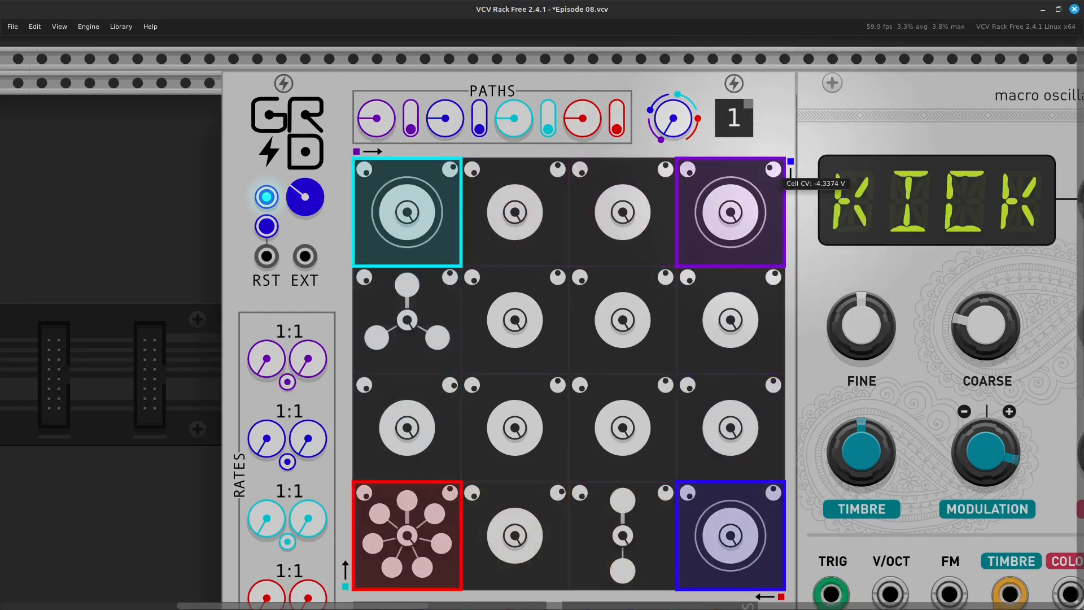
{"action": "mouse_move", "coordinate": [772, 169]}
{"action": "left_mouse_down"}
{"action": "mouse_move", "coordinate": [773, 138]}
{"action": "mouse_move", "coordinate": [773, 155]}
{"action": "left_mouse_up"}
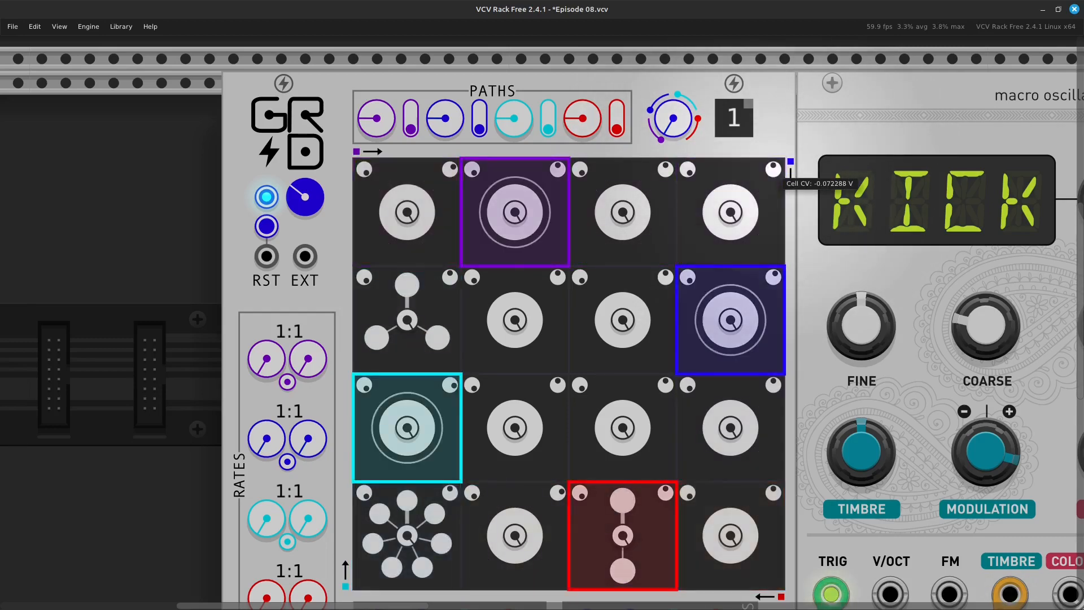
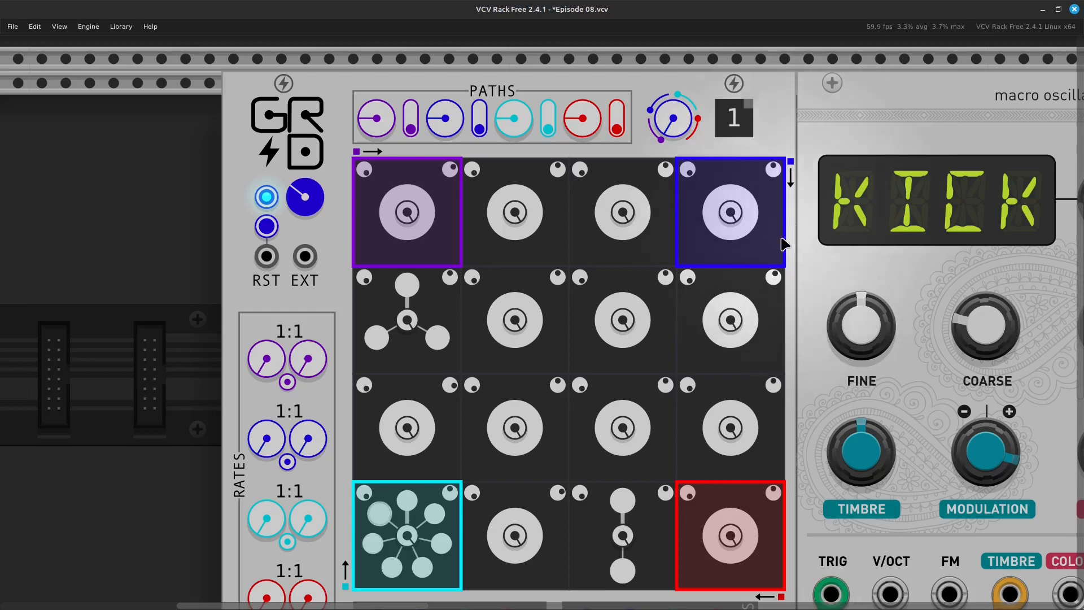
- Set the top row's last cell to two subdivisions and initialize the CV of the cell directly below it
{"action": "left_click", "coordinate": [729, 229]}
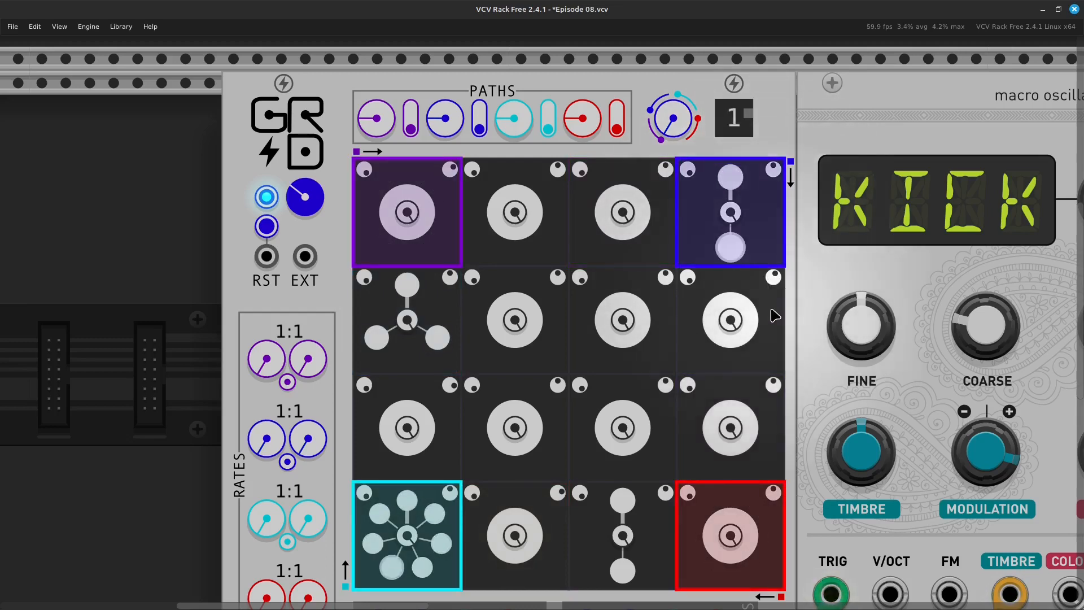
{"action": "right_click", "coordinate": [773, 279]}
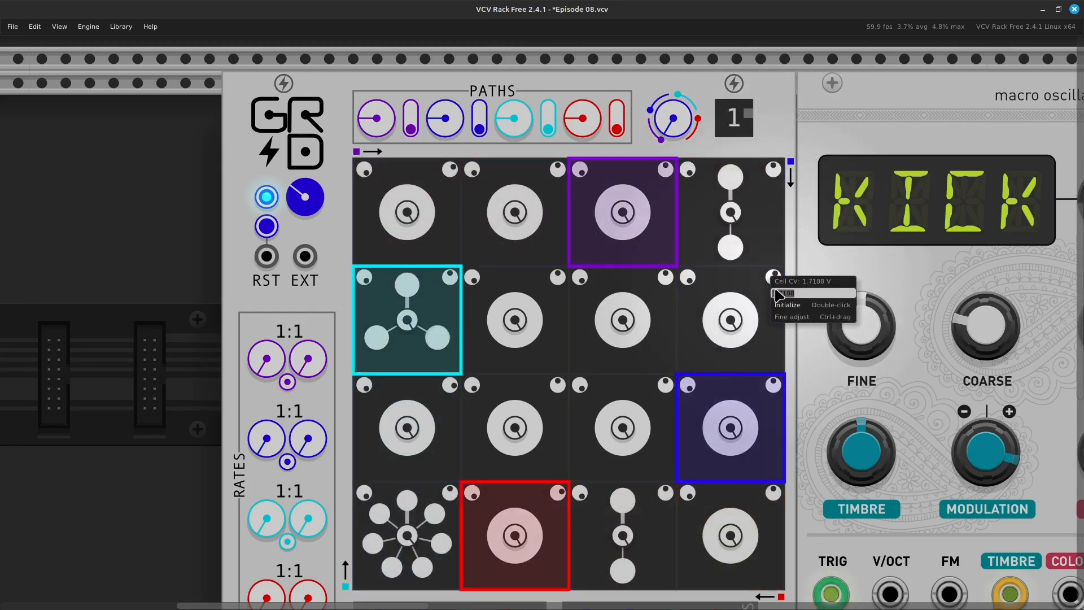
{"action": "left_click", "coordinate": [801, 306]}
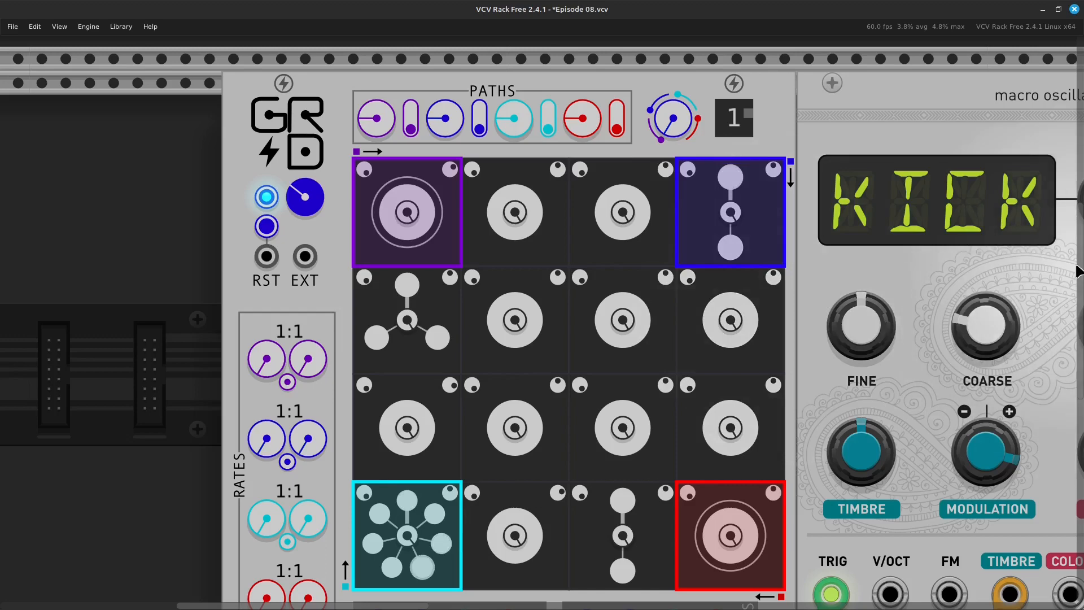
- Move the blue CV cable from V/OCT to timbre on the DRUM oscillator and set timbre to about 52% and modulation to about 0.78
{"action": "scroll", "coordinate": [1079, 271], "scroll_direction": "right", "scroll_amount": 15}
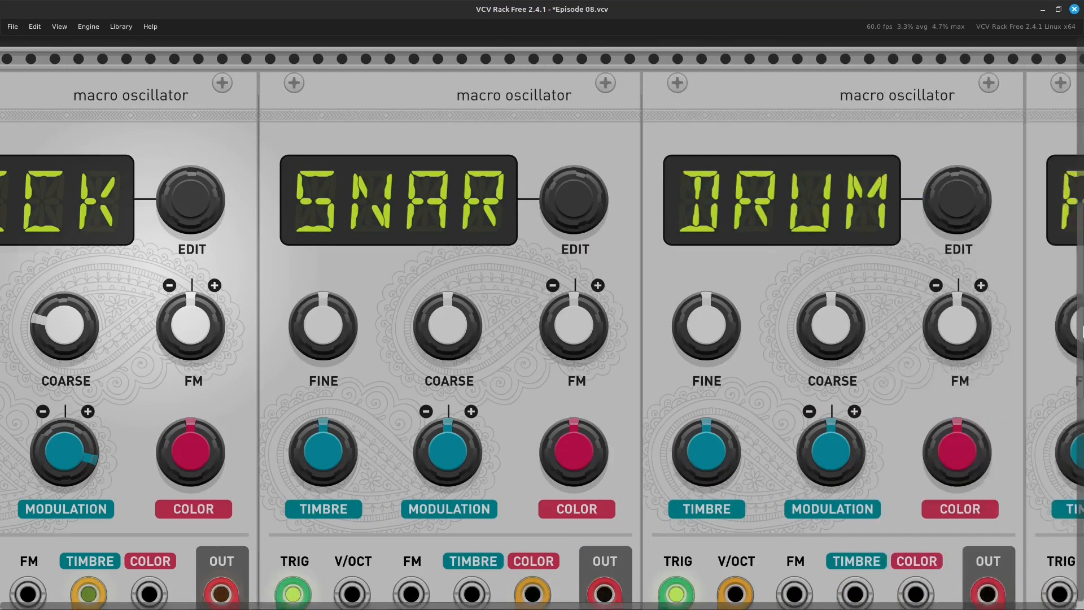
{"action": "scroll", "coordinate": [1078, 333], "scroll_direction": "right", "scroll_amount": 2}
{"action": "scroll", "coordinate": [1072, 339], "scroll_direction": "down", "scroll_amount": 3}
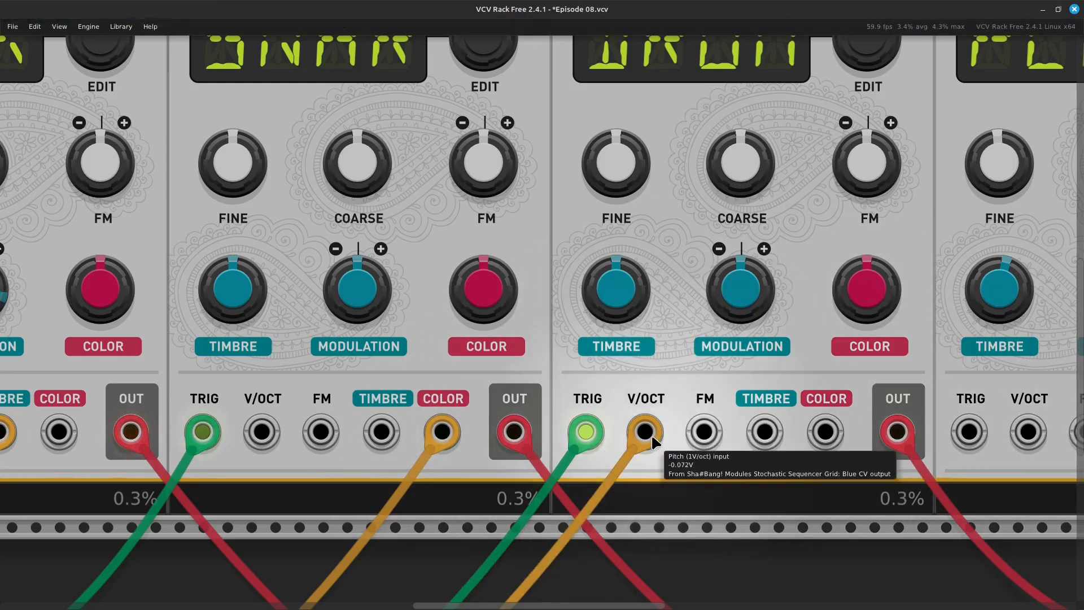
{"action": "left_click_drag", "start_coordinate": [643, 431], "coordinate": [765, 432]}
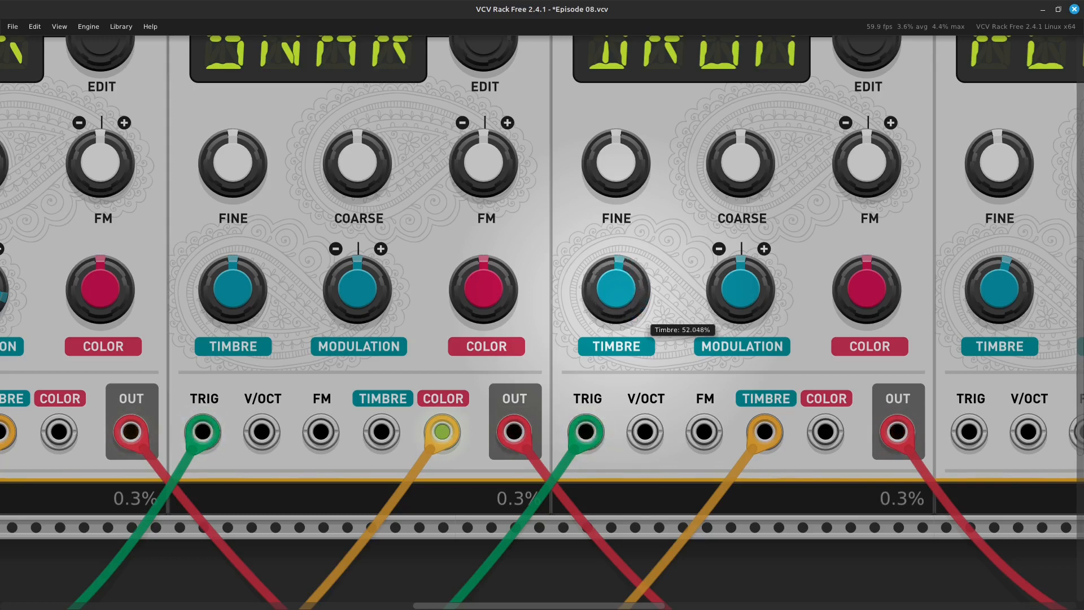
{"action": "left_click_drag", "start_coordinate": [741, 289], "coordinate": [741, 260]}
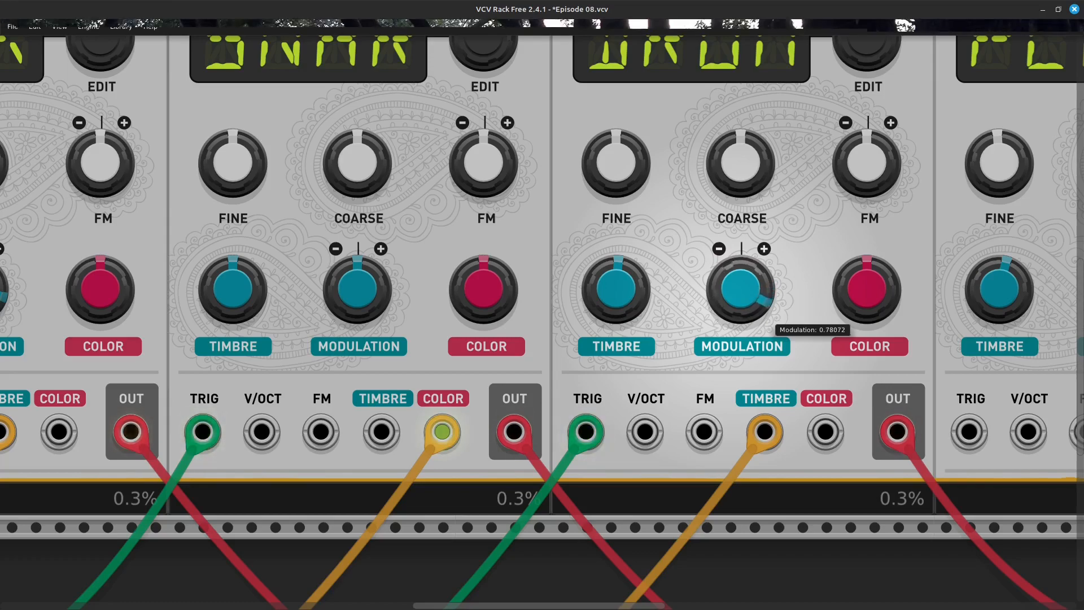
- Raise the CV of the last cell in the grid's second row slightly above 0 V
{"action": "scroll", "coordinate": [465, 313], "scroll_direction": "left", "scroll_amount": 5}
{"action": "scroll", "coordinate": [423, 299], "scroll_direction": "left", "scroll_amount": 15}
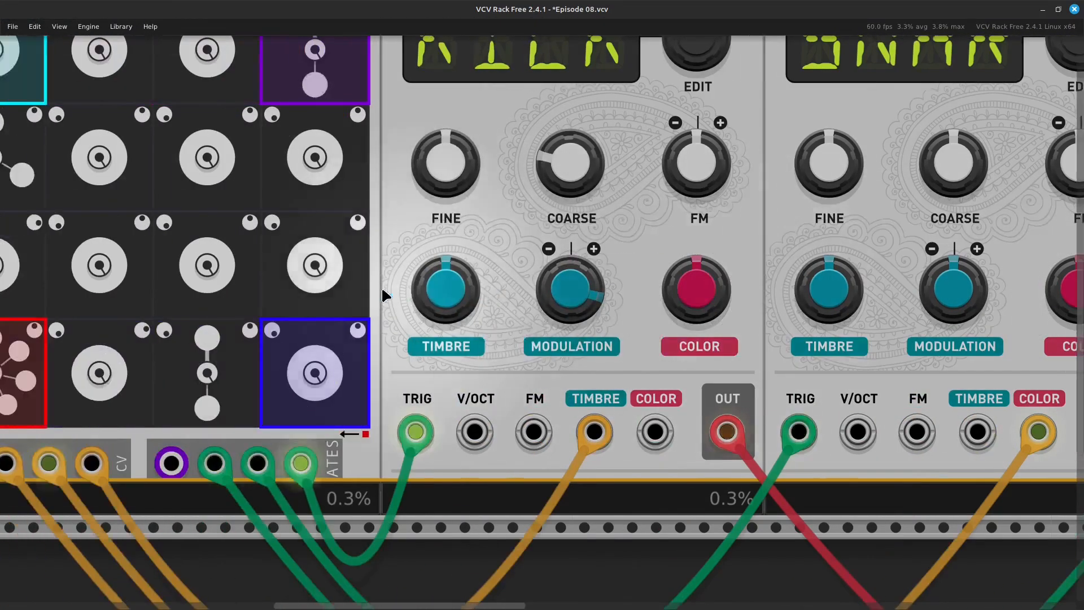
{"action": "scroll", "coordinate": [395, 283], "scroll_direction": "up", "scroll_amount": 4}
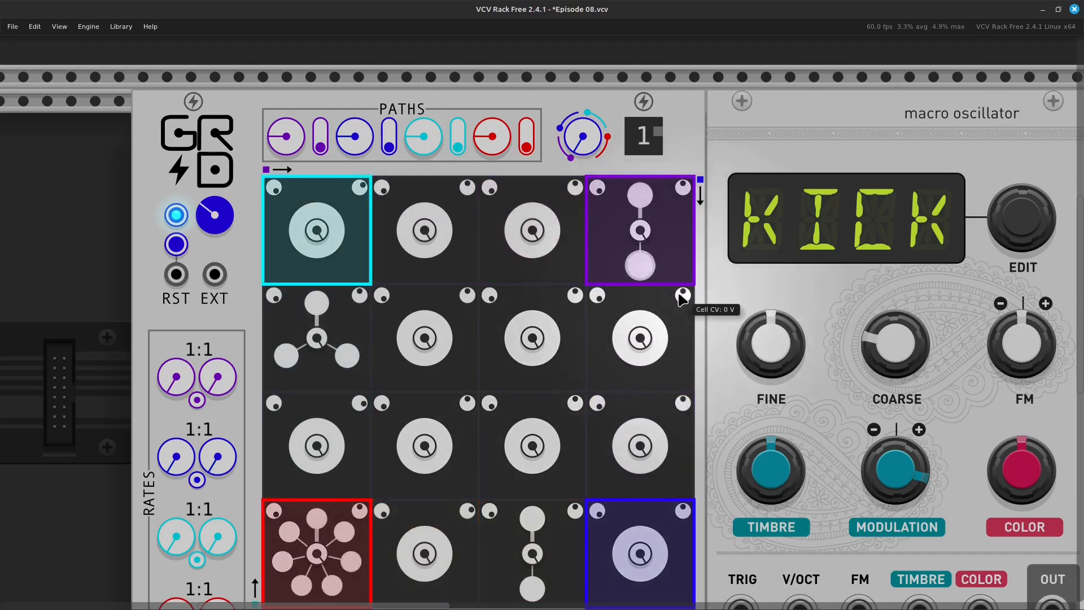
{"action": "left_click_drag", "start_coordinate": [683, 295], "coordinate": [683, 274]}
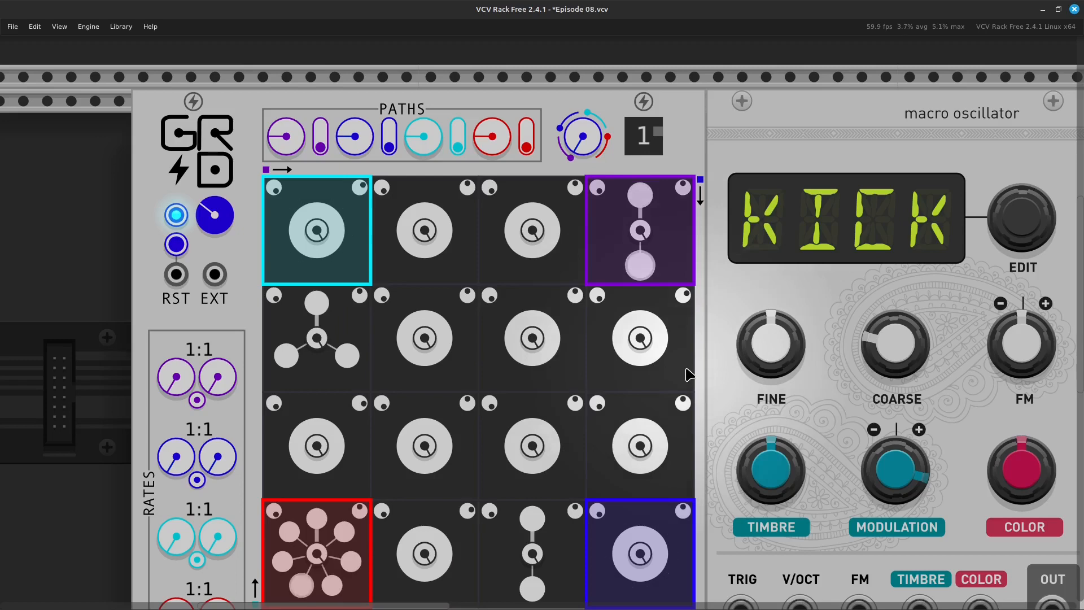
- Examine how the grid's moving paths, CV outputs and gate outputs drive the KICK and SNAR oscillators
{"action": "scroll", "coordinate": [687, 375], "scroll_direction": "down", "scroll_amount": 2}
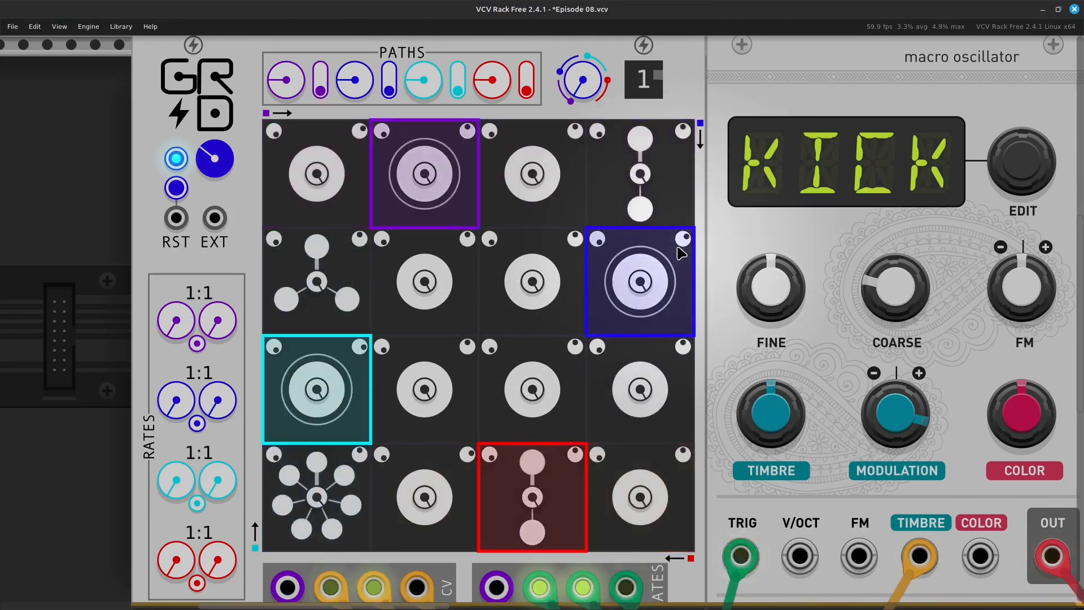
{"action": "scroll", "coordinate": [706, 385], "scroll_direction": "right", "scroll_amount": 10}
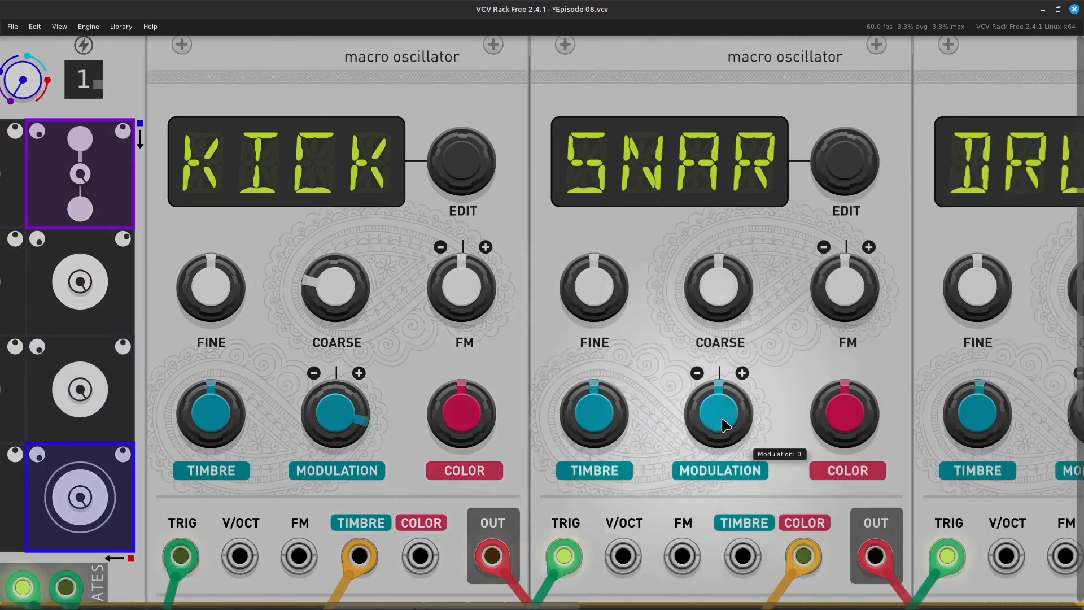
{"action": "scroll", "coordinate": [744, 456], "scroll_direction": "left", "scroll_amount": 15}
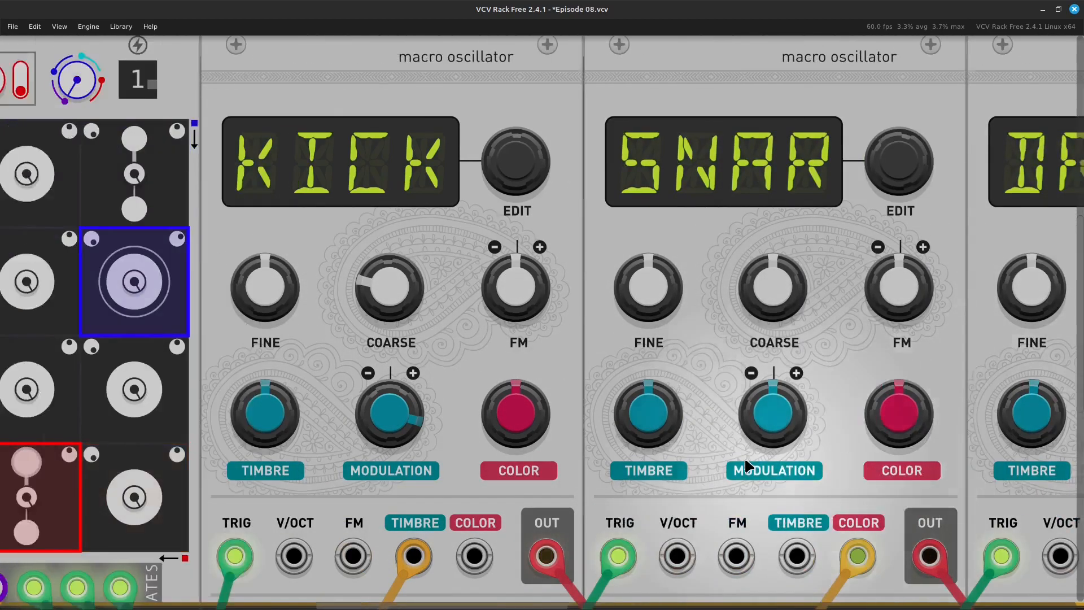
{"action": "scroll", "coordinate": [659, 454], "scroll_direction": "down", "scroll_amount": 4}
{"action": "scroll", "coordinate": [628, 454], "scroll_direction": "down", "scroll_amount": 3}
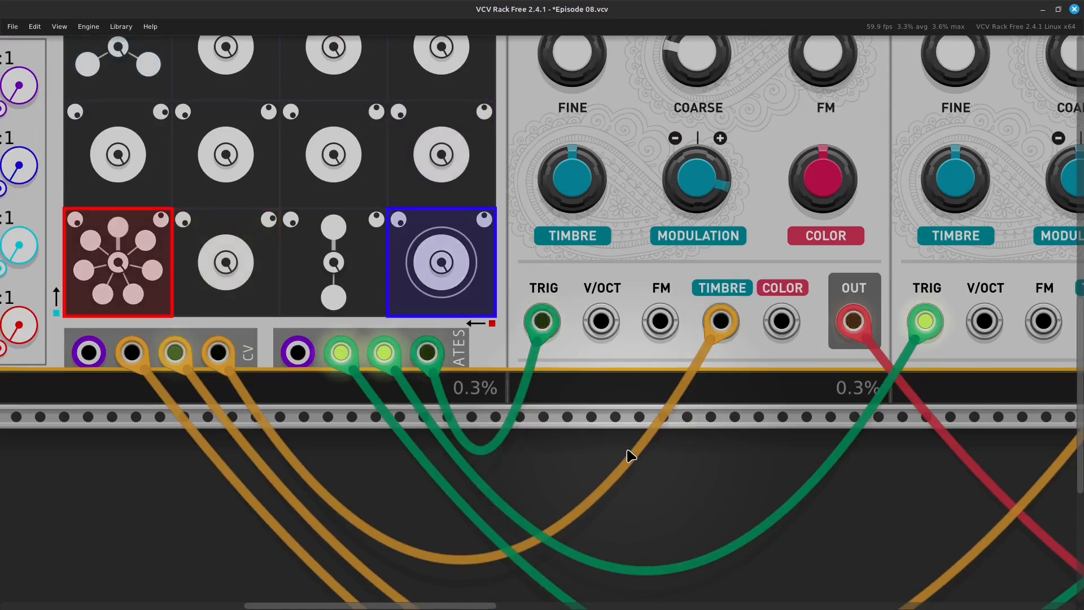
{"action": "scroll", "coordinate": [626, 446], "scroll_direction": "up", "scroll_amount": 9}
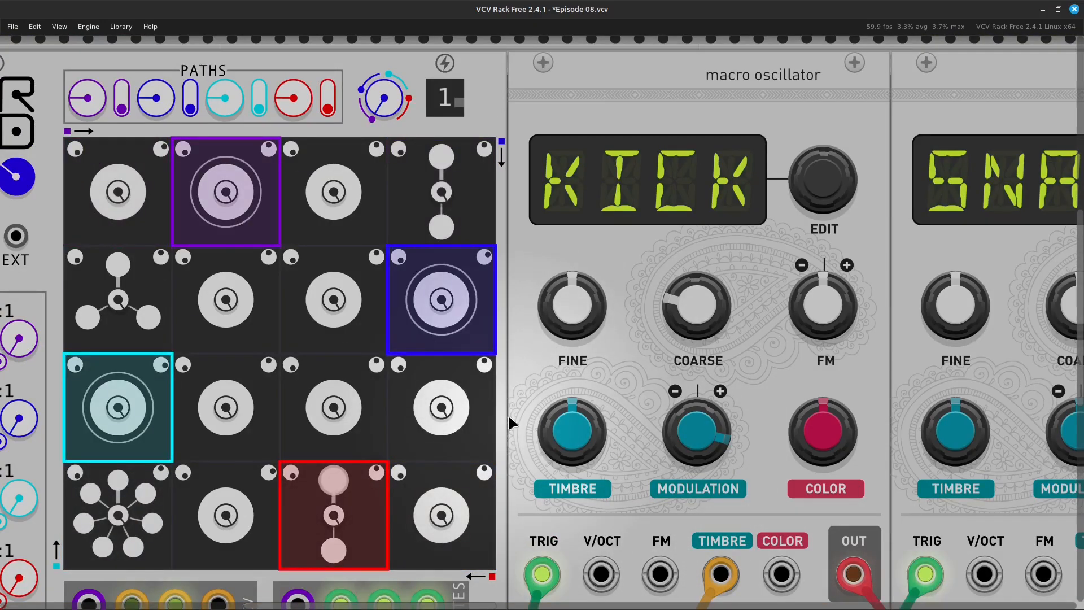
{"action": "scroll", "coordinate": [508, 418], "scroll_direction": "down", "scroll_amount": 5}
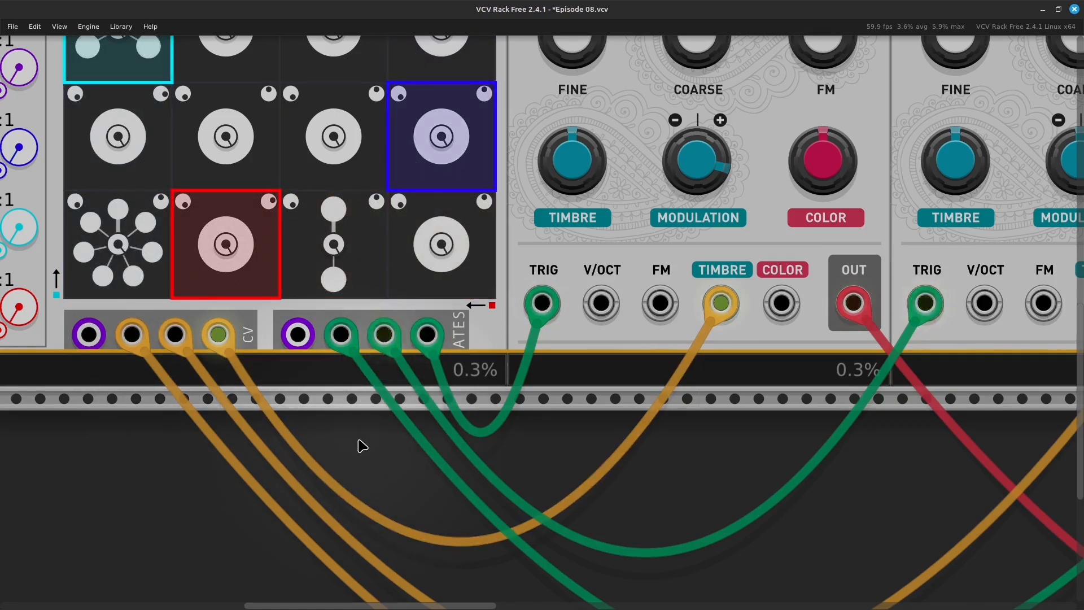
{"action": "scroll", "coordinate": [362, 446], "scroll_direction": "up", "scroll_amount": 5}
{"action": "scroll", "coordinate": [354, 452], "scroll_direction": "left", "scroll_amount": 3}
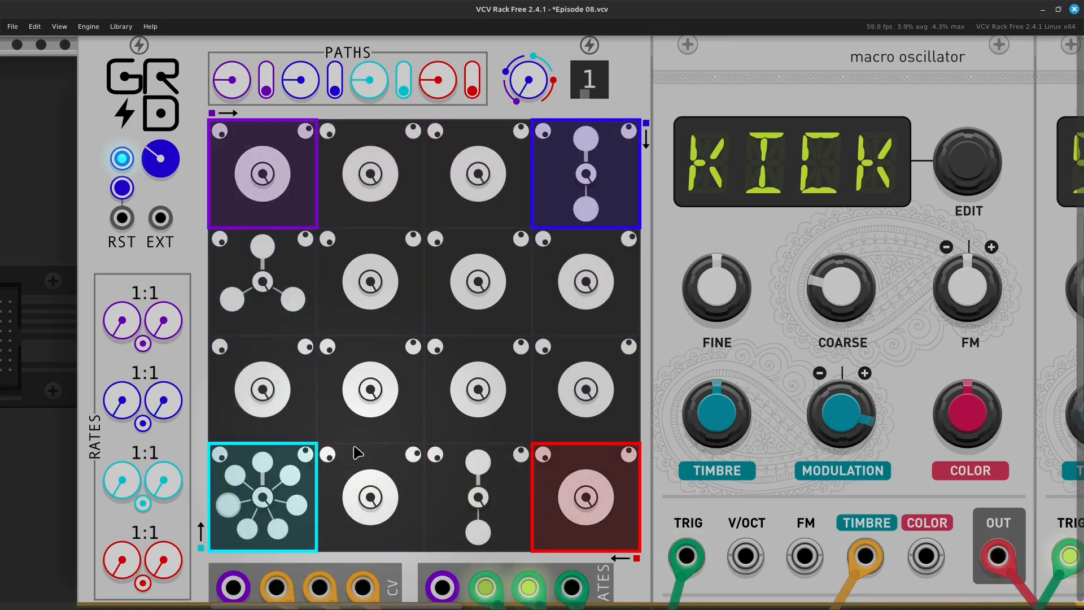
{"action": "scroll", "coordinate": [357, 452], "scroll_direction": "right", "scroll_amount": 10}
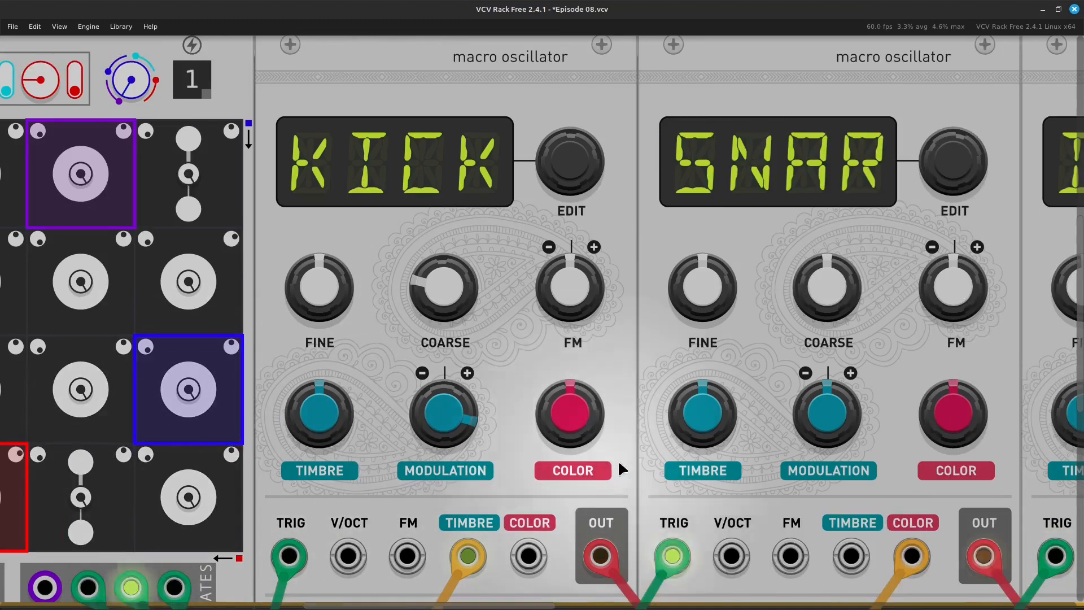
- Select the VCA MIX, DELAY and AUDIO modules together and move them right to open a gap beside the PLUK oscillator
{"action": "scroll", "coordinate": [693, 482], "scroll_direction": "right", "scroll_amount": 20}
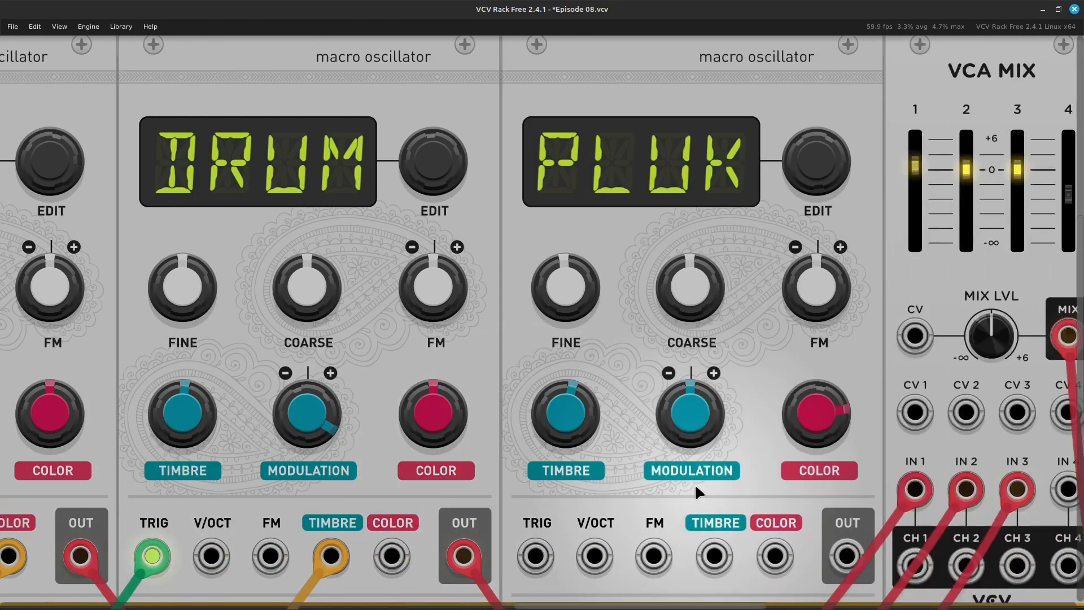
{"action": "scroll", "coordinate": [699, 492], "scroll_direction": "right", "scroll_amount": 14}
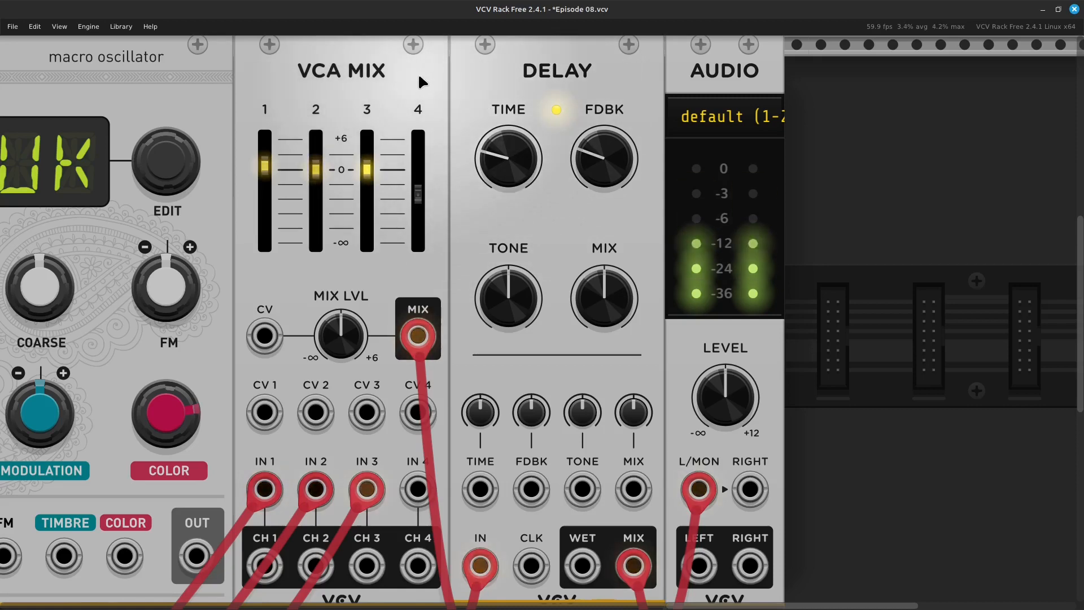
{"action": "left_click_drag", "start_coordinate": [375, 77], "coordinate": [745, 73]}
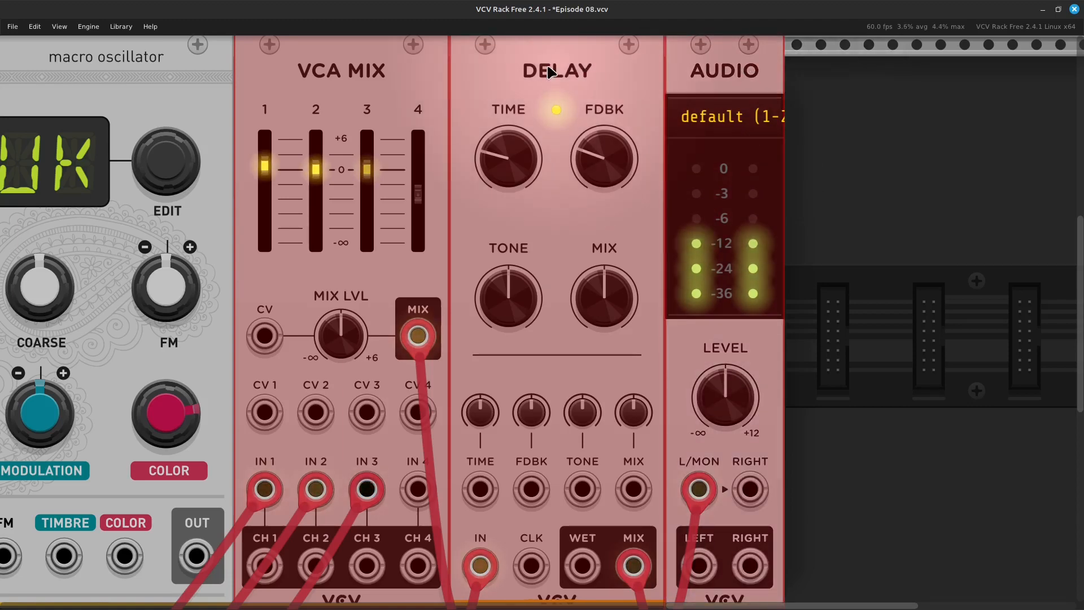
{"action": "left_click_drag", "start_coordinate": [394, 61], "coordinate": [600, 80]}
- Add an ADSR EG module between the PLUK oscillator and VCA MIX, lower its sustain and set its release to about 19.8 ms
{"action": "left_click", "coordinate": [368, 298]}
{"action": "right_click", "coordinate": [367, 298]}
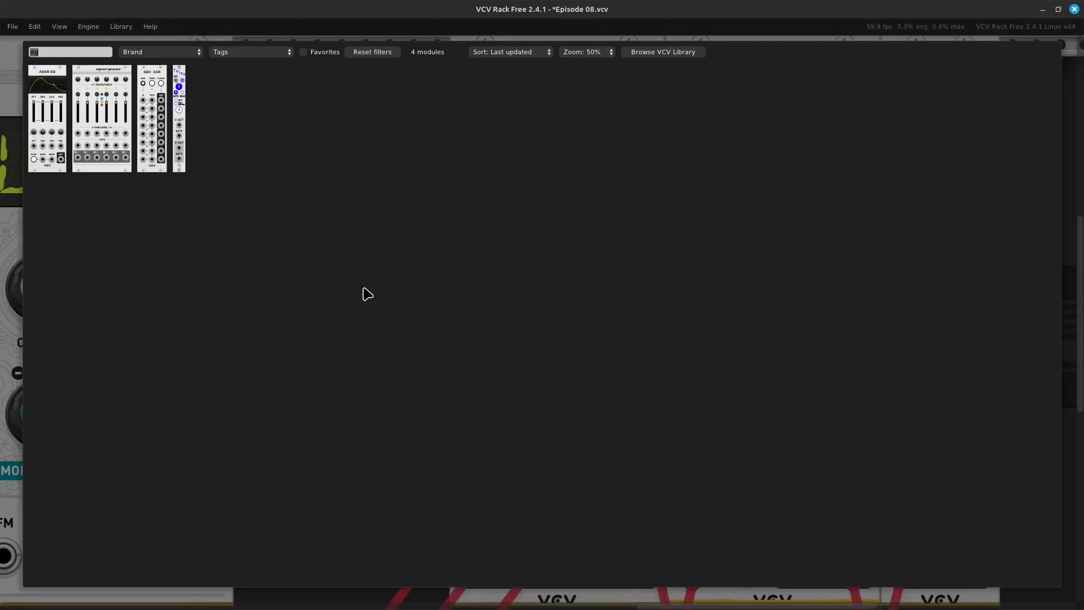
{"action": "key", "text": "BackSpace"}
{"action": "type", "text": "eg"}
{"action": "left_click", "coordinate": [35, 159]}
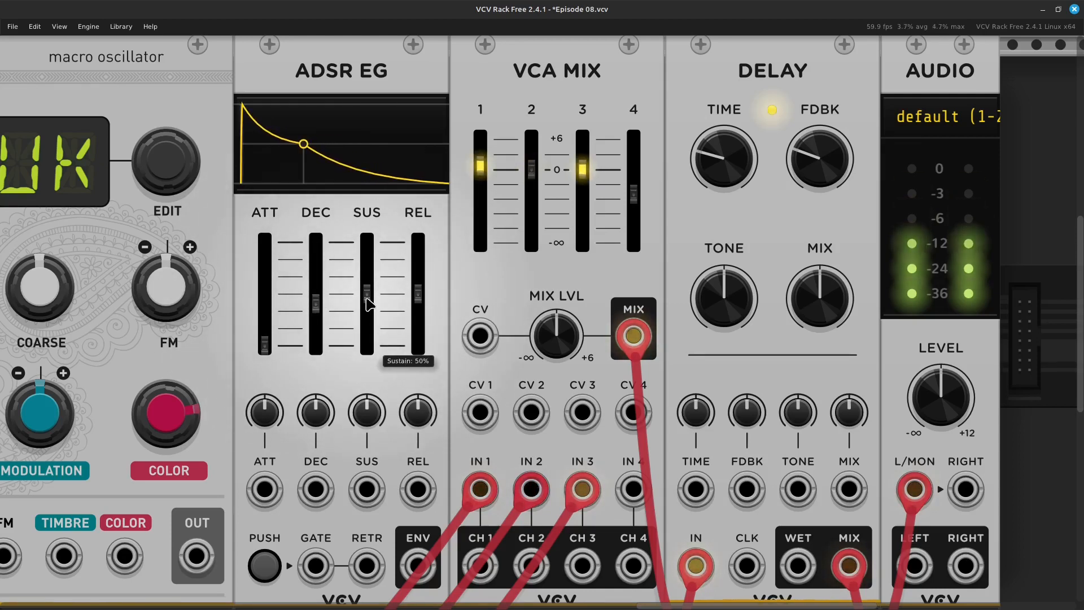
{"action": "left_click_drag", "start_coordinate": [367, 306], "coordinate": [367, 312]}
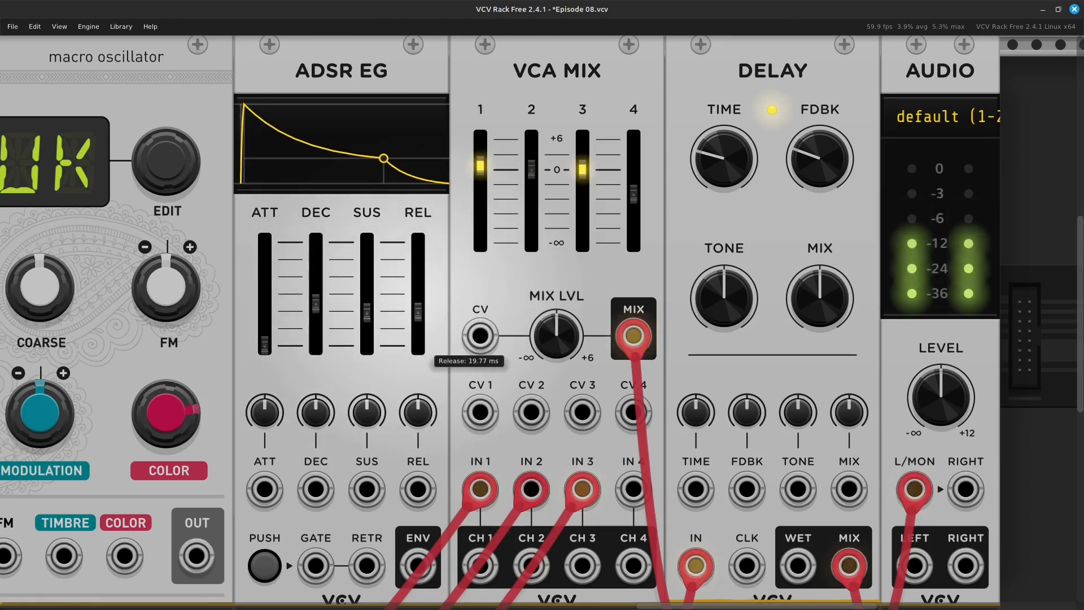
- Patch a red cable from PLUK's audio output to VCA MIX IN 4 and a green cable from the ADSR EG's ENV output to CV 4
{"action": "scroll", "coordinate": [415, 292], "scroll_direction": "left", "scroll_amount": 10}
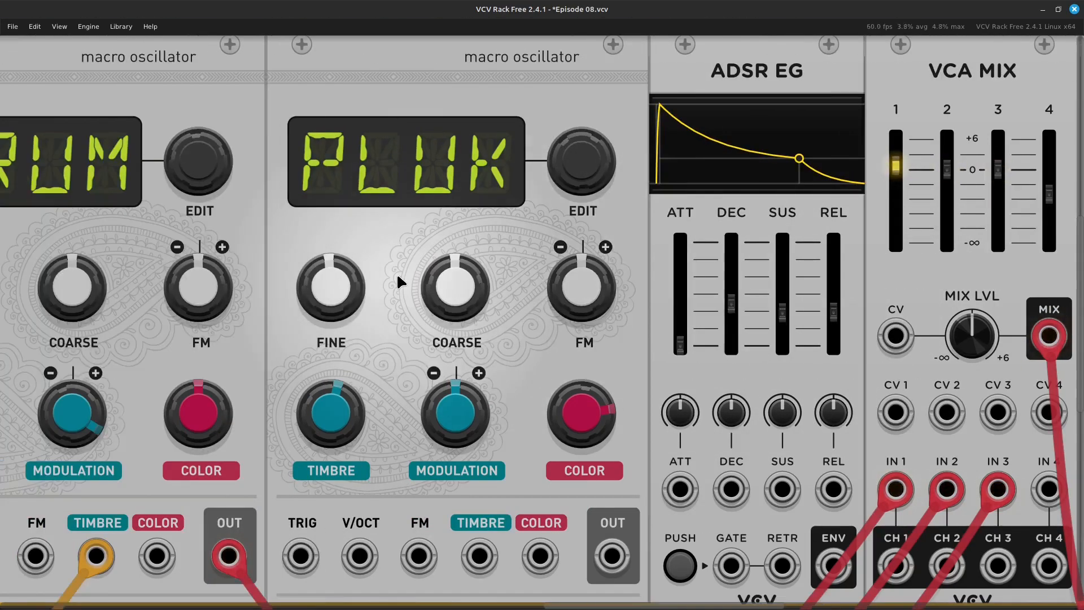
{"action": "scroll", "coordinate": [498, 428], "scroll_direction": "down", "scroll_amount": 4}
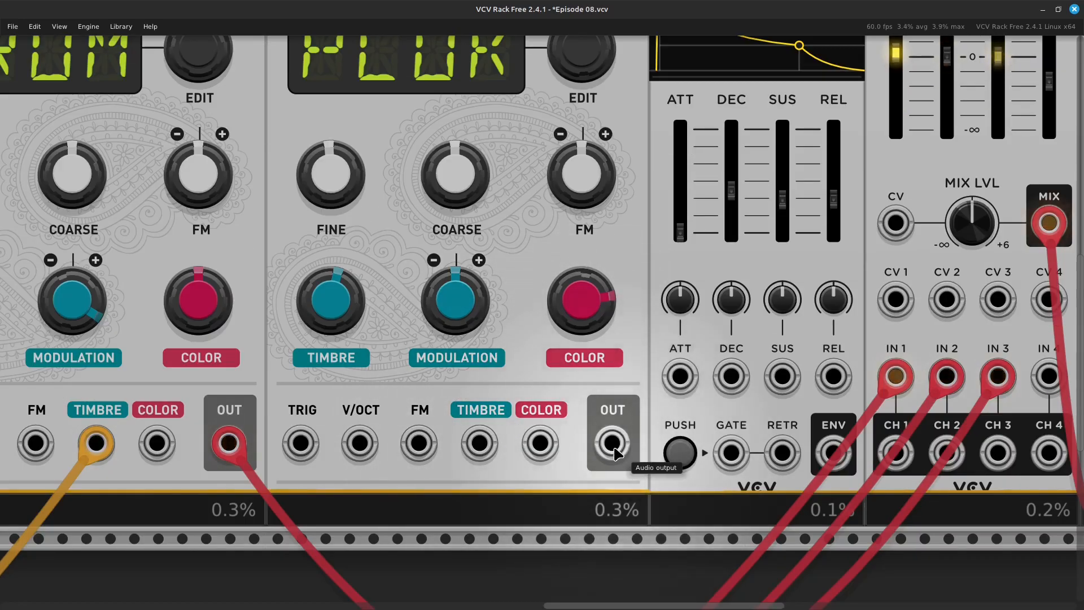
{"action": "right_click", "coordinate": [617, 454]}
{"action": "left_click_drag", "start_coordinate": [637, 484], "coordinate": [656, 516]}
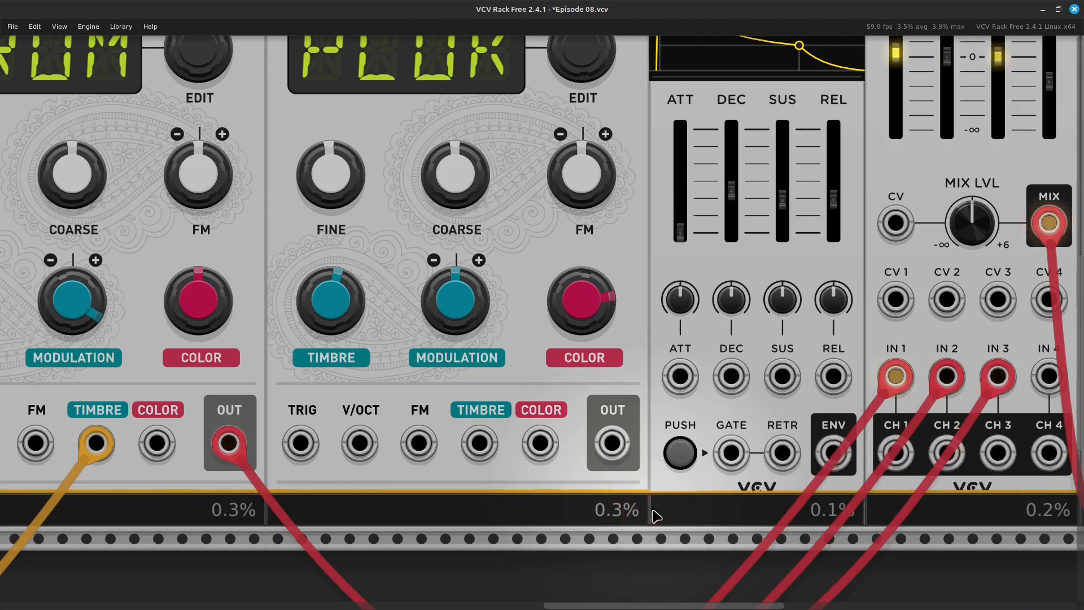
{"action": "right_click", "coordinate": [616, 453]}
{"action": "left_click_drag", "start_coordinate": [636, 485], "coordinate": [706, 378]}
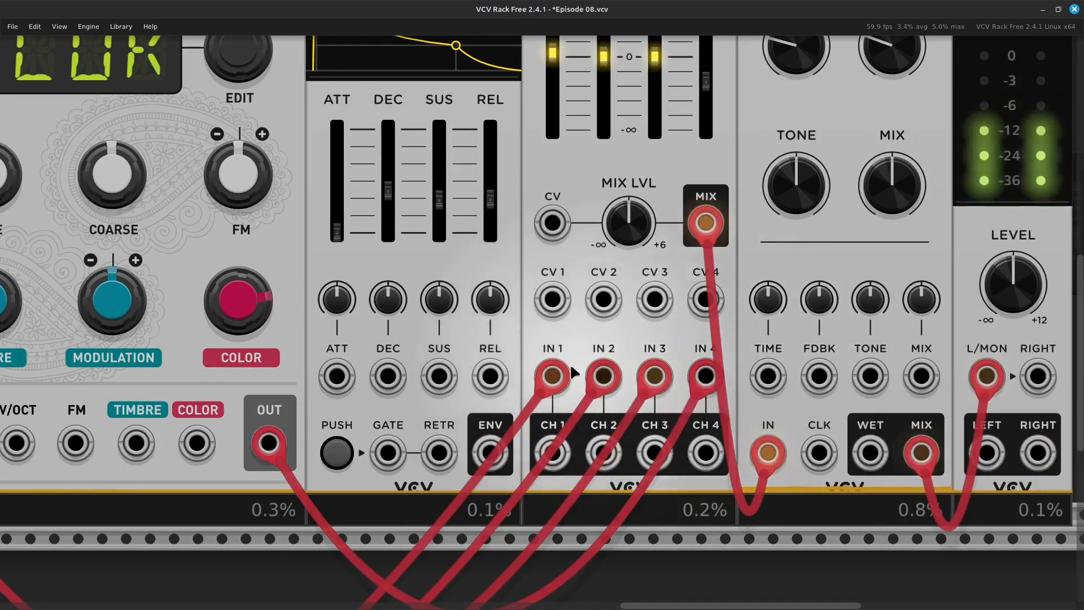
{"action": "right_click", "coordinate": [493, 462]}
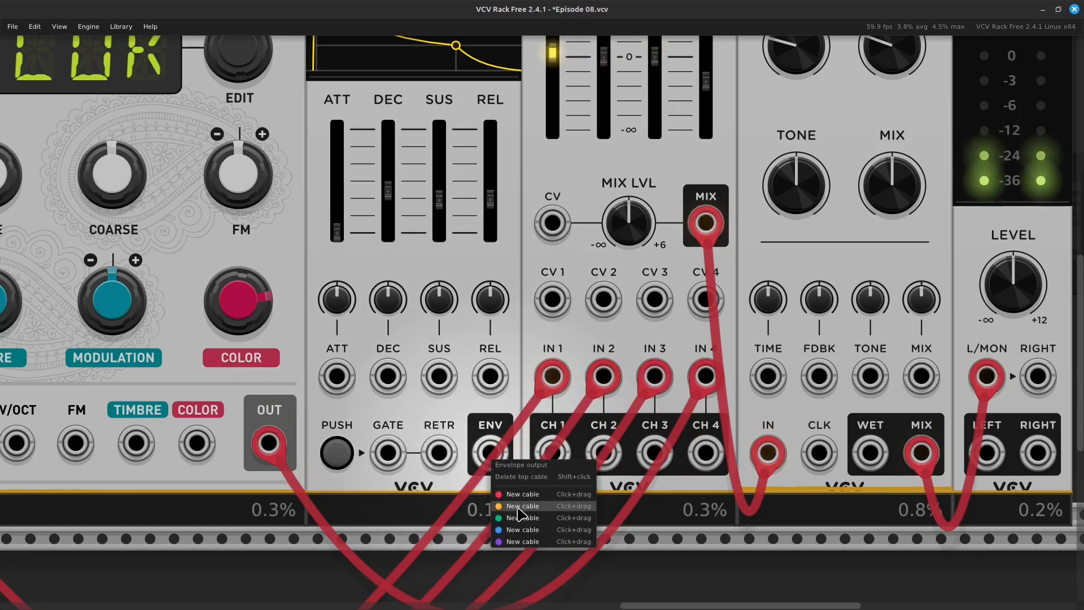
{"action": "left_click_drag", "start_coordinate": [519, 520], "coordinate": [690, 320]}
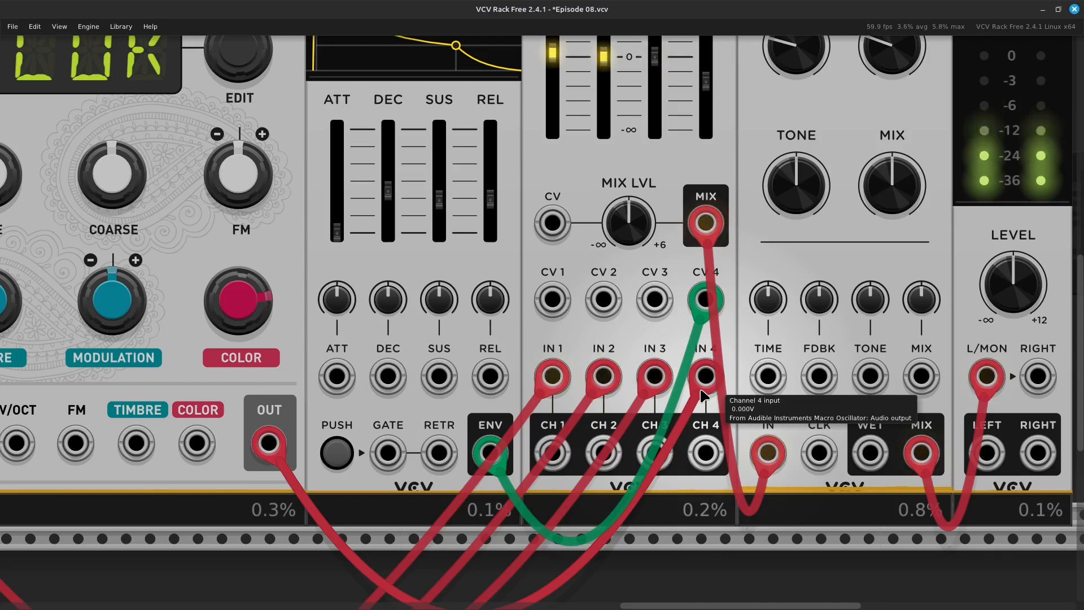
- Patch a green cable between the PLUK oscillator's TRIG input and the grid's purple gate output
{"action": "scroll", "coordinate": [702, 395], "scroll_direction": "left", "scroll_amount": 5}
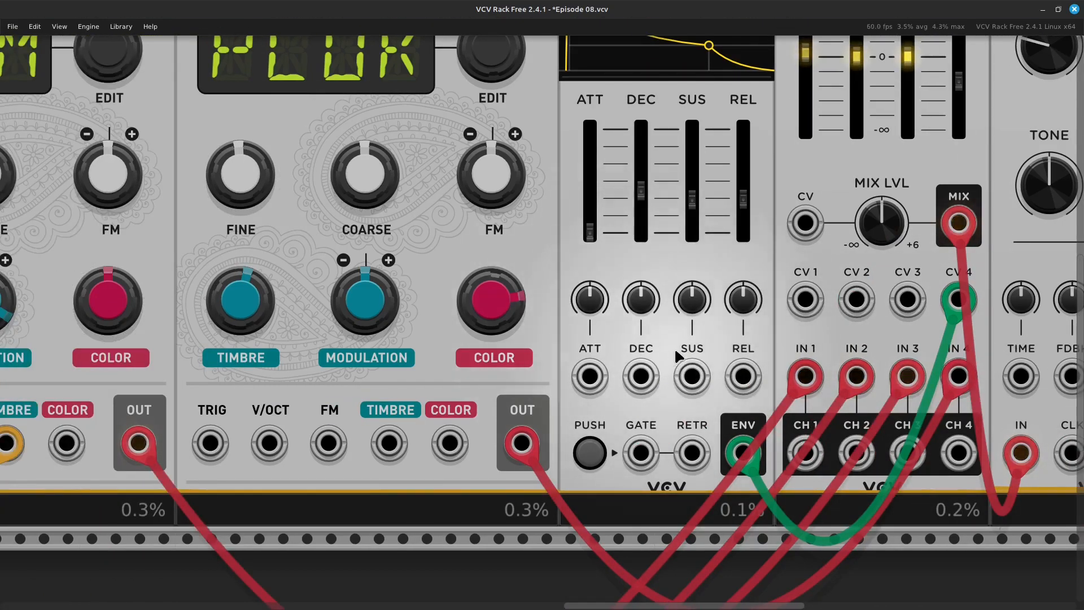
{"action": "scroll", "coordinate": [577, 384], "scroll_direction": "left", "scroll_amount": 3}
{"action": "scroll", "coordinate": [578, 381], "scroll_direction": "left", "scroll_amount": 3}
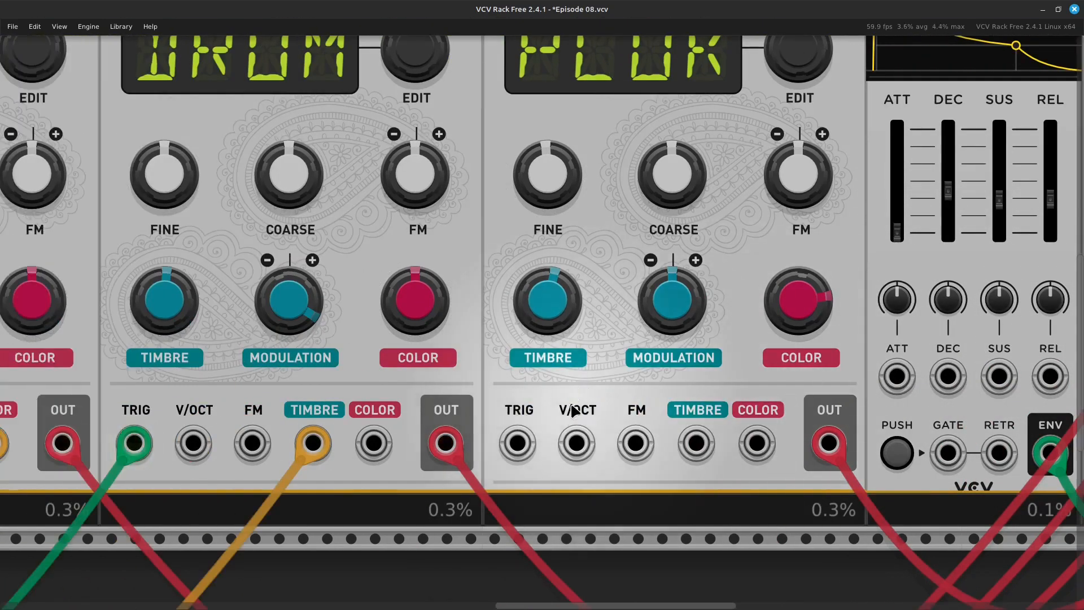
{"action": "right_click", "coordinate": [524, 444]}
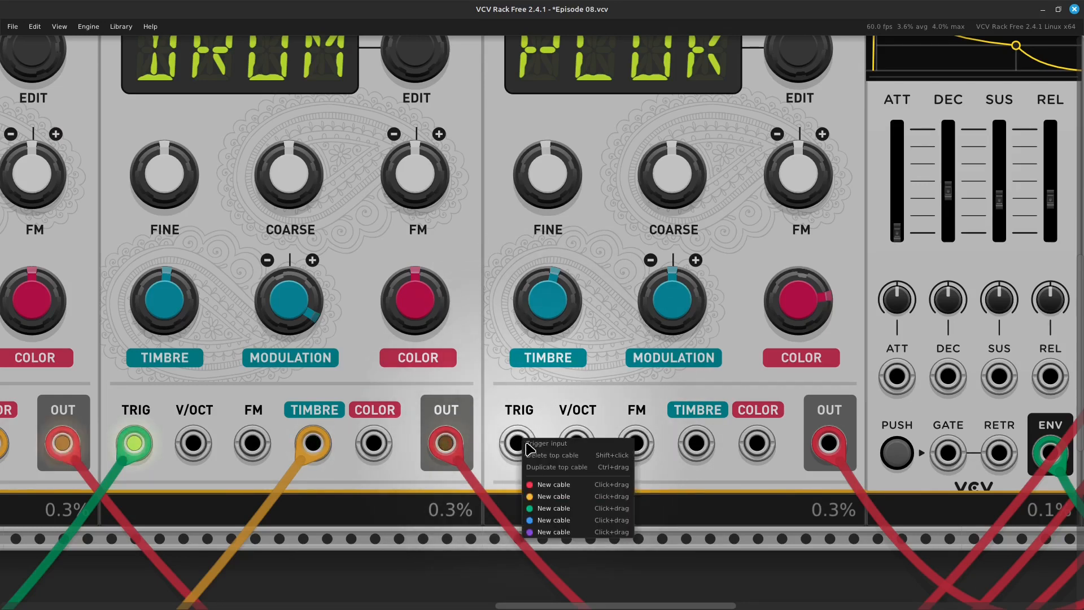
{"action": "left_click", "coordinate": [553, 508]}
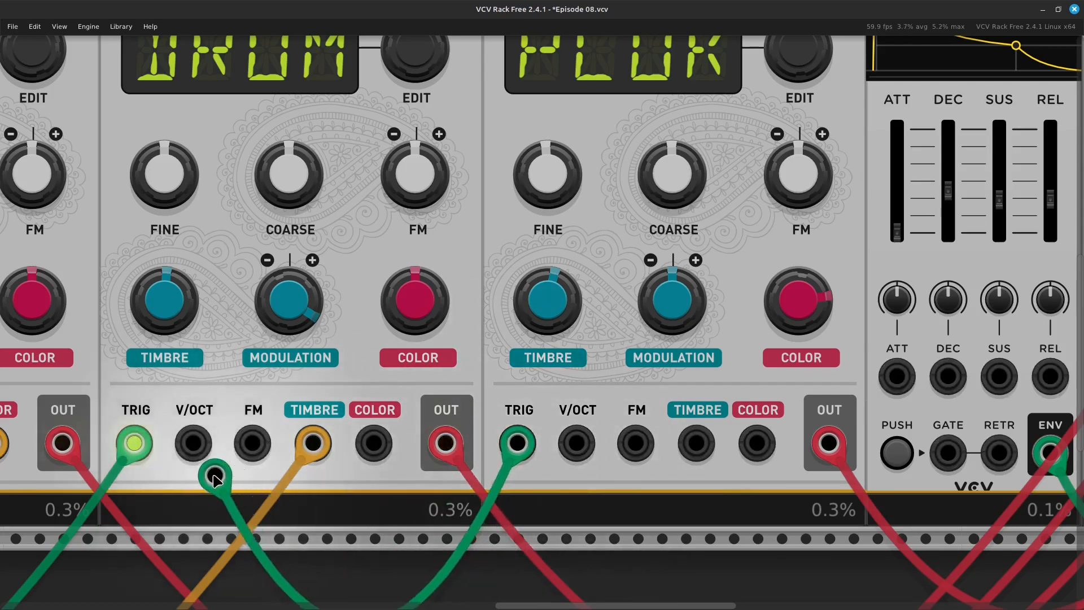
{"action": "scroll", "coordinate": [192, 472], "scroll_direction": "left", "scroll_amount": 3}
{"action": "scroll", "coordinate": [166, 466], "scroll_direction": "left", "scroll_amount": 20}
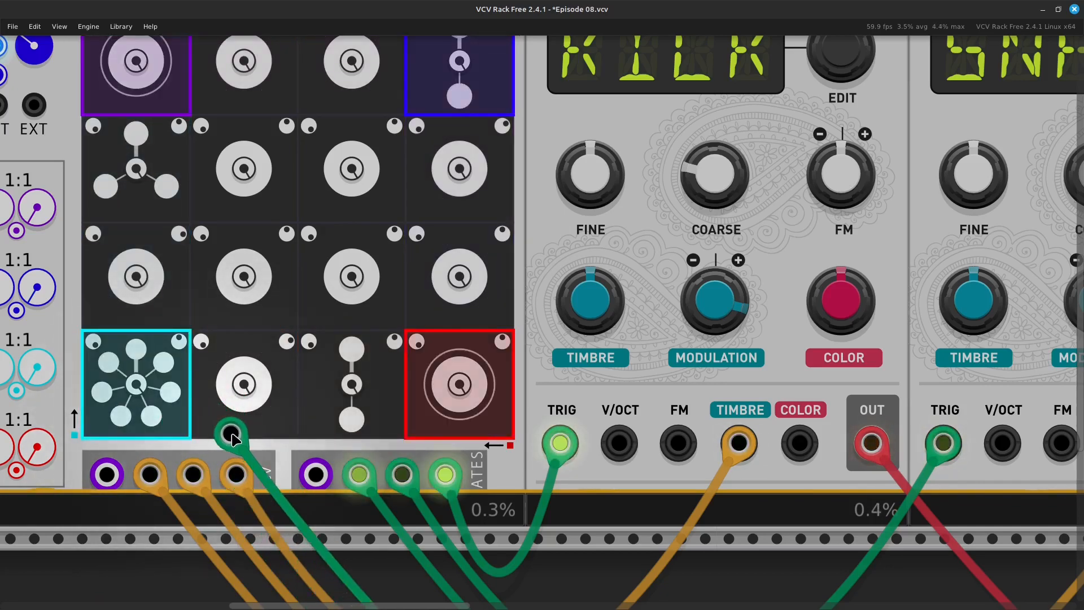
{"action": "left_click_drag", "start_coordinate": [284, 468], "coordinate": [315, 475]}
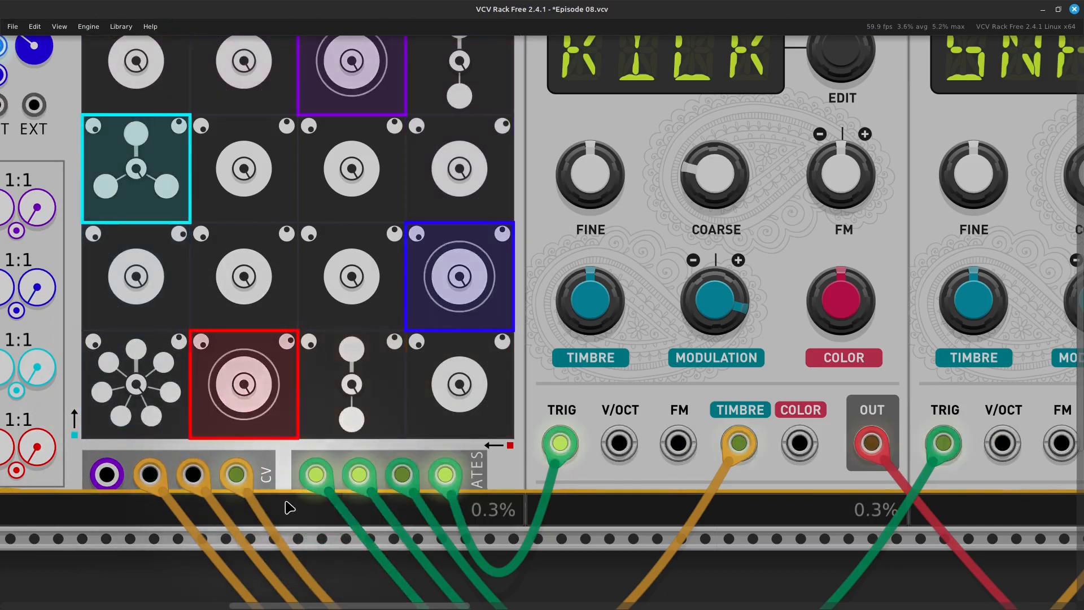
- Patch a green cable from the ADSR EG's GATE input to the grid's red gate output
{"action": "scroll", "coordinate": [293, 504], "scroll_direction": "up", "scroll_amount": 2}
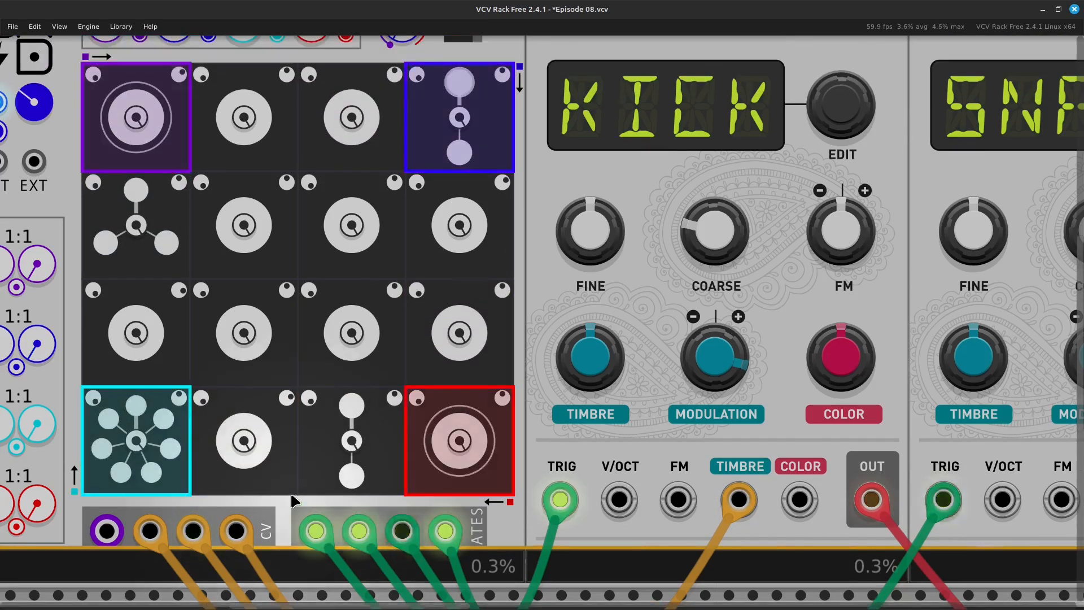
{"action": "scroll", "coordinate": [315, 438], "scroll_direction": "down", "scroll_amount": 4}
{"action": "scroll", "coordinate": [314, 438], "scroll_direction": "down", "scroll_amount": 2}
{"action": "scroll", "coordinate": [313, 438], "scroll_direction": "right", "scroll_amount": 6}
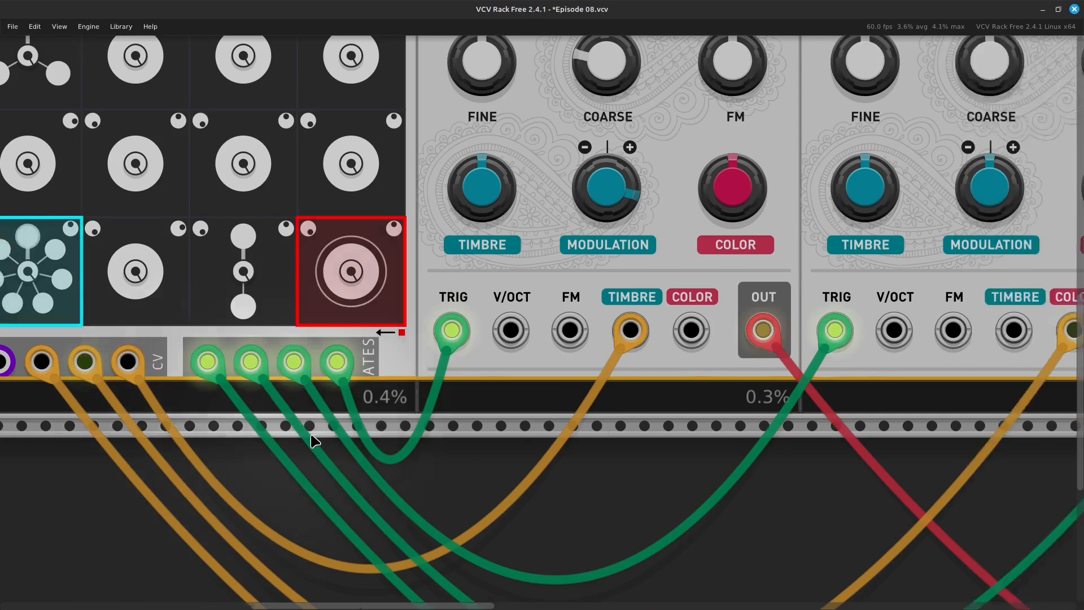
{"action": "scroll", "coordinate": [490, 438], "scroll_direction": "right", "scroll_amount": 20}
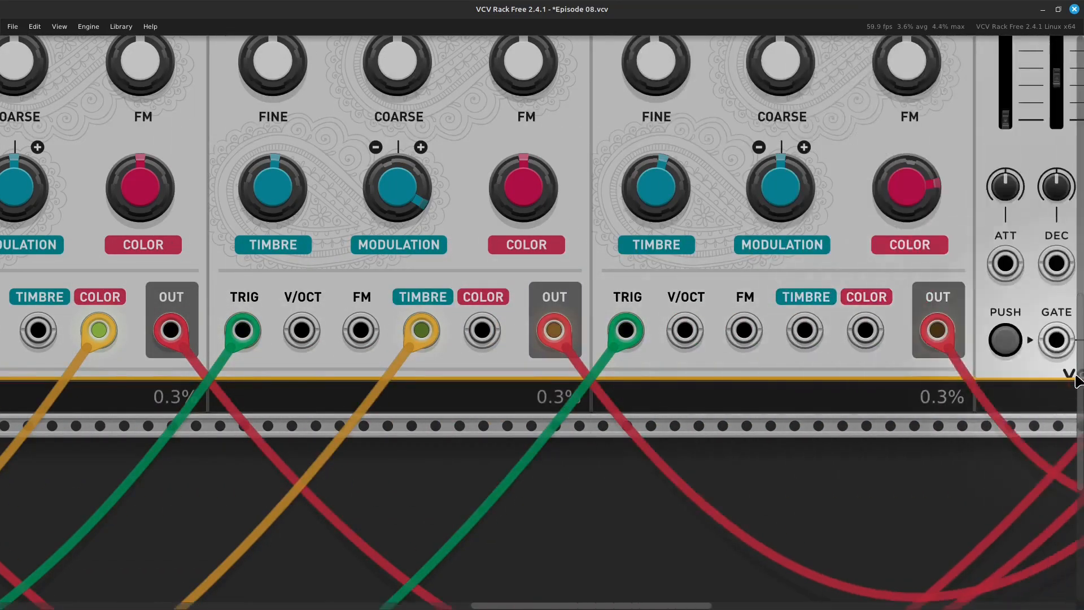
{"action": "scroll", "coordinate": [739, 360], "scroll_direction": "right", "scroll_amount": 7}
{"action": "scroll", "coordinate": [739, 360], "scroll_direction": "up", "scroll_amount": 2}
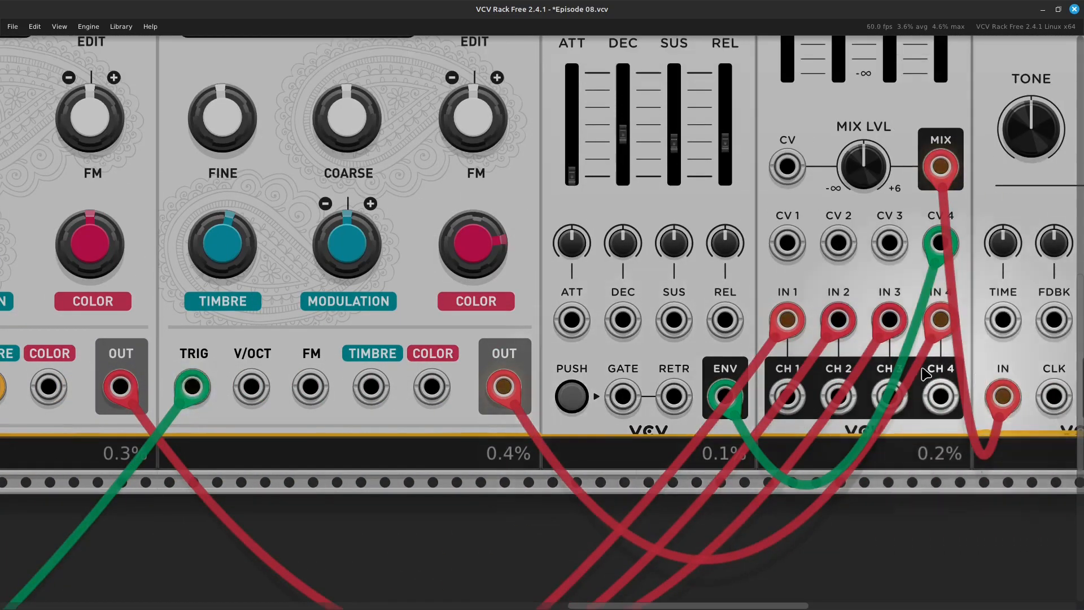
{"action": "scroll", "coordinate": [739, 360], "scroll_direction": "up", "scroll_amount": 1}
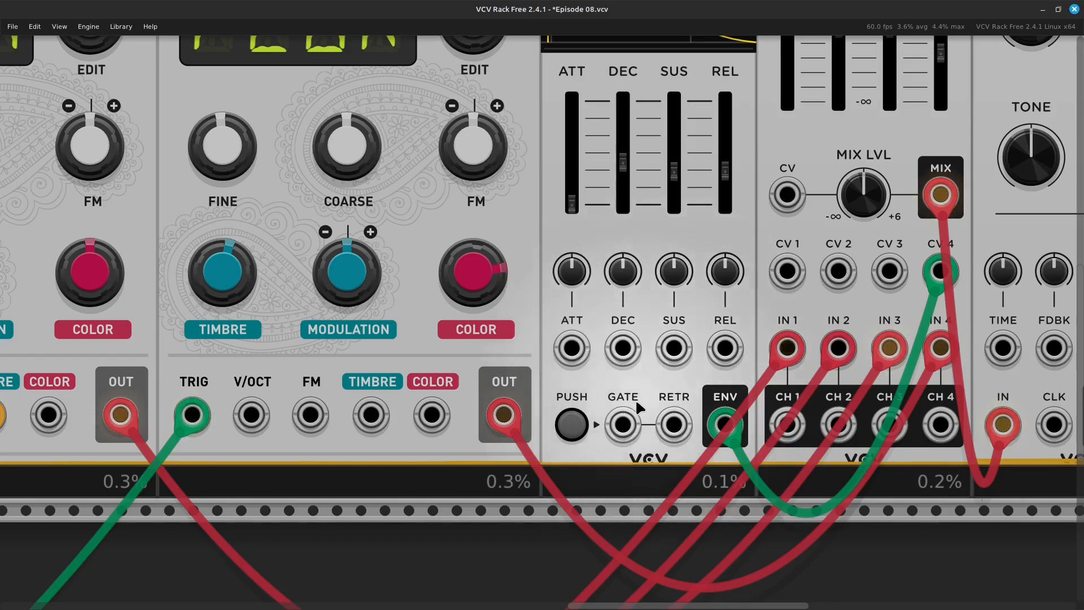
{"action": "right_click", "coordinate": [623, 428]}
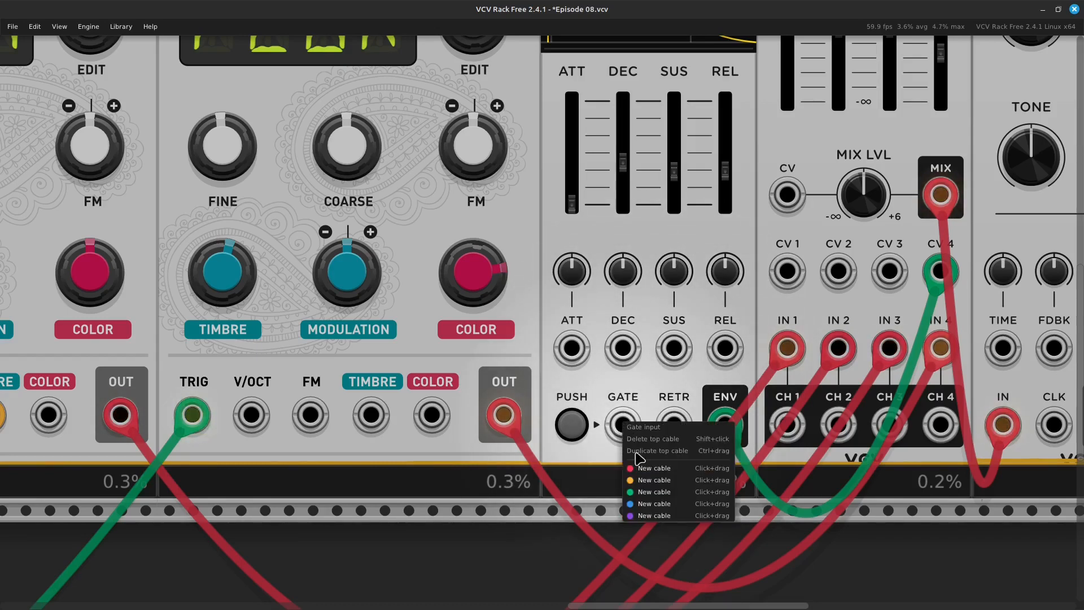
{"action": "left_click", "coordinate": [654, 492]}
{"action": "scroll", "coordinate": [427, 511], "scroll_direction": "left", "scroll_amount": 3}
{"action": "scroll", "coordinate": [428, 511], "scroll_direction": "left", "scroll_amount": 20}
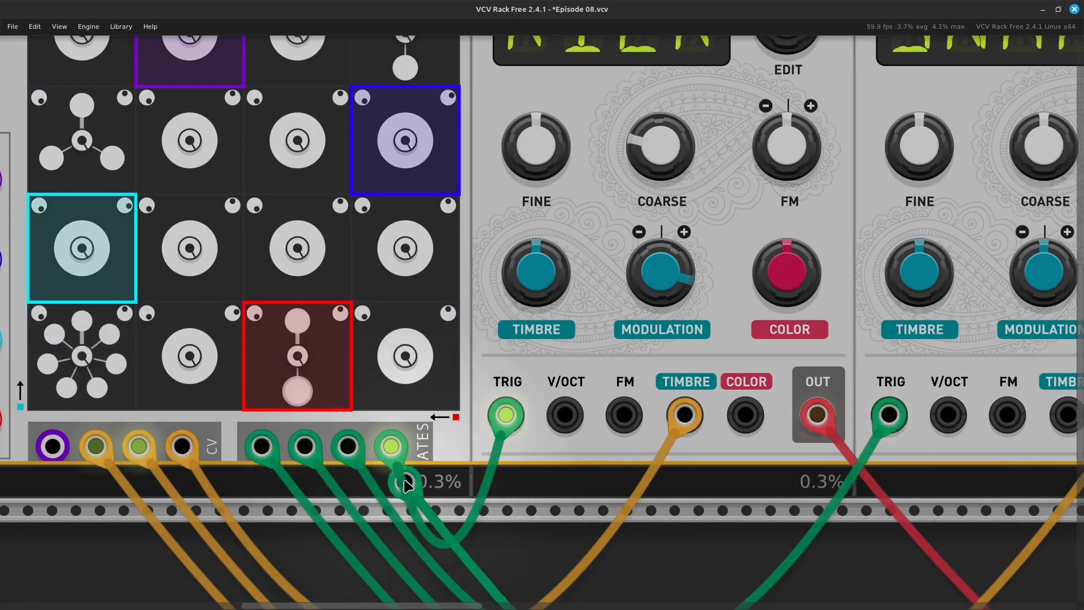
{"action": "left_click", "coordinate": [393, 448]}
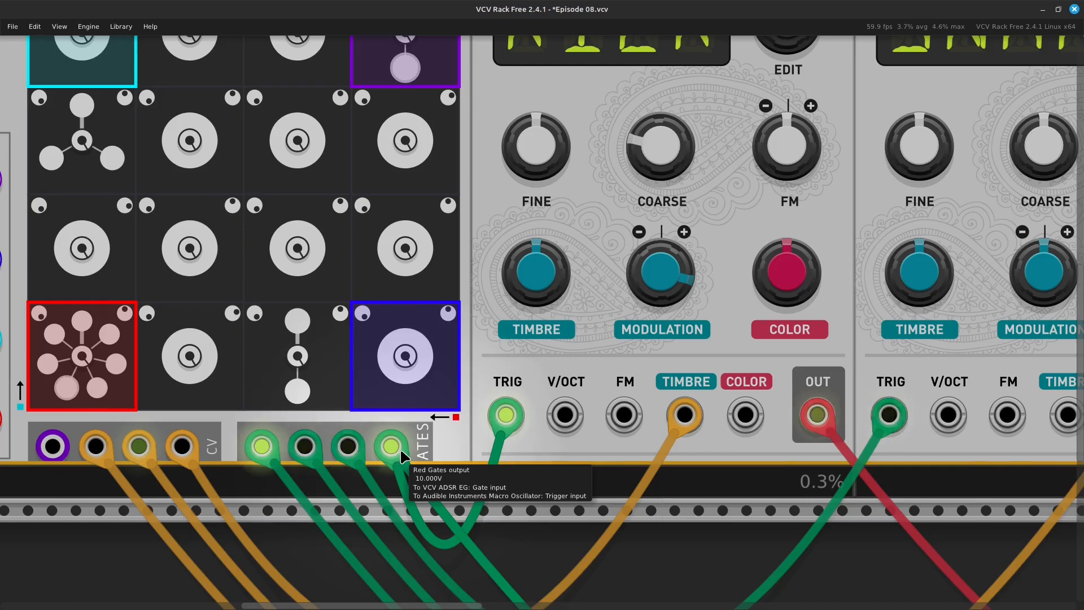
- Trace the gate cables and unplug the green cable from the ADSR EG's GATE input
{"action": "scroll", "coordinate": [402, 455], "scroll_direction": "up", "scroll_amount": 4}
{"action": "scroll", "coordinate": [402, 451], "scroll_direction": "left", "scroll_amount": 5}
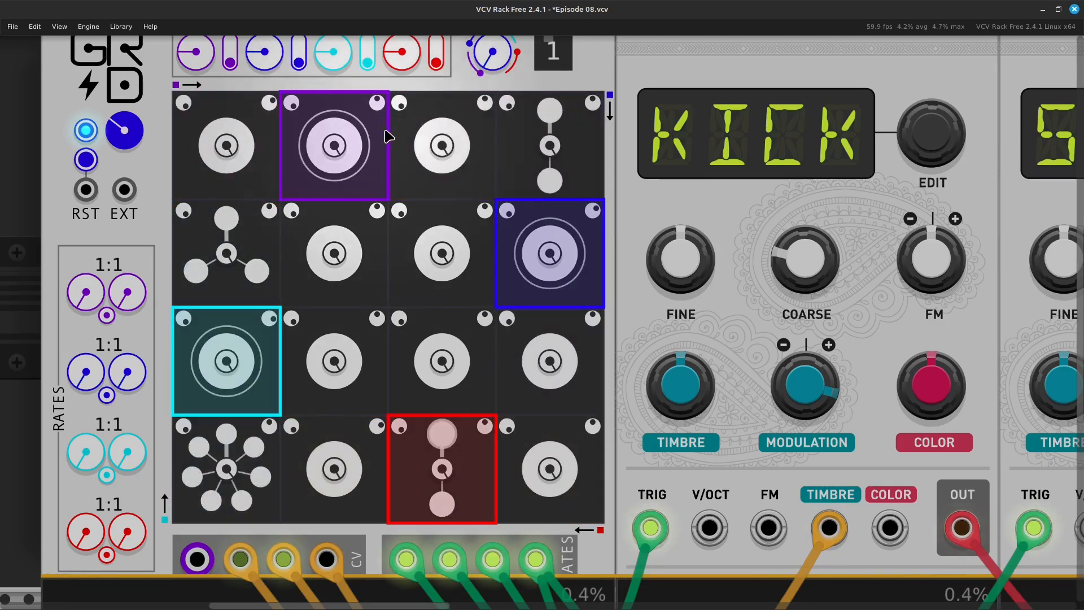
{"action": "scroll", "coordinate": [509, 225], "scroll_direction": "down", "scroll_amount": 4}
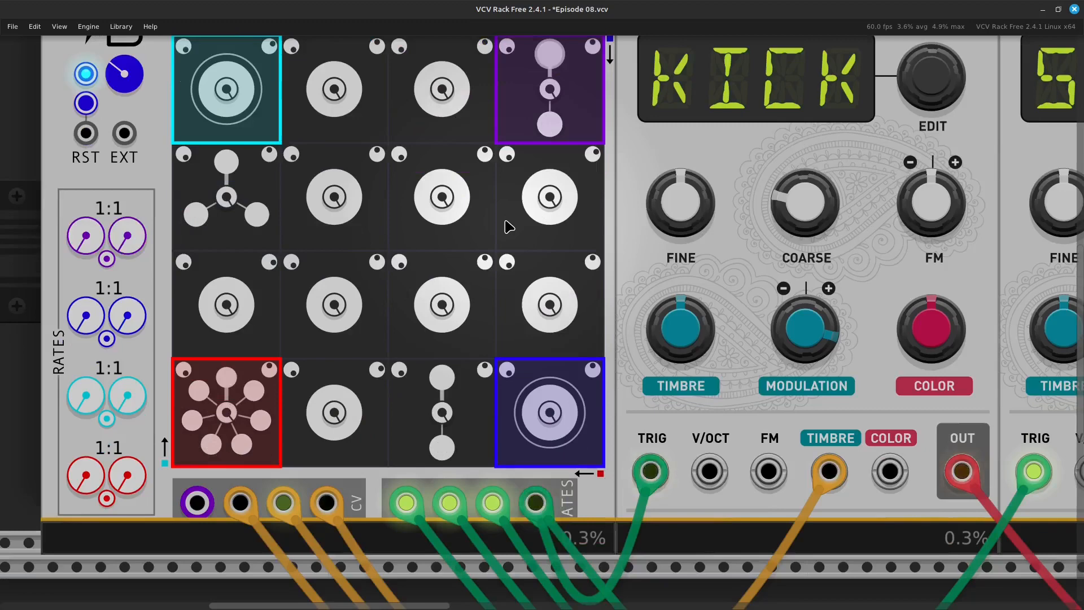
{"action": "scroll", "coordinate": [506, 224], "scroll_direction": "up", "scroll_amount": 5}
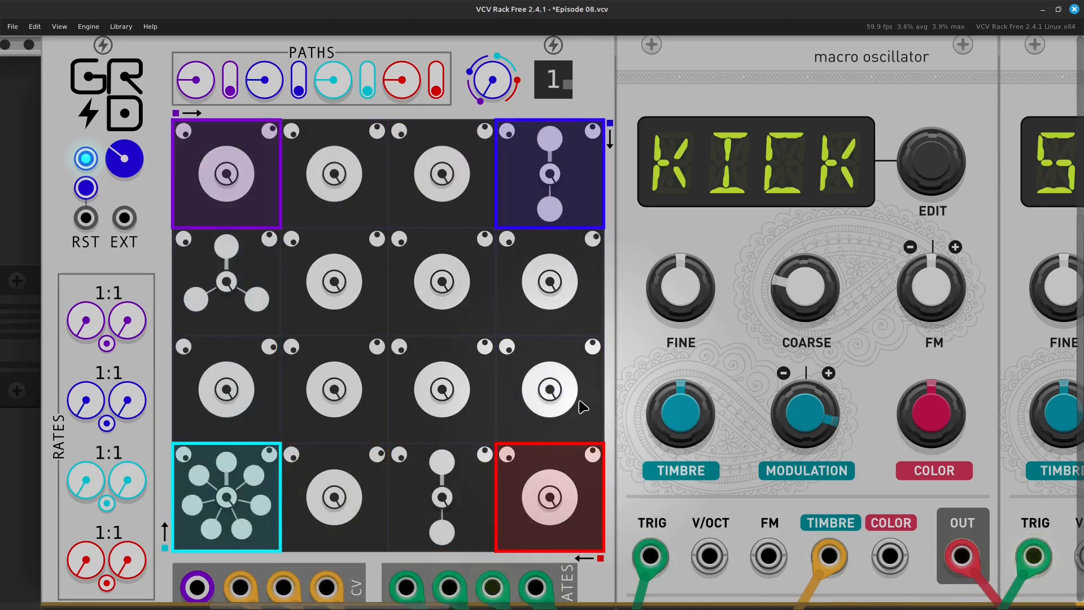
{"action": "scroll", "coordinate": [578, 399], "scroll_direction": "down", "scroll_amount": 4}
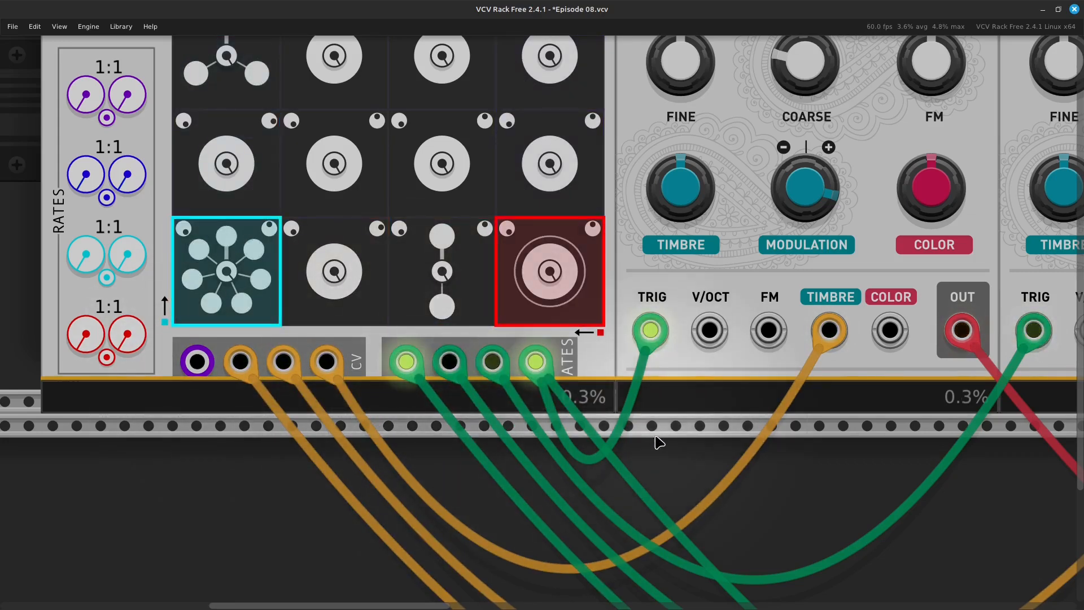
{"action": "scroll", "coordinate": [677, 437], "scroll_direction": "right", "scroll_amount": 3}
{"action": "scroll", "coordinate": [827, 455], "scroll_direction": "right", "scroll_amount": 10}
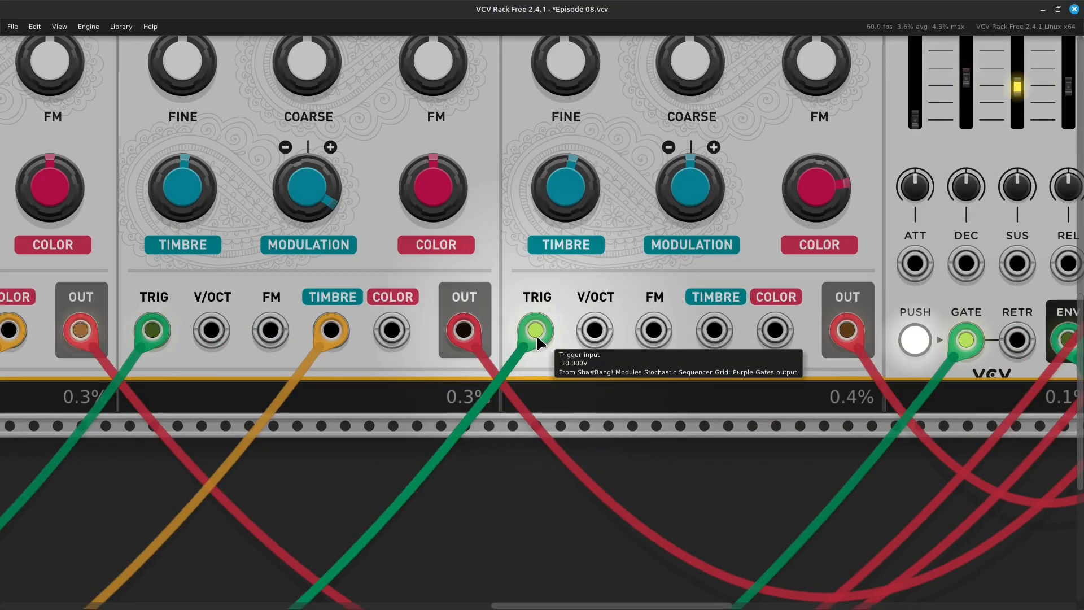
{"action": "scroll", "coordinate": [536, 333], "scroll_direction": "right", "scroll_amount": 6}
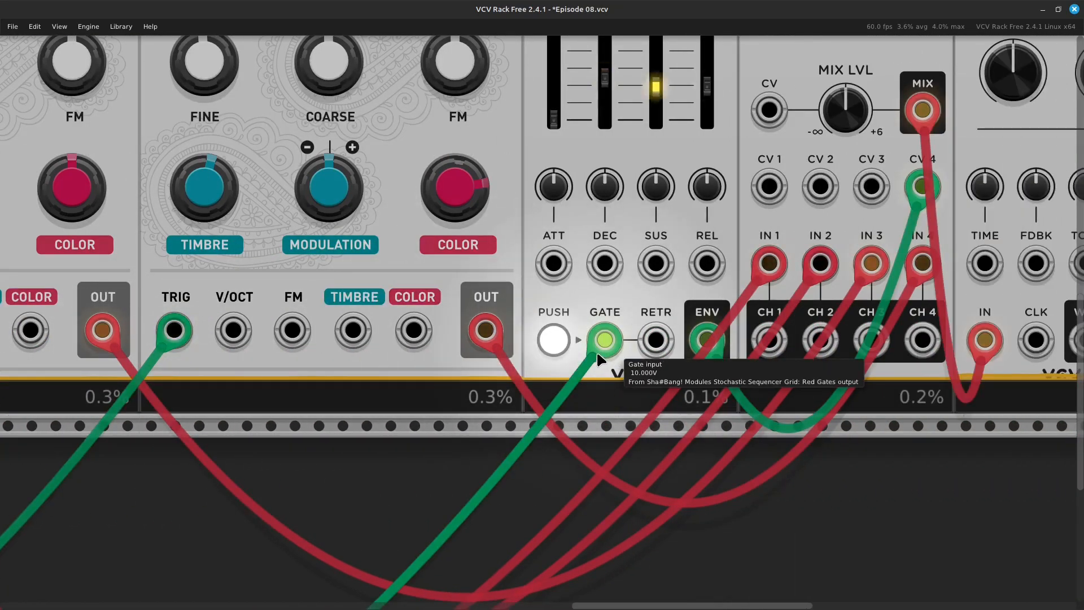
{"action": "left_click_drag", "start_coordinate": [596, 350], "coordinate": [520, 476]}
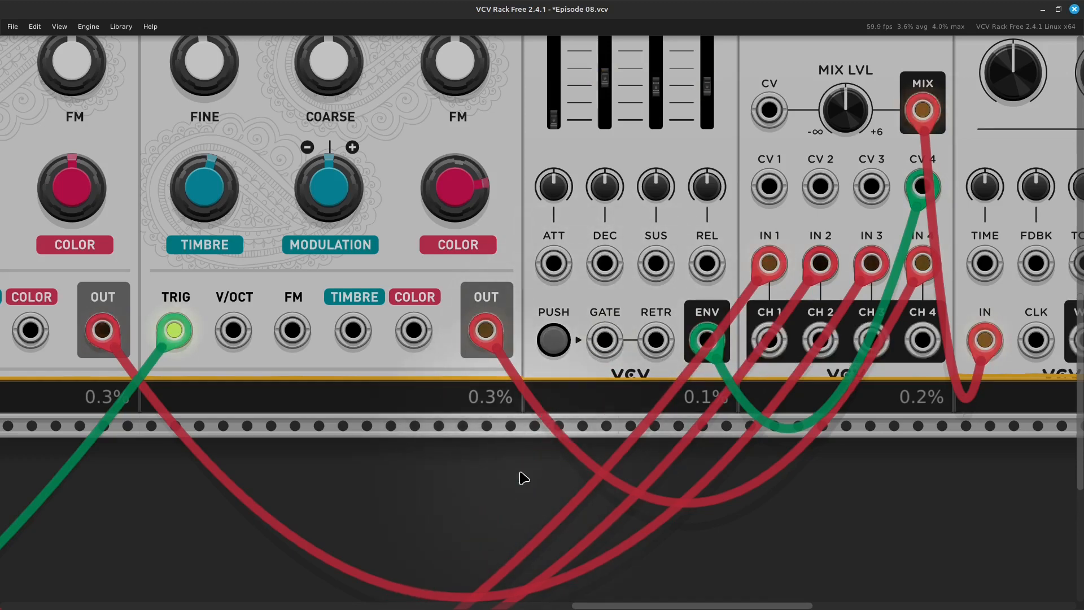
- Patch a green cable between the ADSR EG's GATE input and the grid's purple gate output
{"action": "right_click", "coordinate": [601, 346]}
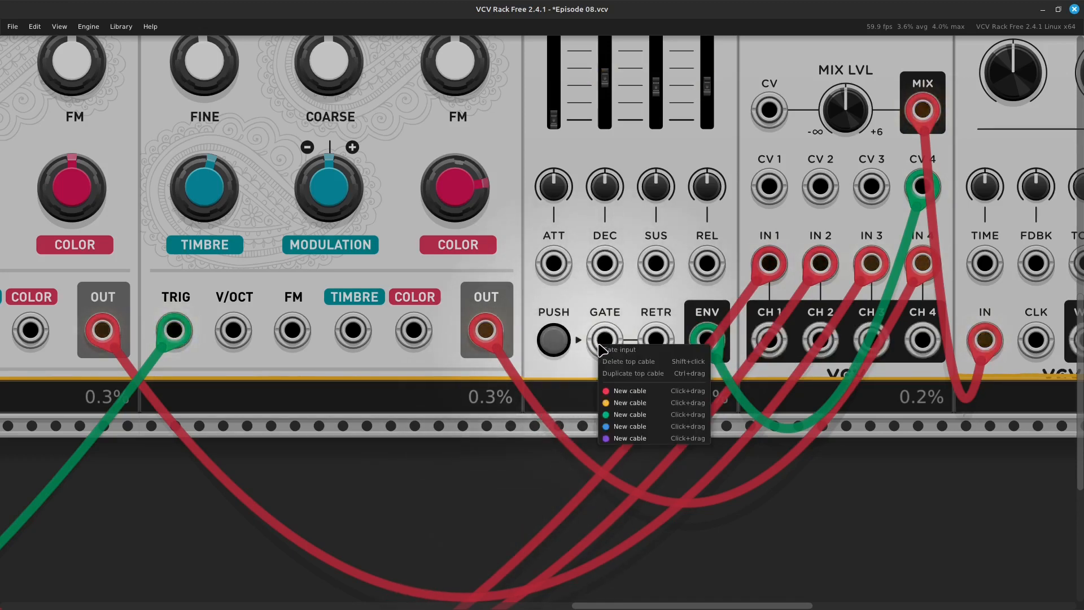
{"action": "left_click", "coordinate": [624, 418]}
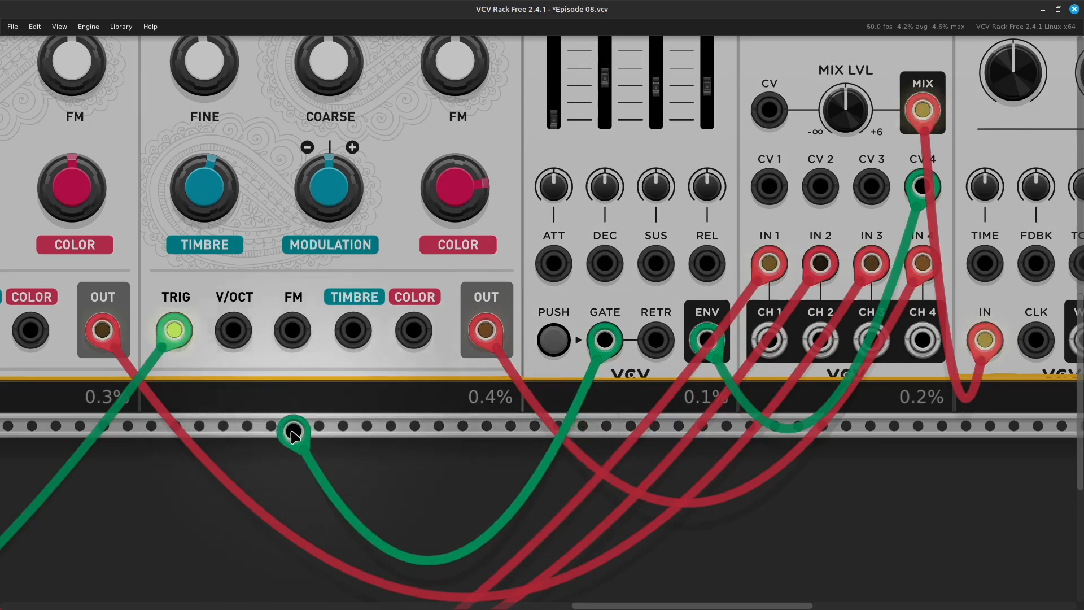
{"action": "scroll", "coordinate": [288, 432], "scroll_direction": "left", "scroll_amount": 8}
{"action": "scroll", "coordinate": [276, 430], "scroll_direction": "left", "scroll_amount": 15}
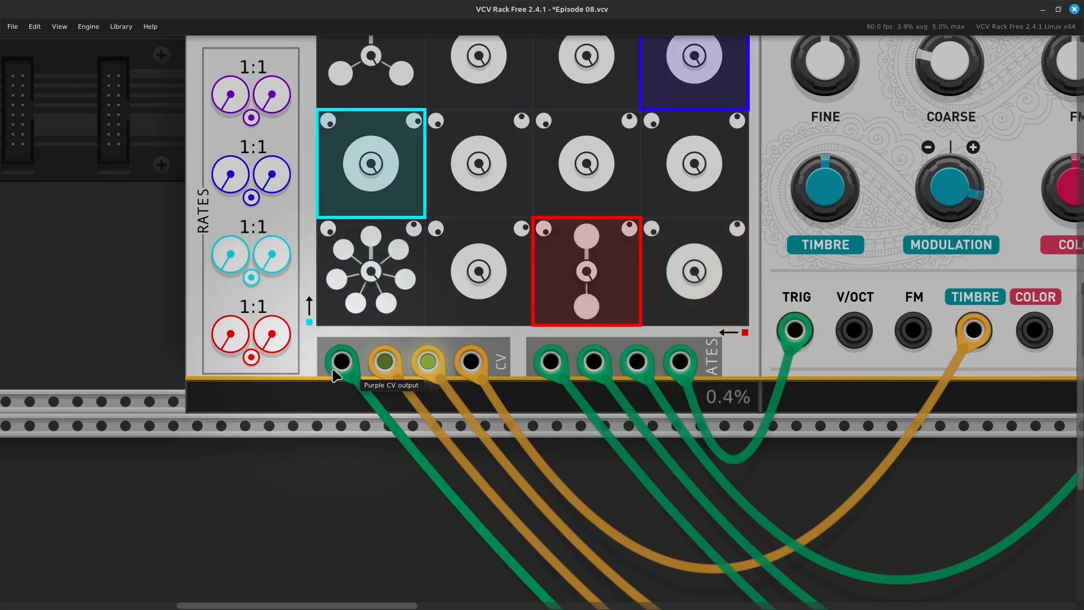
{"action": "left_click_drag", "start_coordinate": [373, 435], "coordinate": [542, 368]}
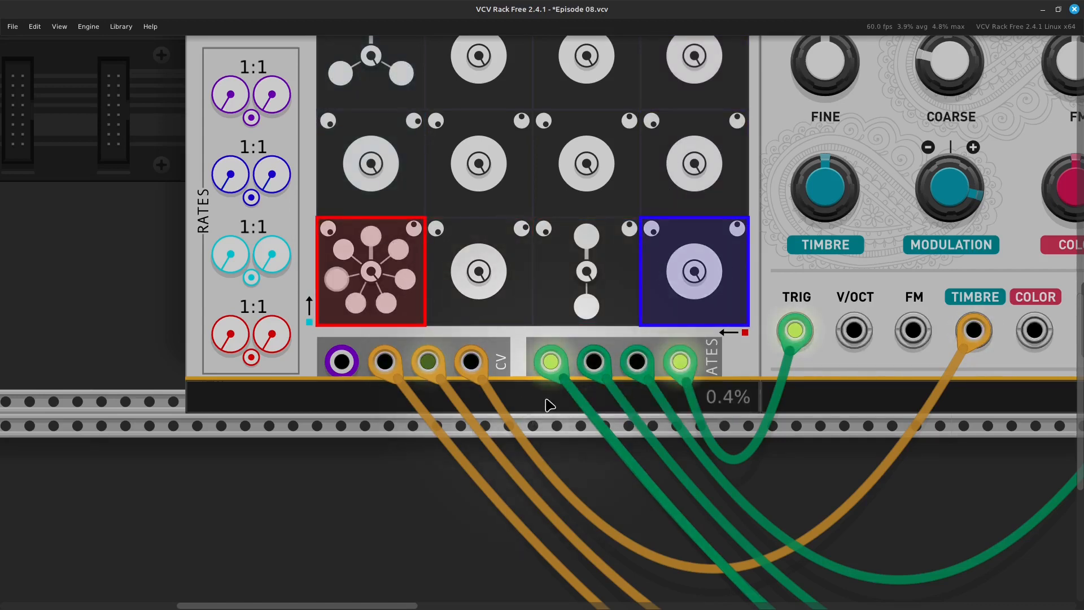
- Set the grid cell in row 3, column 4 to three subdivisions and the one in row 1, column 2 to six
{"action": "scroll", "coordinate": [545, 406], "scroll_direction": "up", "scroll_amount": 2}
{"action": "scroll", "coordinate": [545, 406], "scroll_direction": "up", "scroll_amount": 4}
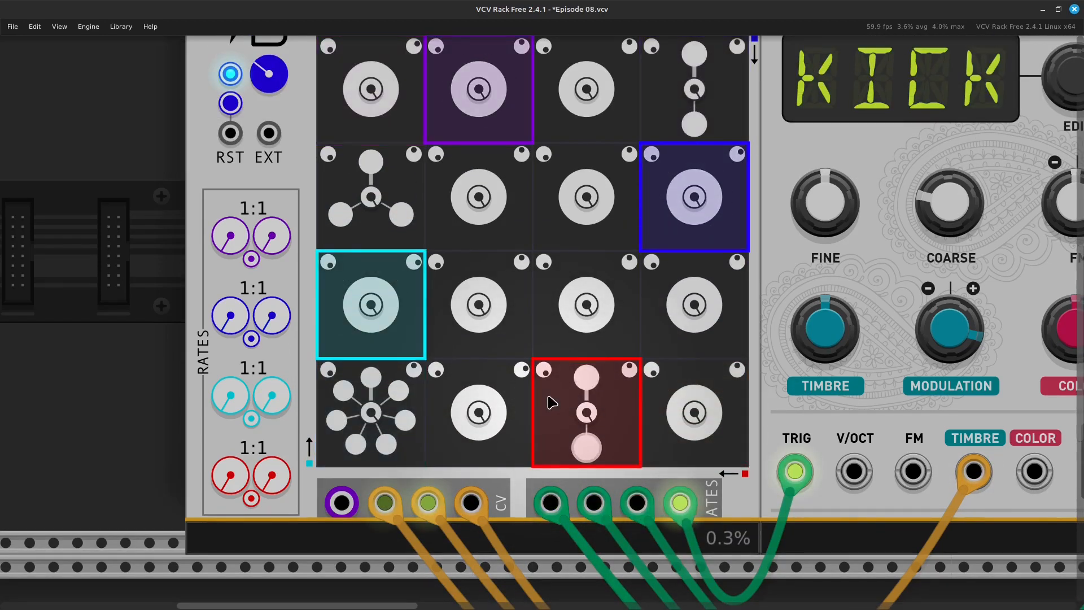
{"action": "scroll", "coordinate": [550, 402], "scroll_direction": "up", "scroll_amount": 2}
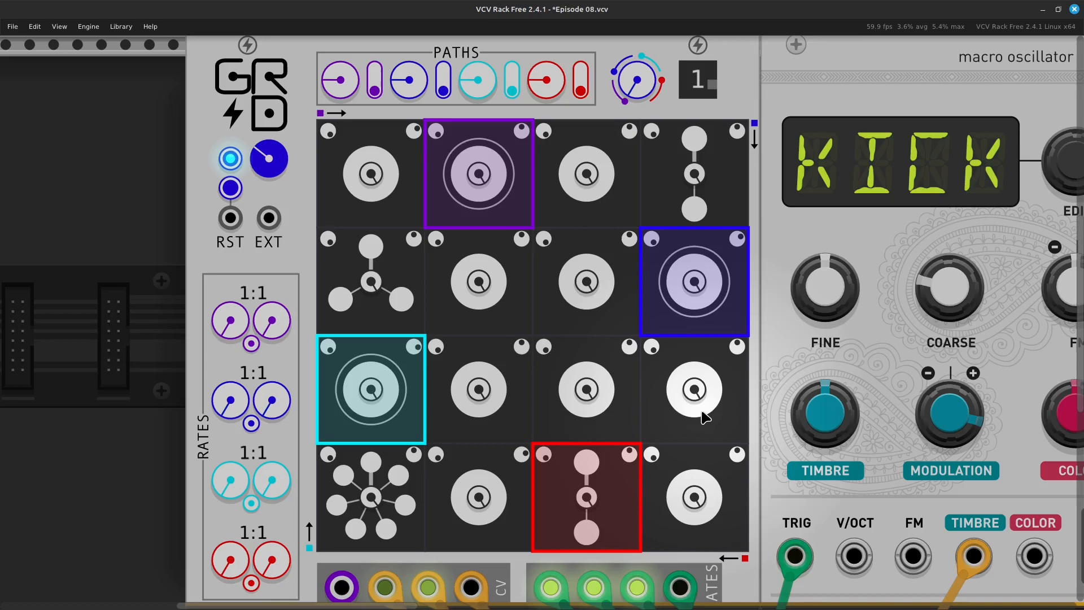
{"action": "left_click", "coordinate": [694, 407]}
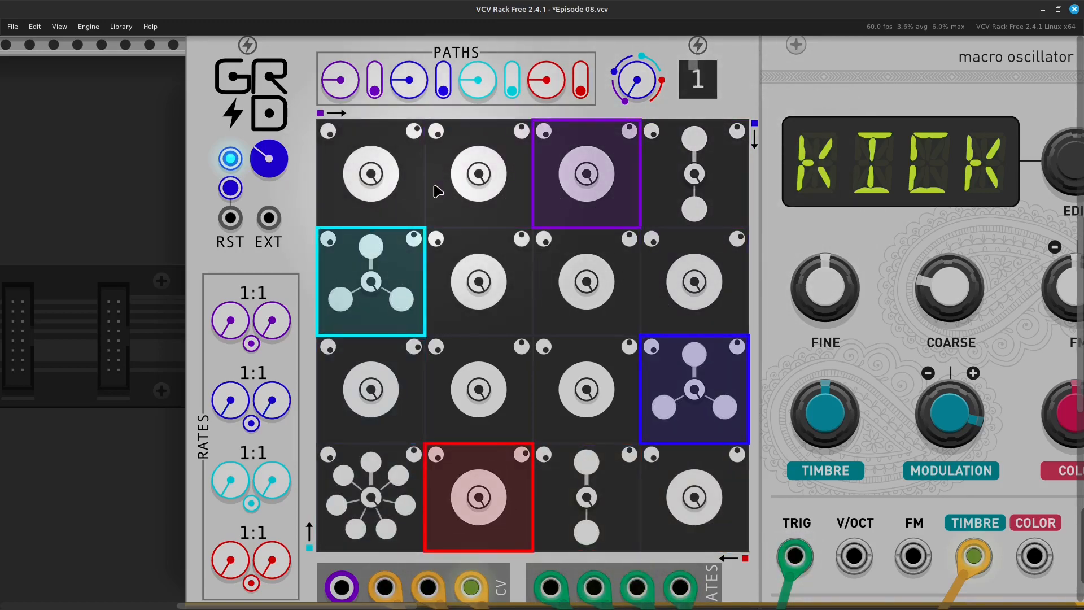
{"action": "scroll", "coordinate": [567, 189], "scroll_direction": "up", "scroll_amount": 3}
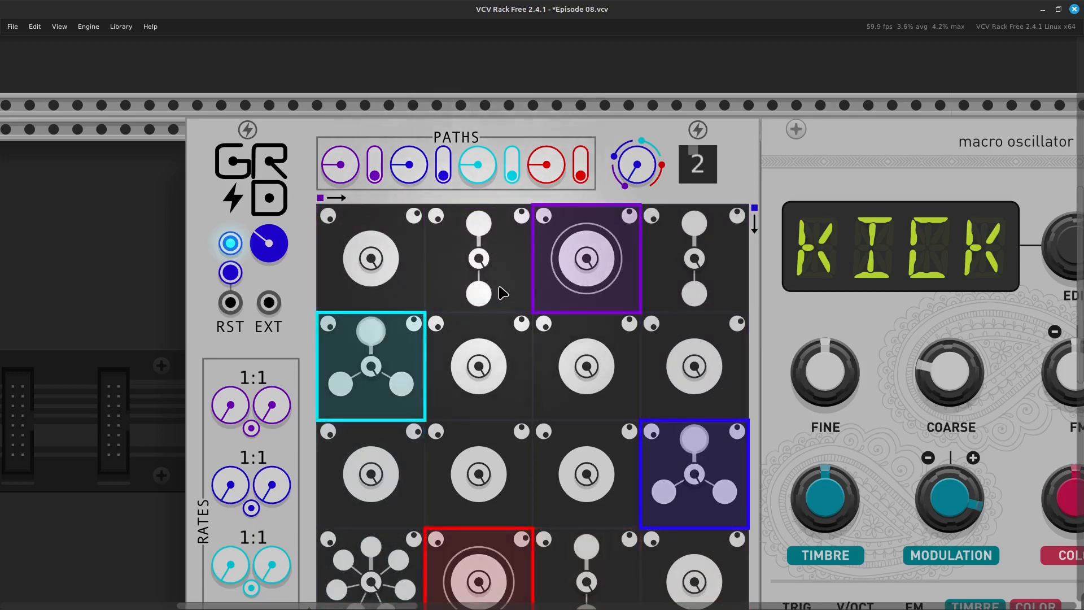
{"action": "left_click", "coordinate": [477, 260]}
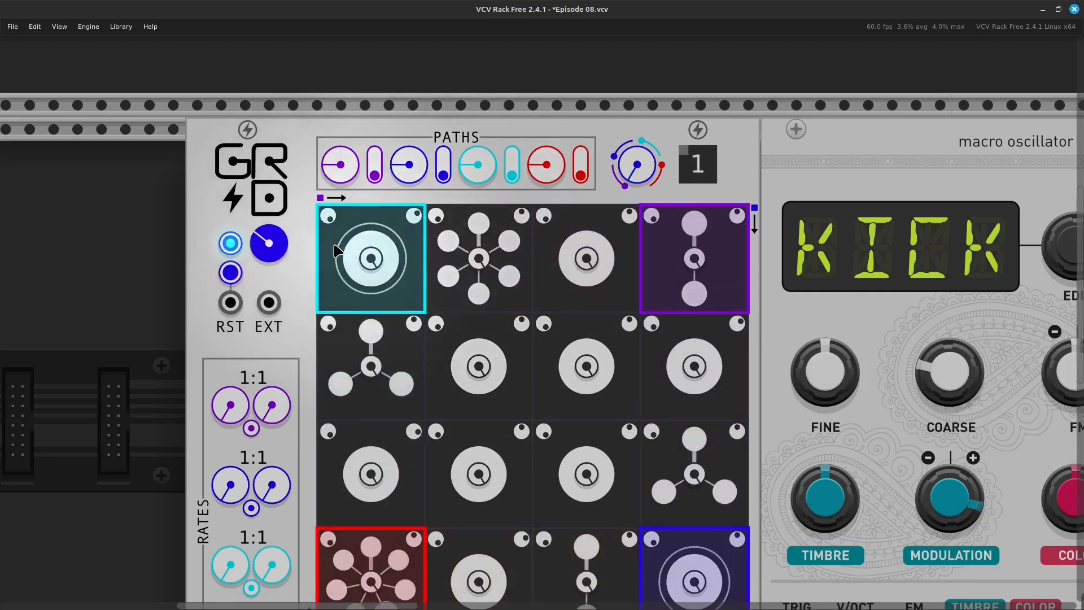
{"action": "scroll", "coordinate": [330, 254], "scroll_direction": "down", "scroll_amount": 3}
{"action": "scroll", "coordinate": [330, 254], "scroll_direction": "down", "scroll_amount": 10}
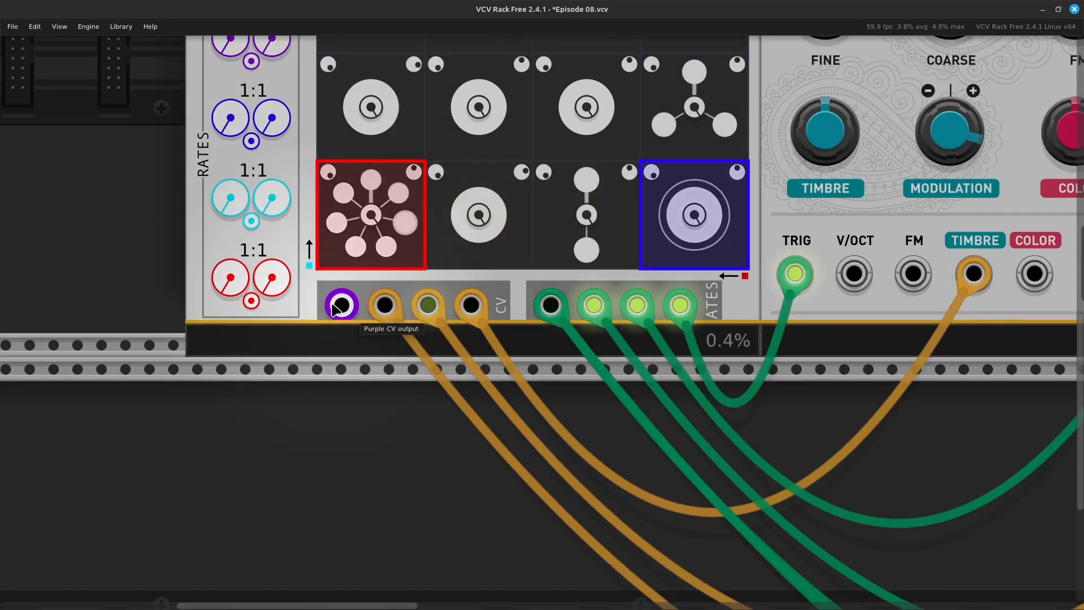
{"action": "right_click", "coordinate": [336, 307]}
{"action": "left_click", "coordinate": [310, 342]}
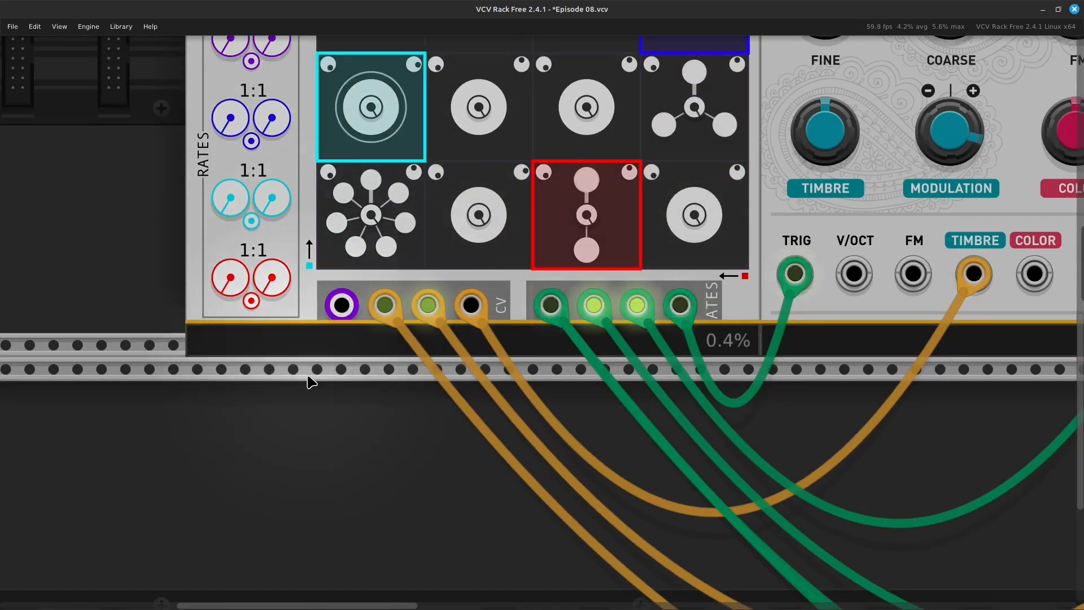
- Patch a yellow cable from PLUK's V/OCT input to the grid's purple CV output
{"action": "scroll", "coordinate": [310, 378], "scroll_direction": "up", "scroll_amount": 9}
{"action": "scroll", "coordinate": [307, 377], "scroll_direction": "right", "scroll_amount": 20}
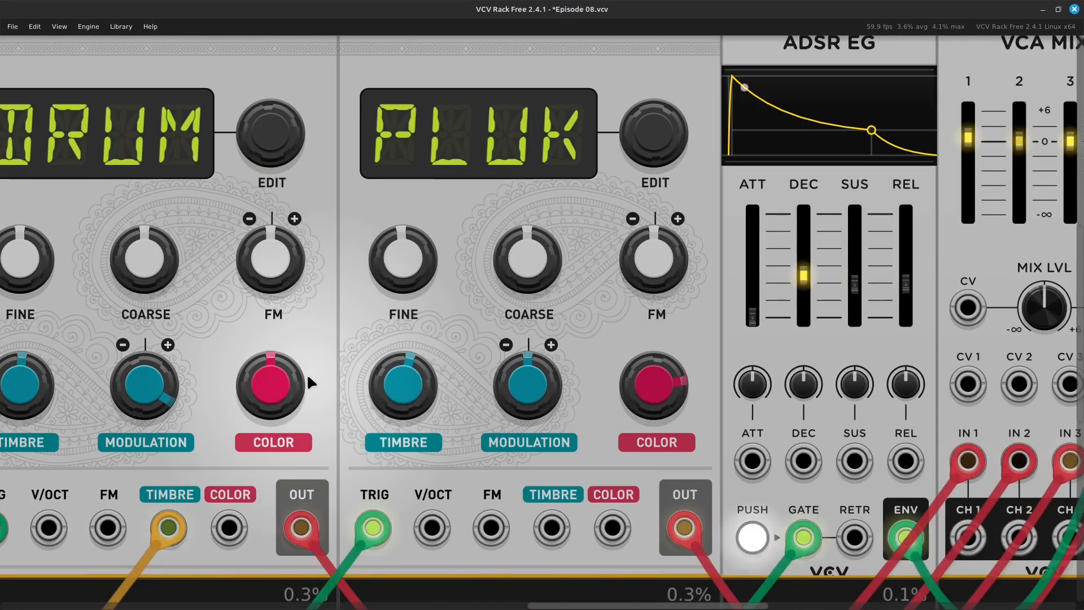
{"action": "scroll", "coordinate": [307, 373], "scroll_direction": "down", "scroll_amount": 3}
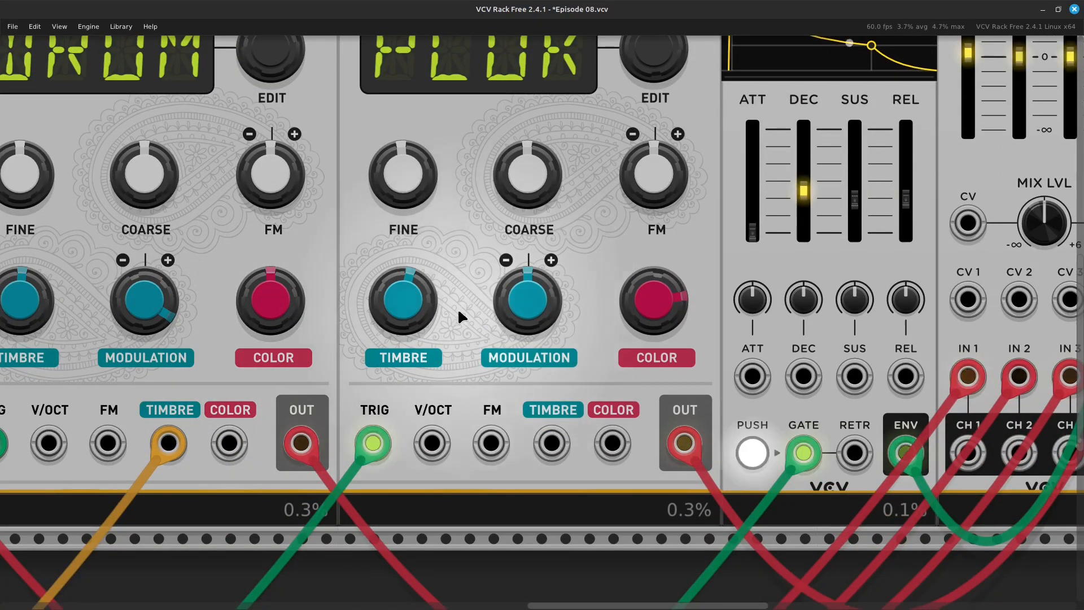
{"action": "right_click", "coordinate": [439, 444]}
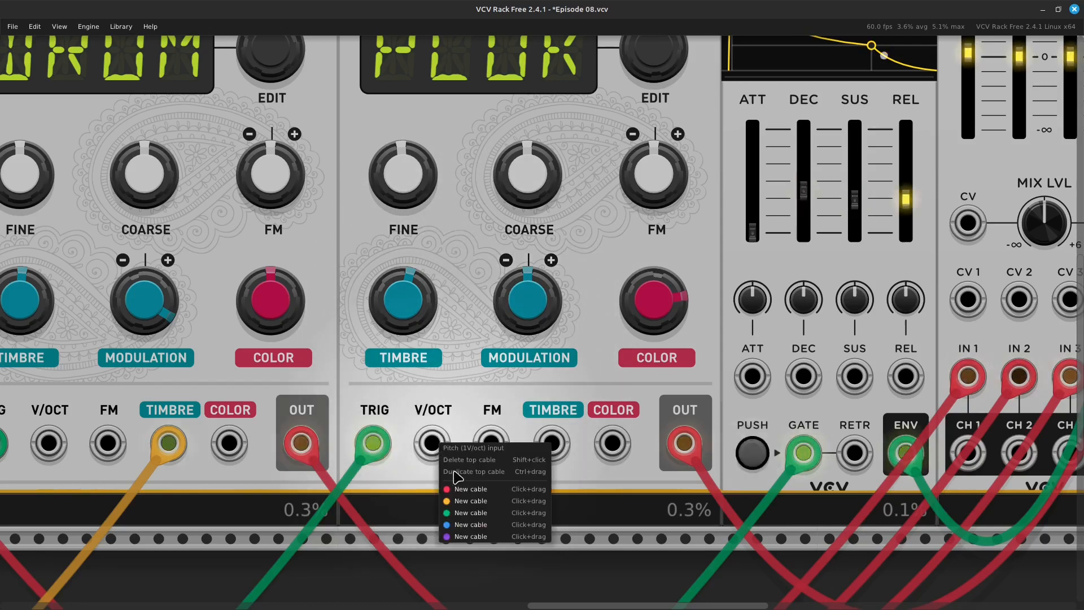
{"action": "left_click_drag", "start_coordinate": [457, 500], "coordinate": [226, 484]}
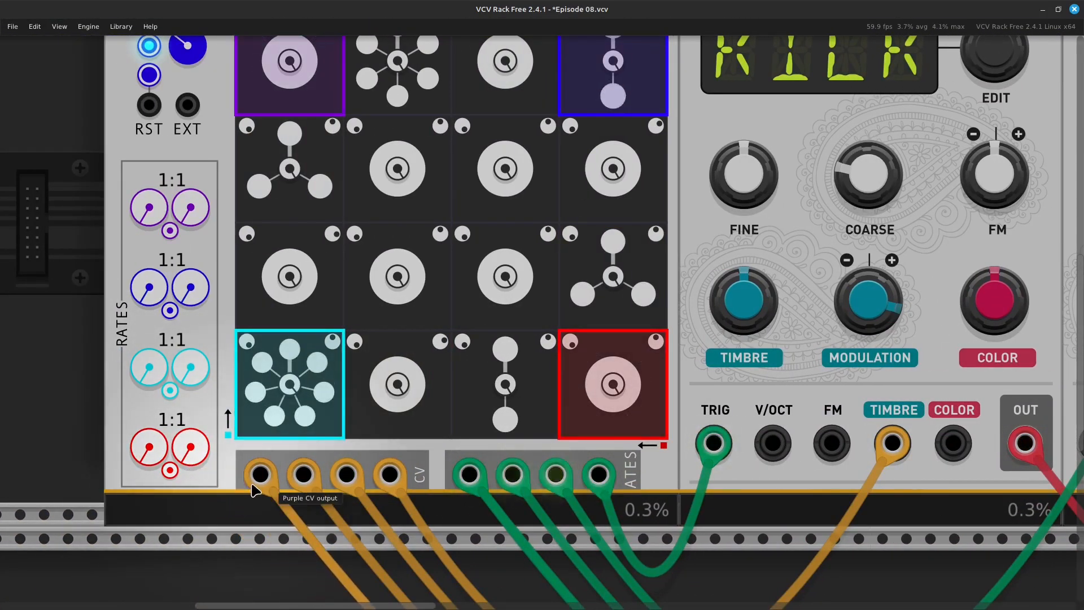
- Raise the channel 4 level on VCA MIX to just below 0 dB for the PLUK voice
{"action": "scroll", "coordinate": [240, 491], "scroll_direction": "up", "scroll_amount": 4}
{"action": "scroll", "coordinate": [249, 497], "scroll_direction": "up", "scroll_amount": 1}
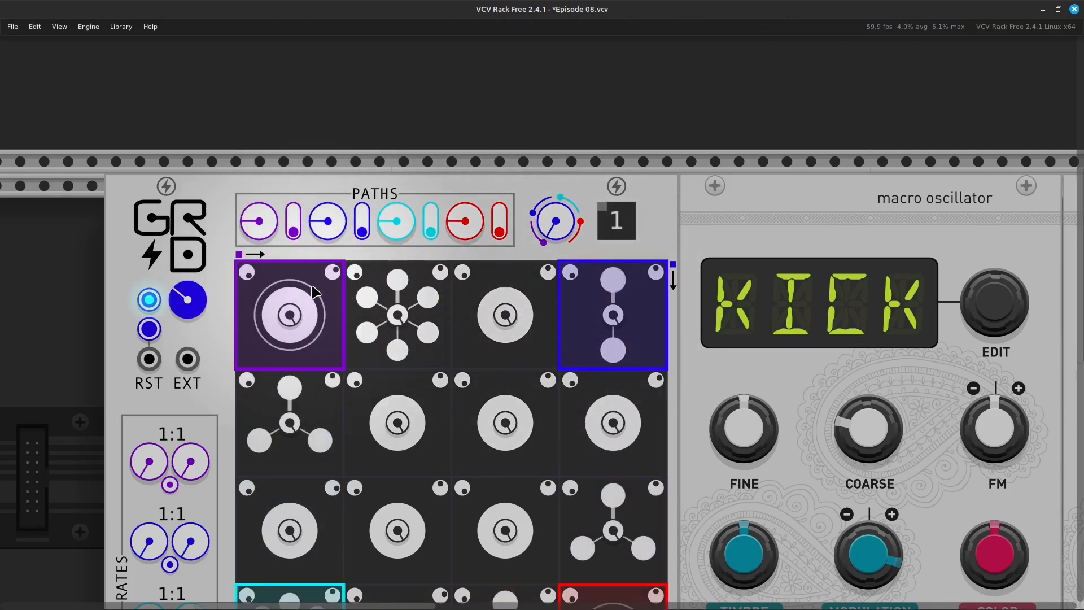
{"action": "scroll", "coordinate": [316, 293], "scroll_direction": "down", "scroll_amount": 3}
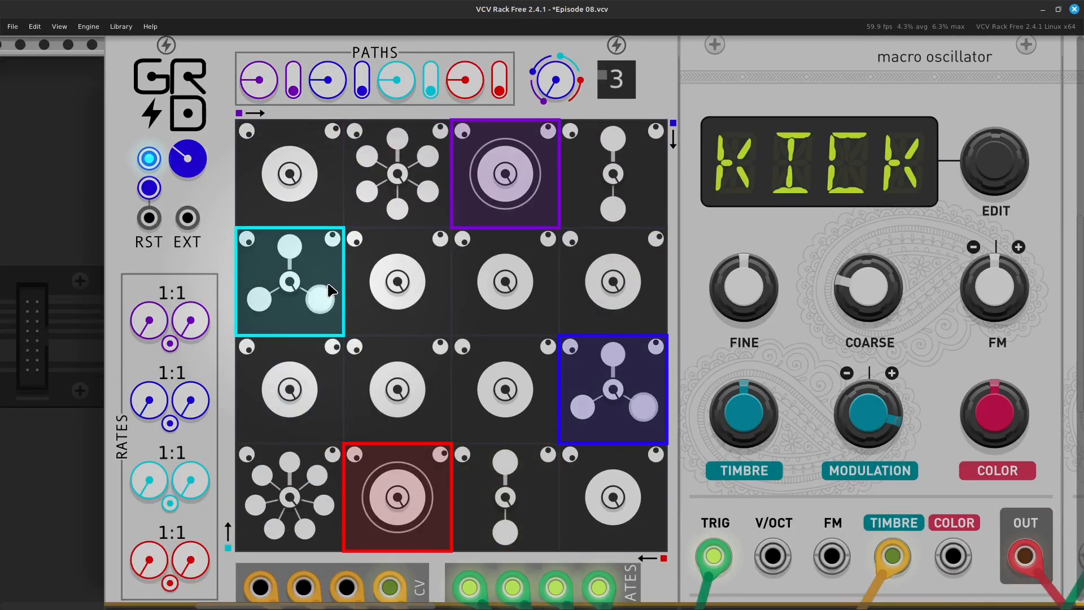
{"action": "scroll", "coordinate": [328, 287], "scroll_direction": "right", "scroll_amount": 5}
{"action": "scroll", "coordinate": [328, 282], "scroll_direction": "right", "scroll_amount": 20}
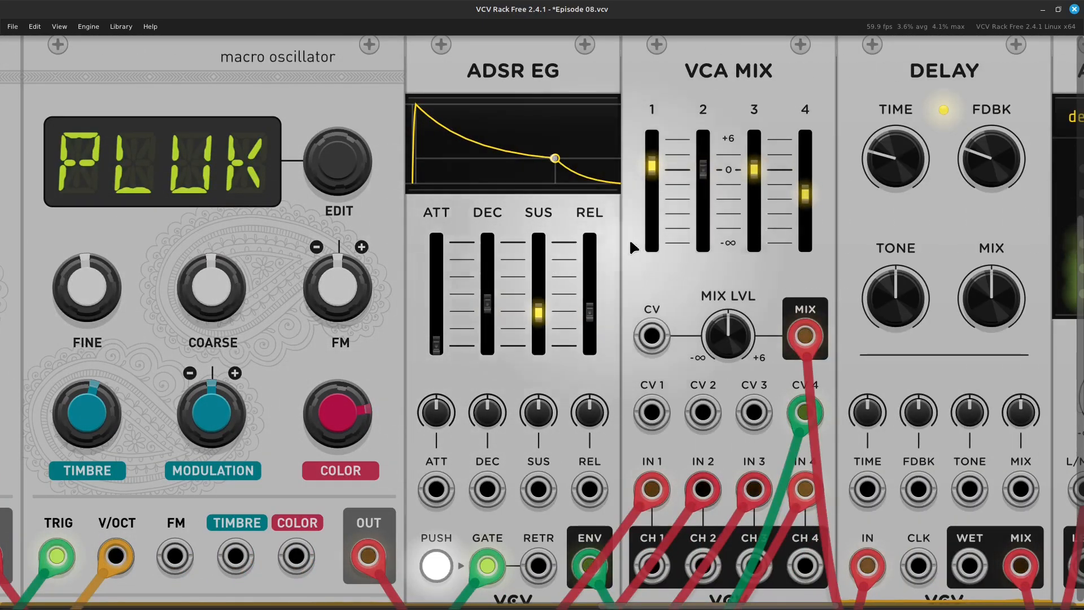
{"action": "left_click_drag", "start_coordinate": [805, 197], "coordinate": [806, 177]}
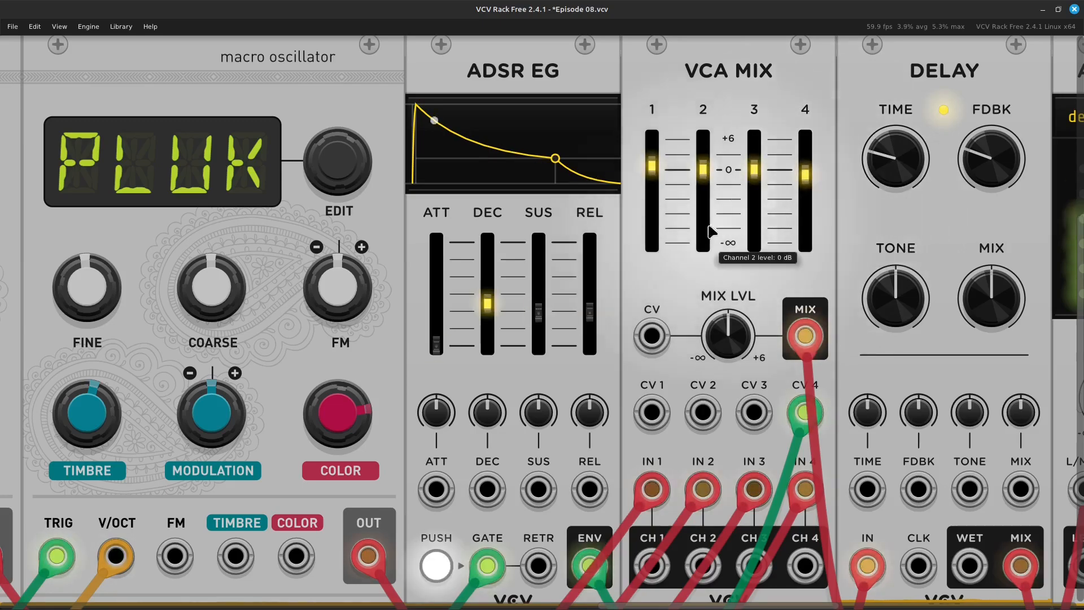
{"action": "scroll", "coordinate": [636, 234], "scroll_direction": "left", "scroll_amount": 3}
{"action": "scroll", "coordinate": [638, 239], "scroll_direction": "left", "scroll_amount": 15}
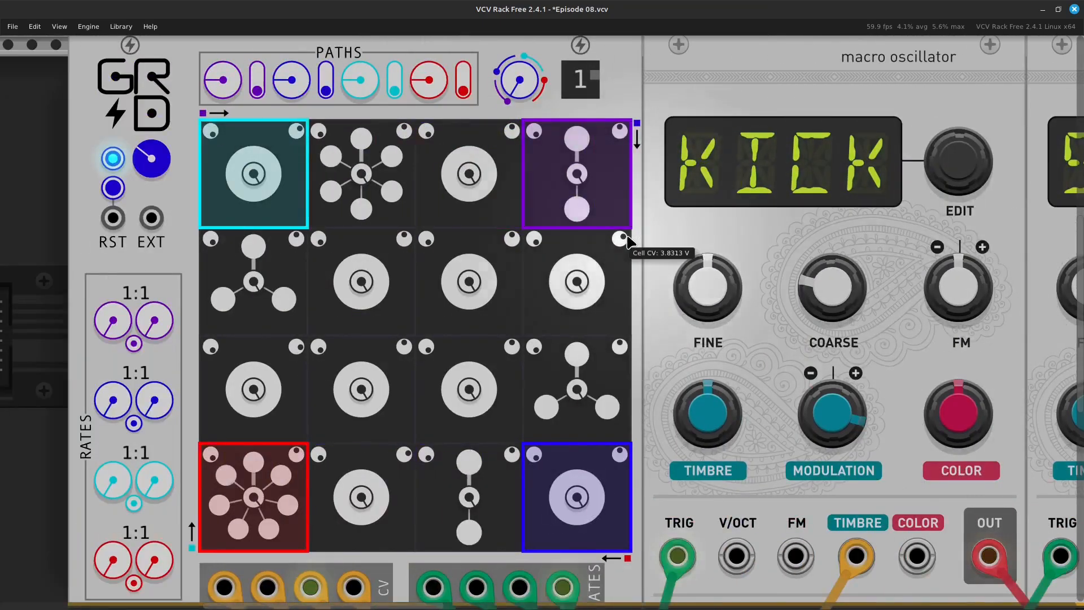
- Stop the grid sequencer and reset its four paths to their starting cells
{"action": "scroll", "coordinate": [629, 242], "scroll_direction": "left", "scroll_amount": 3}
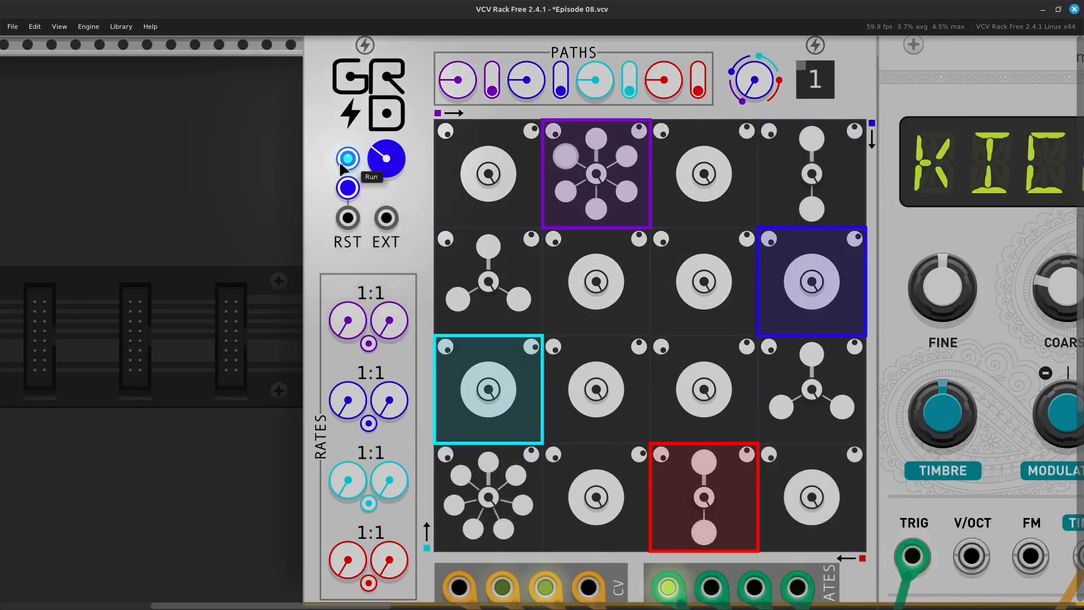
{"action": "left_click", "coordinate": [348, 160]}
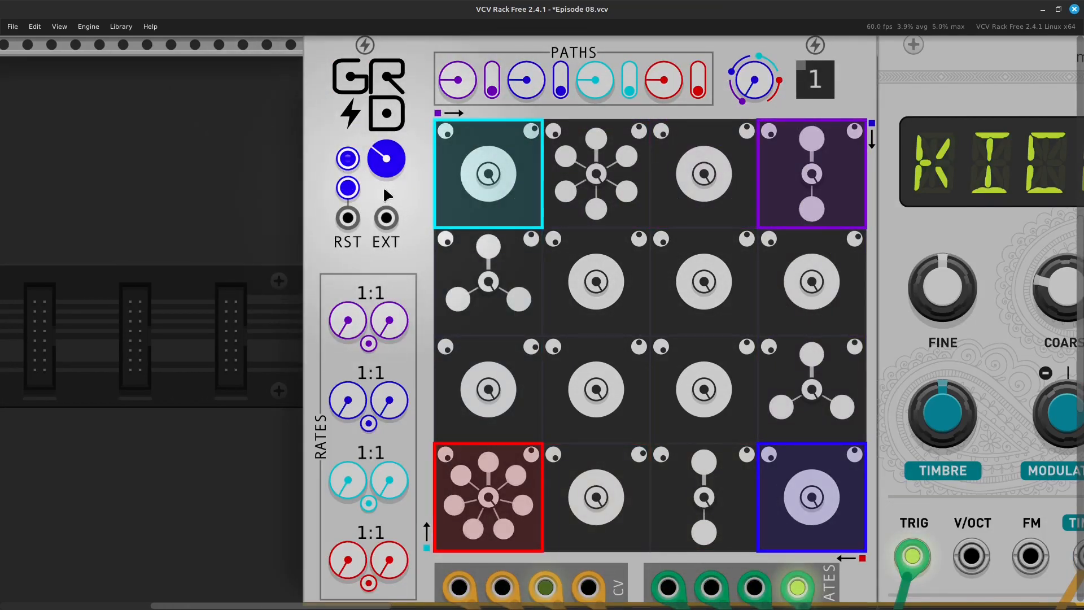
{"action": "scroll", "coordinate": [383, 191], "scroll_direction": "down", "scroll_amount": 2}
{"action": "scroll", "coordinate": [382, 190], "scroll_direction": "up", "scroll_amount": 2}
{"action": "left_click", "coordinate": [350, 191]}
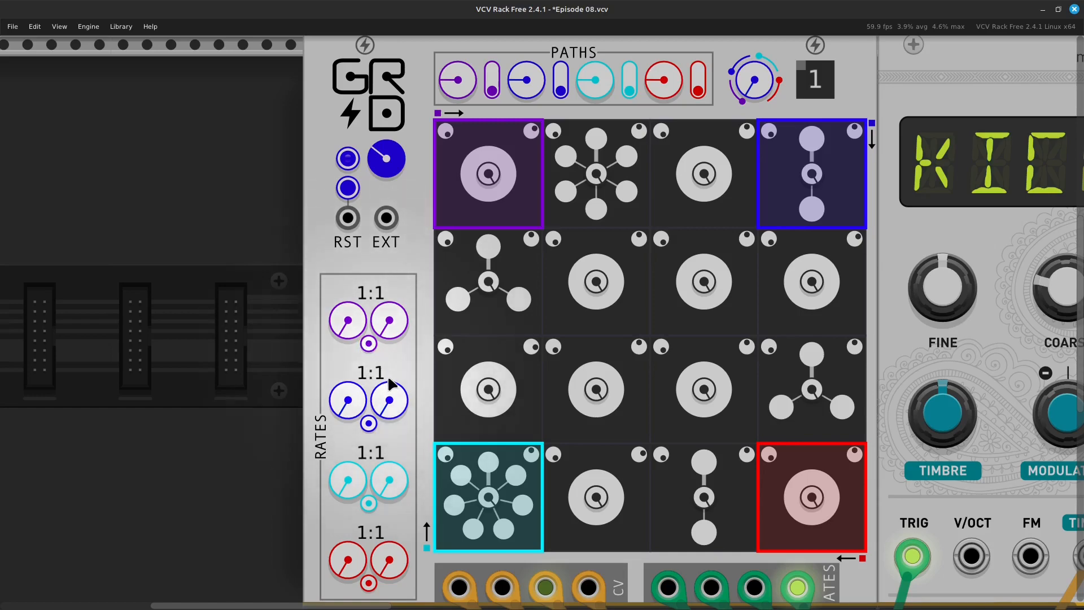
- Lower the levels of channels 2, 3 and 4 on VCA MIX to -inf dB, leaving only channel 1 audible
{"action": "scroll", "coordinate": [343, 399], "scroll_direction": "down", "scroll_amount": 2}
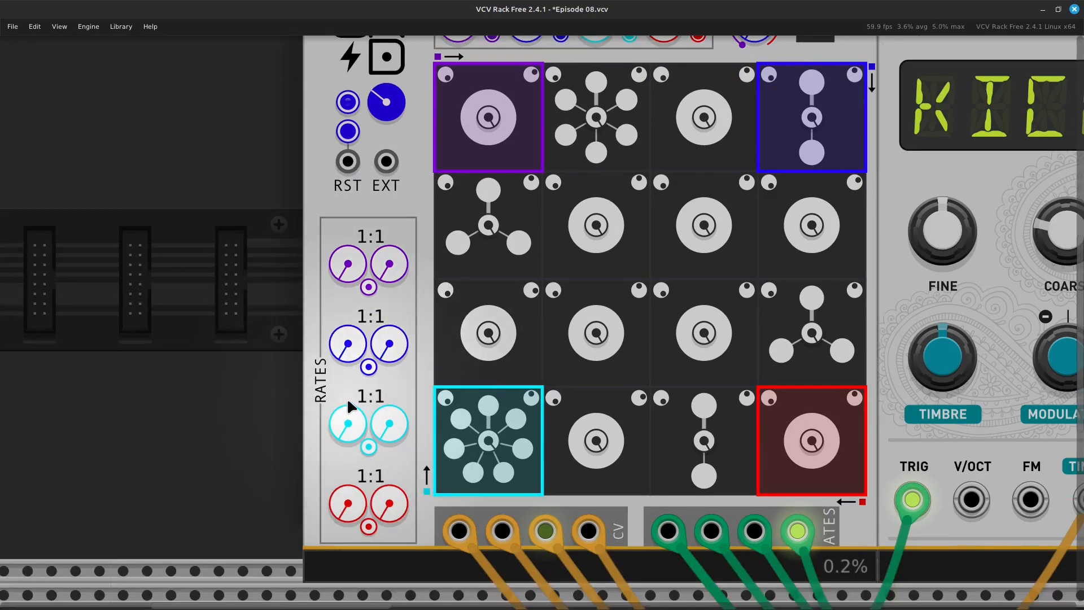
{"action": "scroll", "coordinate": [348, 392], "scroll_direction": "right", "scroll_amount": 20}
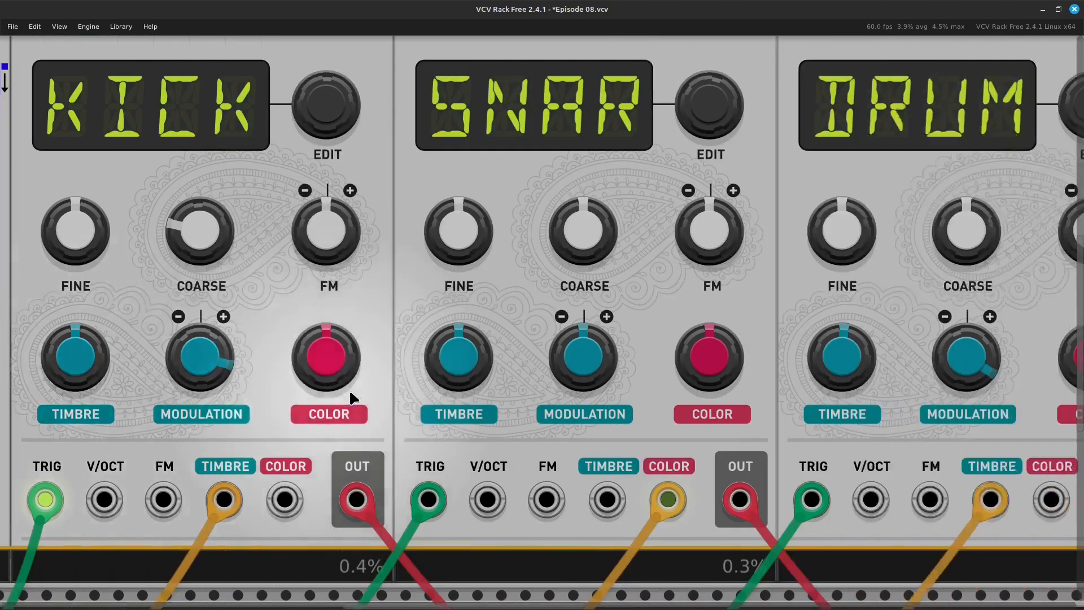
{"action": "scroll", "coordinate": [355, 392], "scroll_direction": "right", "scroll_amount": 8}
{"action": "scroll", "coordinate": [602, 318], "scroll_direction": "right", "scroll_amount": 3}
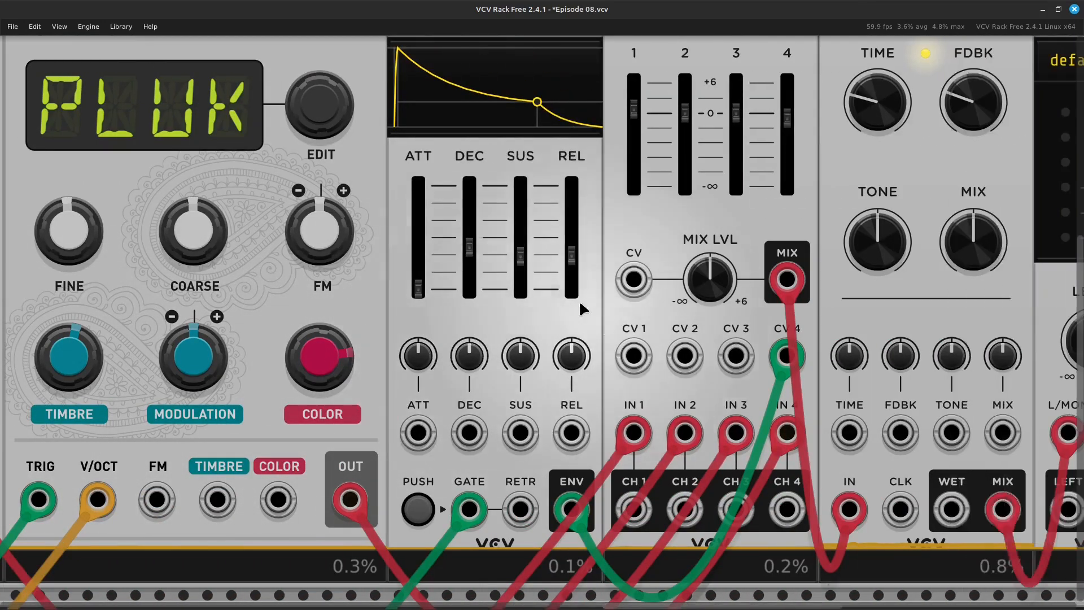
{"action": "scroll", "coordinate": [598, 251], "scroll_direction": "right", "scroll_amount": 3}
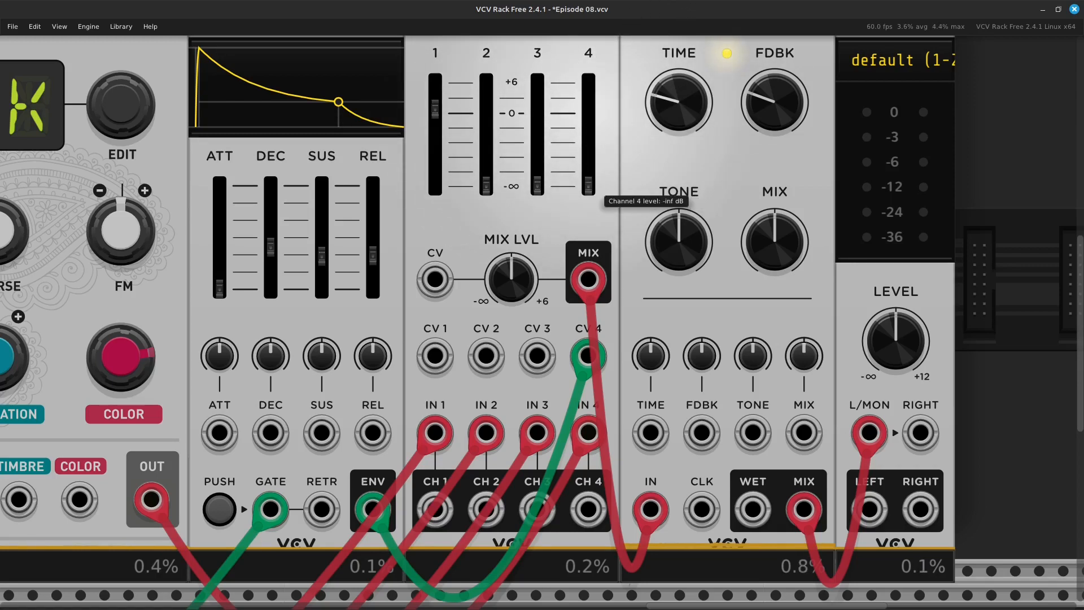
- Set the red path's rhythm to 2 for a 2:1 rate and start the grid sequencer
{"action": "key", "text": "Left"}
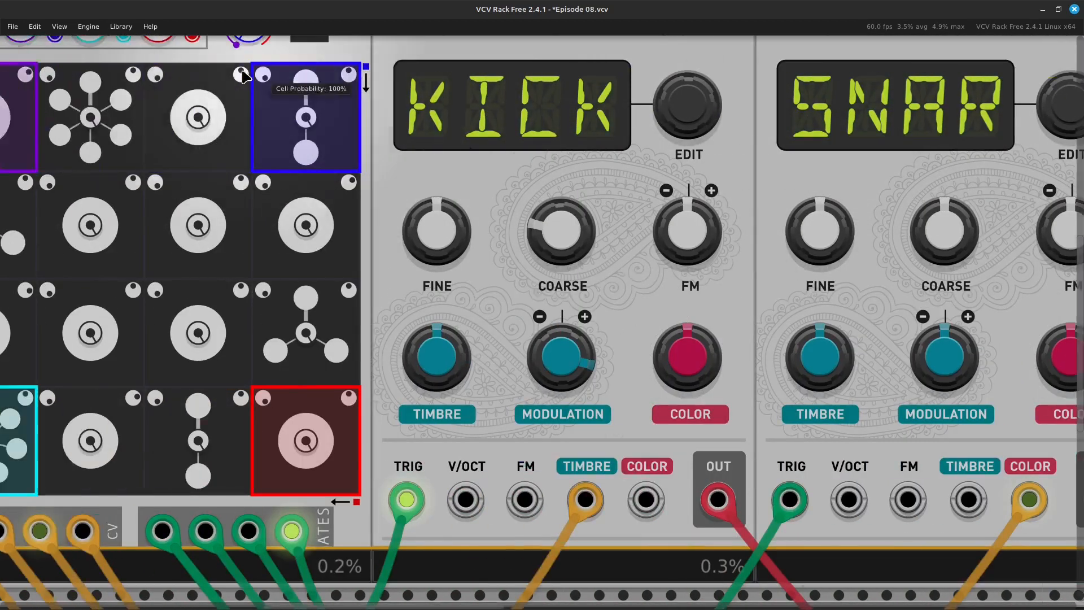
{"action": "key", "text": "Left"}
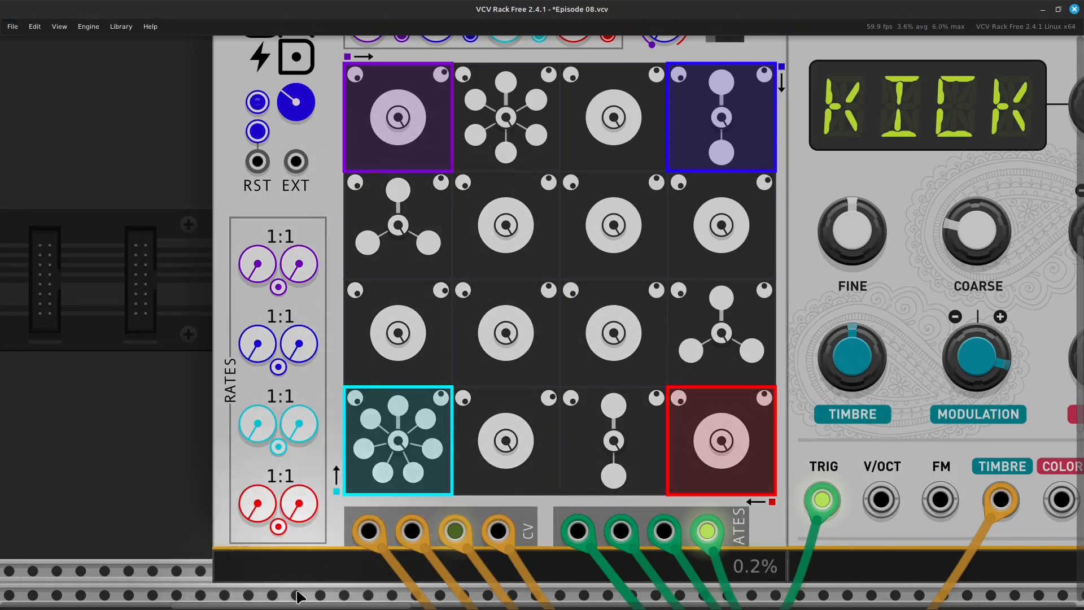
{"action": "scroll", "coordinate": [313, 528], "scroll_direction": "down", "scroll_amount": 2}
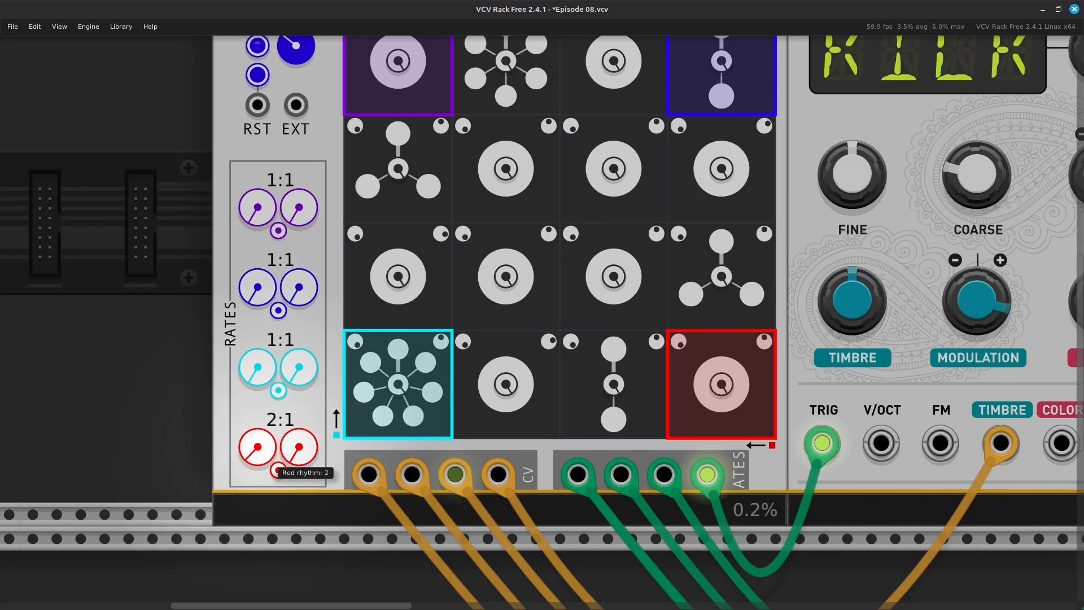
{"action": "scroll", "coordinate": [309, 48], "scroll_direction": "up", "scroll_amount": 2}
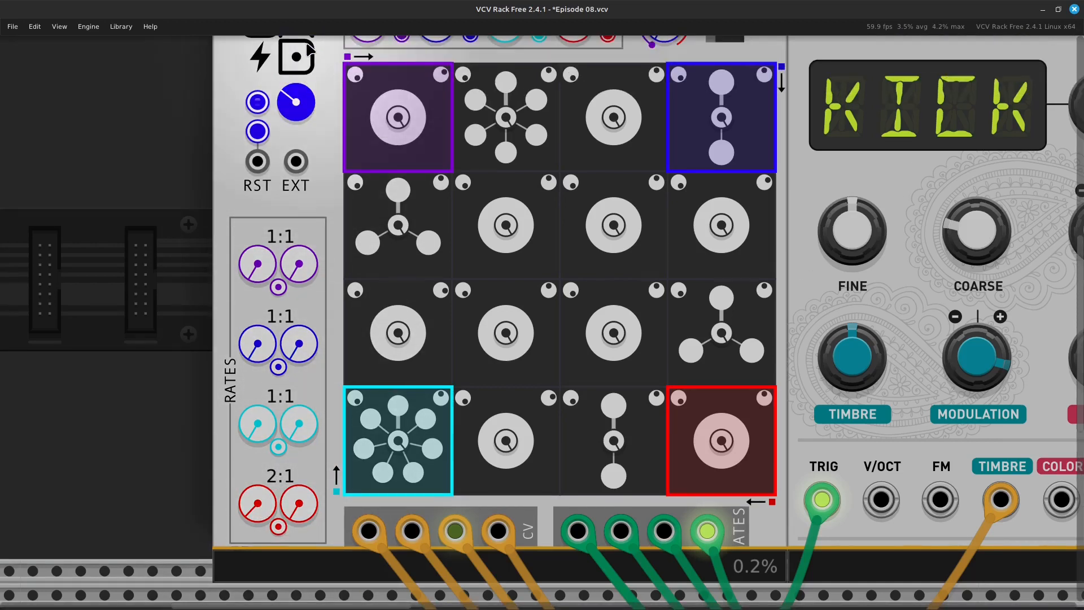
{"action": "left_click", "coordinate": [258, 103]}
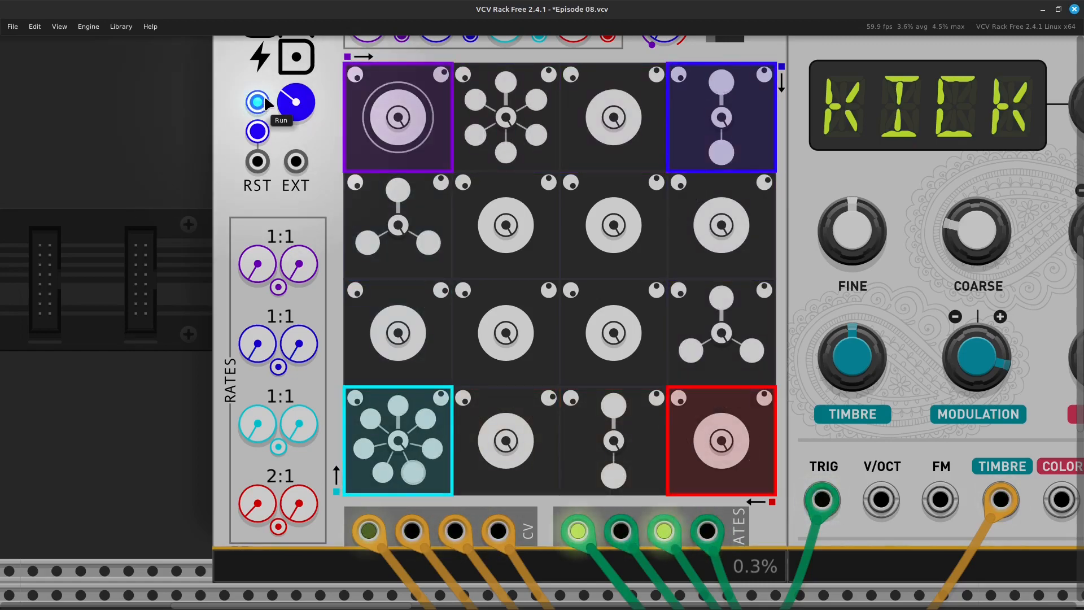
- Try red path rhythms of 1 and 3 while the sequencer runs, then return the rate to 2:1
{"action": "scroll", "coordinate": [266, 104], "scroll_direction": "down", "scroll_amount": 2}
{"action": "scroll", "coordinate": [267, 104], "scroll_direction": "down", "scroll_amount": 1}
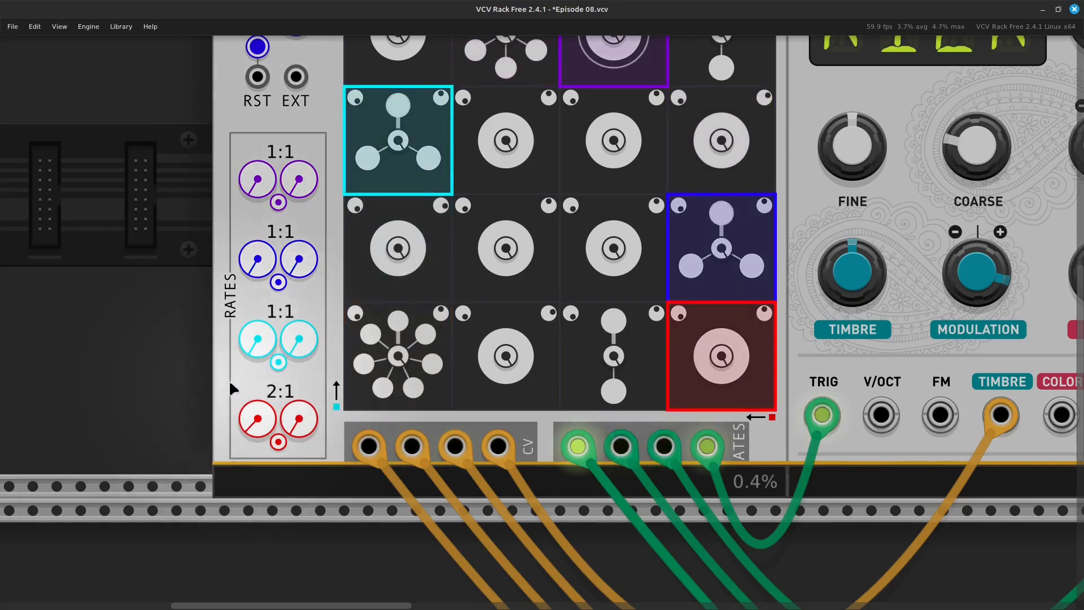
{"action": "left_click_drag", "start_coordinate": [247, 433], "coordinate": [248, 451]}
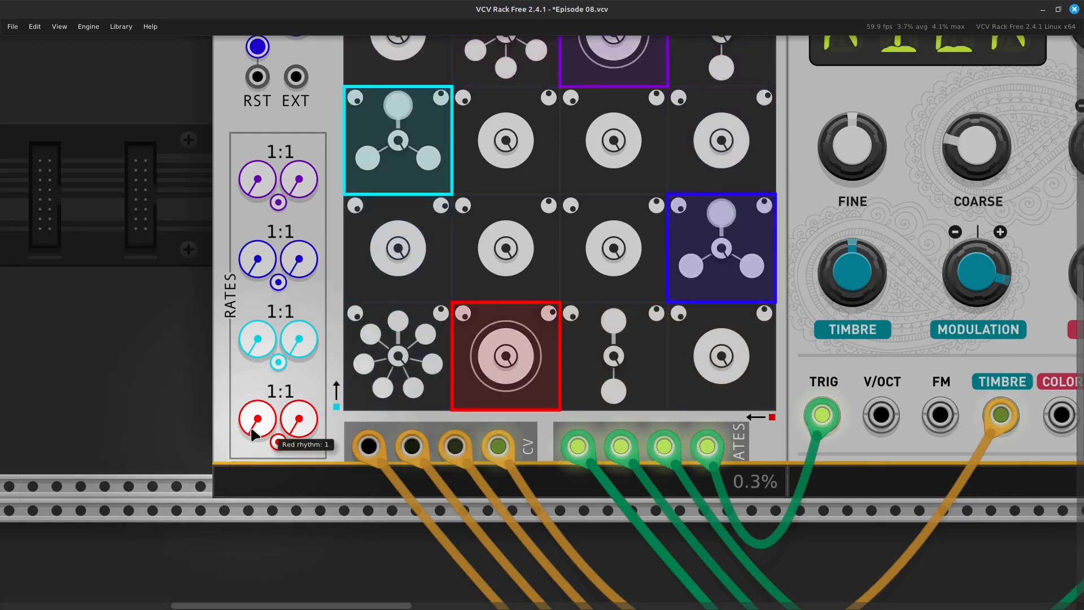
{"action": "left_click_drag", "start_coordinate": [258, 418], "coordinate": [258, 381]}
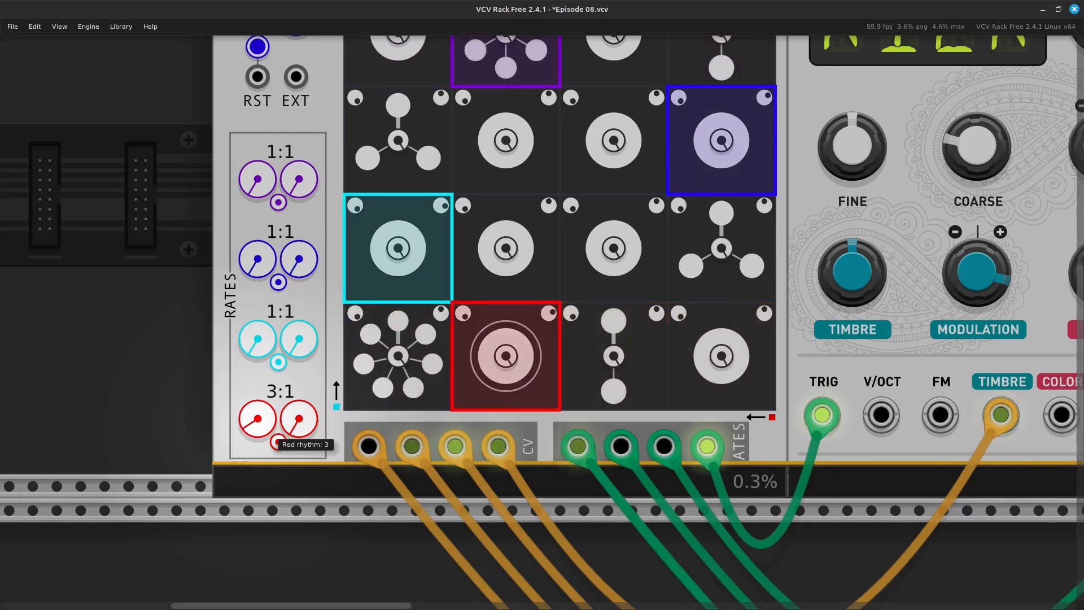
{"action": "left_click_drag", "start_coordinate": [258, 381], "coordinate": [258, 400]}
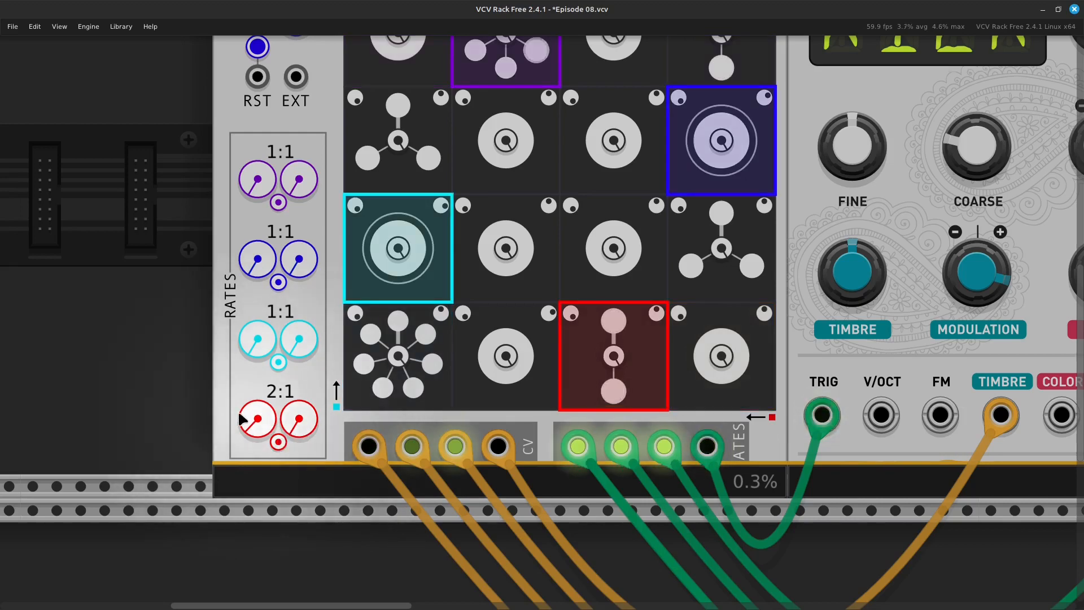
- Set the red path's rhythm to 3 and its duration to 2 for a 3:2 rate
{"action": "scroll", "coordinate": [264, 394], "scroll_direction": "up", "scroll_amount": 1}
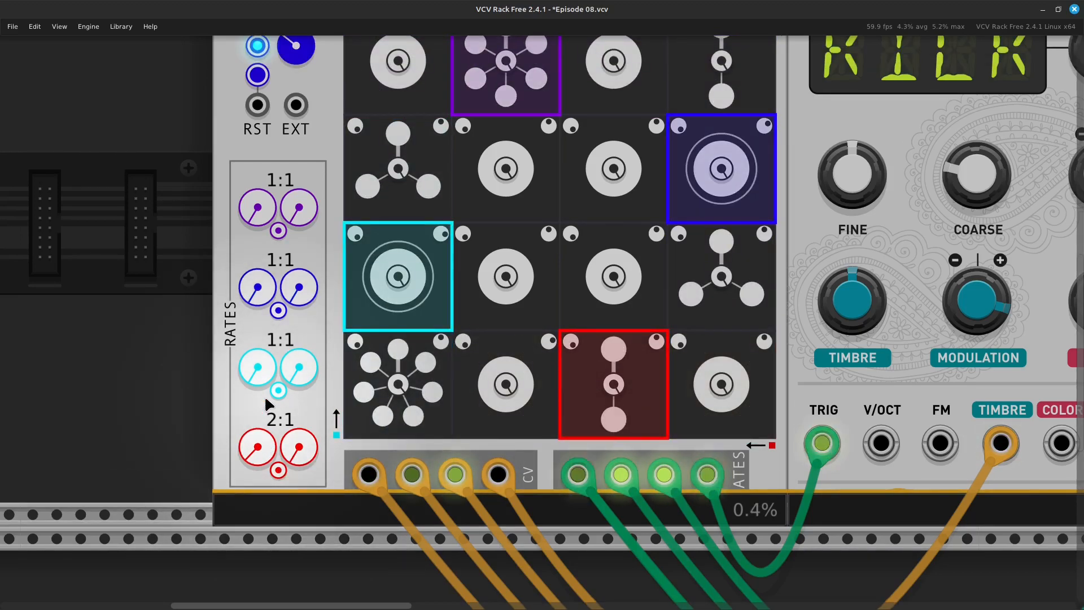
{"action": "mouse_move", "coordinate": [251, 456]}
{"action": "left_mouse_down"}
{"action": "mouse_move", "coordinate": [251, 446]}
{"action": "mouse_move", "coordinate": [252, 455]}
{"action": "left_mouse_up"}
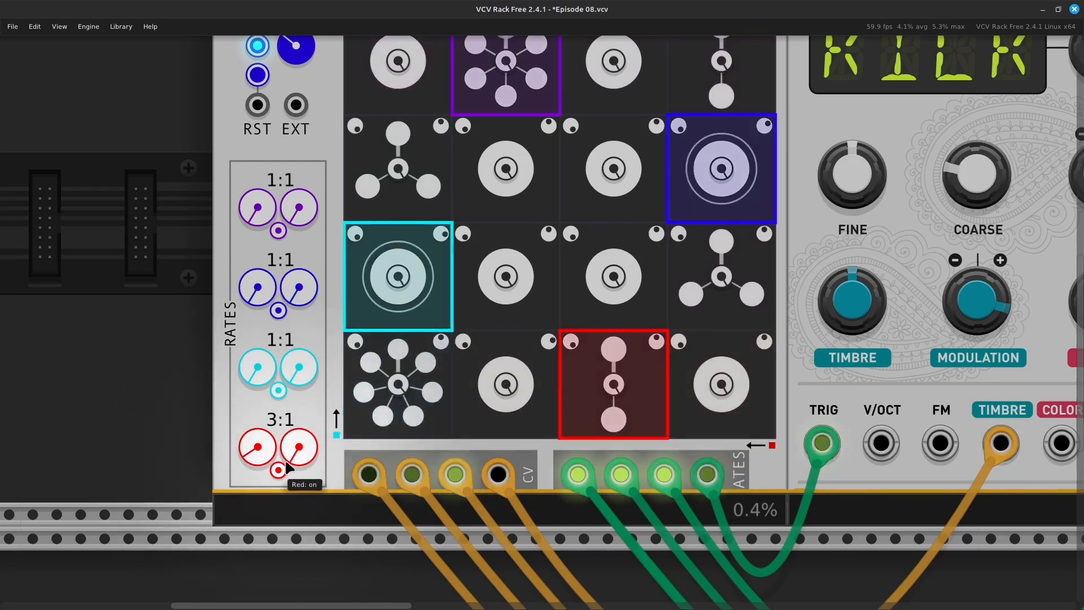
{"action": "mouse_move", "coordinate": [293, 452]}
{"action": "left_mouse_down"}
{"action": "mouse_move", "coordinate": [293, 443]}
{"action": "mouse_move", "coordinate": [293, 452]}
{"action": "left_mouse_up"}
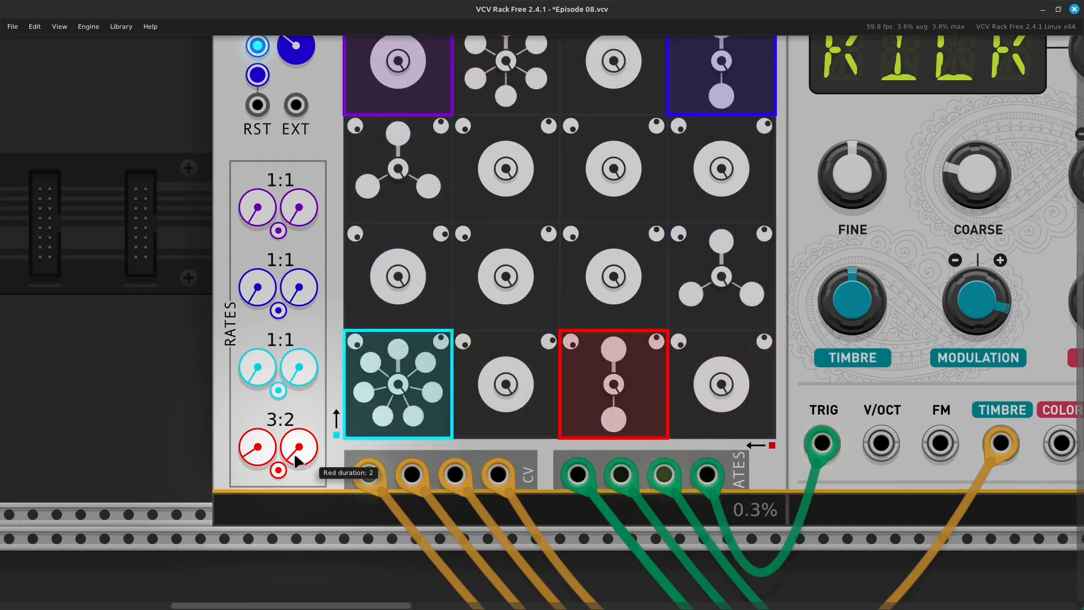
- Raise VCA MIX channels 2 and 3 to slightly above 0 dB and channel 4 to about 0 dB
{"action": "key", "text": "Left"}
{"action": "key", "text": "Right"}
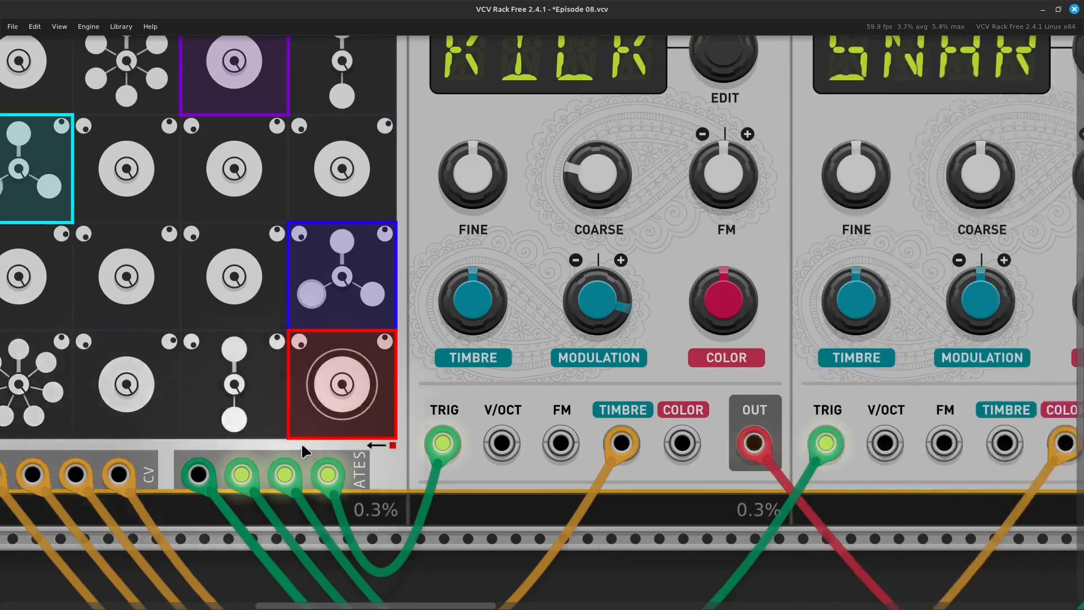
{"action": "key", "text": "Up"}
{"action": "key", "text": "Right"}
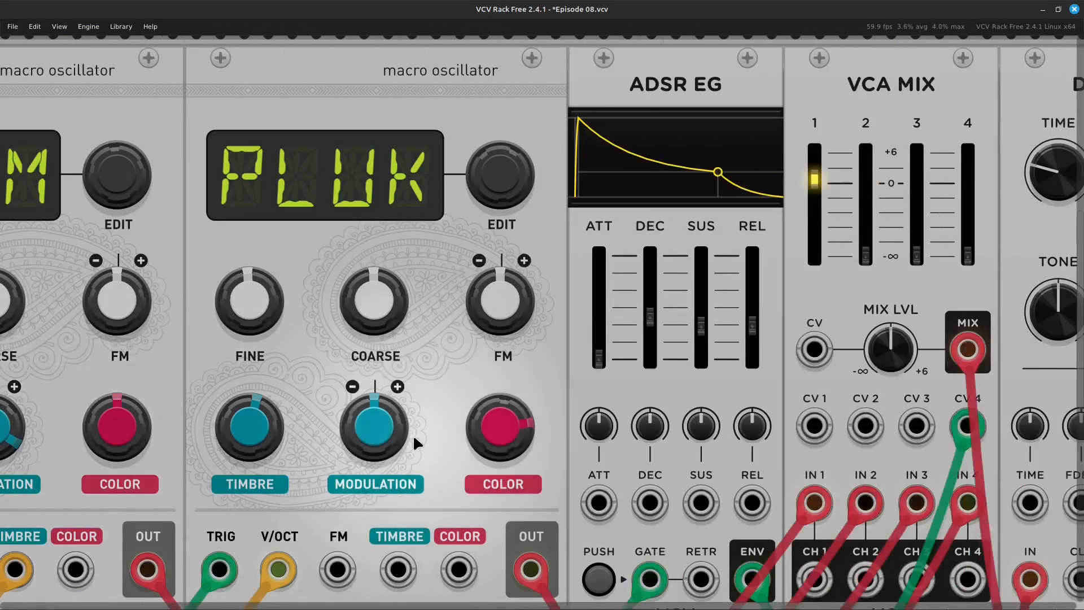
{"action": "key", "text": "Right"}
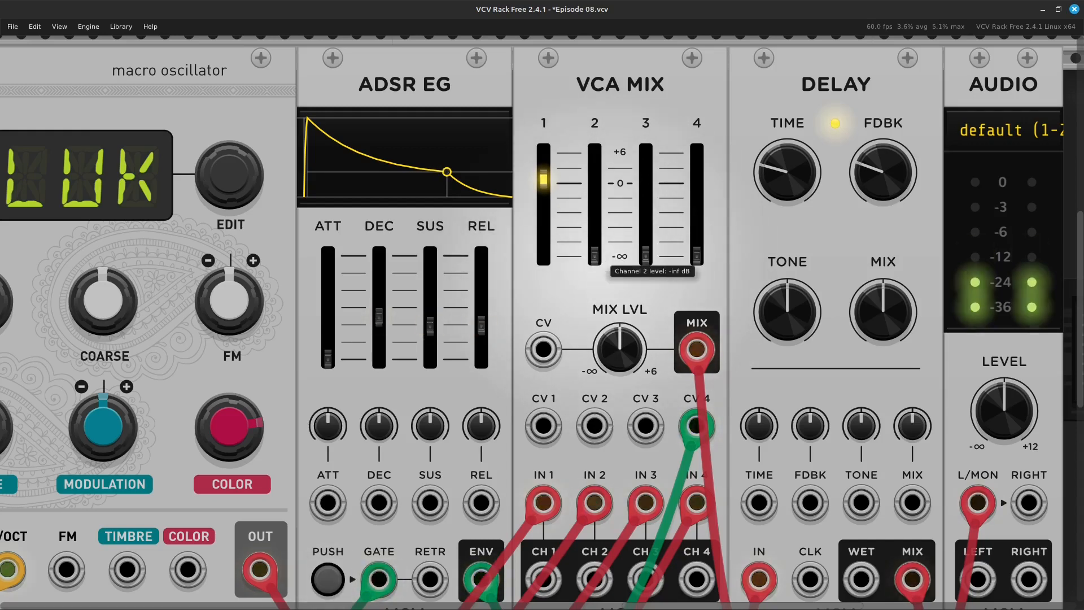
{"action": "left_click_drag", "start_coordinate": [595, 232], "coordinate": [595, 218]}
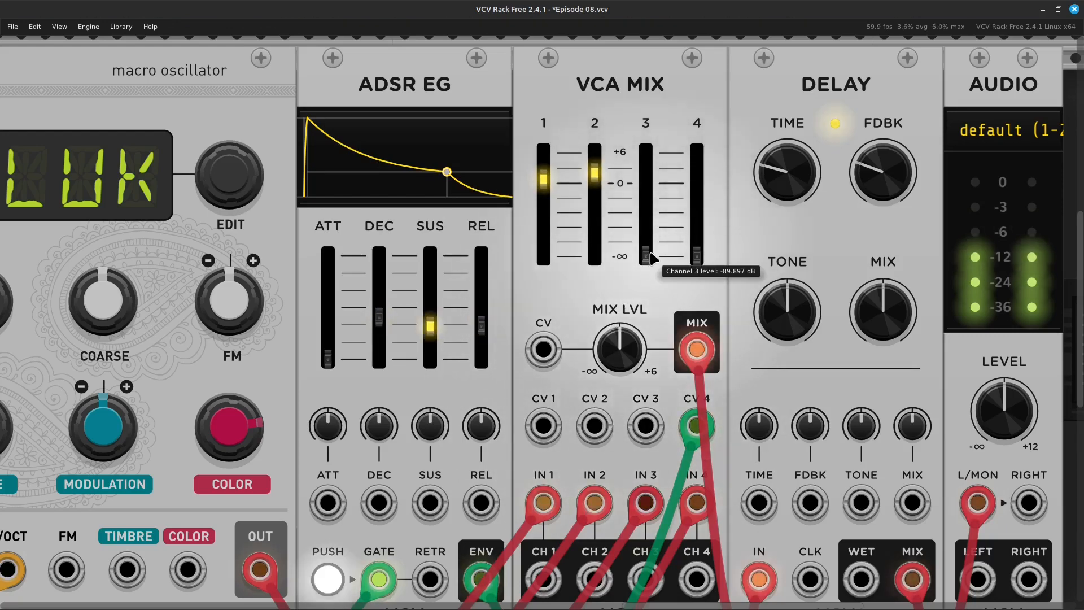
{"action": "left_click_drag", "start_coordinate": [645, 252], "coordinate": [645, 230]}
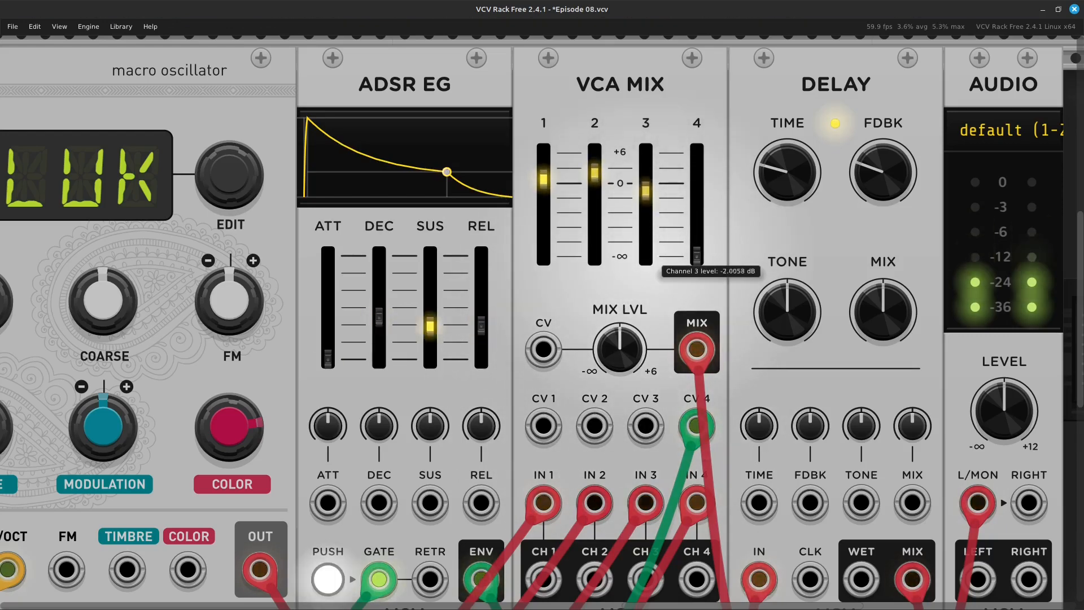
{"action": "left_click_drag", "start_coordinate": [645, 177], "coordinate": [645, 175]}
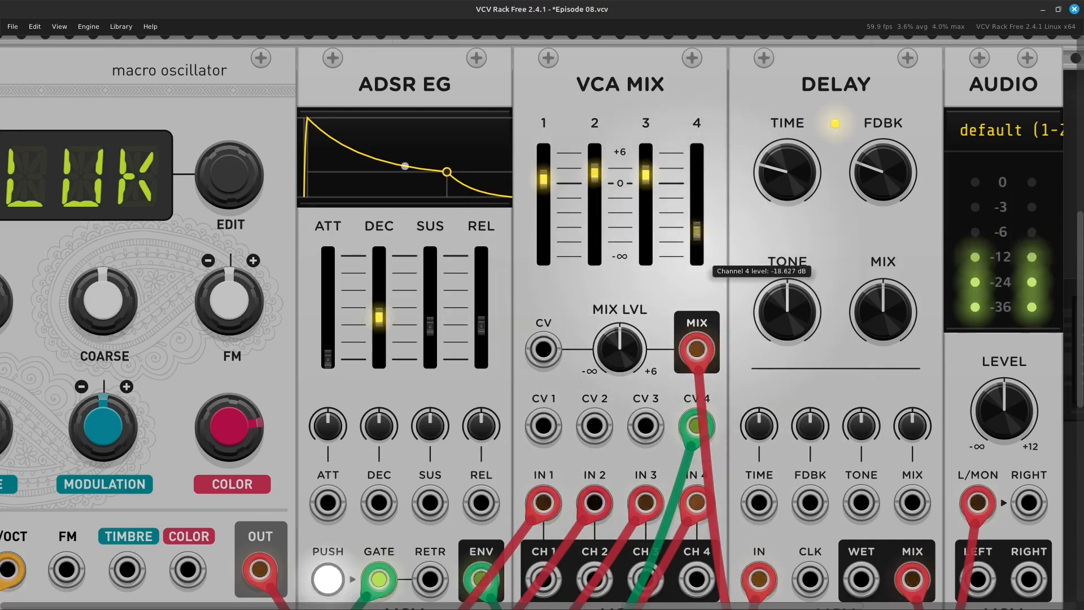
{"action": "left_click_drag", "start_coordinate": [697, 224], "coordinate": [696, 183]}
- Rebalance VCA MIX by lowering channel 4 to about -7.7 dB, channel 3 to just below 0 dB and channel 2 to about 0.7 dB
{"action": "scroll", "coordinate": [699, 265], "scroll_direction": "left", "scroll_amount": 20}
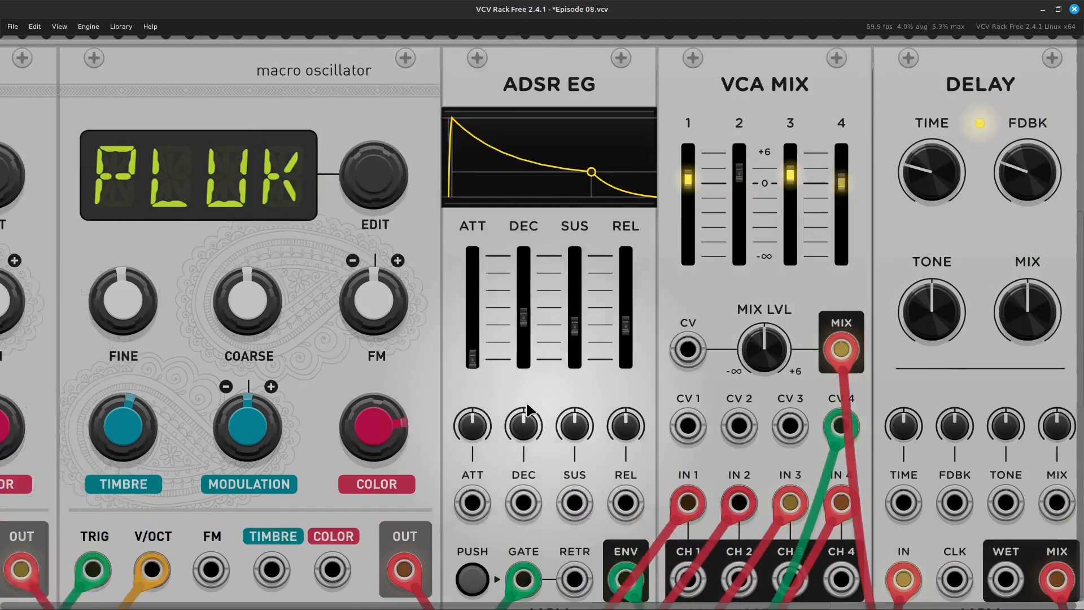
{"action": "scroll", "coordinate": [288, 452], "scroll_direction": "left", "scroll_amount": 5}
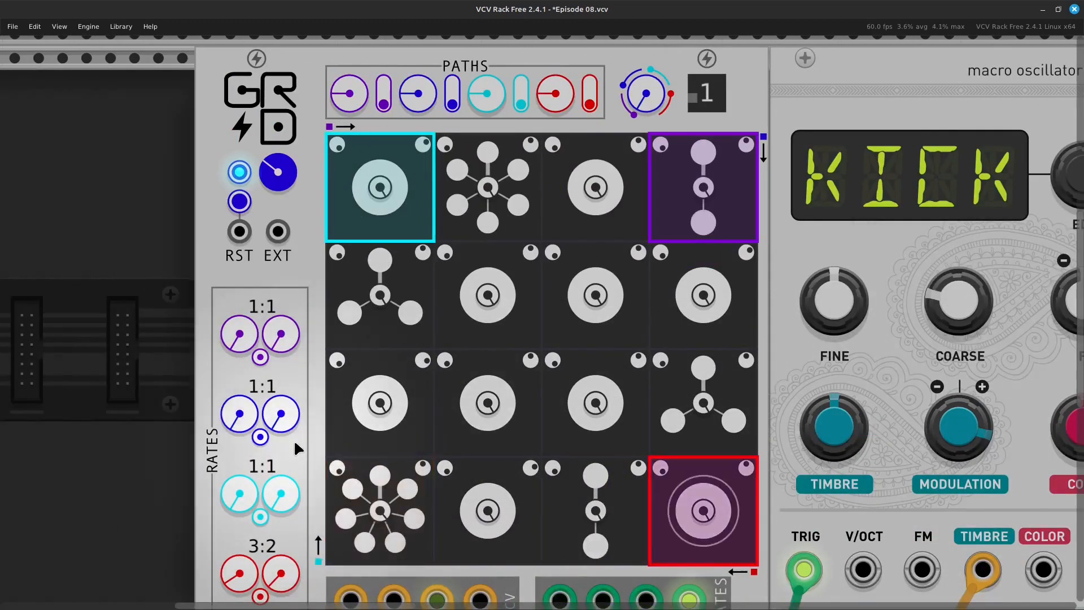
{"action": "scroll", "coordinate": [294, 439], "scroll_direction": "down", "scroll_amount": 3}
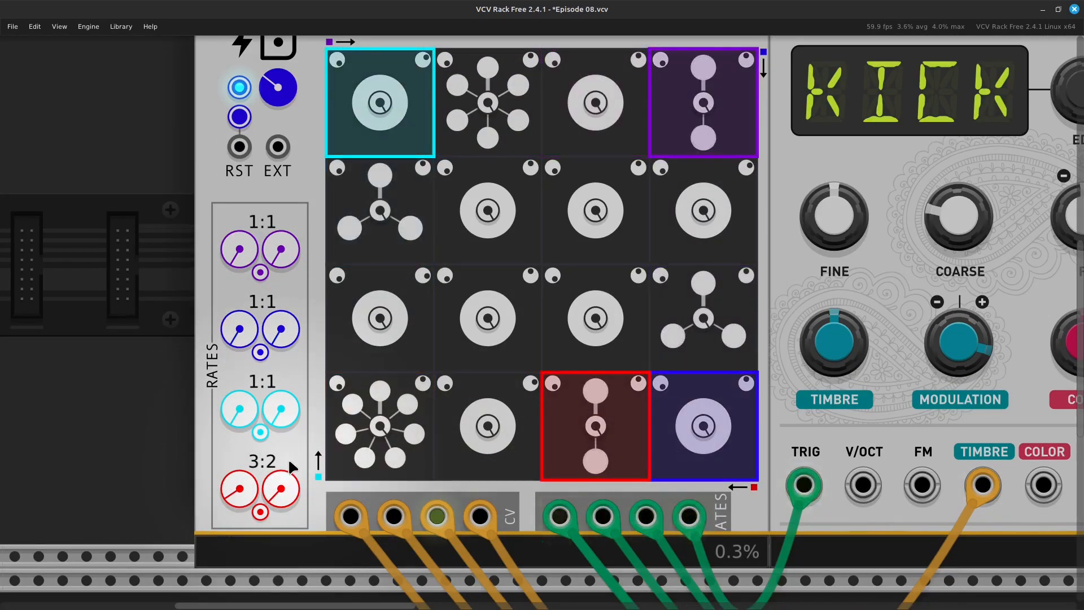
{"action": "scroll", "coordinate": [291, 460], "scroll_direction": "right", "scroll_amount": 20}
{"action": "scroll", "coordinate": [302, 449], "scroll_direction": "up", "scroll_amount": 3}
{"action": "scroll", "coordinate": [305, 448], "scroll_direction": "right", "scroll_amount": 15}
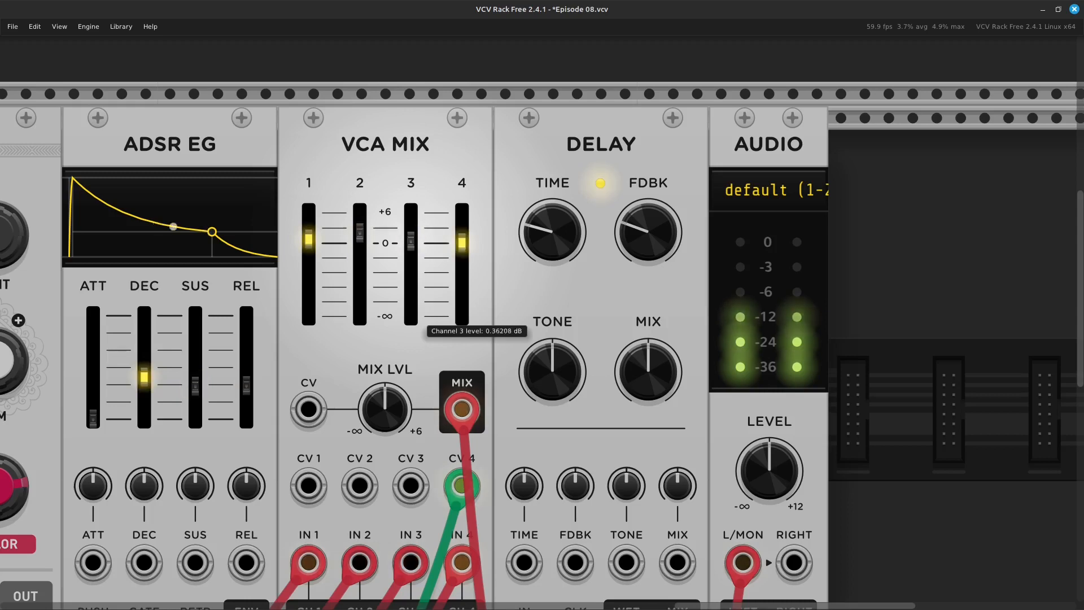
{"action": "left_click_drag", "start_coordinate": [463, 251], "coordinate": [463, 258]}
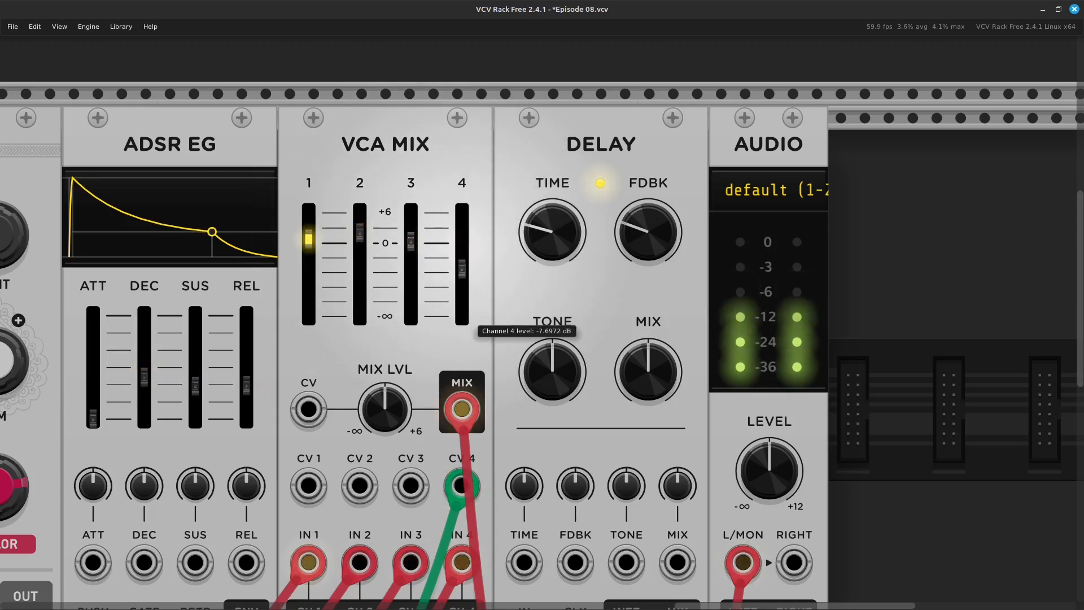
{"action": "left_click_drag", "start_coordinate": [411, 248], "coordinate": [411, 251]}
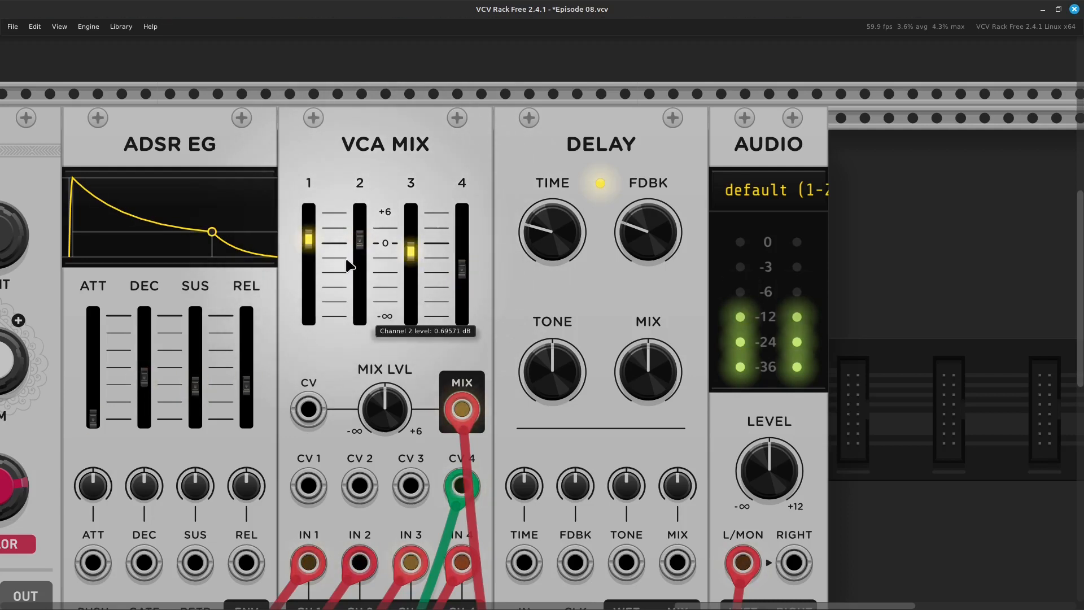
- Set the red path's rhythm to 2 while keeping its duration at 2, for a 2:2 rate
{"action": "scroll", "coordinate": [336, 291], "scroll_direction": "left", "scroll_amount": 15}
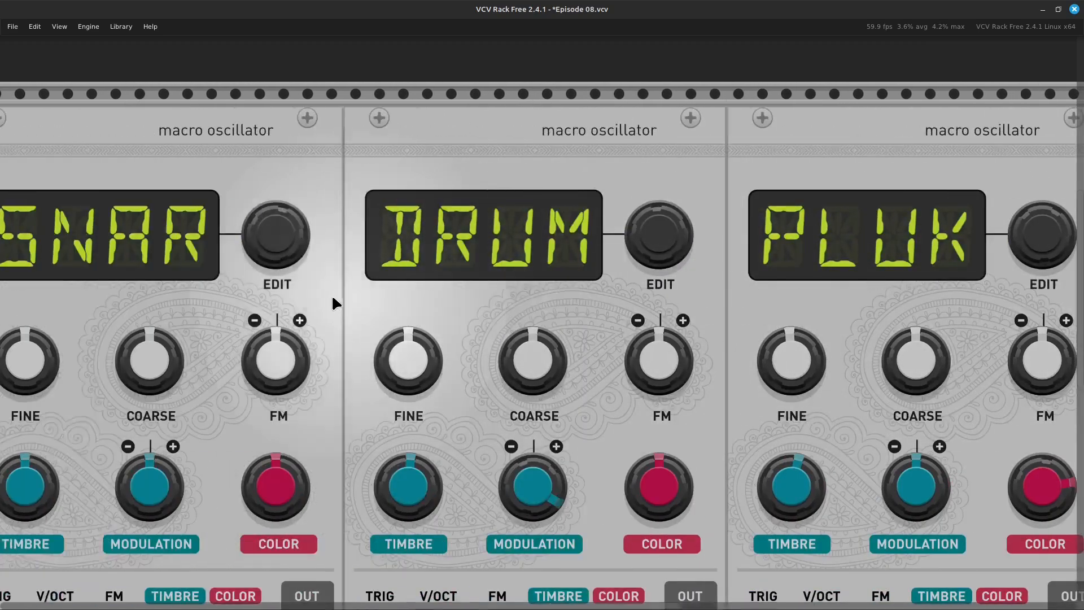
{"action": "scroll", "coordinate": [333, 303], "scroll_direction": "left", "scroll_amount": 20}
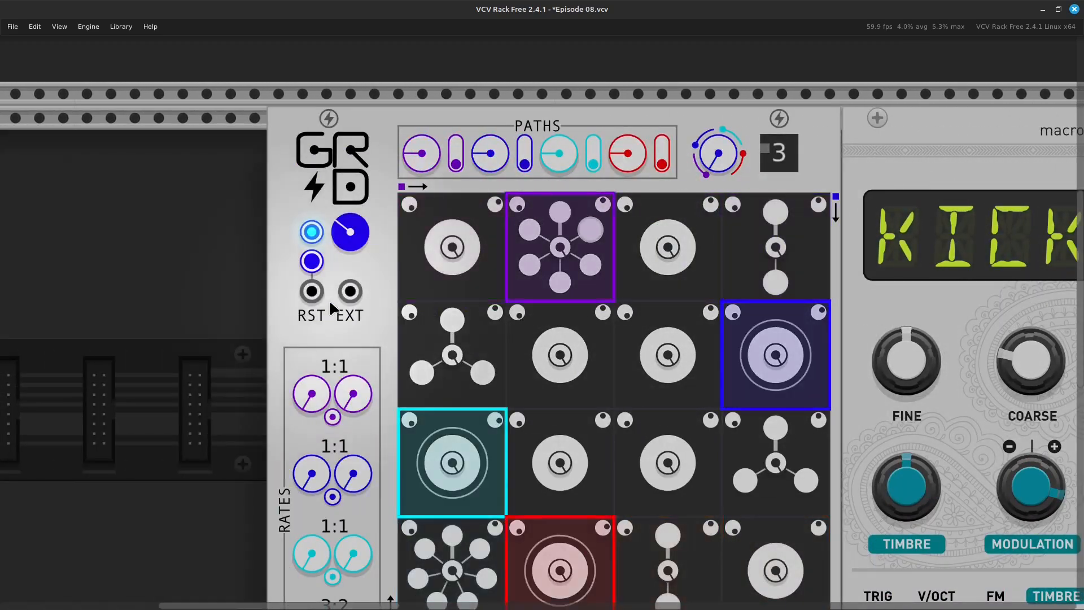
{"action": "scroll", "coordinate": [333, 309], "scroll_direction": "down", "scroll_amount": 5}
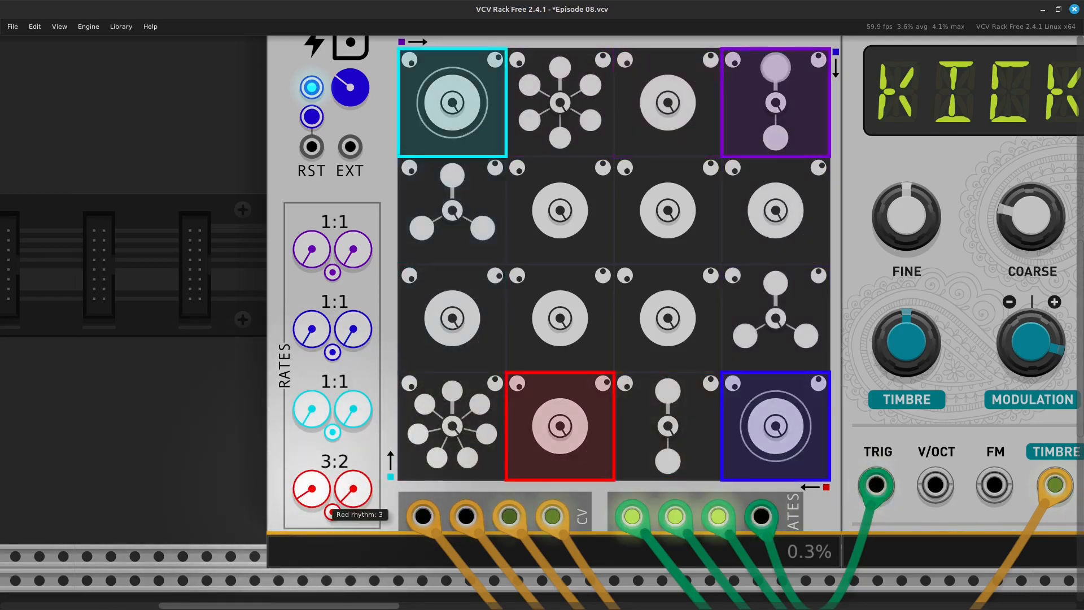
{"action": "left_click_drag", "start_coordinate": [312, 489], "coordinate": [312, 502]}
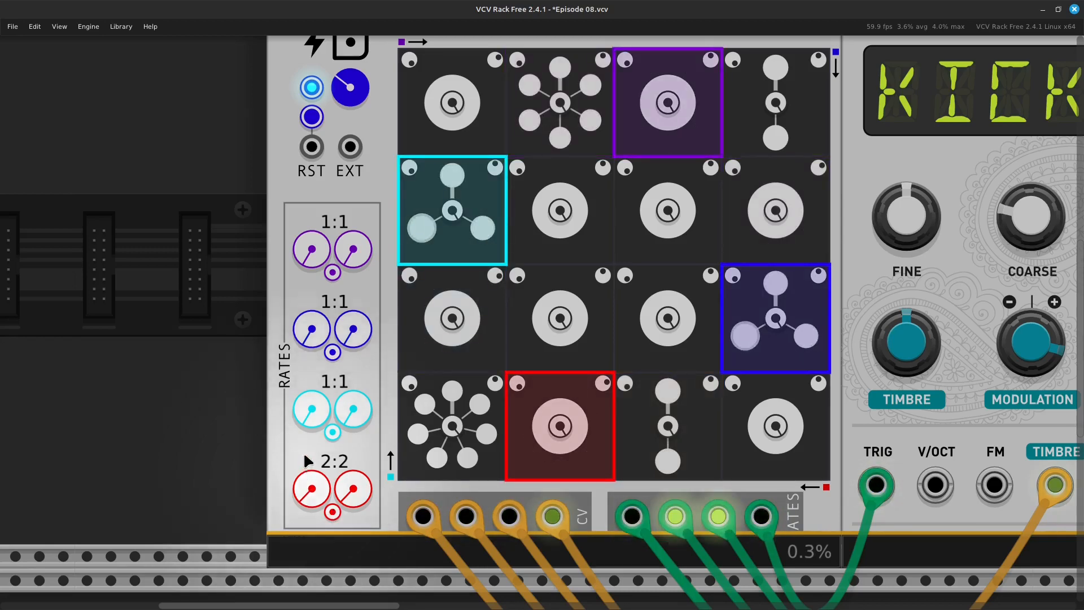
- Set the red path's rhythm and duration both to 1, for a 1:1 rate, and reset the sequencer
{"action": "left_click_drag", "start_coordinate": [314, 495], "coordinate": [351, 487]}
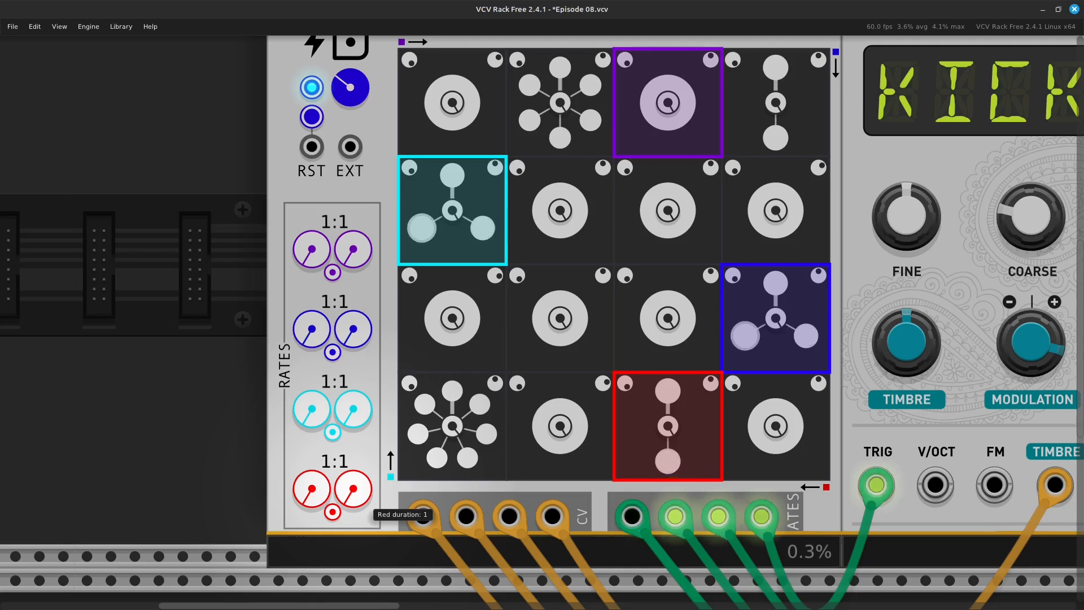
{"action": "scroll", "coordinate": [316, 396], "scroll_direction": "up", "scroll_amount": 5}
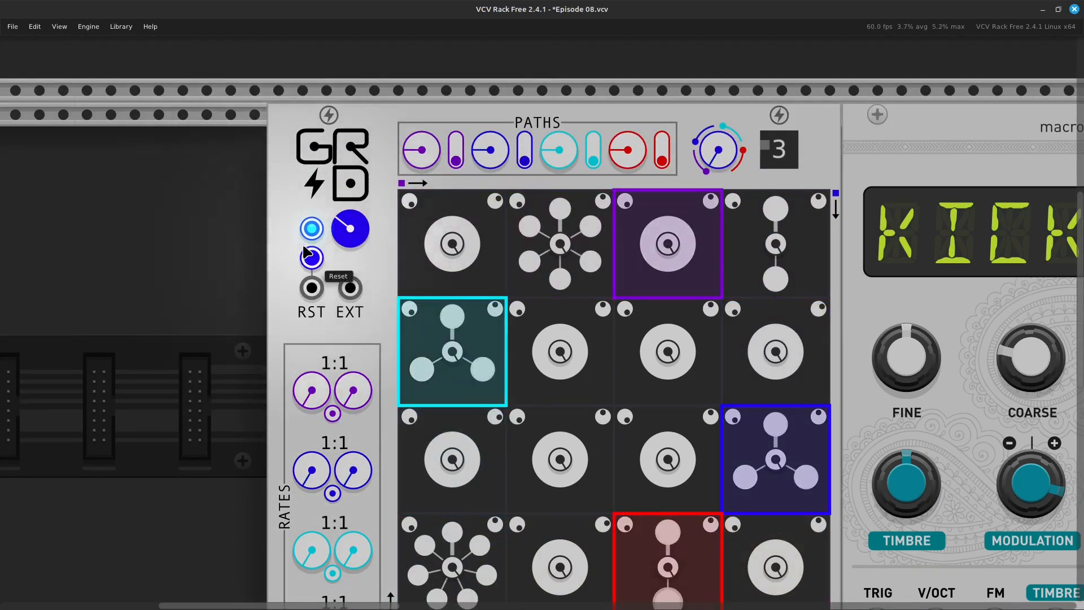
{"action": "left_click", "coordinate": [308, 261]}
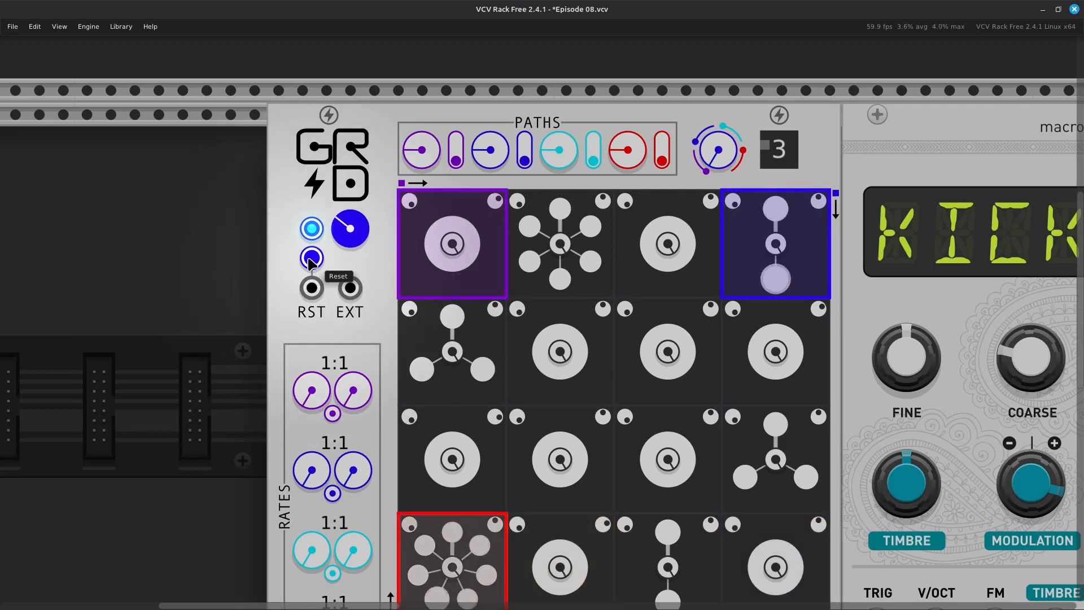
- Switch the purple, blue, cyan and red paths from default to random
{"action": "scroll", "coordinate": [308, 266], "scroll_direction": "down", "scroll_amount": 5}
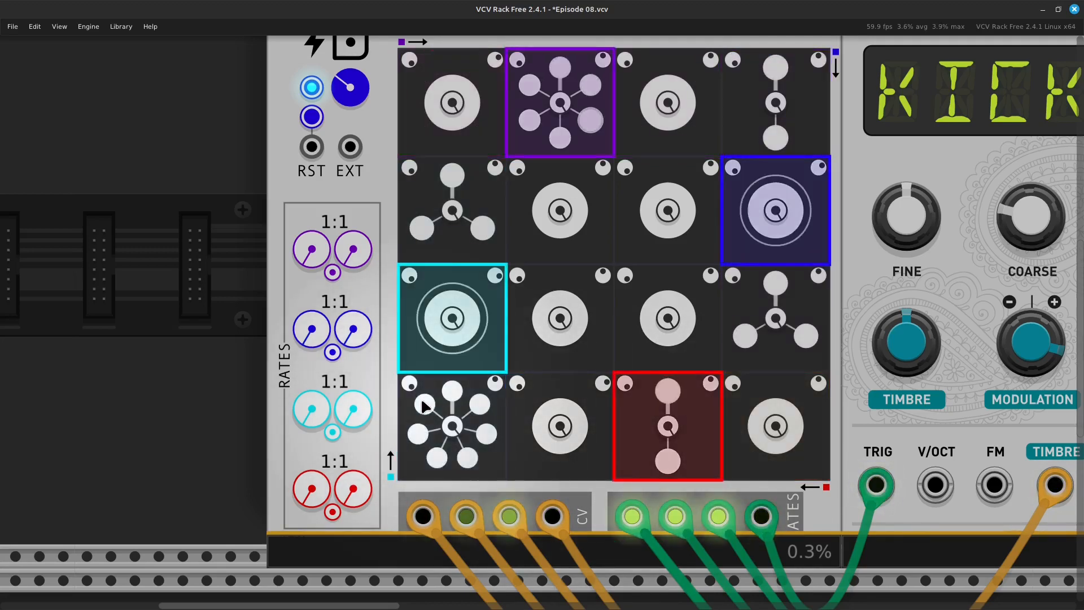
{"action": "scroll", "coordinate": [333, 446], "scroll_direction": "up", "scroll_amount": 4}
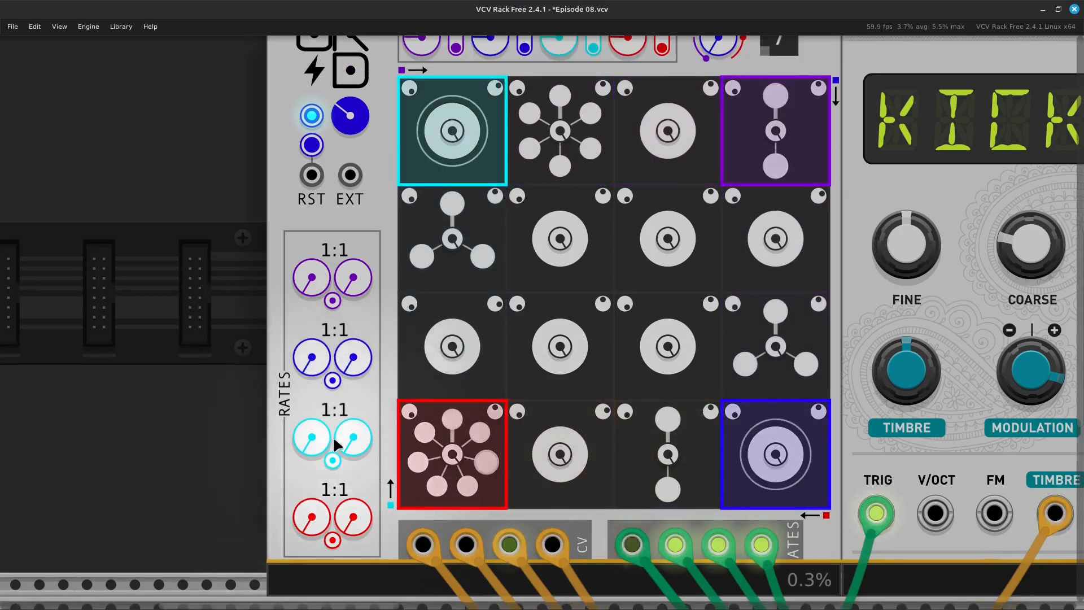
{"action": "scroll", "coordinate": [335, 443], "scroll_direction": "up", "scroll_amount": 4}
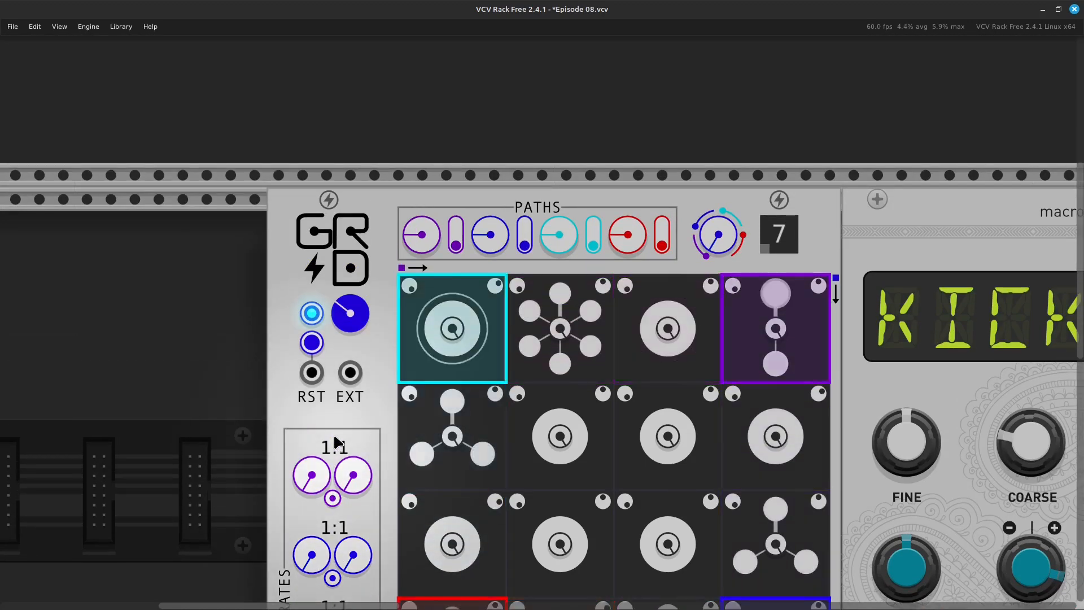
{"action": "scroll", "coordinate": [337, 442], "scroll_direction": "right", "scroll_amount": 15}
{"action": "scroll", "coordinate": [616, 393], "scroll_direction": "right", "scroll_amount": 10}
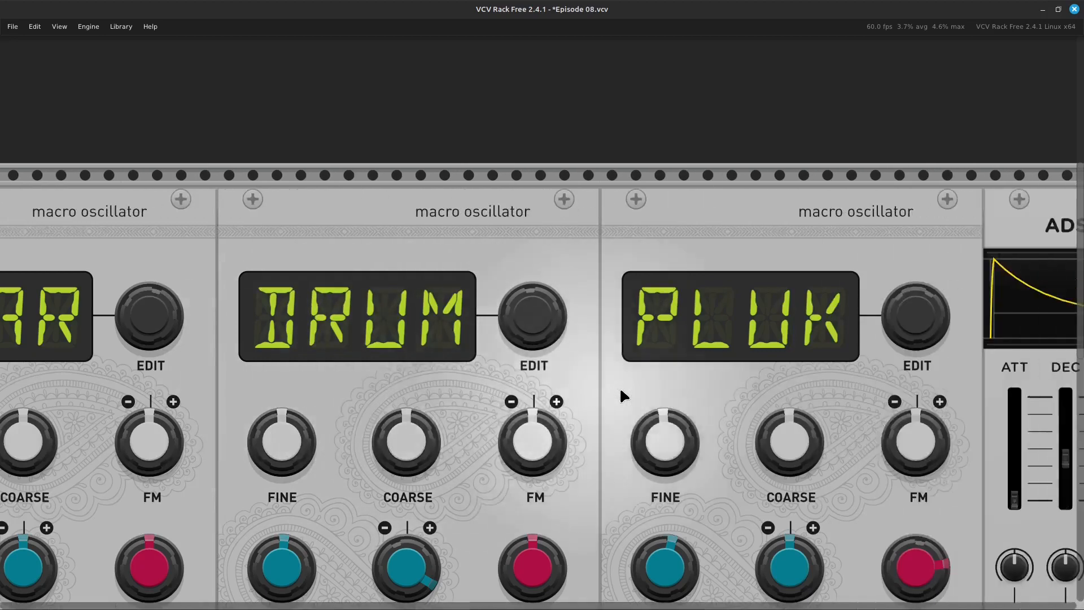
{"action": "scroll", "coordinate": [624, 385], "scroll_direction": "left", "scroll_amount": 8}
{"action": "scroll", "coordinate": [609, 384], "scroll_direction": "left", "scroll_amount": 15}
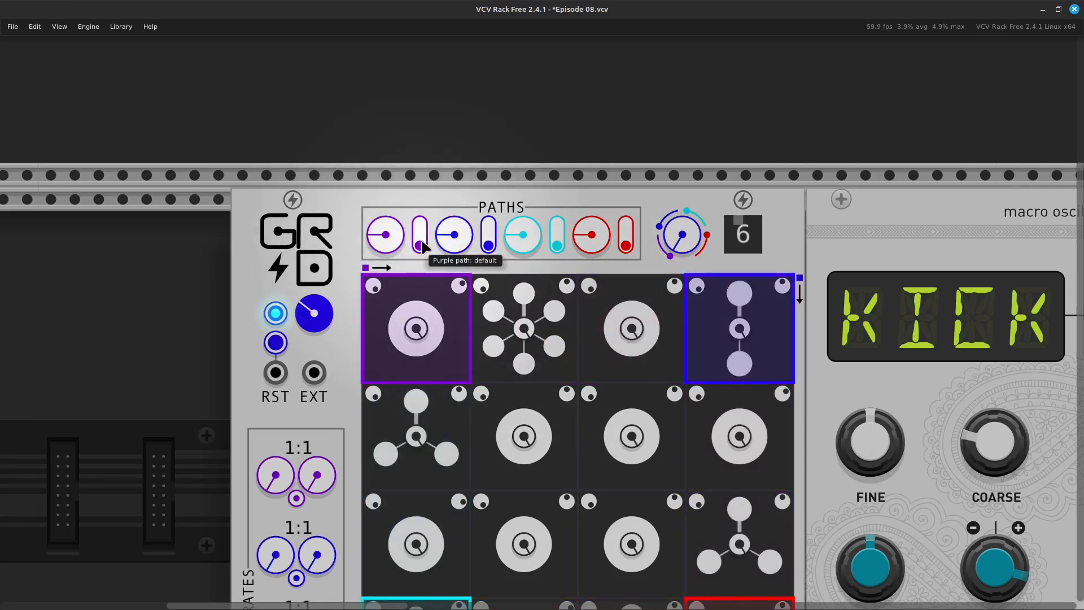
{"action": "left_click", "coordinate": [489, 242]}
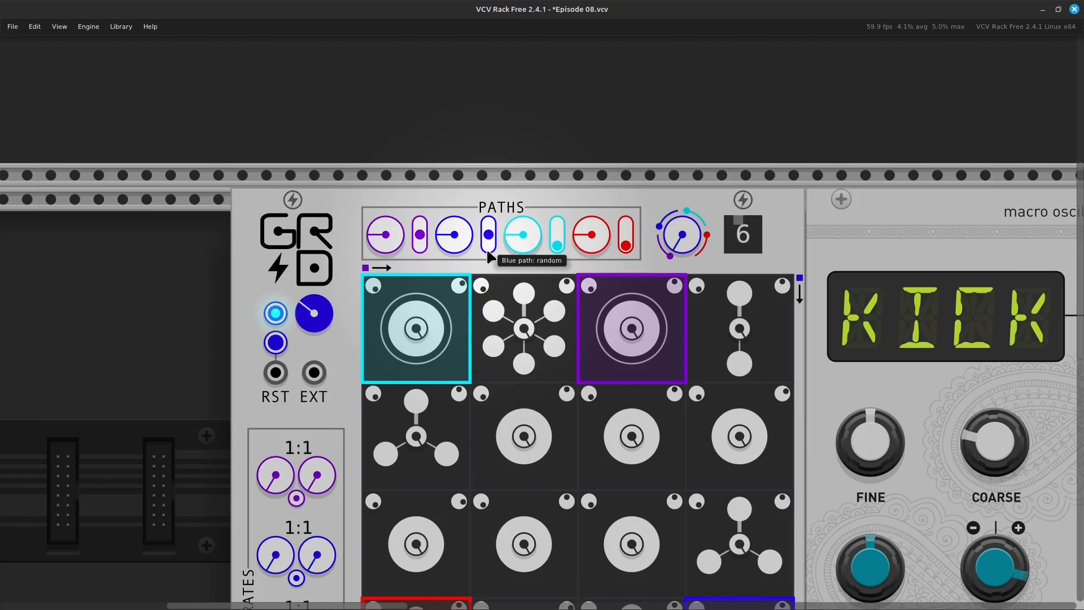
{"action": "left_click", "coordinate": [558, 248]}
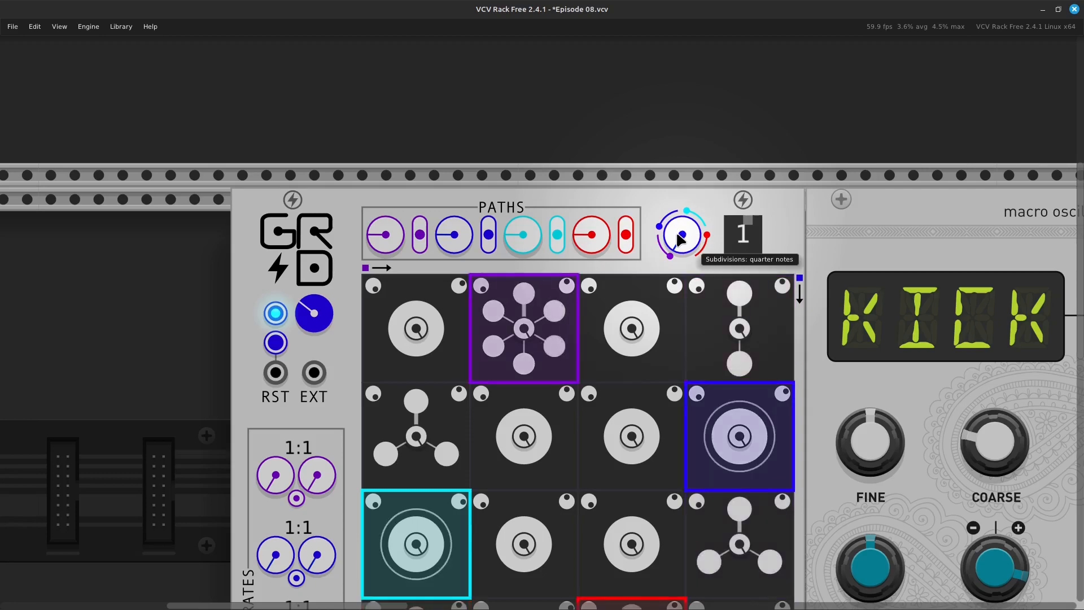
- Try the grid's subdivision presets for triplets, quintuples and the mixed pattern with triplets in the four centre cells
{"action": "scroll", "coordinate": [681, 239], "scroll_direction": "down", "scroll_amount": 5}
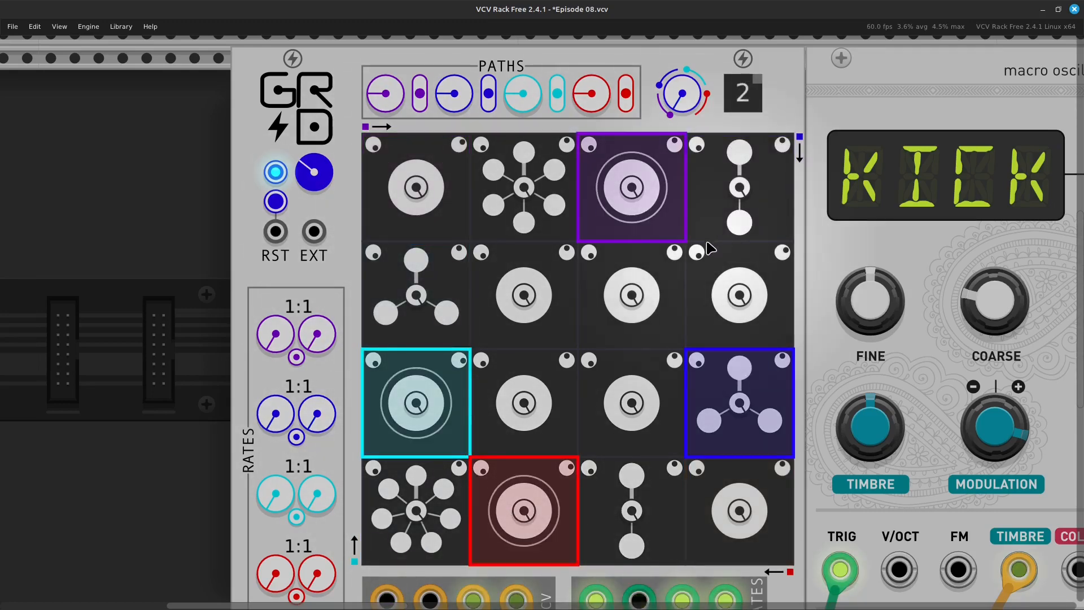
{"action": "scroll", "coordinate": [542, 440], "scroll_direction": "up", "scroll_amount": 4}
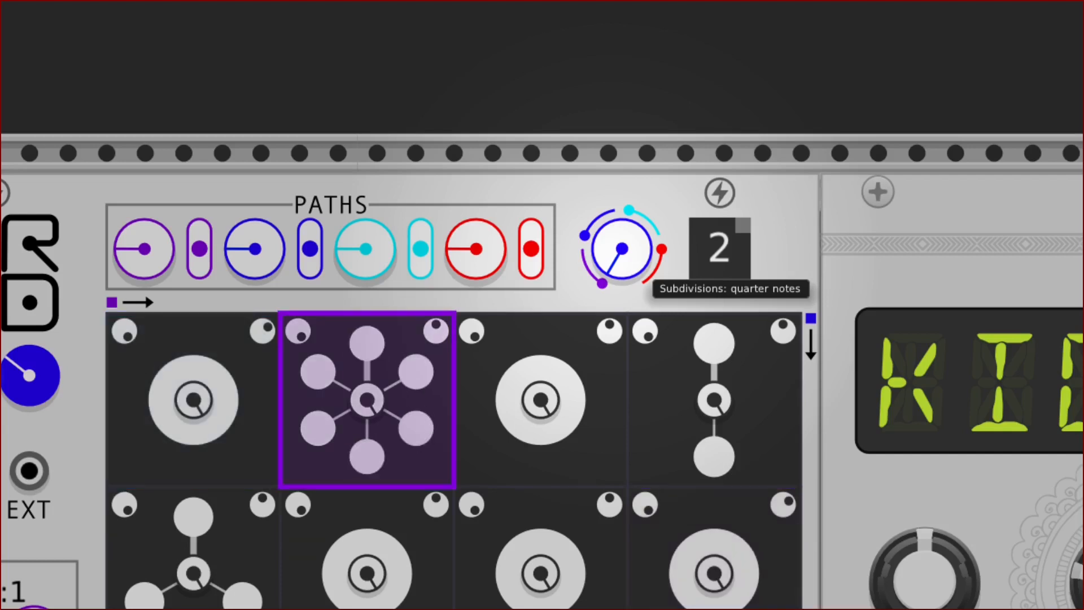
{"action": "left_click_drag", "start_coordinate": [622, 248], "coordinate": [621, 228]}
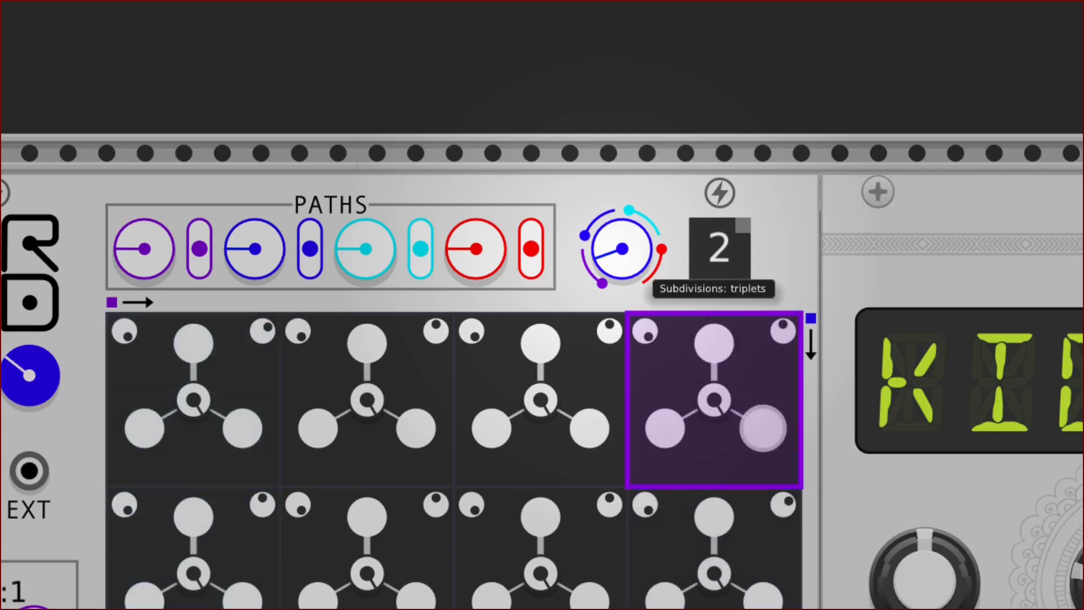
{"action": "left_click_drag", "start_coordinate": [622, 228], "coordinate": [622, 218]}
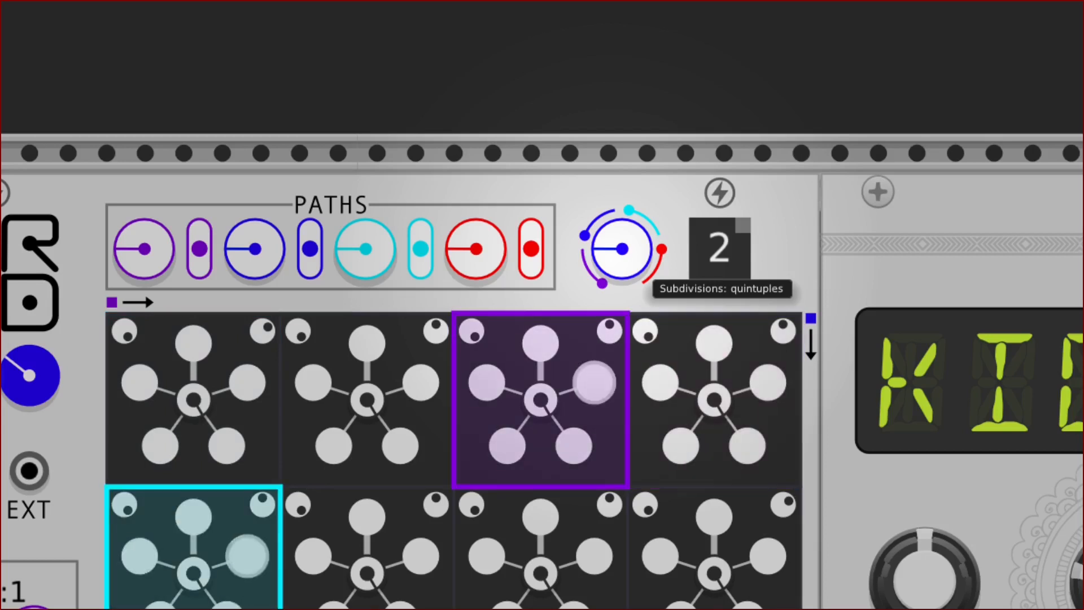
{"action": "left_click_drag", "start_coordinate": [622, 249], "coordinate": [622, 238]}
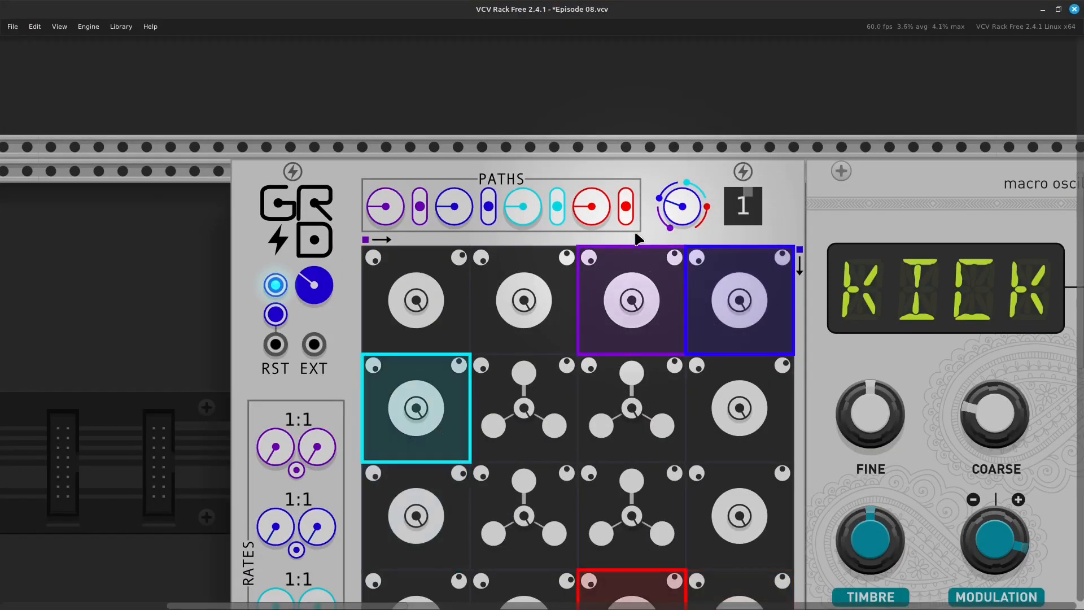
- Look over the mixed subdivision pattern and set the whole grid's subdivisions to quarter notes
{"action": "scroll", "coordinate": [637, 239], "scroll_direction": "down", "scroll_amount": 2}
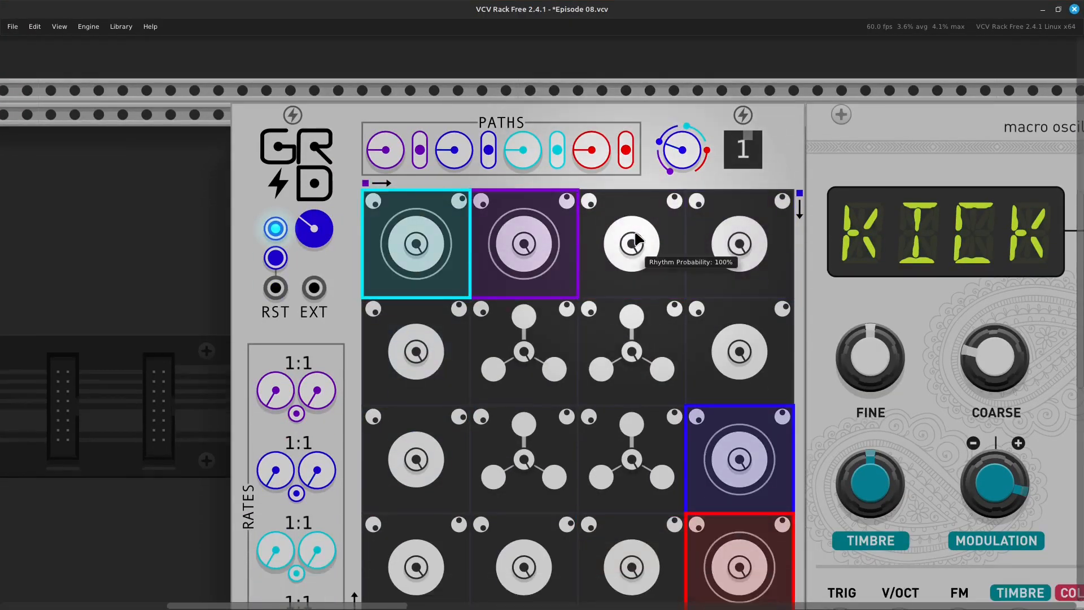
{"action": "scroll", "coordinate": [637, 238], "scroll_direction": "down", "scroll_amount": 1}
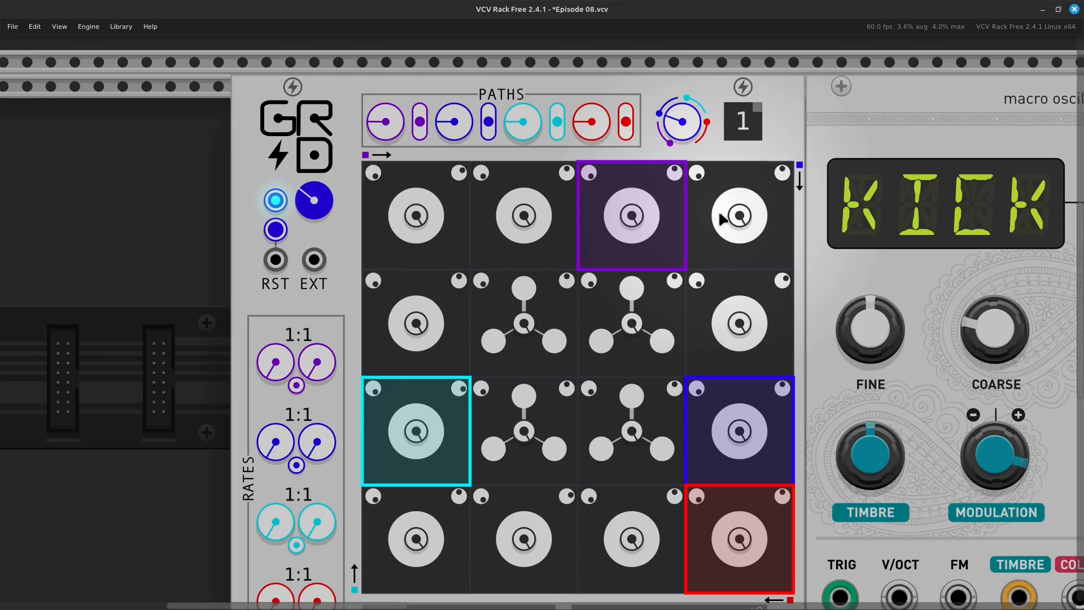
{"action": "scroll", "coordinate": [722, 217], "scroll_direction": "down", "scroll_amount": 1}
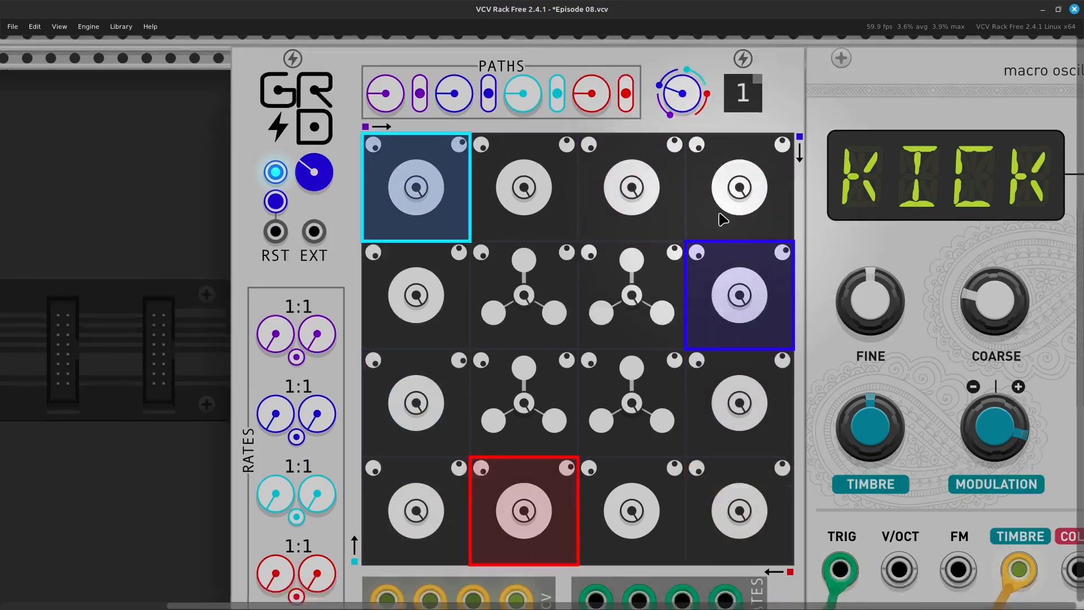
{"action": "scroll", "coordinate": [717, 214], "scroll_direction": "down", "scroll_amount": 3}
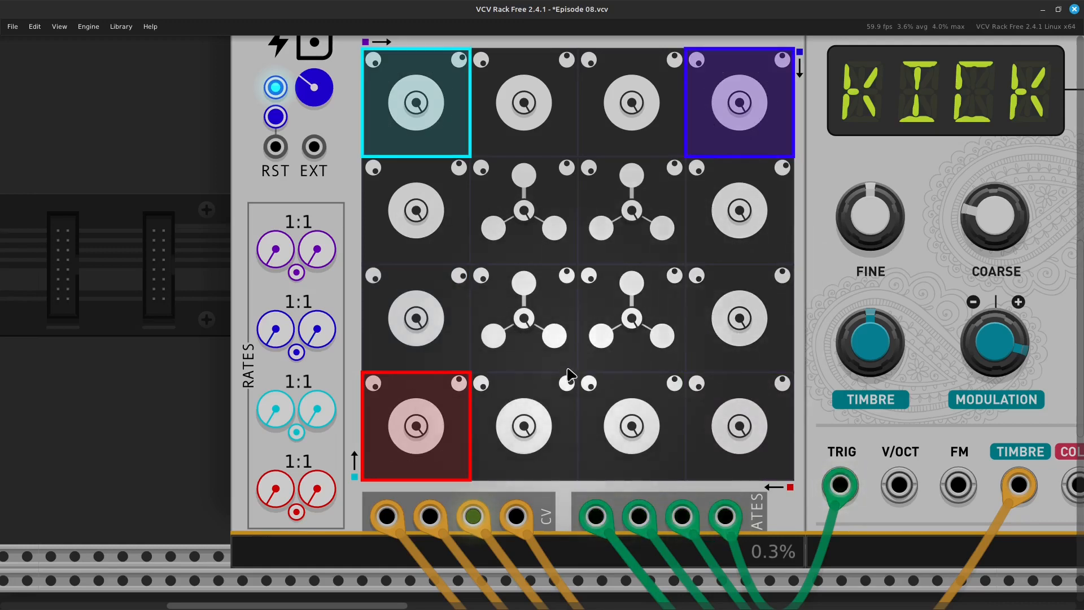
{"action": "scroll", "coordinate": [655, 350], "scroll_direction": "up", "scroll_amount": 4}
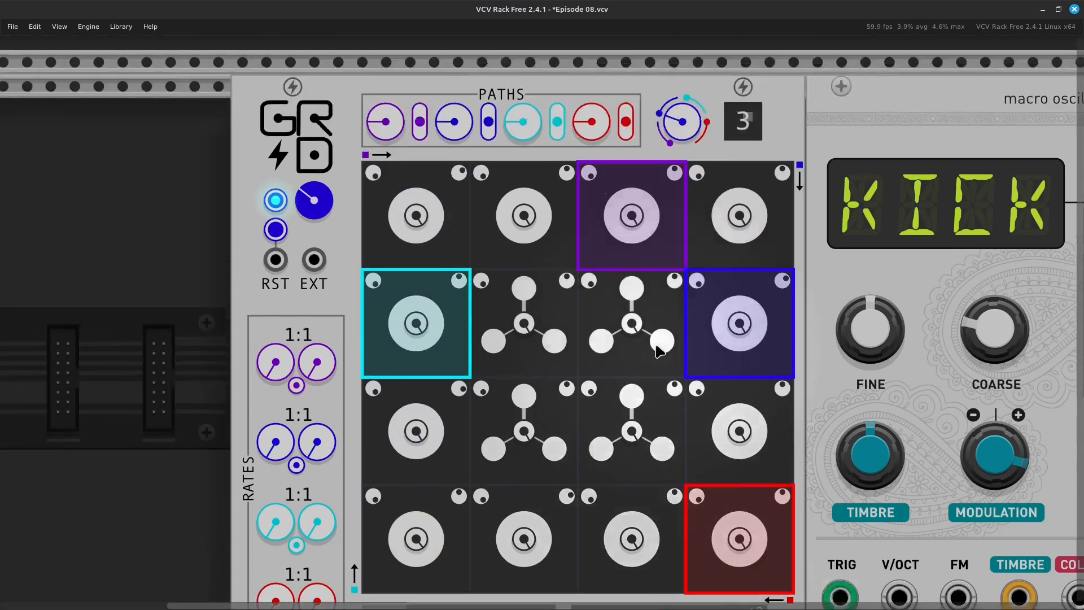
{"action": "scroll", "coordinate": [658, 350], "scroll_direction": "up", "scroll_amount": 4}
{"action": "mouse_move", "coordinate": [679, 241]}
{"action": "left_mouse_down"}
{"action": "mouse_move", "coordinate": [679, 228]}
{"action": "mouse_move", "coordinate": [680, 246]}
{"action": "left_mouse_up"}
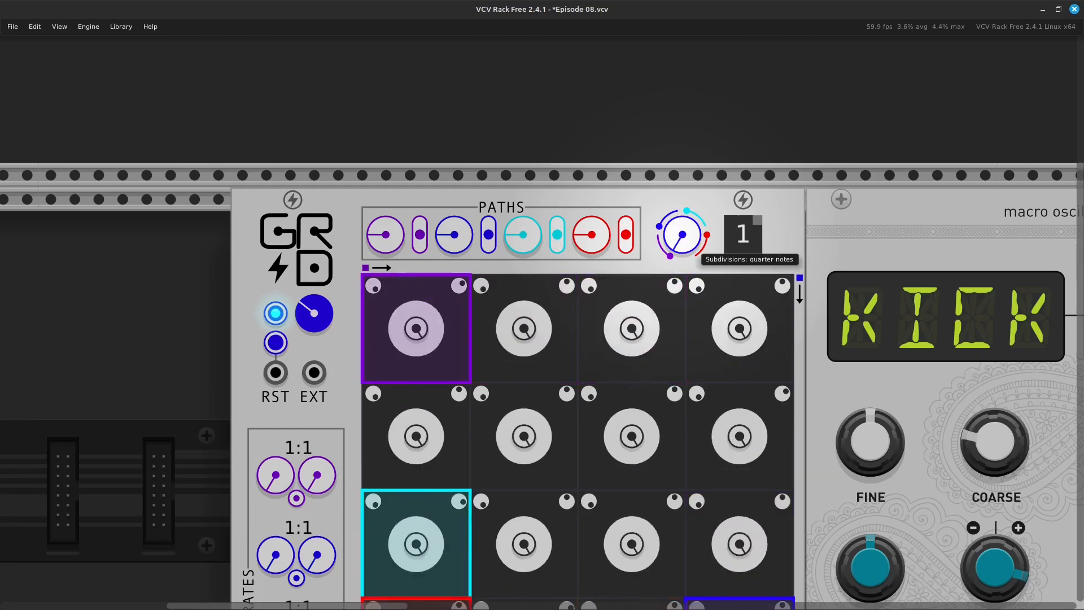
- Try 8th-note subdivisions across the whole grid and return them to quarter notes
{"action": "scroll", "coordinate": [631, 269], "scroll_direction": "down", "scroll_amount": 5}
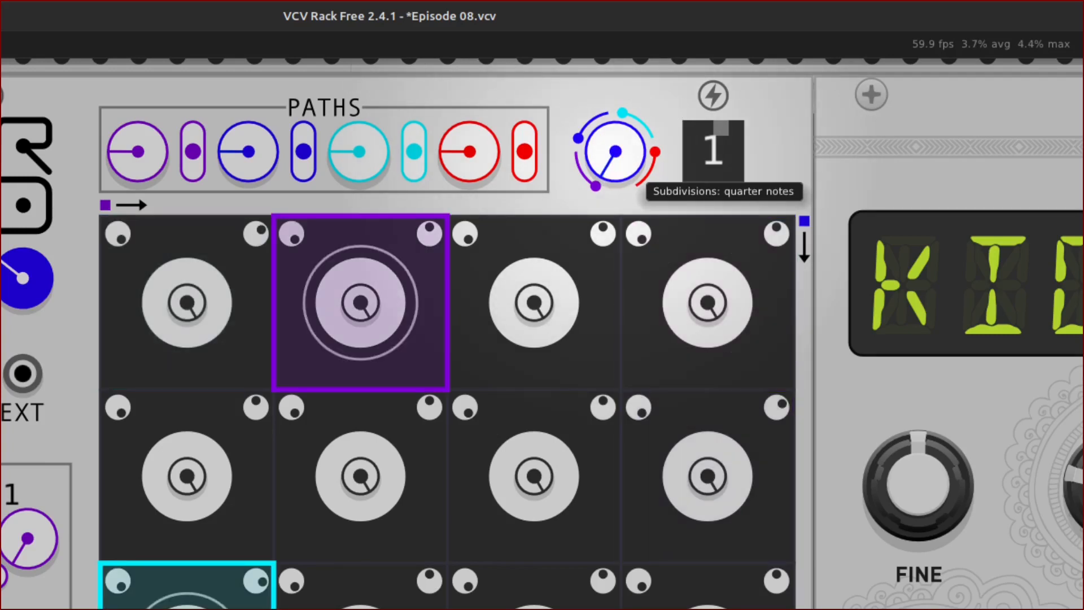
{"action": "left_click_drag", "start_coordinate": [616, 151], "coordinate": [616, 136]}
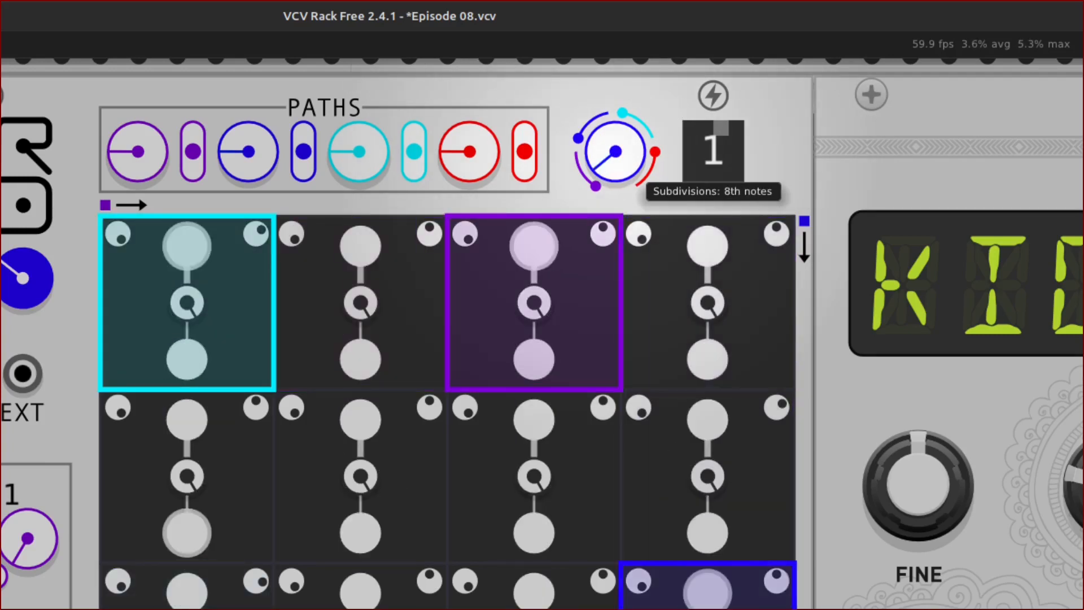
{"action": "left_click_drag", "start_coordinate": [577, 146], "coordinate": [551, 115]}
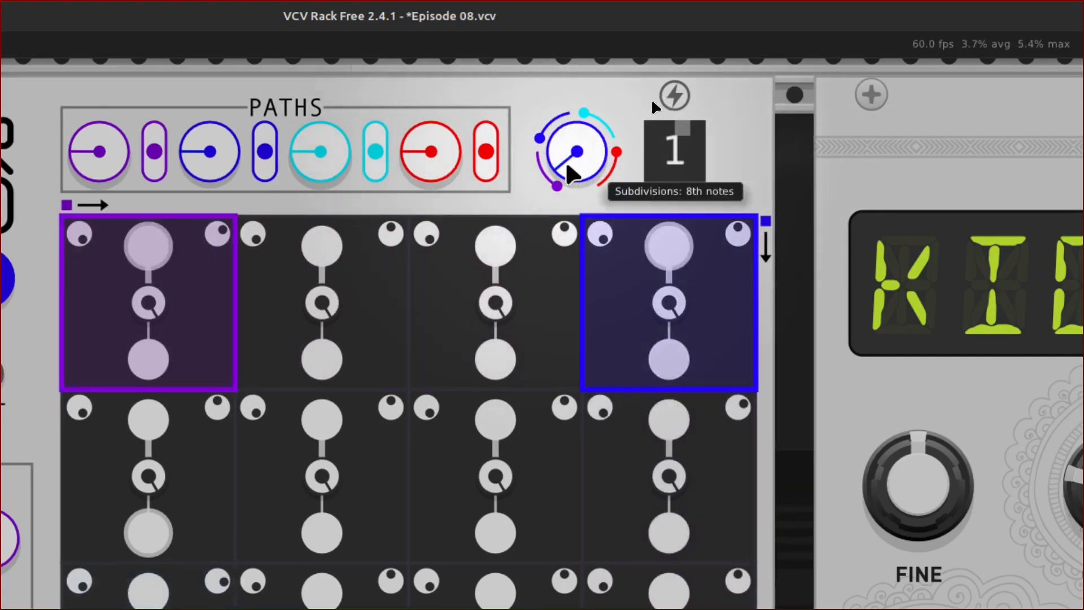
{"action": "mouse_move", "coordinate": [576, 151]}
{"action": "left_mouse_down"}
{"action": "mouse_move", "coordinate": [577, 95]}
{"action": "mouse_move", "coordinate": [576, 161]}
{"action": "left_mouse_up"}
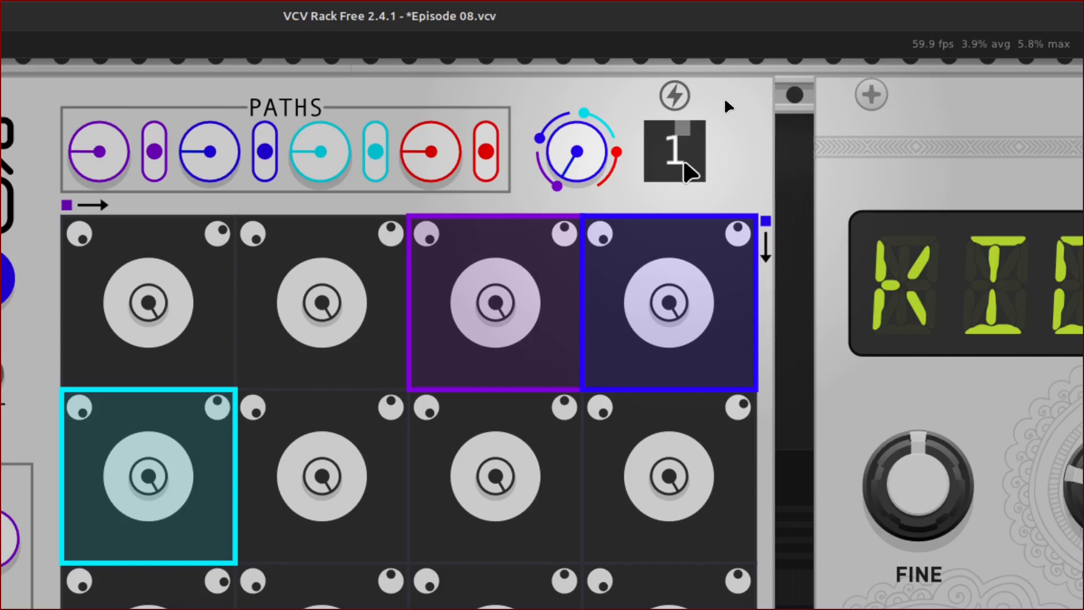
- Dismiss the module browser and move the grid sequencer back against the KICK oscillator
{"action": "key", "text": "Return"}
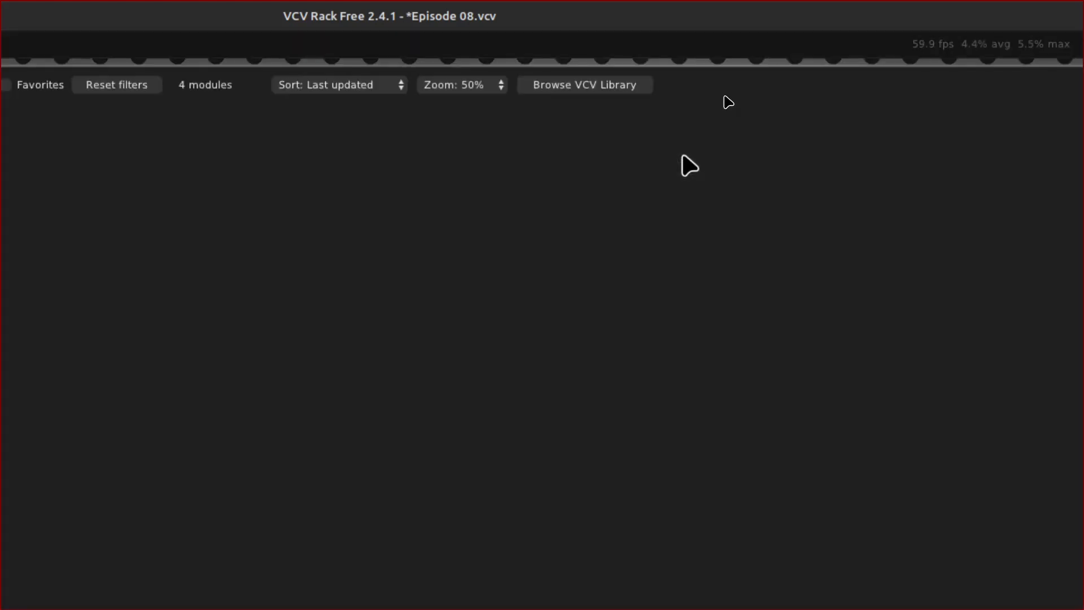
{"action": "key", "text": "Escape"}
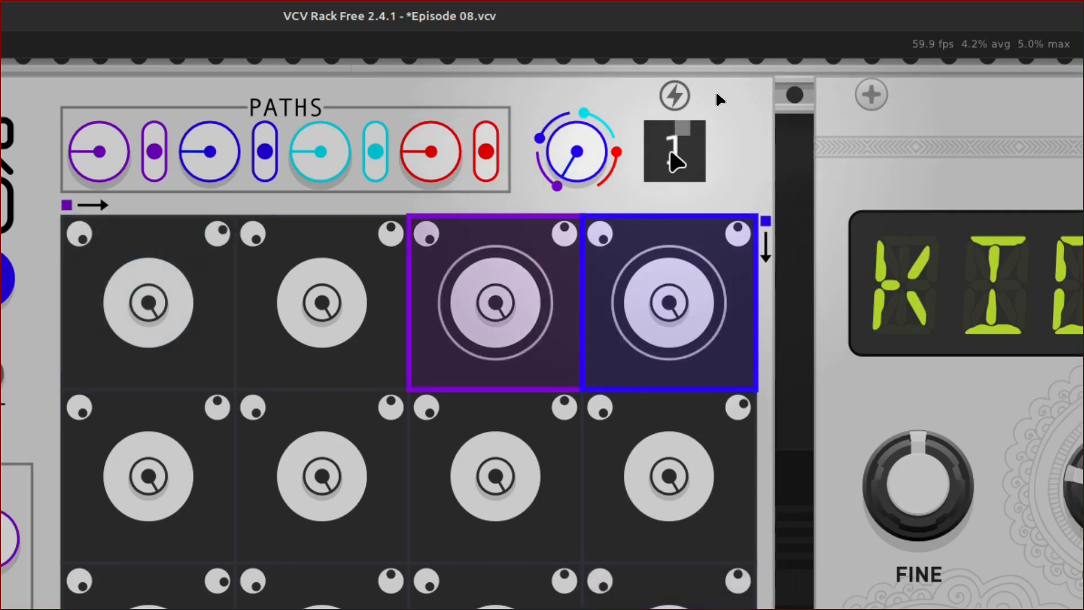
{"action": "left_click_drag", "start_coordinate": [677, 129], "coordinate": [730, 128]}
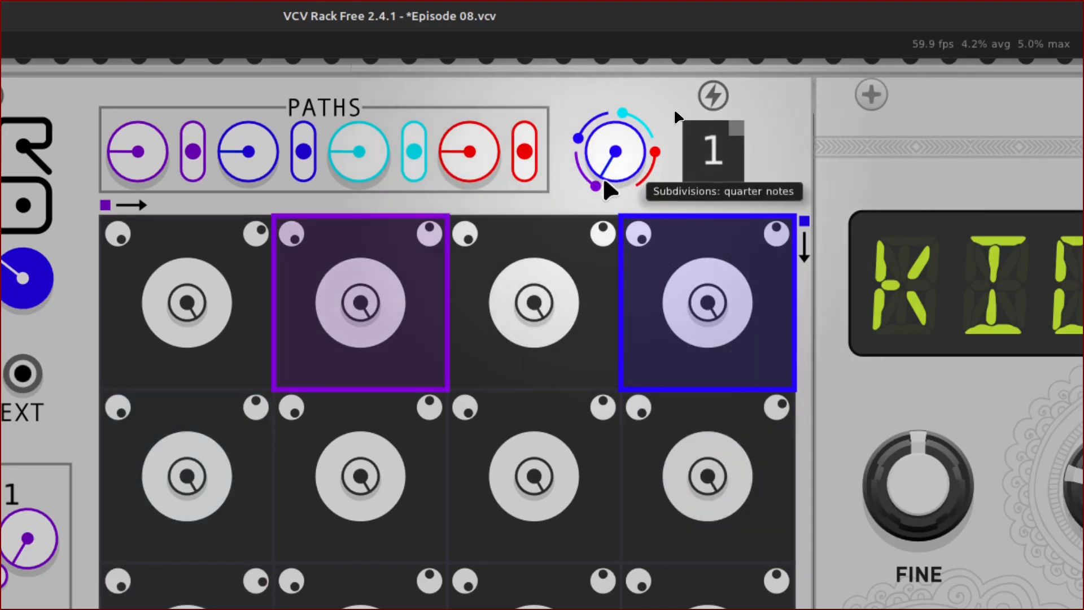
{"action": "mouse_move", "coordinate": [616, 152]}
{"action": "left_mouse_down"}
{"action": "mouse_move", "coordinate": [615, 133]}
{"action": "mouse_move", "coordinate": [616, 152]}
{"action": "left_mouse_up"}
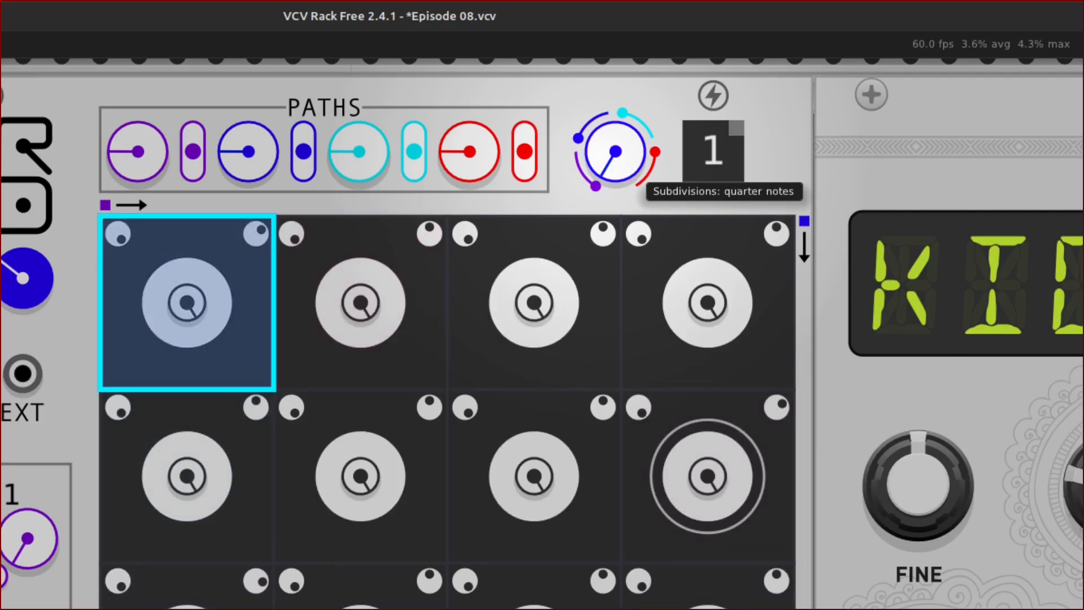
{"action": "left_click_drag", "start_coordinate": [615, 151], "coordinate": [615, 85]}
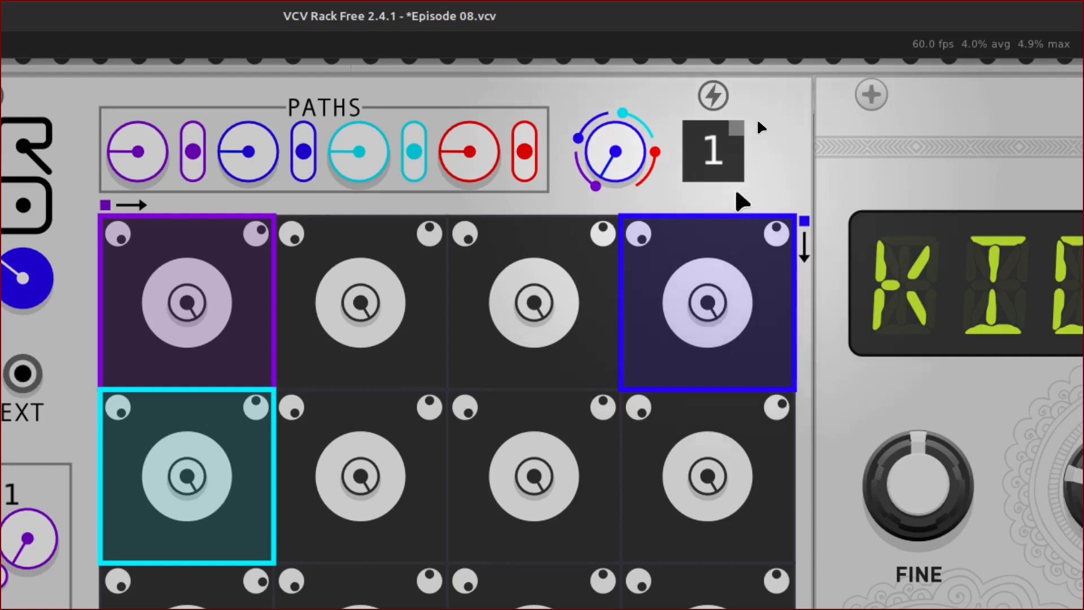
{"action": "right_click", "coordinate": [721, 158]}
{"action": "left_click", "coordinate": [713, 164]}
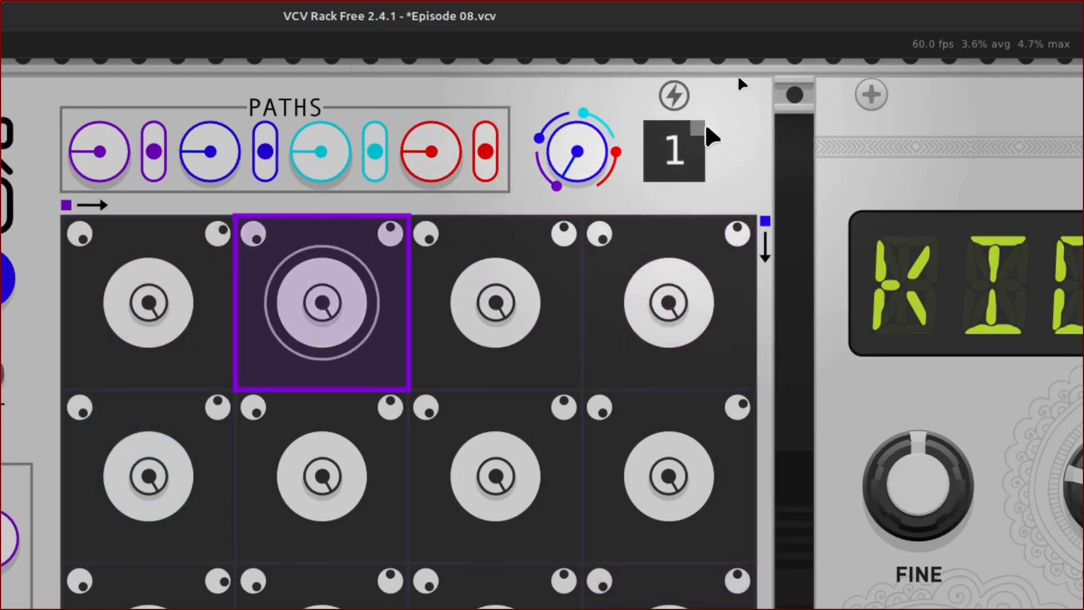
{"action": "left_click_drag", "start_coordinate": [790, 127], "coordinate": [747, 118]}
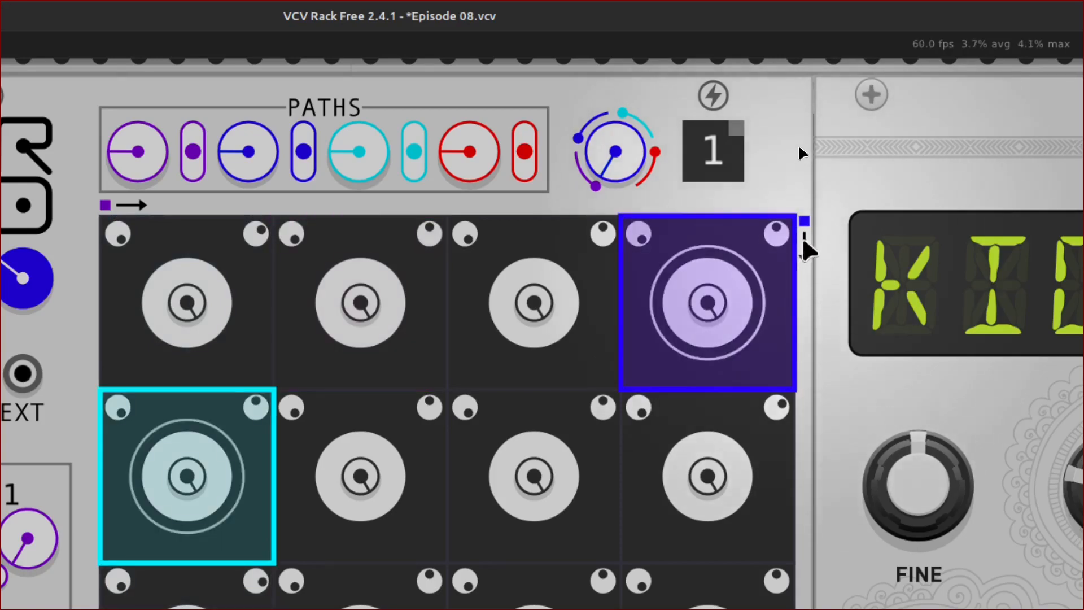
{"action": "scroll", "coordinate": [790, 345], "scroll_direction": "down", "scroll_amount": 10}
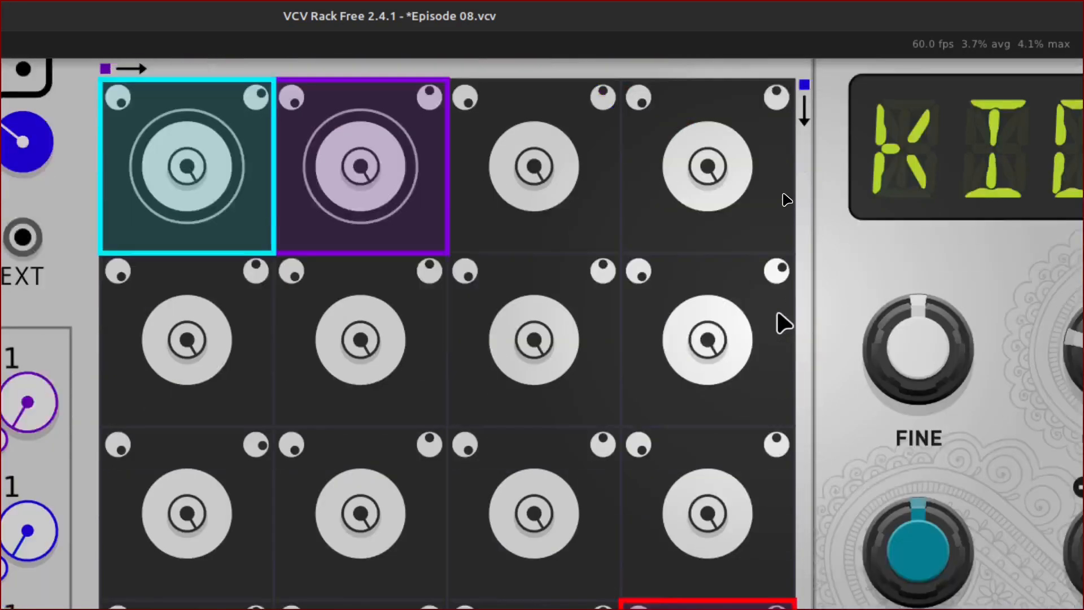
{"action": "scroll", "coordinate": [782, 320], "scroll_direction": "up", "scroll_amount": 10}
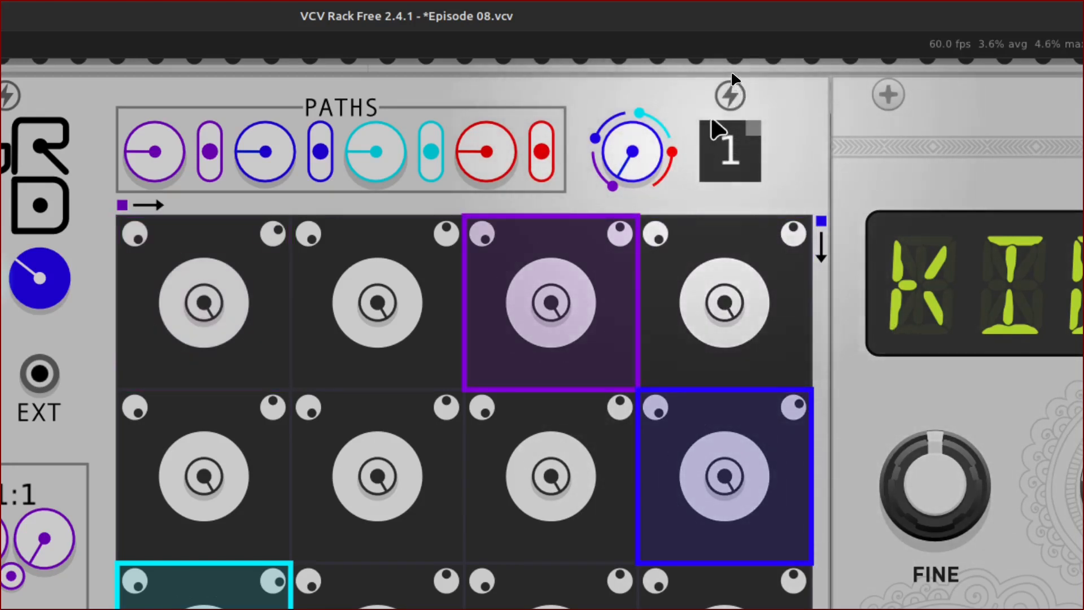
{"action": "mouse_move", "coordinate": [624, 165]}
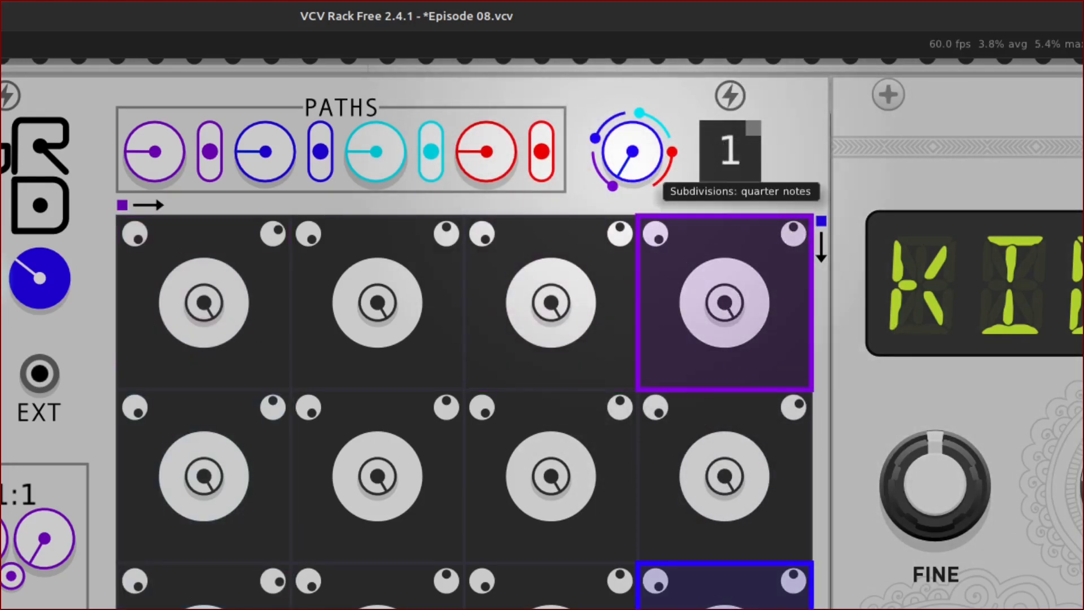
- Try the 8th notes, triplets, inside 16ths, outside 16ths and corner→out subdivision presets across the grid
{"action": "left_click_drag", "start_coordinate": [624, 165], "coordinate": [625, 154]}
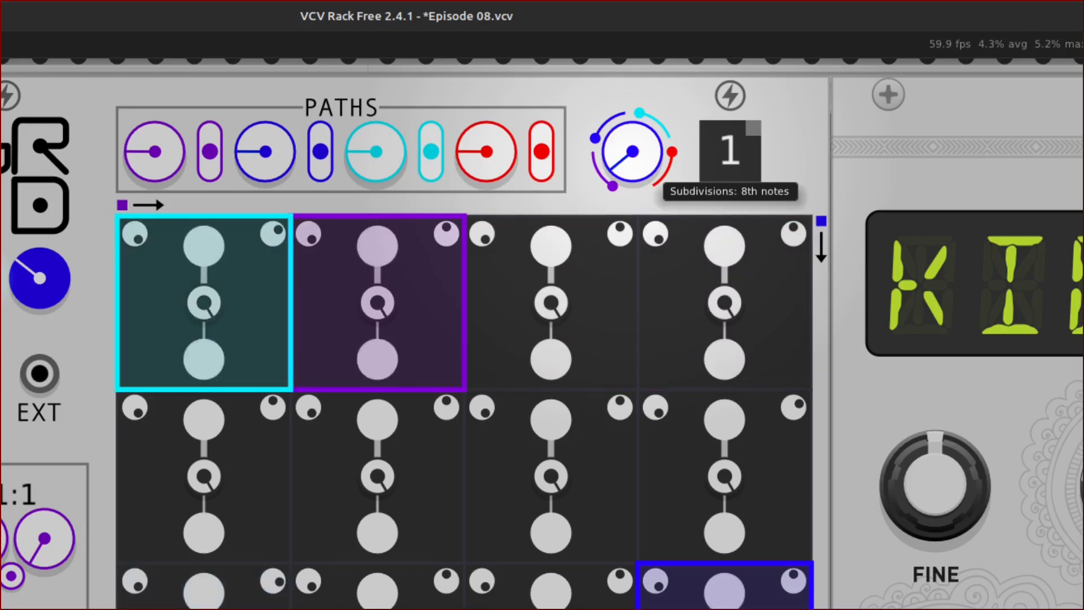
{"action": "left_click_drag", "start_coordinate": [625, 154], "coordinate": [624, 143]}
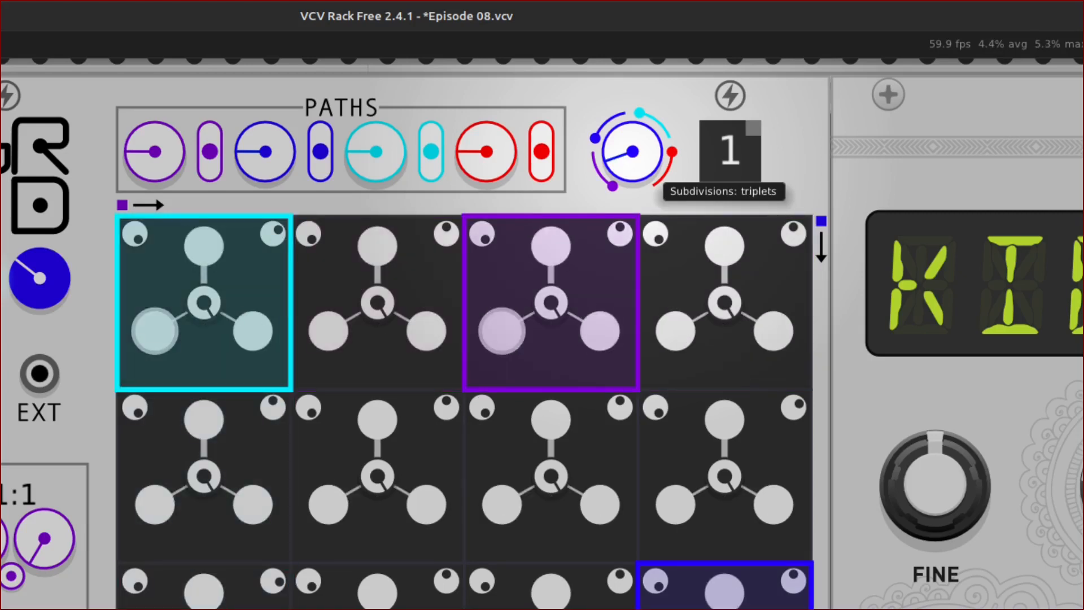
{"action": "left_click_drag", "start_coordinate": [632, 151], "coordinate": [633, 143]}
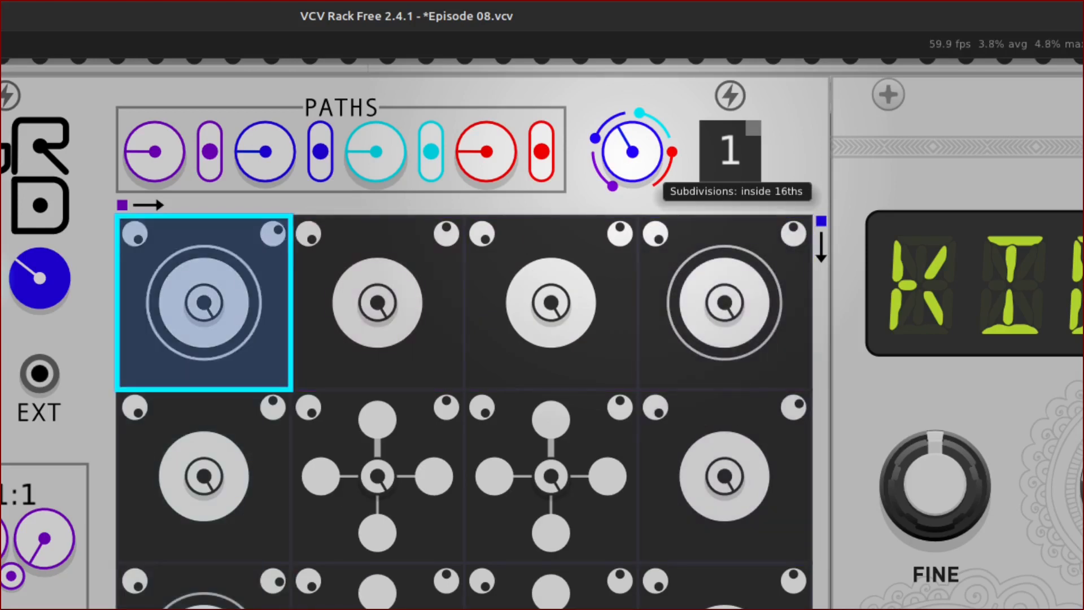
{"action": "left_click_drag", "start_coordinate": [632, 151], "coordinate": [632, 146]}
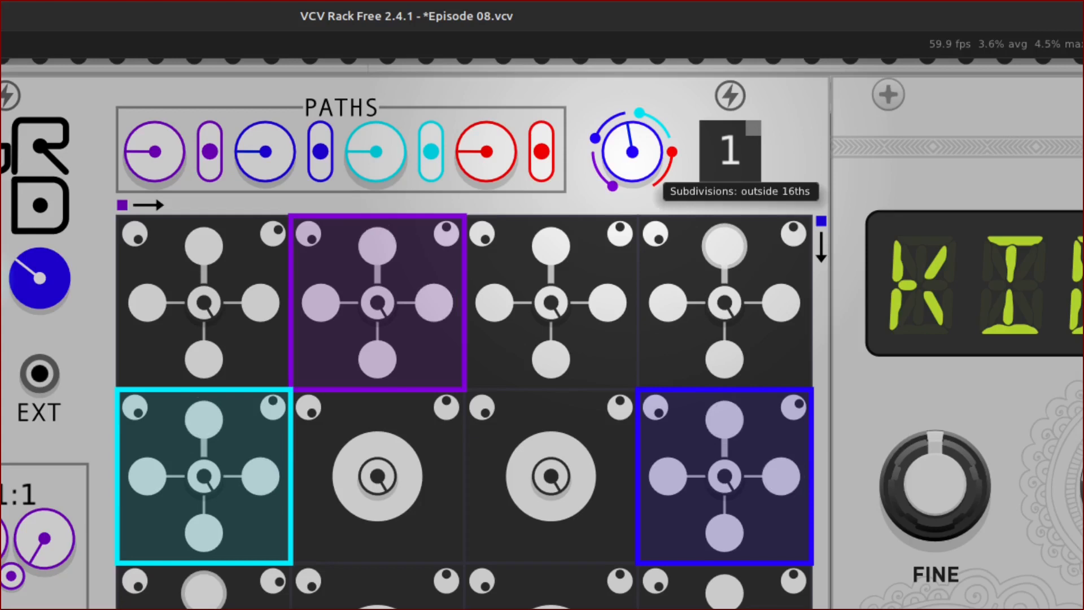
{"action": "left_click_drag", "start_coordinate": [632, 146], "coordinate": [633, 129]}
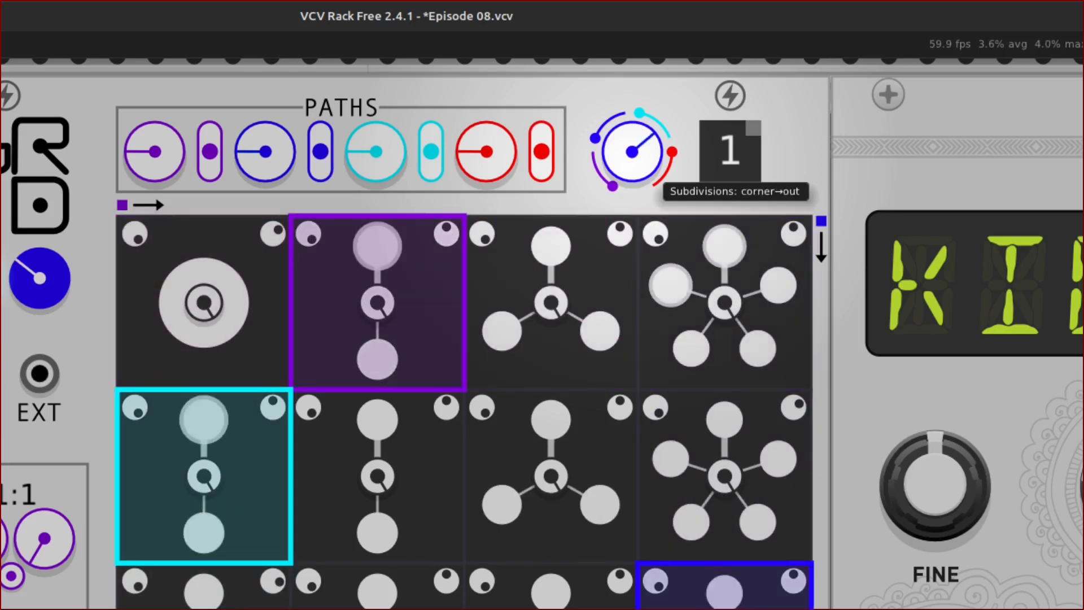
- Try the out→corner, random duple, random triple and uniform random subdivision presets, and return the grid to quarter notes
{"action": "left_click_drag", "start_coordinate": [632, 128], "coordinate": [632, 123]}
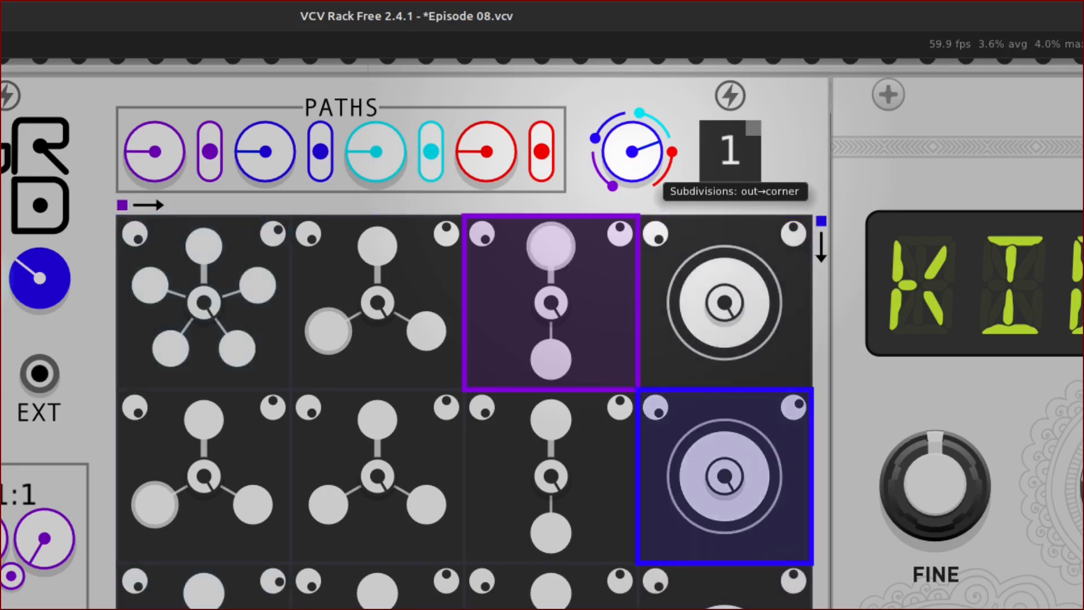
{"action": "left_click_drag", "start_coordinate": [632, 129], "coordinate": [633, 123]}
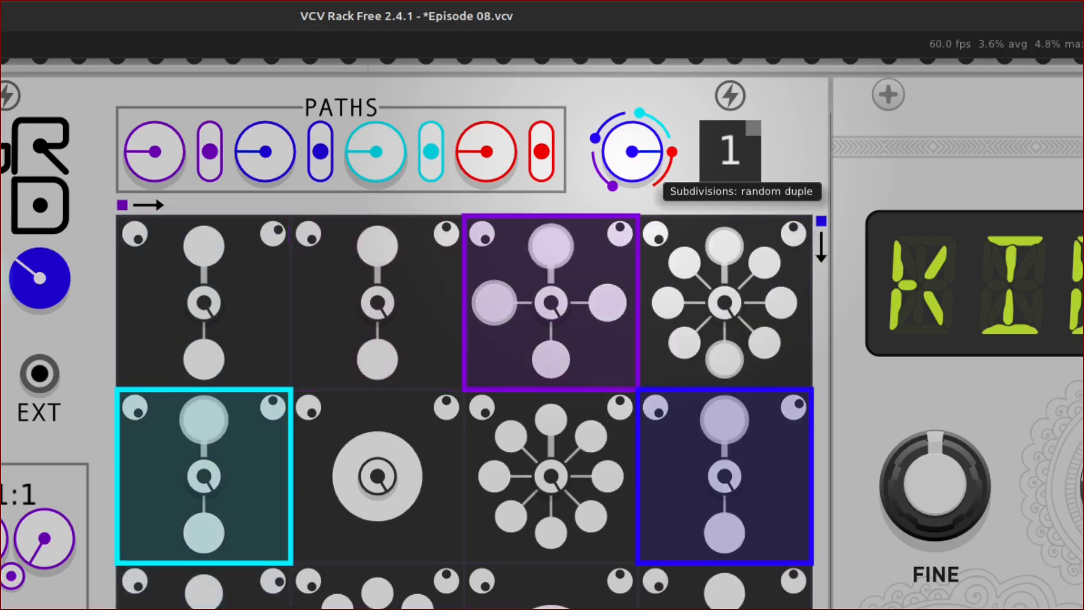
{"action": "left_click_drag", "start_coordinate": [633, 123], "coordinate": [633, 118]}
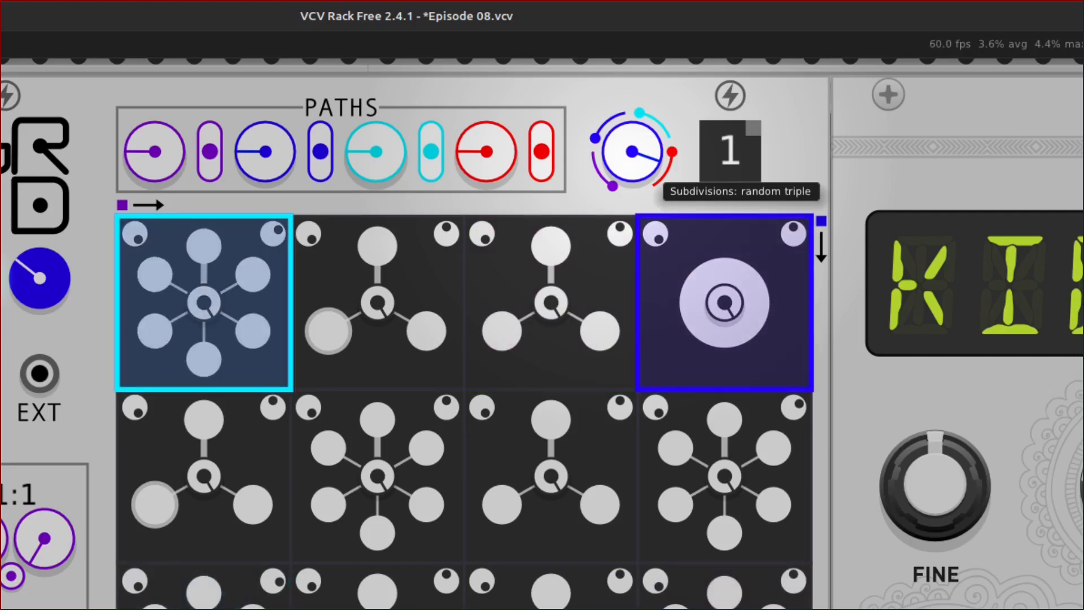
{"action": "left_click_drag", "start_coordinate": [632, 118], "coordinate": [632, 108]}
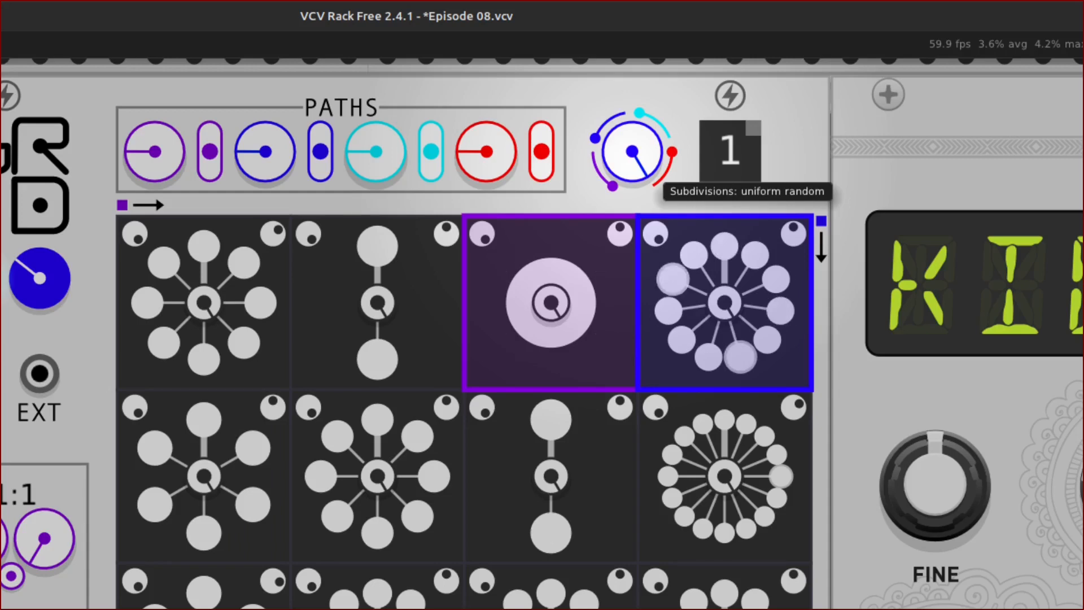
{"action": "mouse_move", "coordinate": [632, 152]}
{"action": "left_mouse_down"}
{"action": "mouse_move", "coordinate": [632, 142]}
{"action": "mouse_move", "coordinate": [632, 161]}
{"action": "left_mouse_up"}
- Split the bottom row's third cell into two subdivisions and its first cell into seven
{"action": "scroll", "coordinate": [534, 153], "scroll_direction": "down", "scroll_amount": 3}
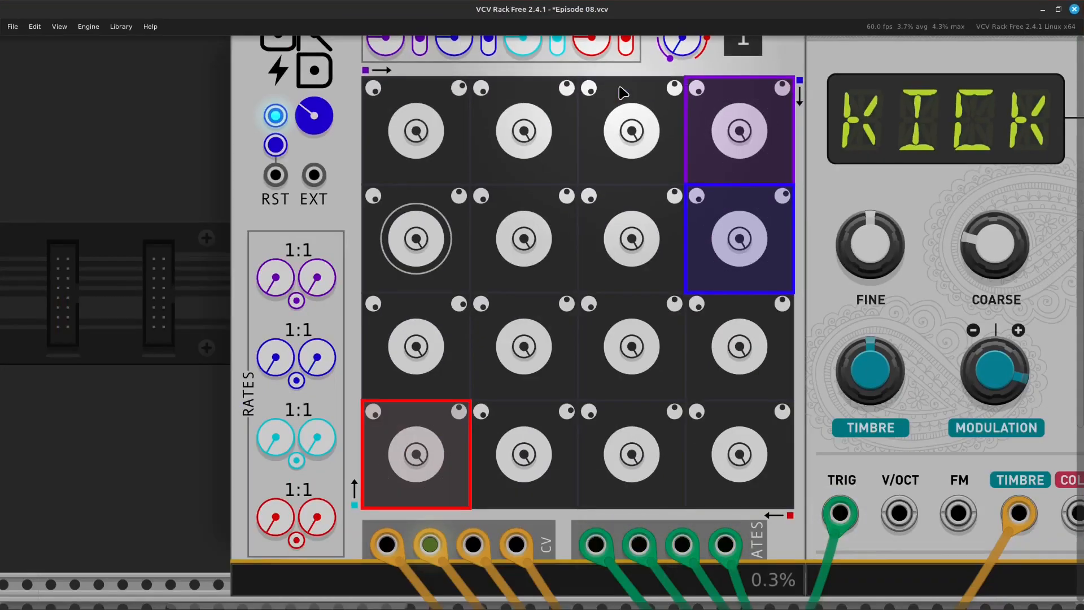
{"action": "scroll", "coordinate": [534, 150], "scroll_direction": "up", "scroll_amount": 3}
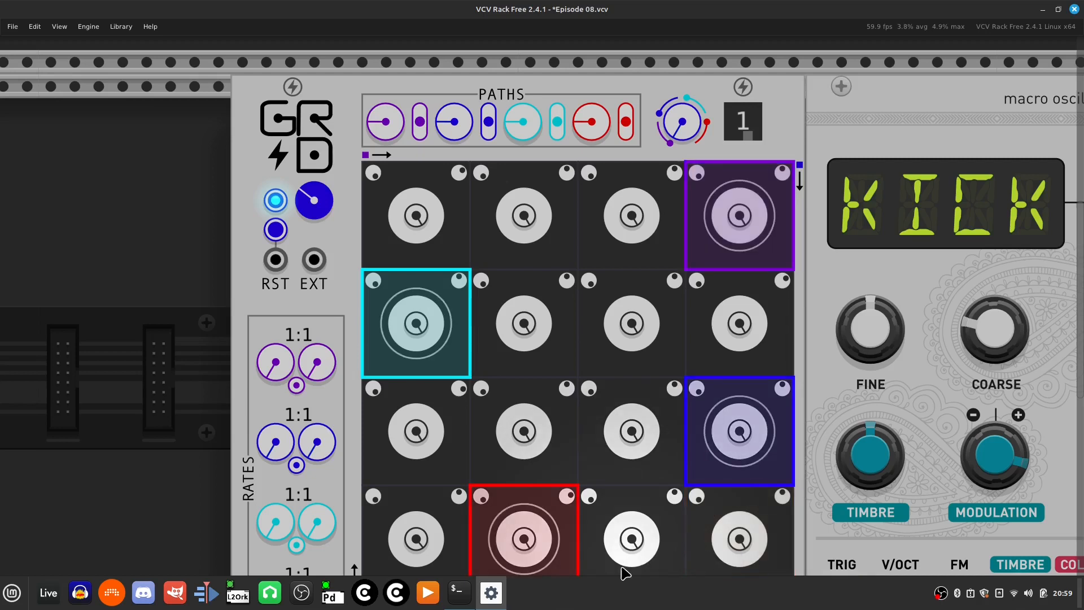
{"action": "left_click", "coordinate": [618, 548]}
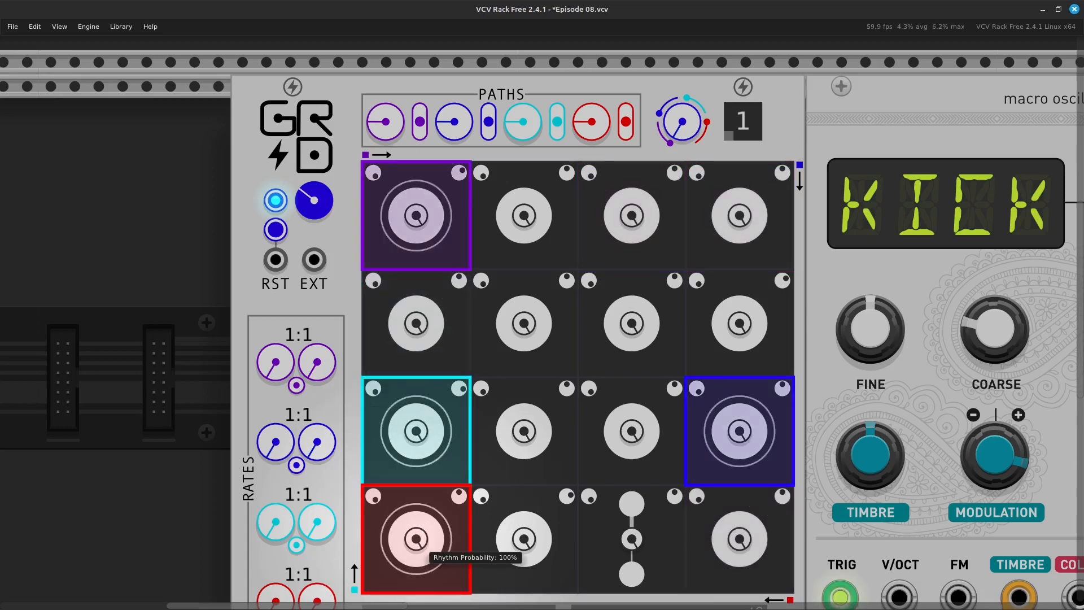
{"action": "left_click_drag", "start_coordinate": [421, 543], "coordinate": [421, 565]}
{"action": "scroll", "coordinate": [395, 539], "scroll_direction": "up", "scroll_amount": 1}
{"action": "scroll", "coordinate": [397, 519], "scroll_direction": "down", "scroll_amount": 1}
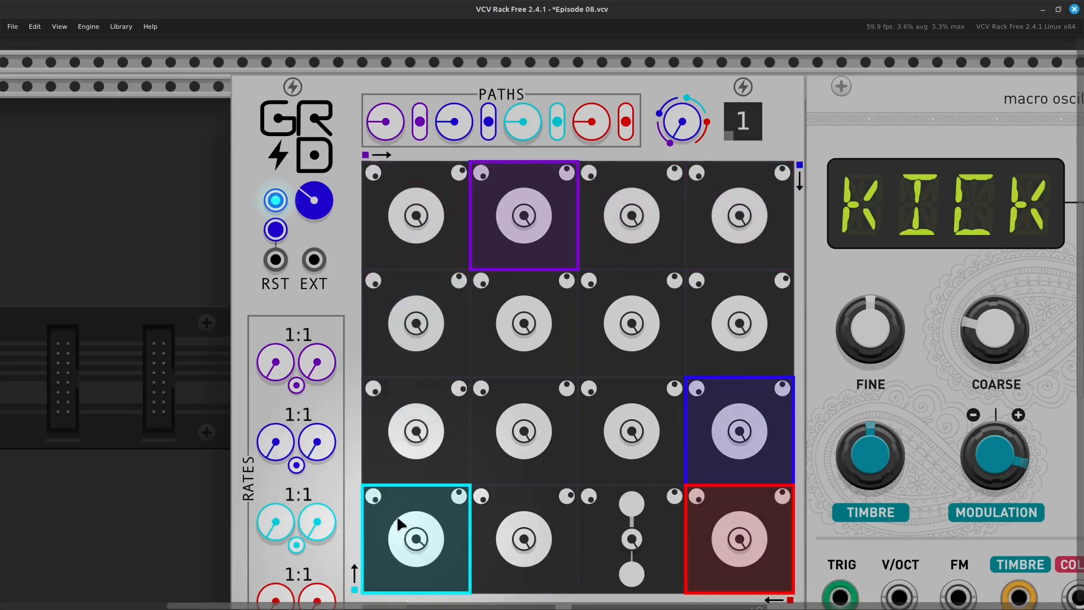
{"action": "scroll", "coordinate": [405, 522], "scroll_direction": "up", "scroll_amount": 5}
{"action": "scroll", "coordinate": [407, 528], "scroll_direction": "up", "scroll_amount": 1}
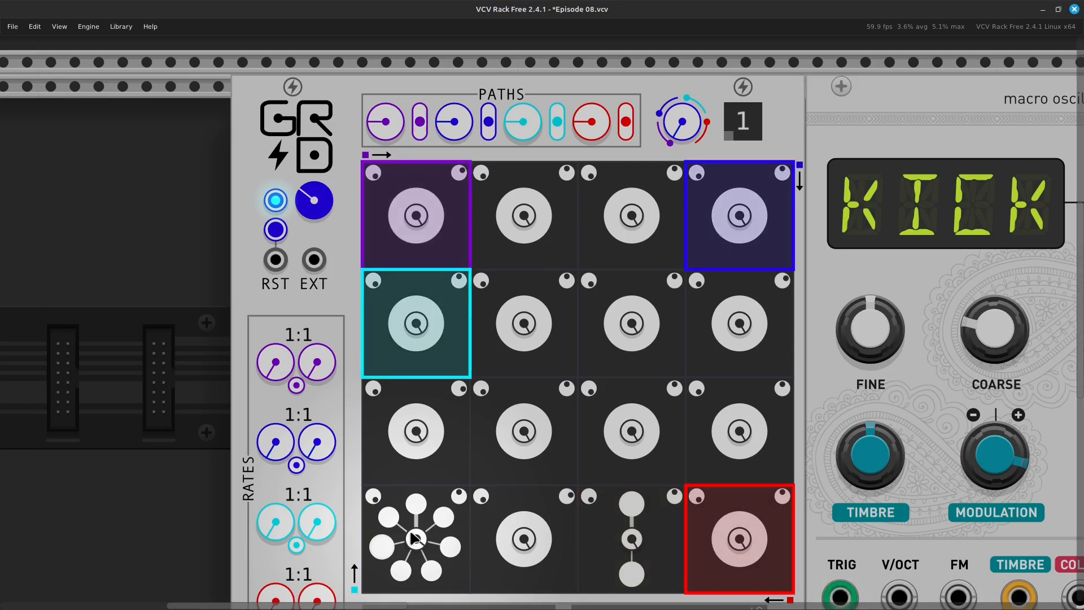
{"action": "mouse_move", "coordinate": [412, 537]}
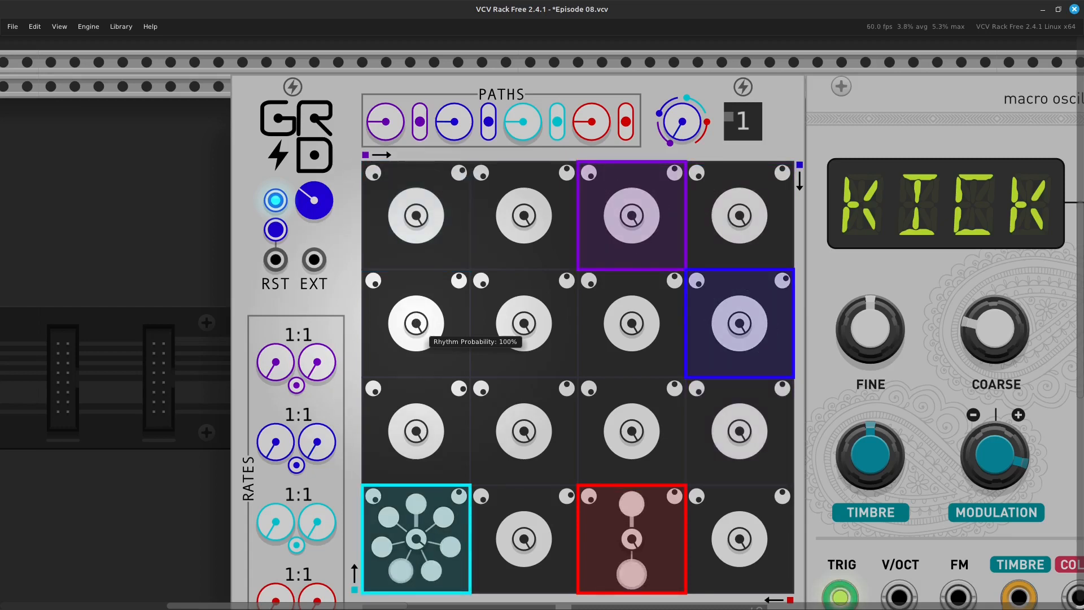
- Split the second row's first and last cells into two subdivisions and the top row's second cell into three
{"action": "left_click", "coordinate": [418, 331]}
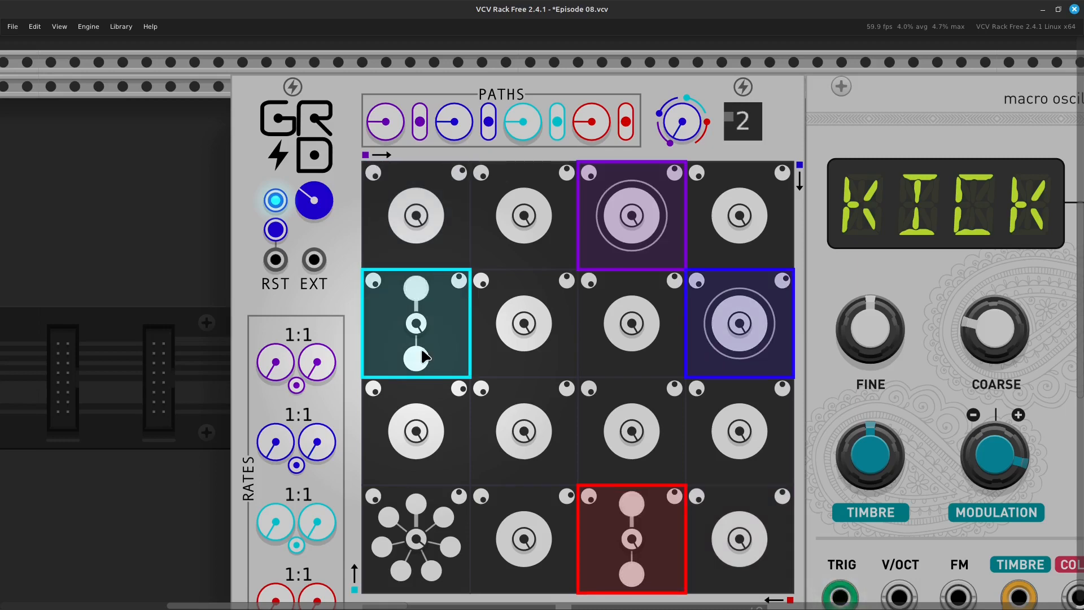
{"action": "left_click_drag", "start_coordinate": [746, 327], "coordinate": [746, 328]}
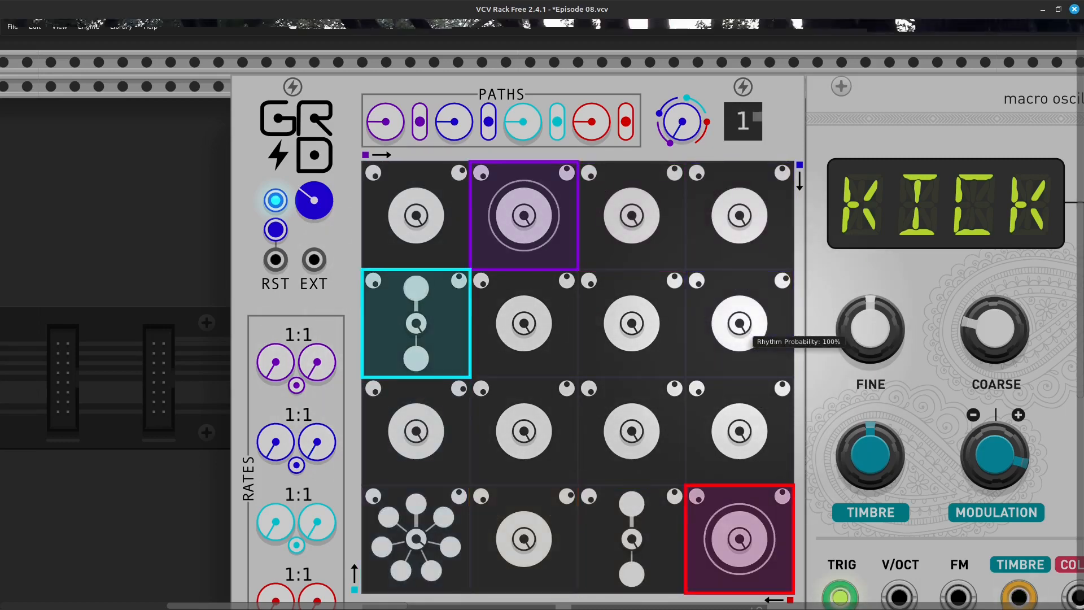
{"action": "left_click", "coordinate": [735, 338]}
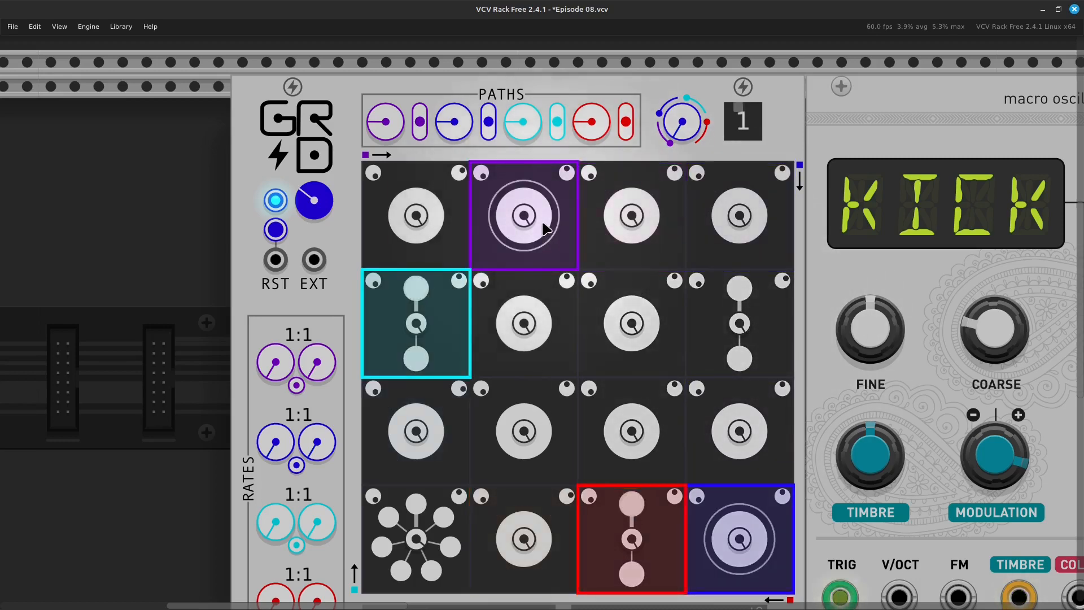
{"action": "left_click_drag", "start_coordinate": [524, 216], "coordinate": [522, 246]}
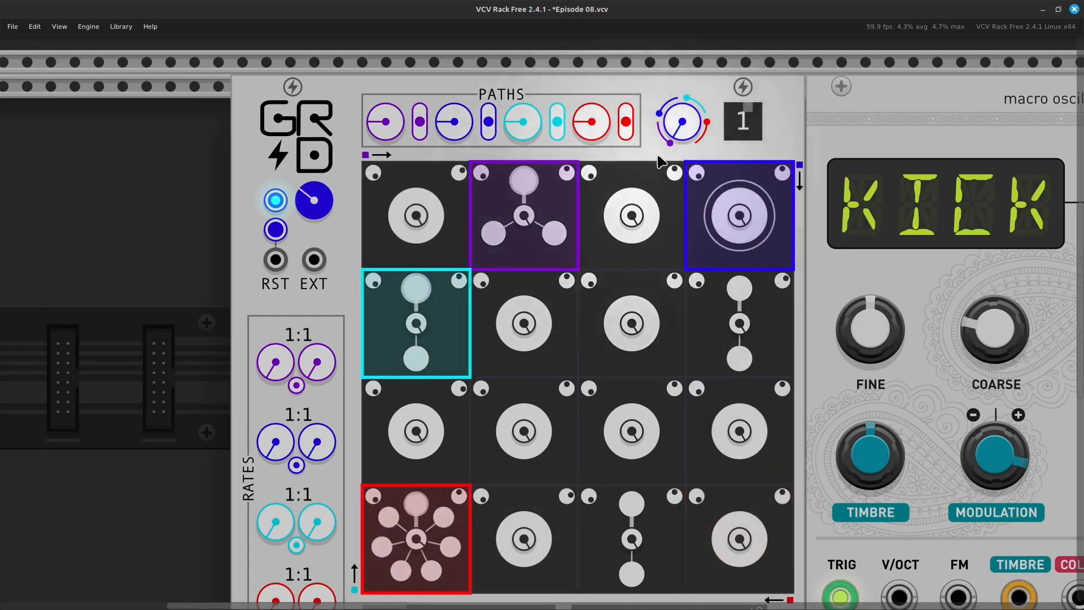
- Set the red, aqua, blue and purple paths to random walk
{"action": "left_click", "coordinate": [626, 121]}
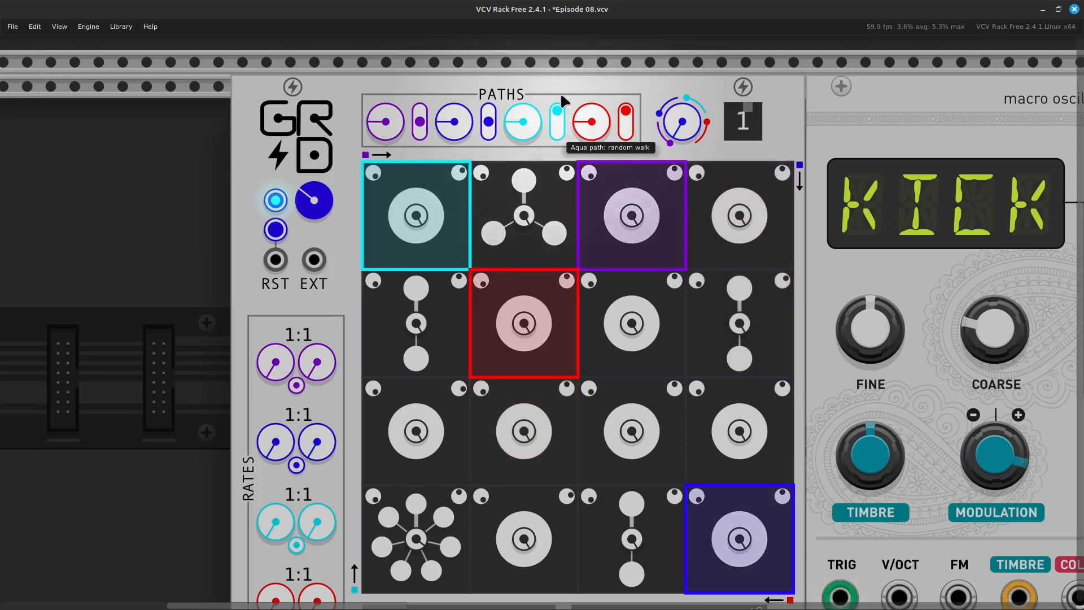
{"action": "left_click", "coordinate": [557, 119]}
{"action": "left_click", "coordinate": [490, 123]}
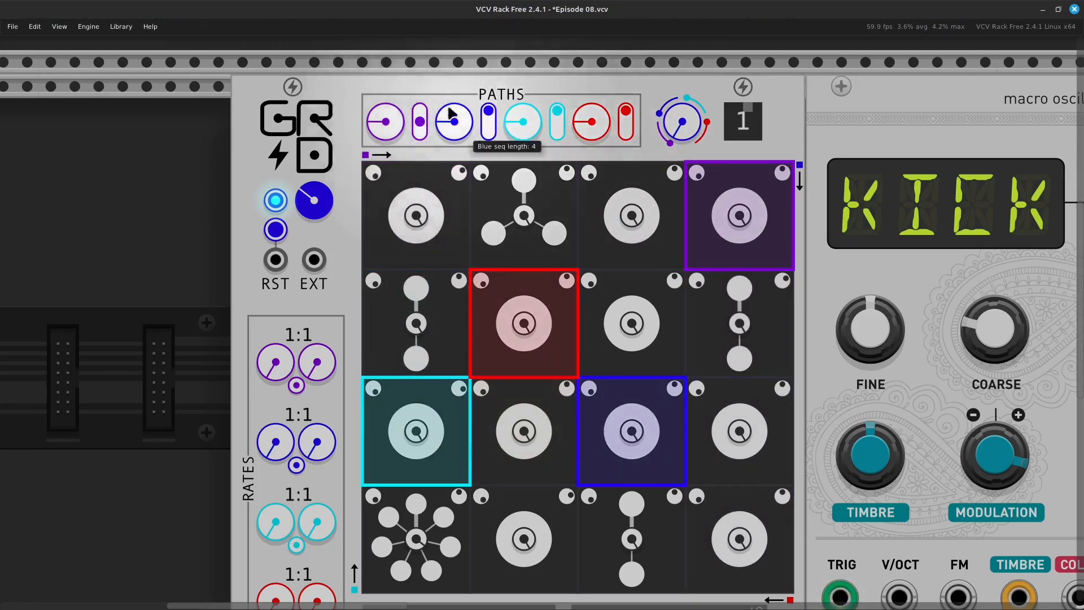
{"action": "left_click", "coordinate": [420, 123]}
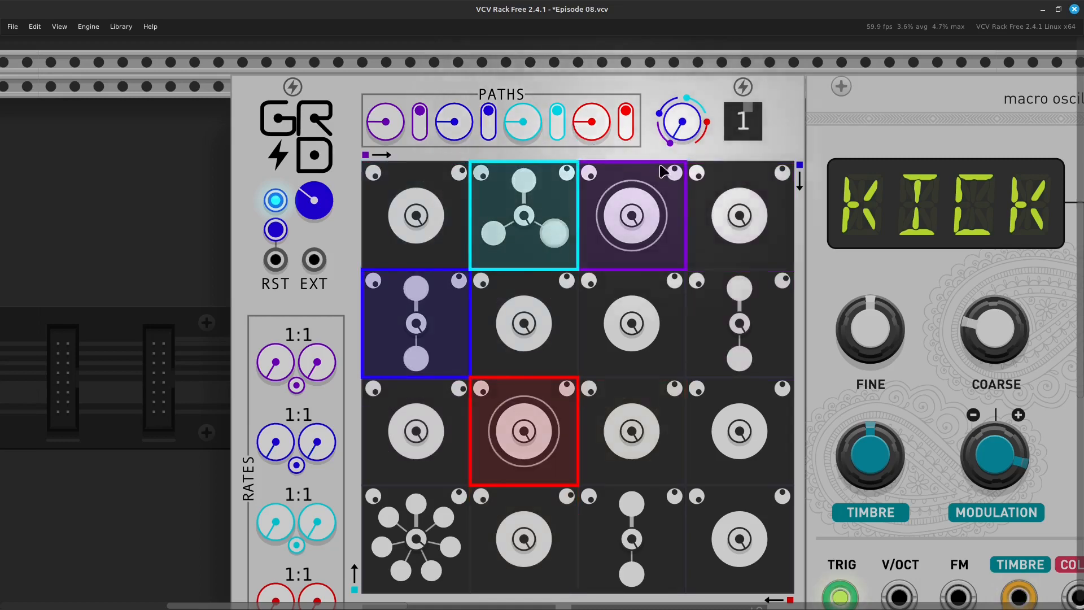
- Switch all four paths from random walk to the lowest setting of their path mode
{"action": "left_click", "coordinate": [626, 123]}
{"action": "left_click", "coordinate": [559, 129]}
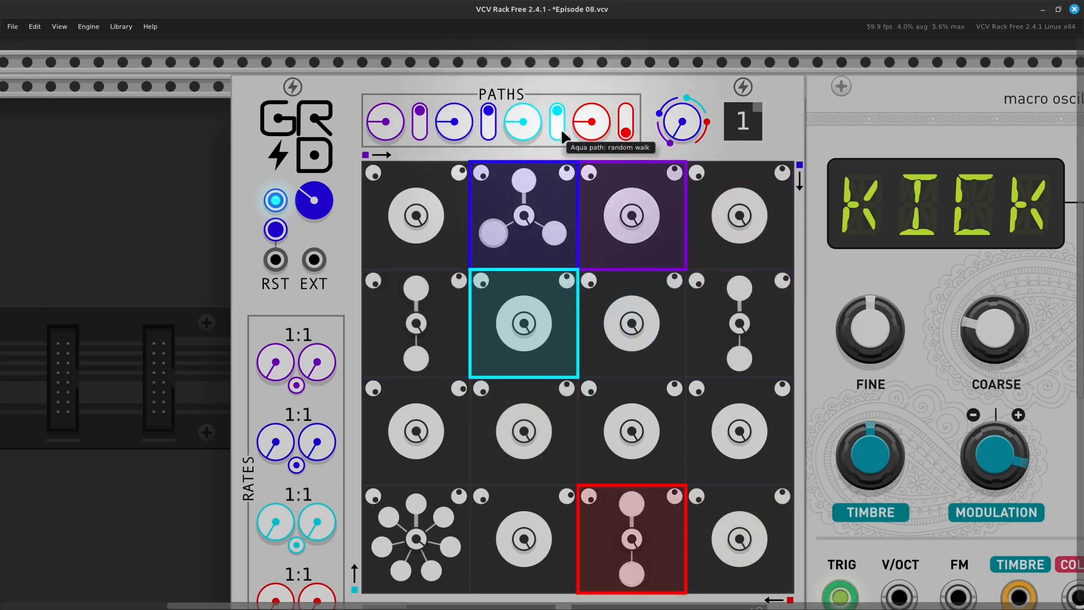
{"action": "left_click", "coordinate": [489, 134]}
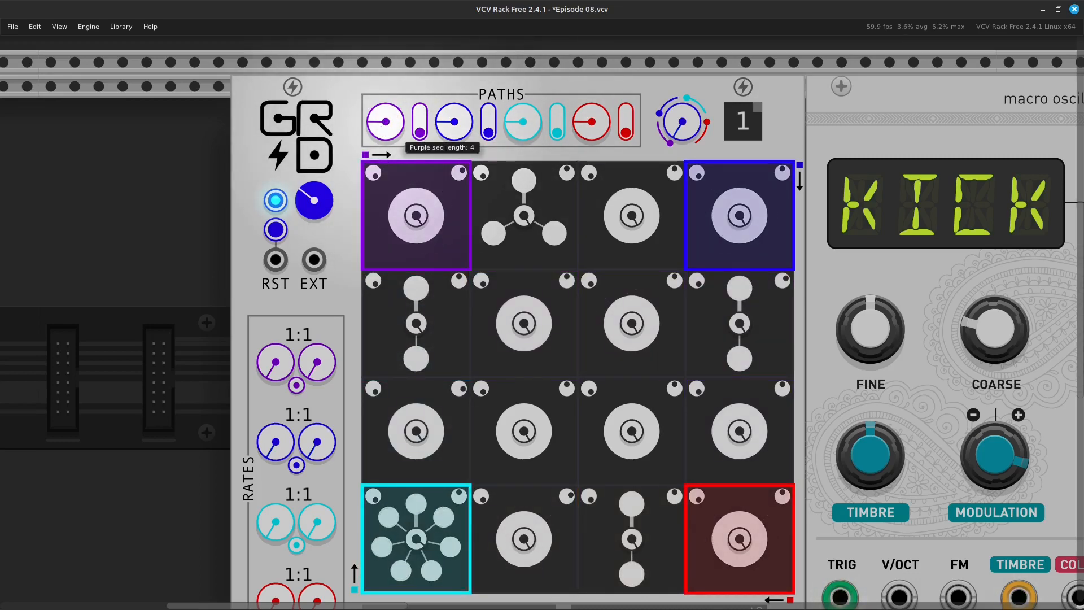
- Lengthen the purple path's sequence beyond 7 so that it continues into the grid's third row
{"action": "left_click_drag", "start_coordinate": [386, 122], "coordinate": [385, 115]}
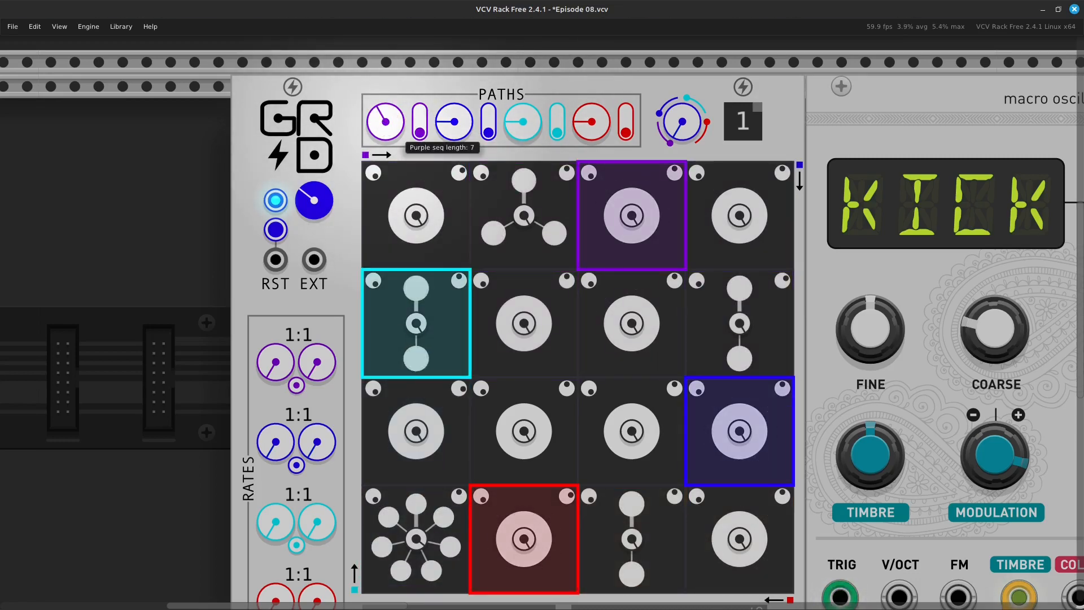
{"action": "left_click_drag", "start_coordinate": [386, 116], "coordinate": [385, 106]}
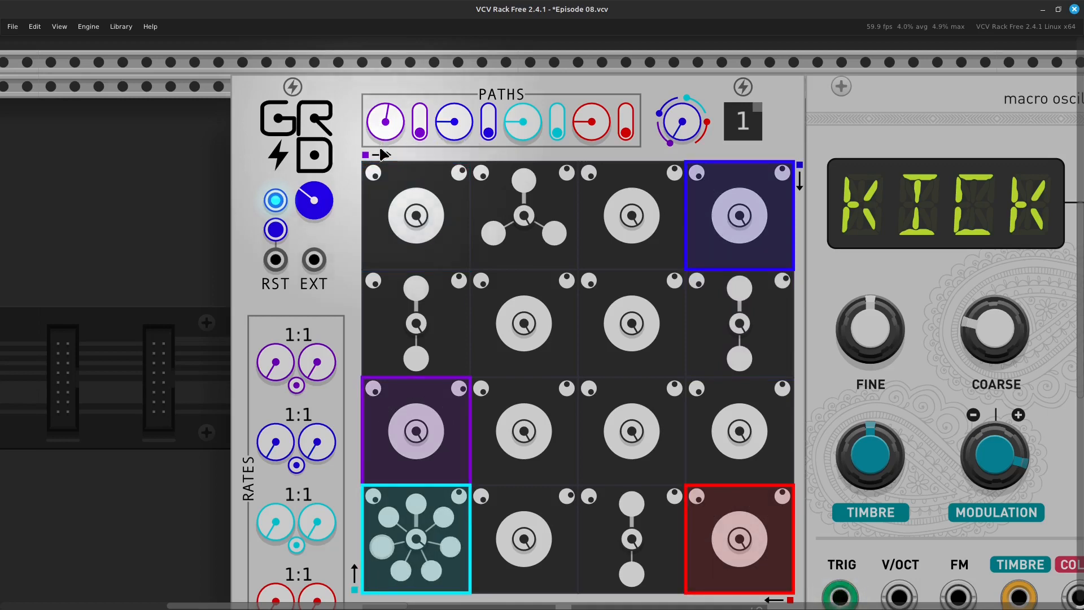
{"action": "scroll", "coordinate": [371, 176], "scroll_direction": "up", "scroll_amount": 1}
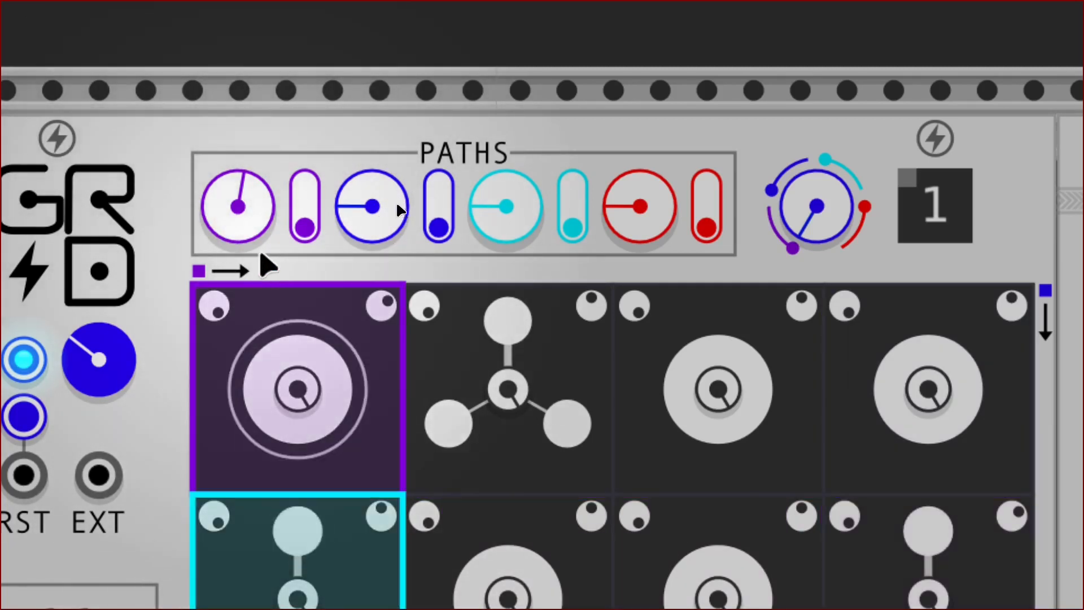
{"action": "scroll", "coordinate": [313, 342], "scroll_direction": "down", "scroll_amount": 4}
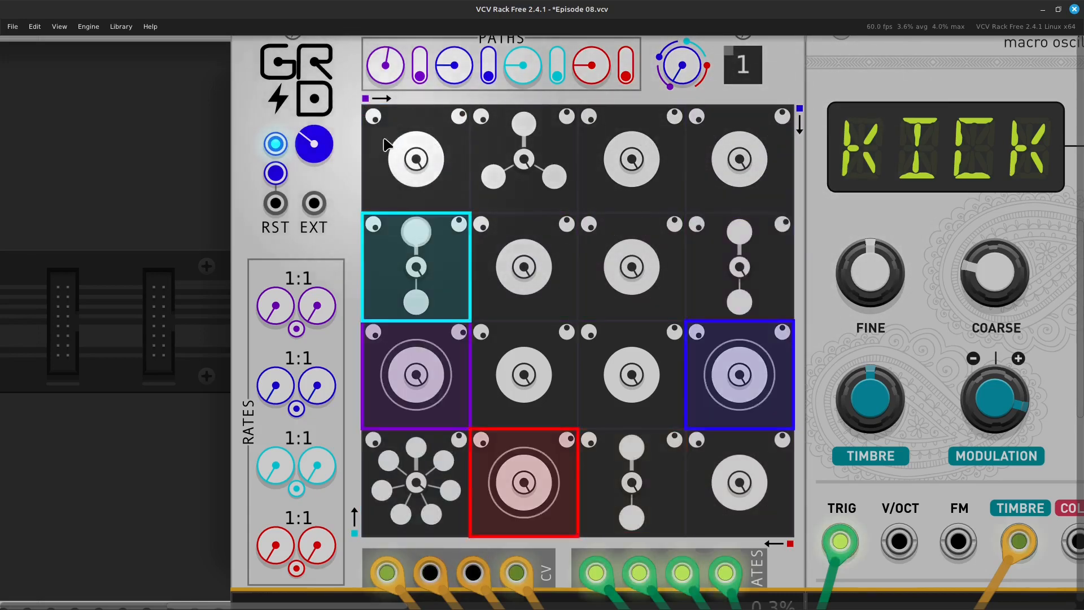
{"action": "mouse_move", "coordinate": [414, 160]}
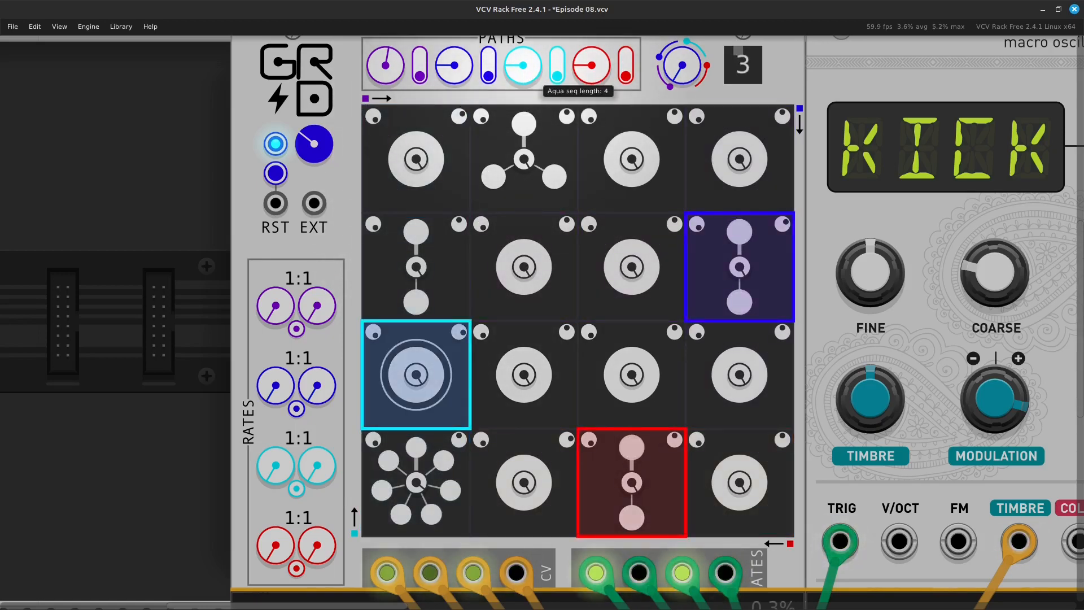
- Lengthen the aqua, blue and red path sequences to about half of the available length range
{"action": "left_click_drag", "start_coordinate": [523, 65], "coordinate": [523, 42]}
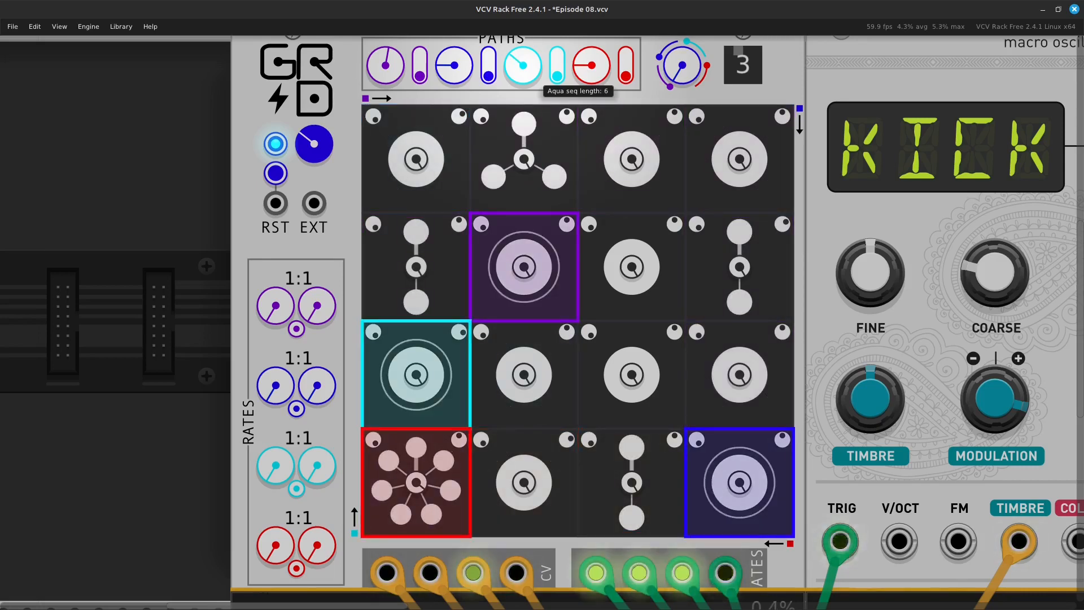
{"action": "left_click_drag", "start_coordinate": [523, 65], "coordinate": [523, 55]}
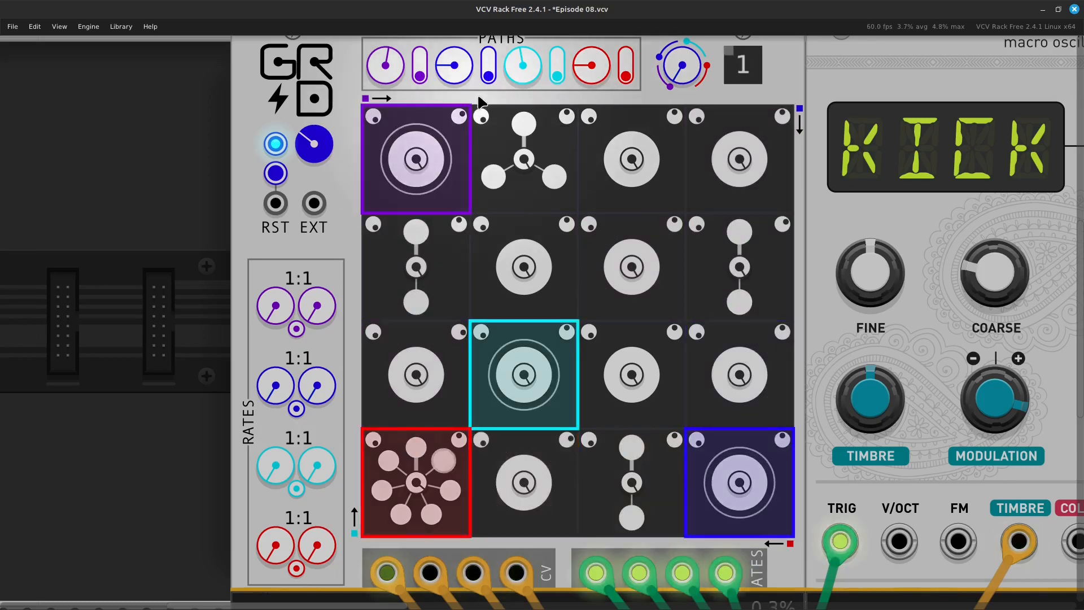
{"action": "left_click_drag", "start_coordinate": [454, 65], "coordinate": [454, 47]}
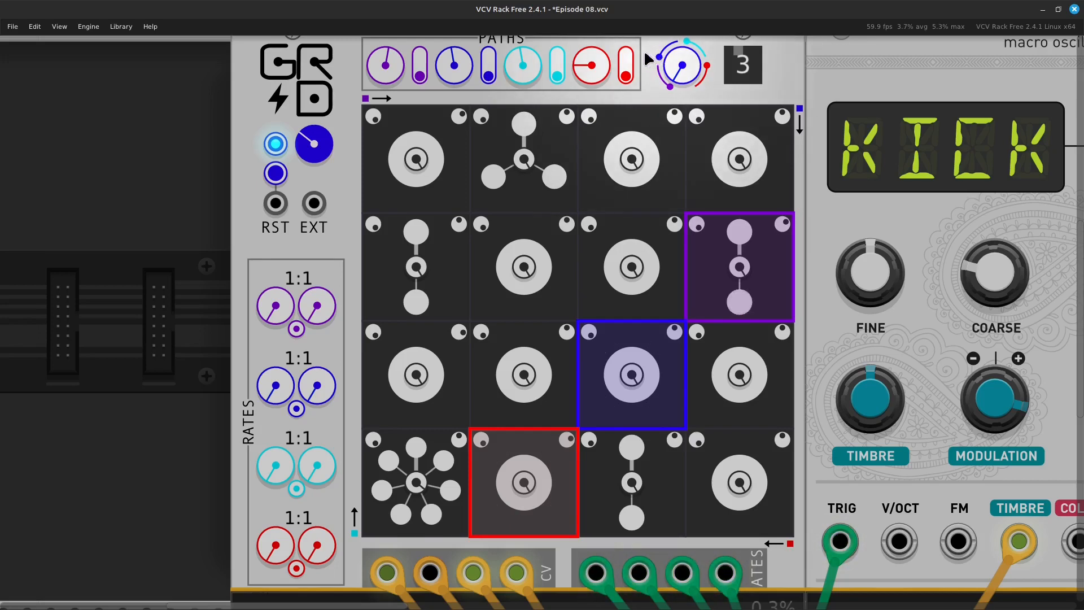
{"action": "left_click_drag", "start_coordinate": [591, 65], "coordinate": [592, 69]}
- Apply the subdivision preset with triplets in the four centre cells and quarter notes around them, and stop the sequencer
{"action": "mouse_move", "coordinate": [687, 68]}
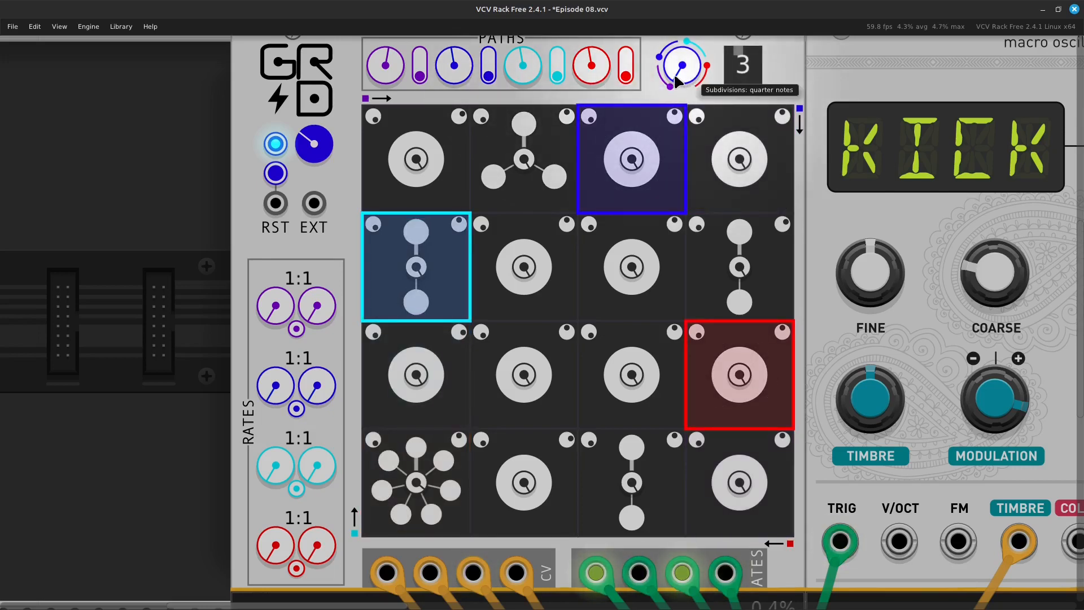
{"action": "left_click_drag", "start_coordinate": [688, 68], "coordinate": [688, 52]}
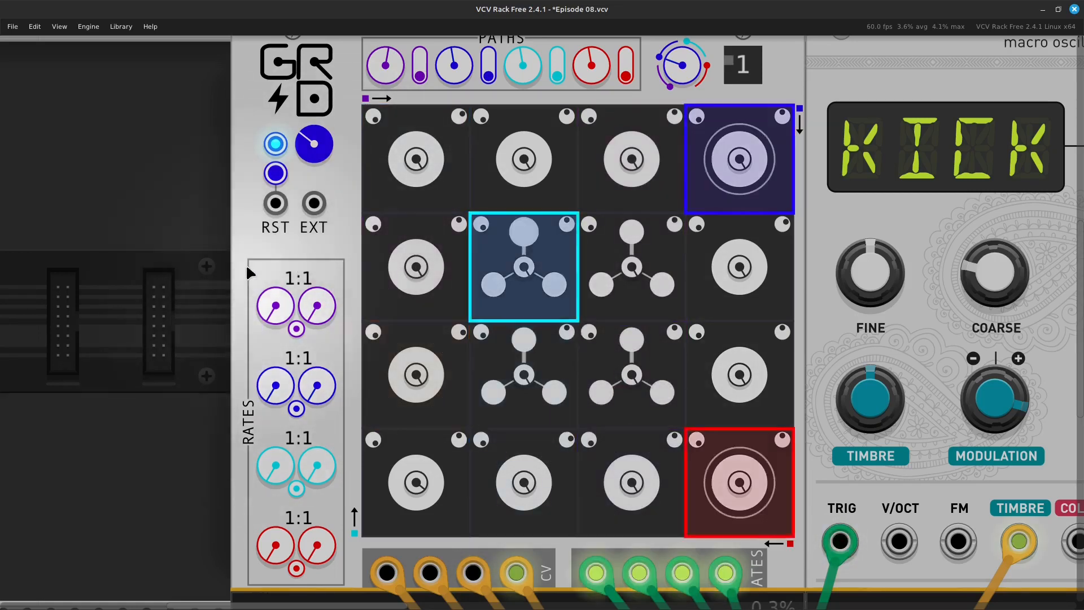
{"action": "left_click", "coordinate": [275, 142]}
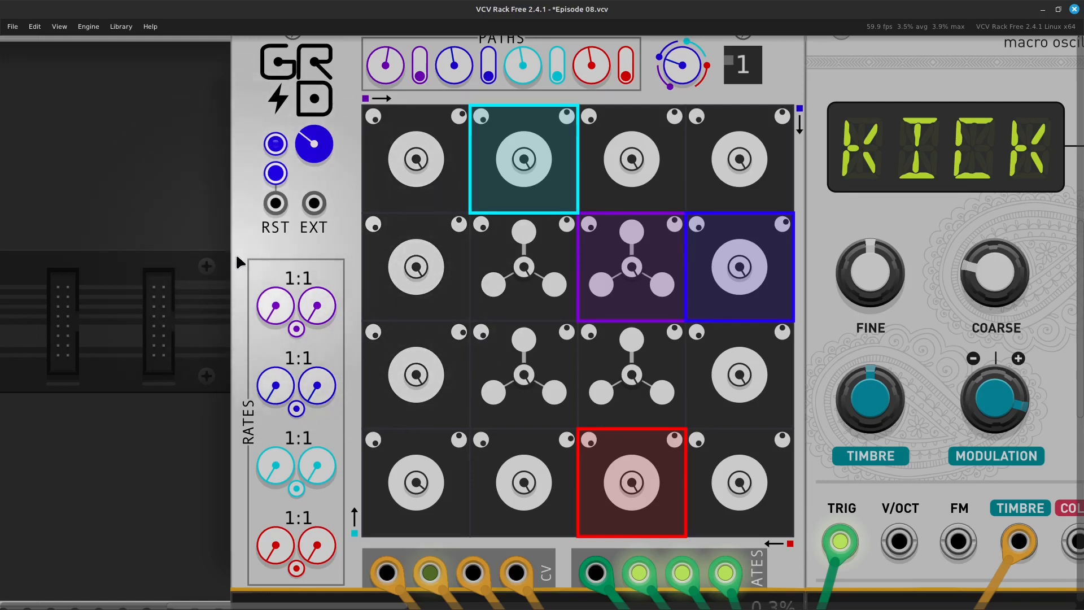
- Reset the four paths to their starting corners and run the sequencer, restart it once from the reset position, and stop it
{"action": "left_click", "coordinate": [276, 175]}
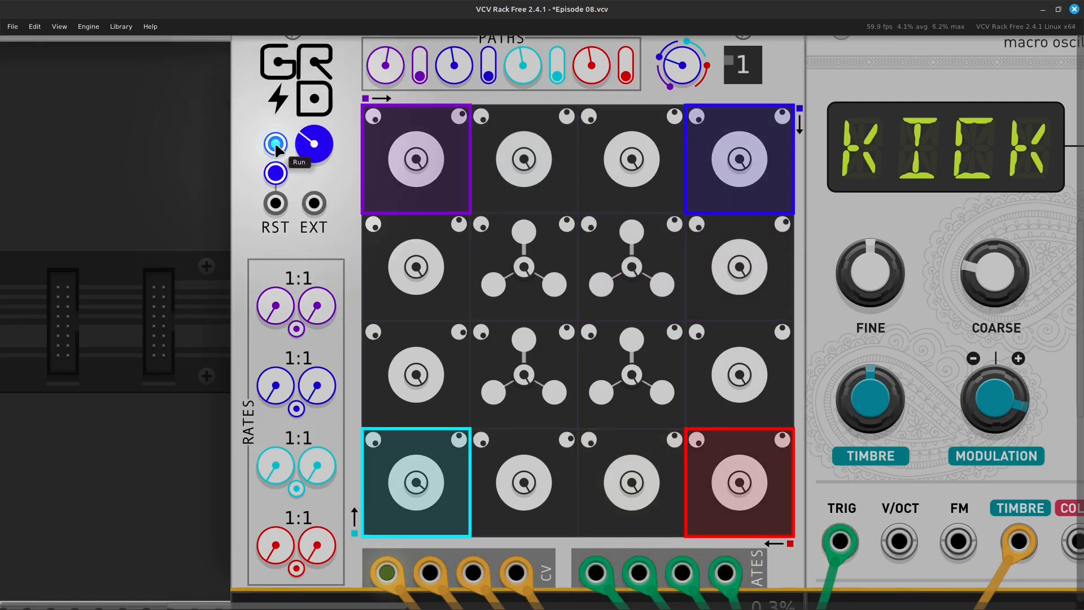
{"action": "left_click", "coordinate": [276, 146]}
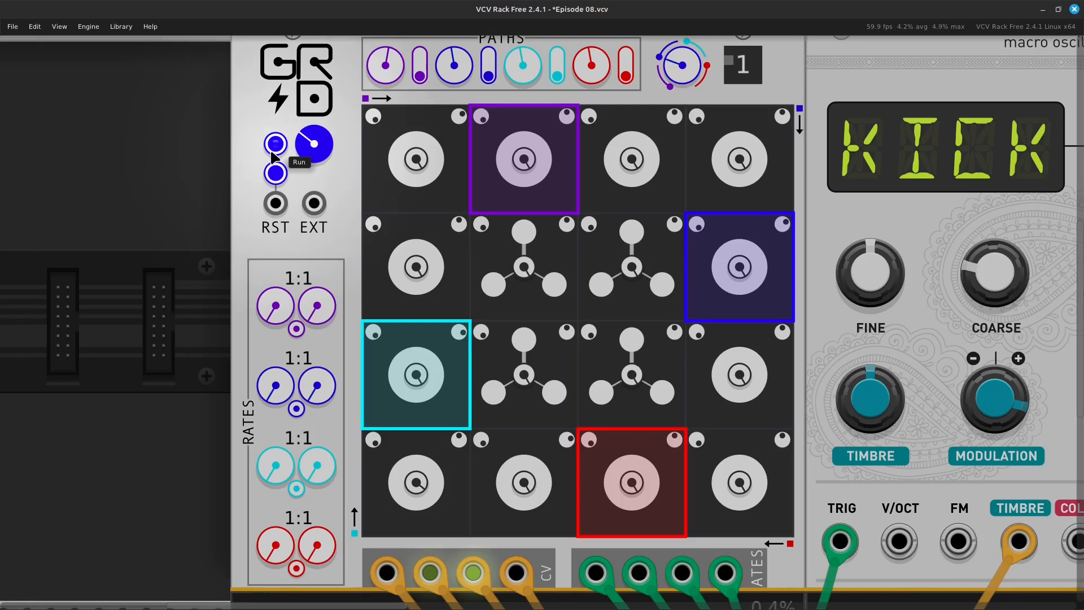
{"action": "left_click", "coordinate": [275, 173]}
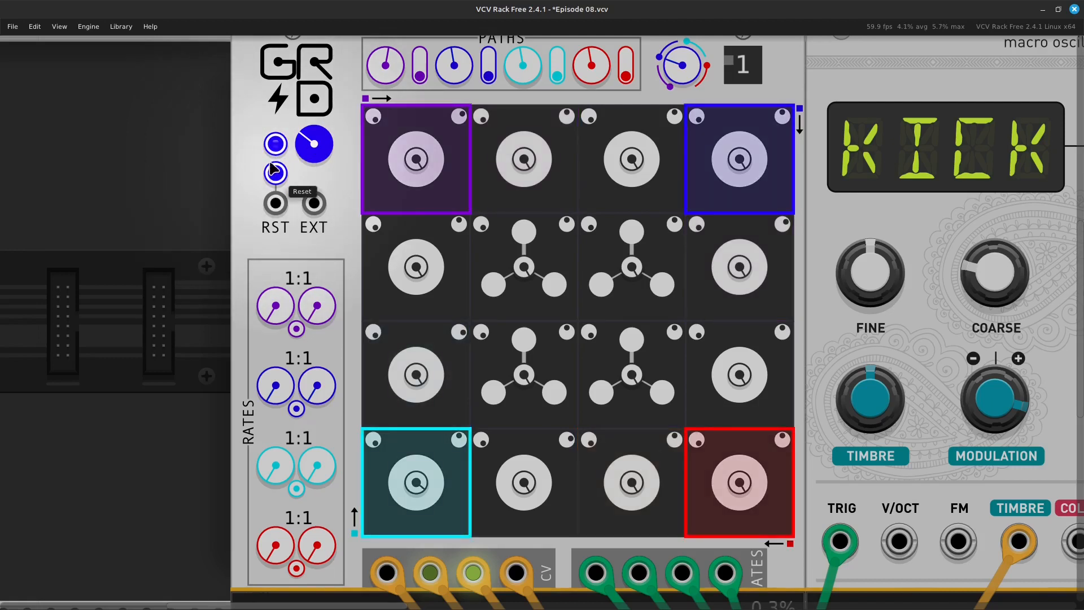
{"action": "left_click", "coordinate": [271, 144]}
{"action": "left_click", "coordinate": [274, 145]}
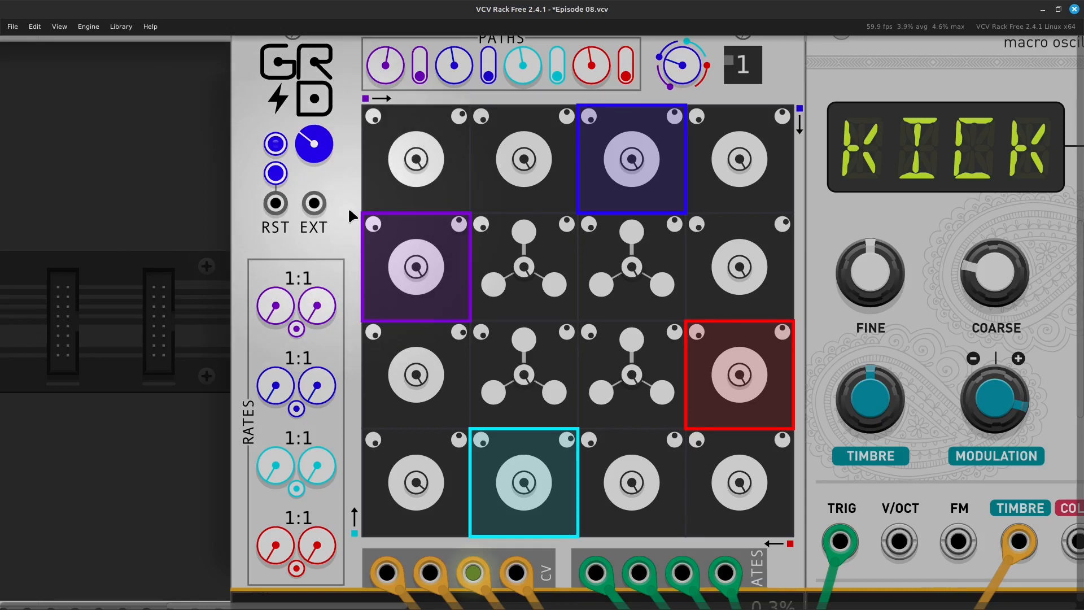
- Examine the whole patch from the grid sequencer through the four macro oscillators to the ADSR EG, VCA MIX, DELAY and AUDIO modules
{"action": "scroll", "coordinate": [350, 209], "scroll_direction": "down", "scroll_amount": 4}
{"action": "scroll", "coordinate": [352, 214], "scroll_direction": "up", "scroll_amount": 3}
{"action": "scroll", "coordinate": [353, 218], "scroll_direction": "up", "scroll_amount": 1}
{"action": "scroll", "coordinate": [351, 219], "scroll_direction": "down", "scroll_amount": 2}
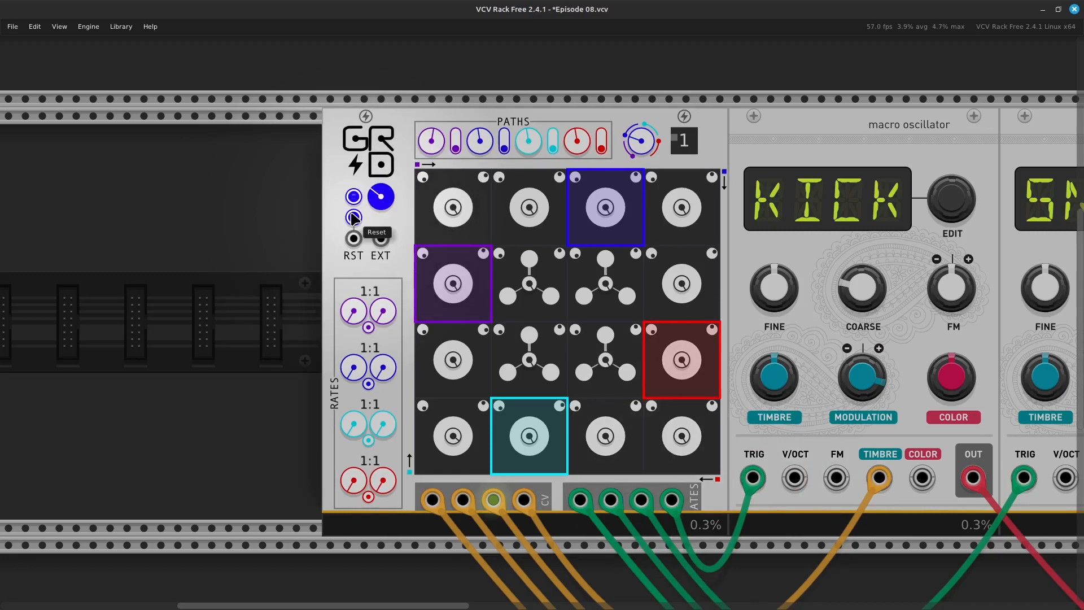
{"action": "scroll", "coordinate": [351, 219], "scroll_direction": "right", "scroll_amount": 5}
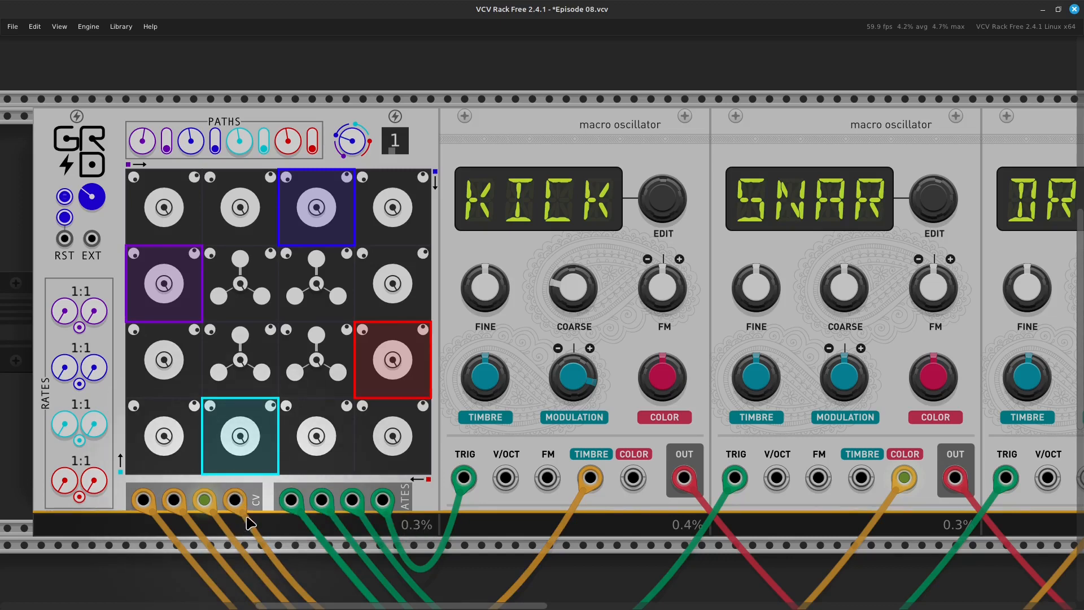
{"action": "key", "text": "ctrl+minus"}
{"action": "key", "text": "ctrl+minus"}
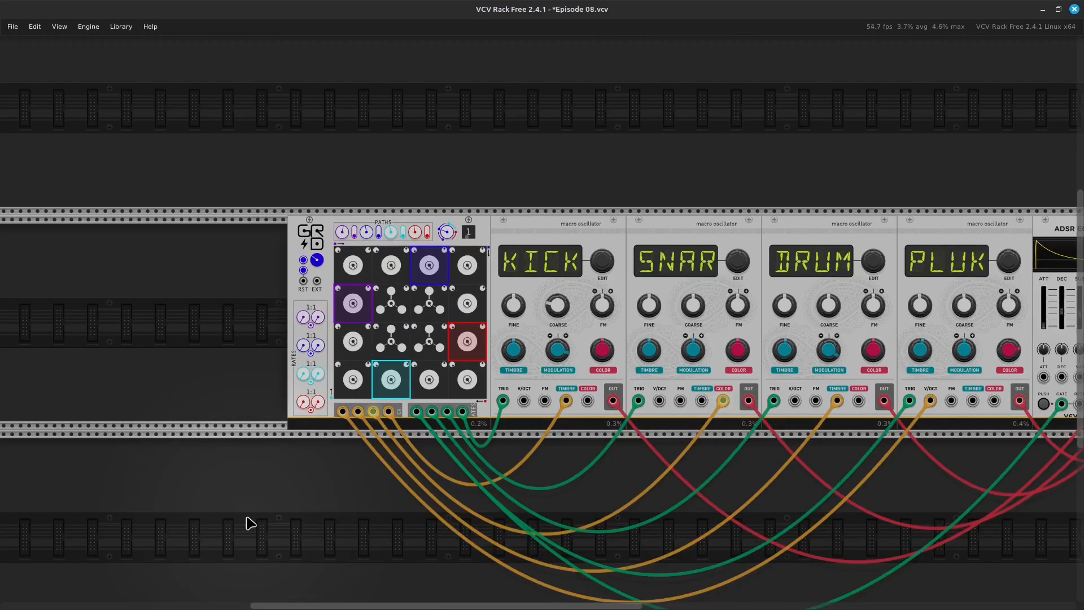
{"action": "scroll", "coordinate": [250, 523], "scroll_direction": "right", "scroll_amount": 5}
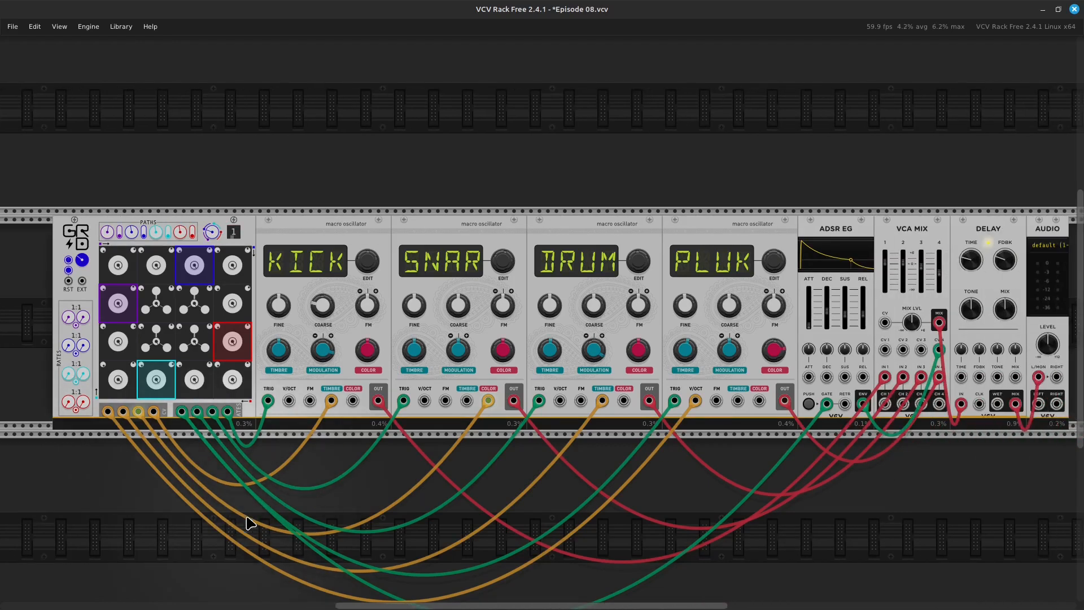
{"action": "scroll", "coordinate": [251, 524], "scroll_direction": "right", "scroll_amount": 2}
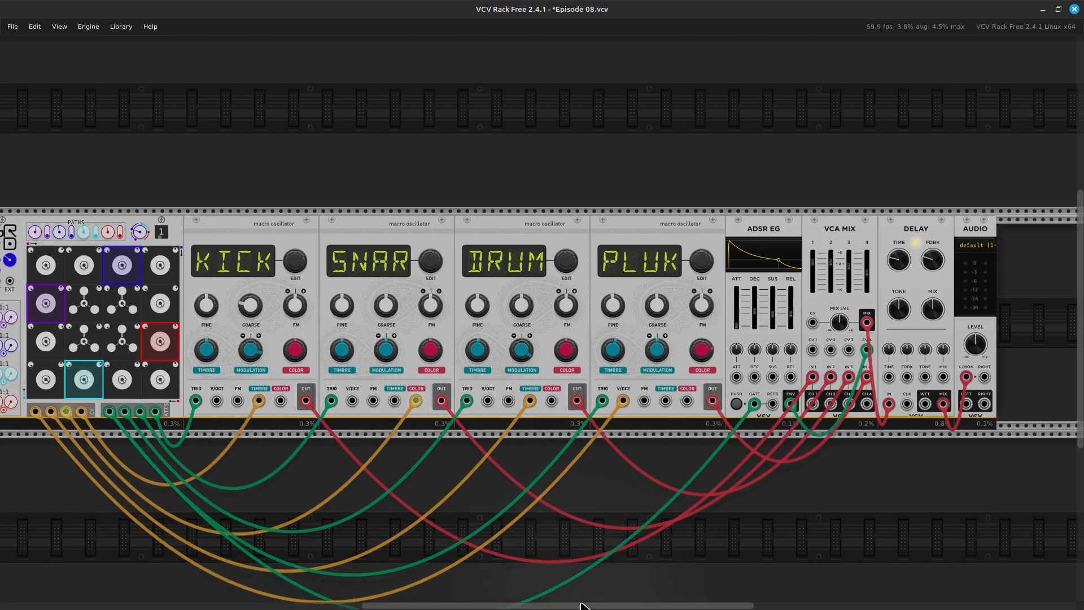
{"action": "left_click_drag", "start_coordinate": [581, 607], "coordinate": [564, 607]}
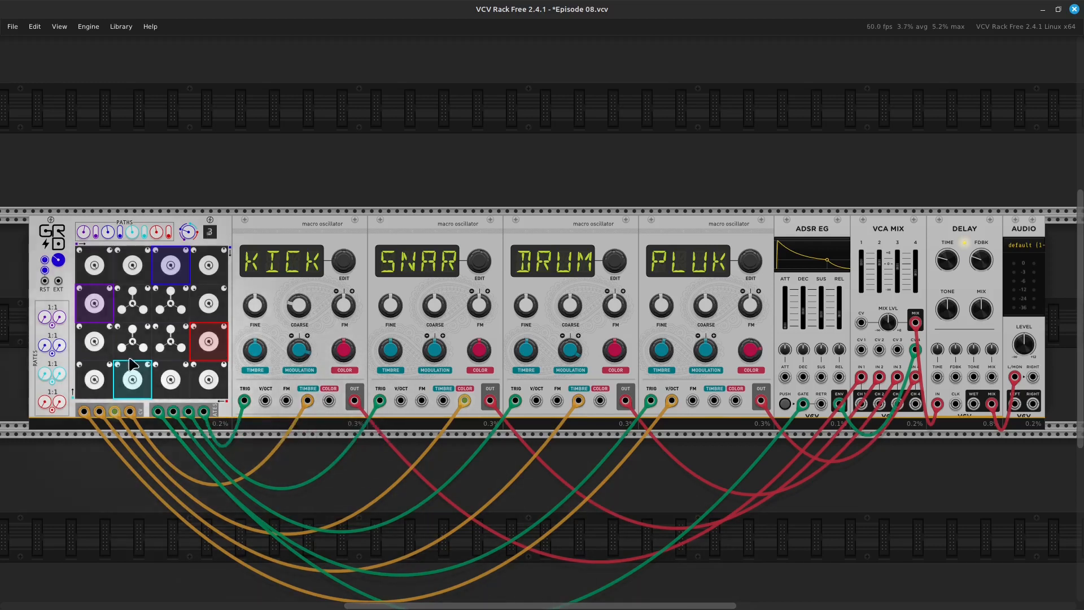
{"action": "scroll", "coordinate": [160, 316], "scroll_direction": "down", "scroll_amount": 1}
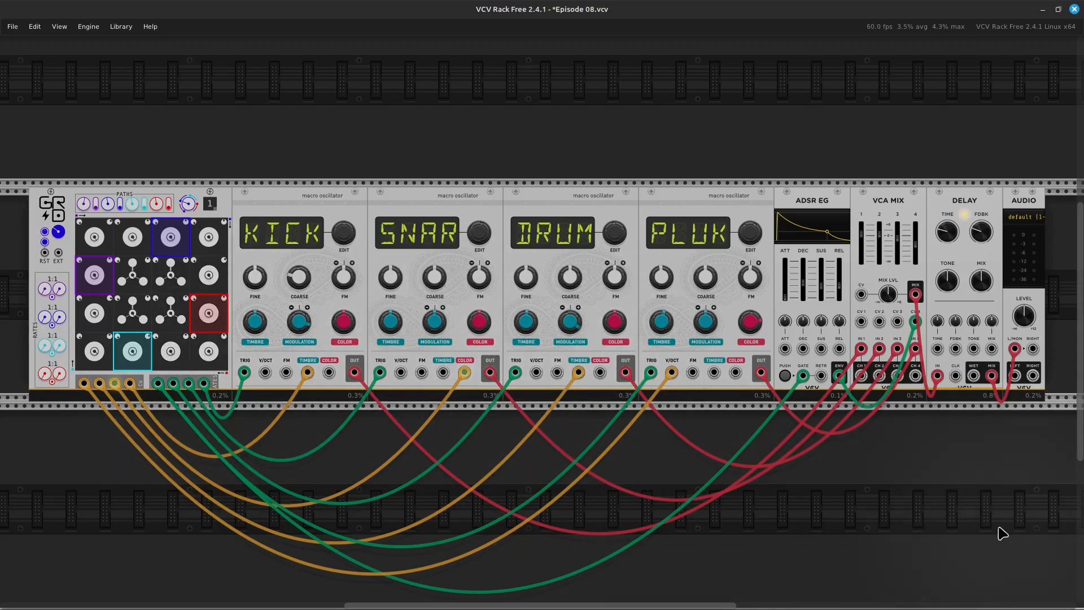
{"action": "mouse_move", "coordinate": [912, 599]}
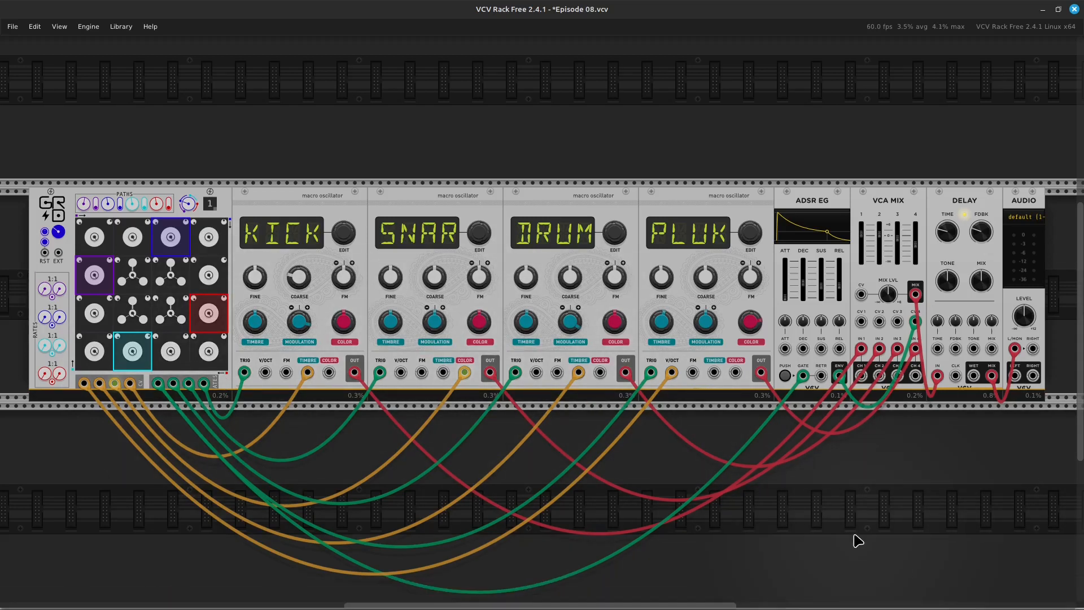